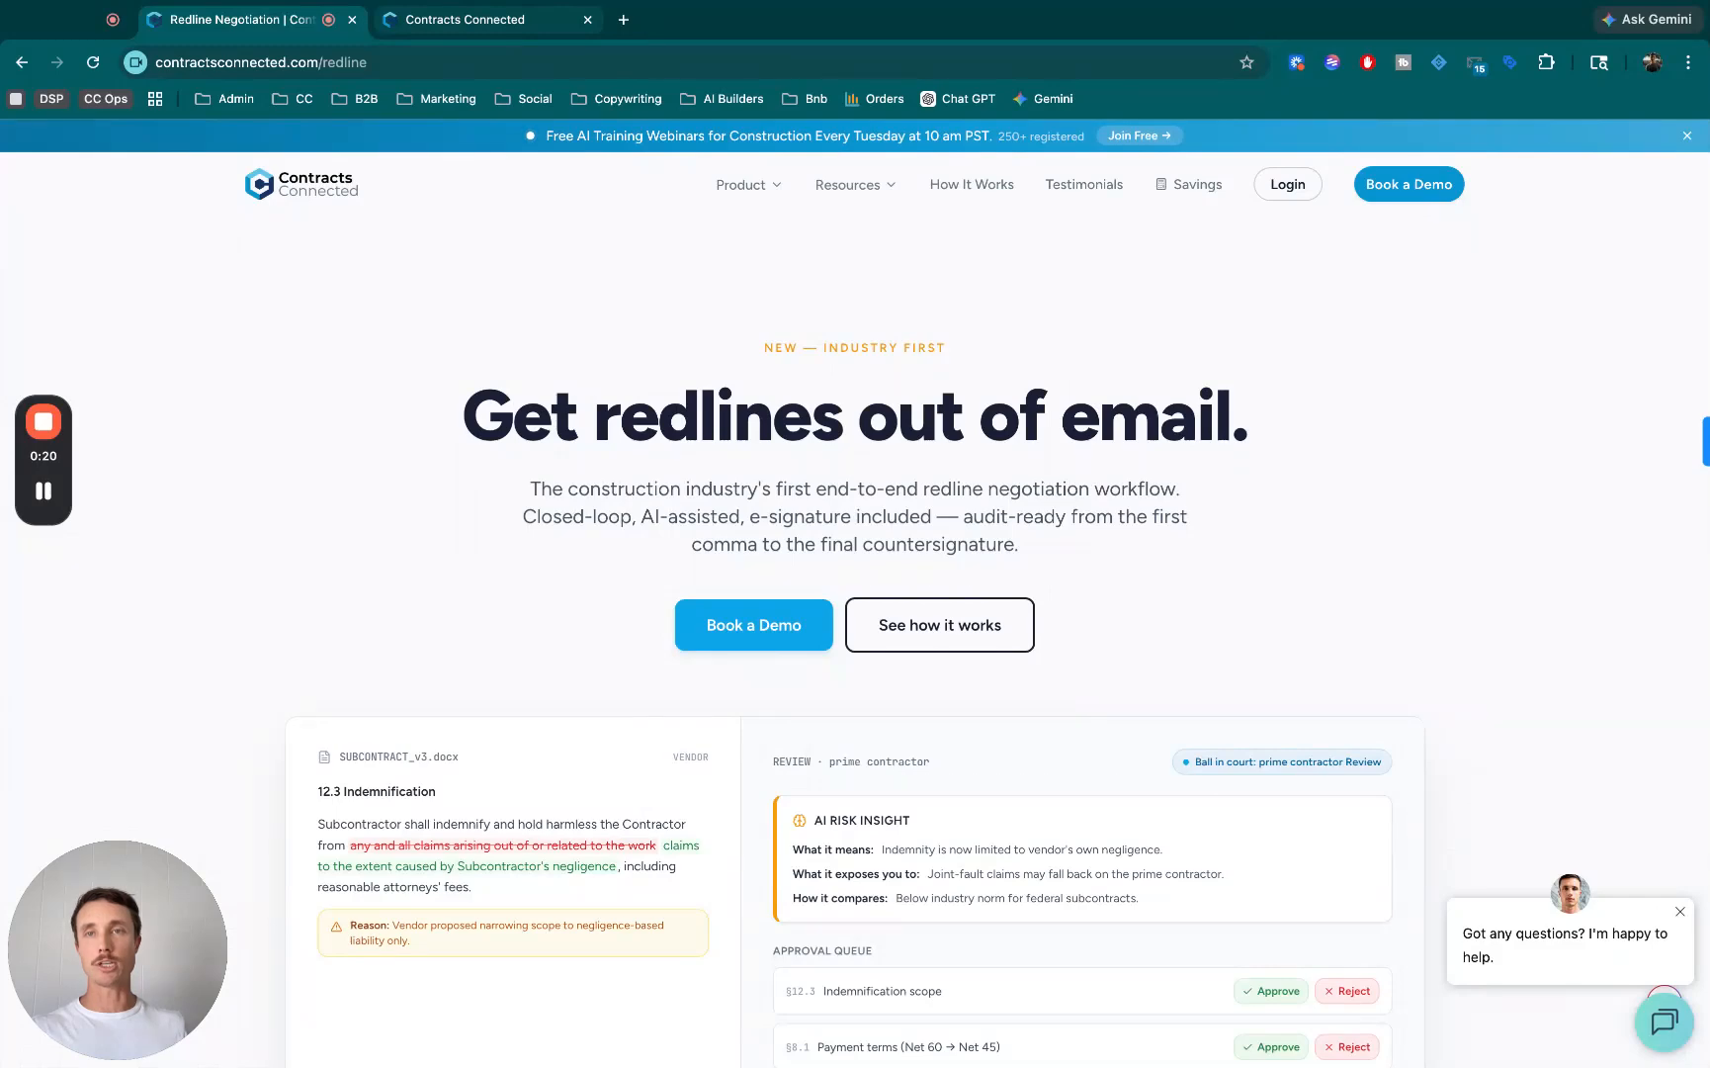
- Examine the documents listed in the Drywall scope's contract package for the Repair Well project before sending
{"action": "key", "text": "ctrl+Tab"}
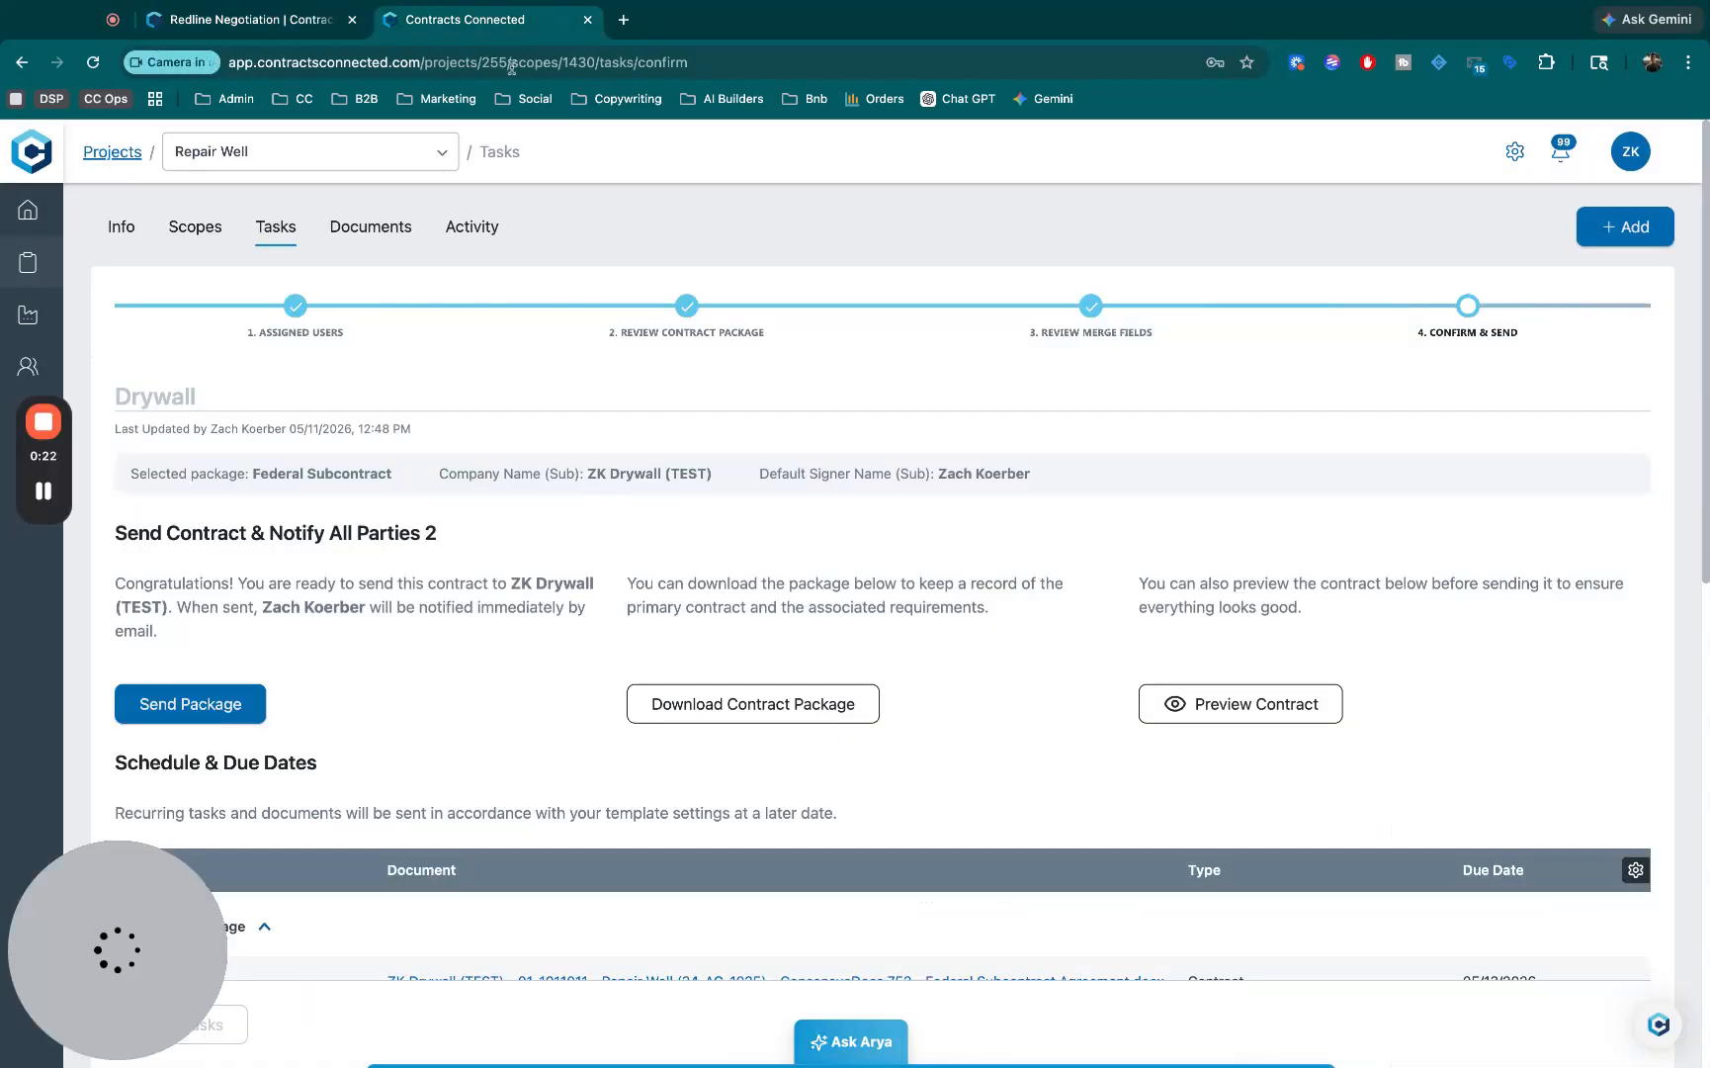
{"action": "scroll", "coordinate": [705, 484], "scroll_direction": "down", "scroll_amount": 1}
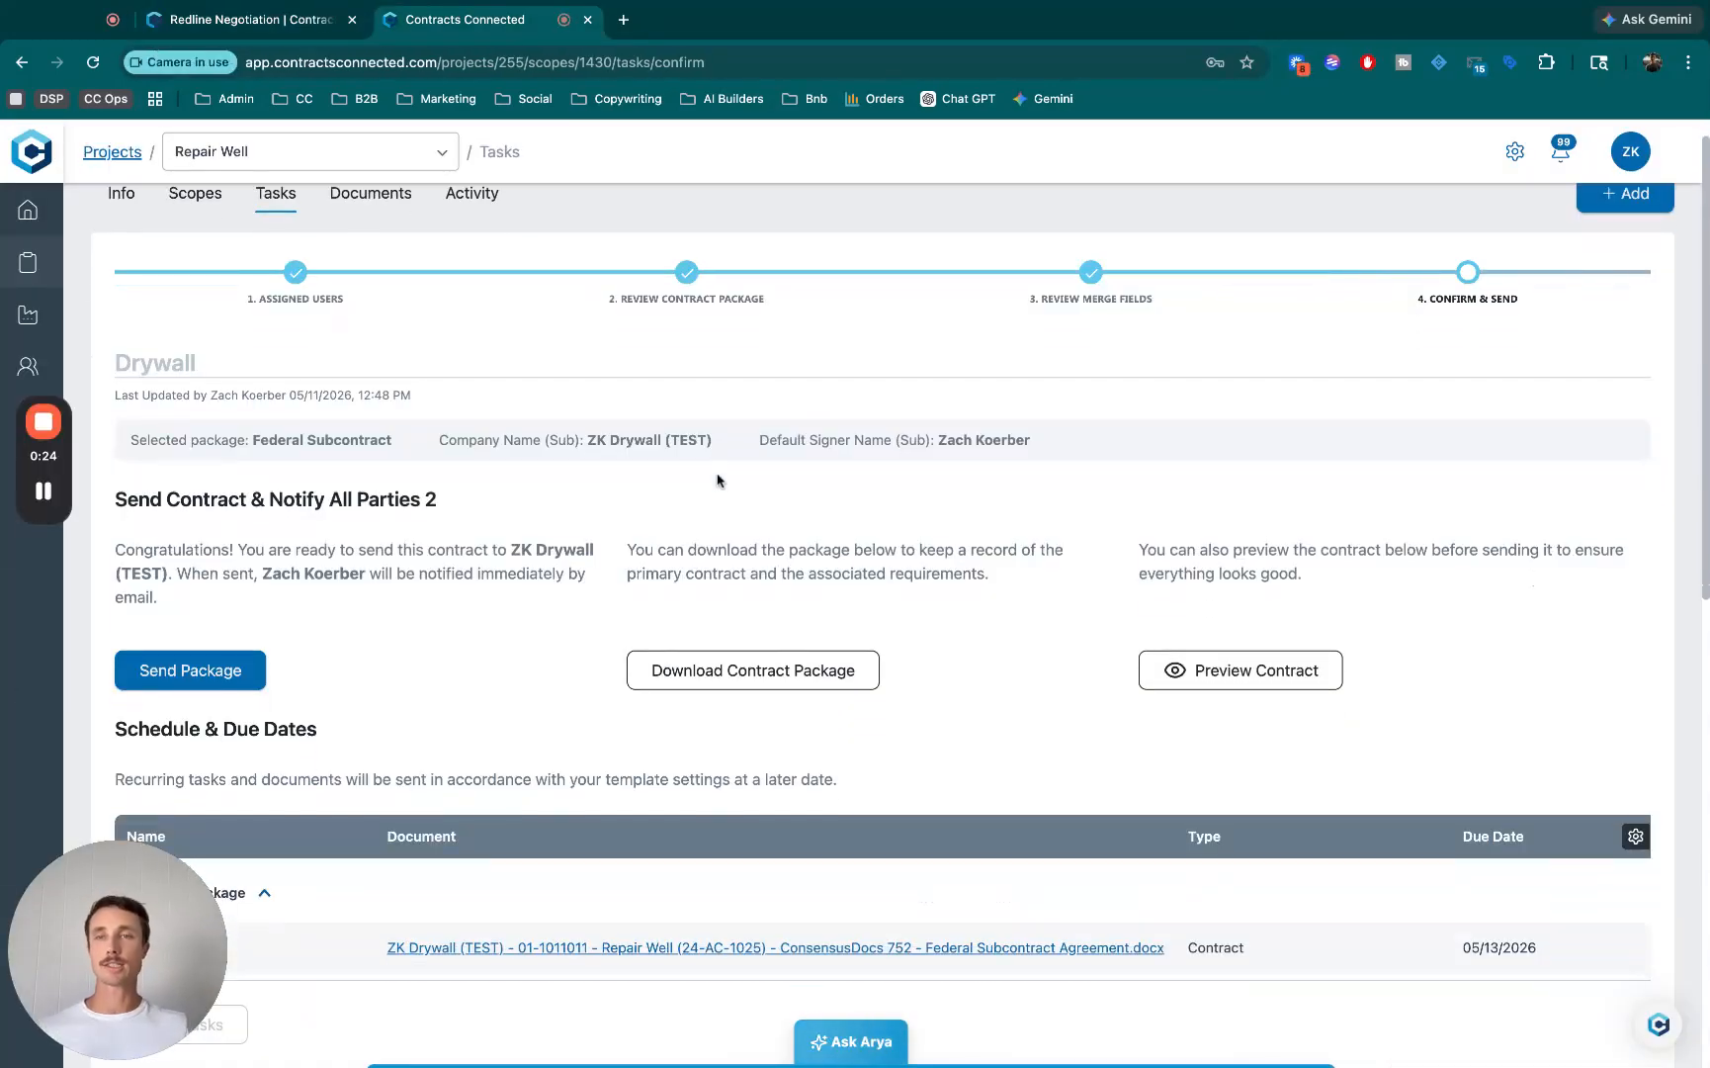
{"action": "scroll", "coordinate": [719, 481], "scroll_direction": "up", "scroll_amount": 1}
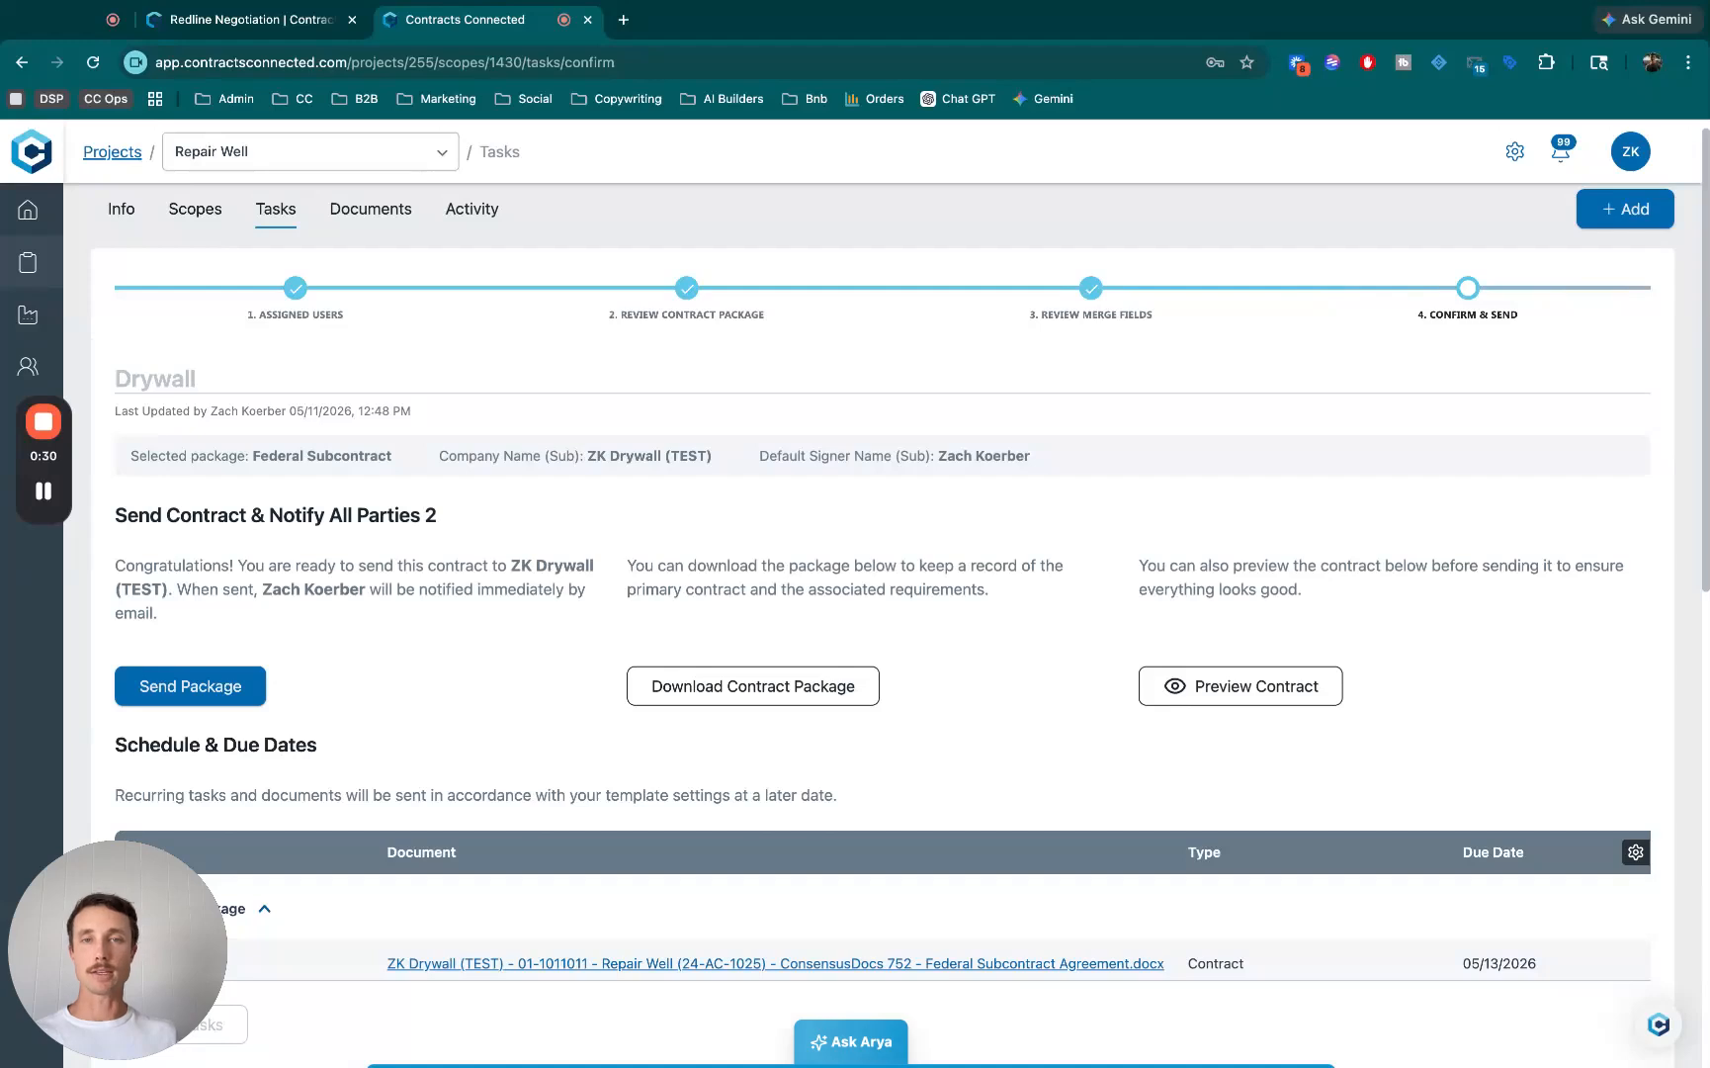
{"action": "scroll", "coordinate": [890, 593], "scroll_direction": "down", "scroll_amount": 7}
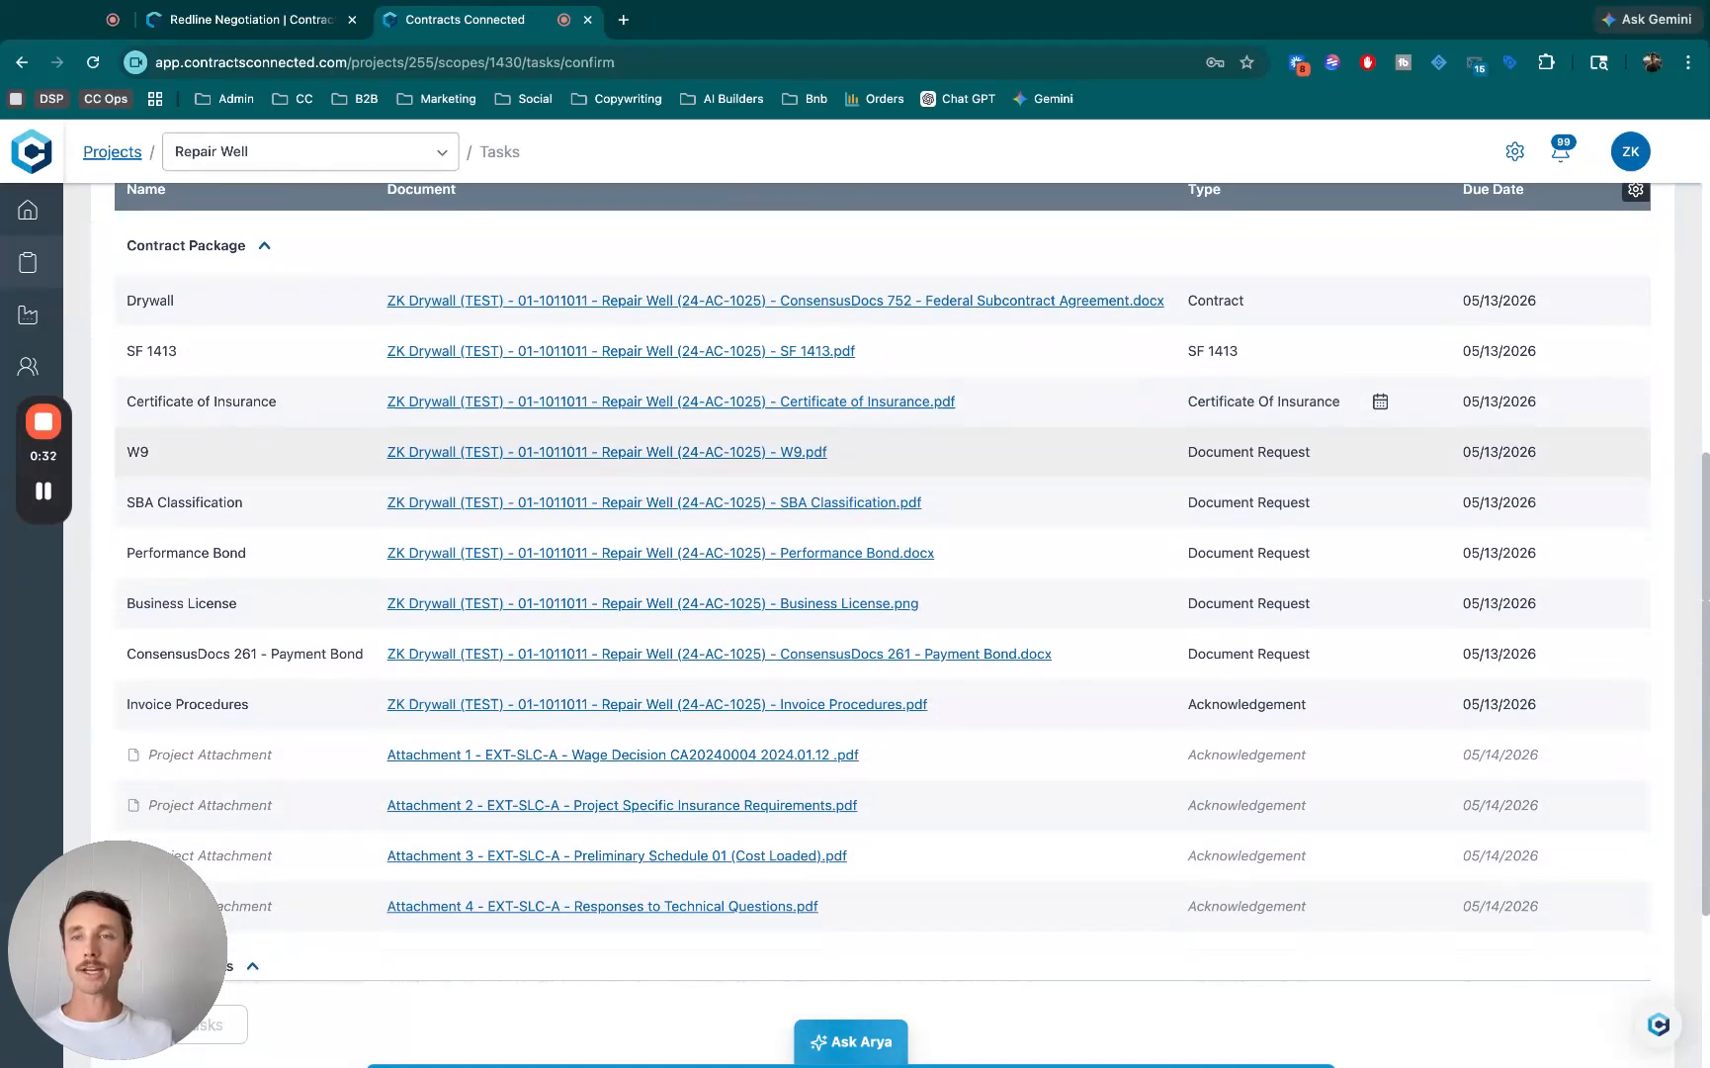
{"action": "double_click", "coordinate": [132, 298]}
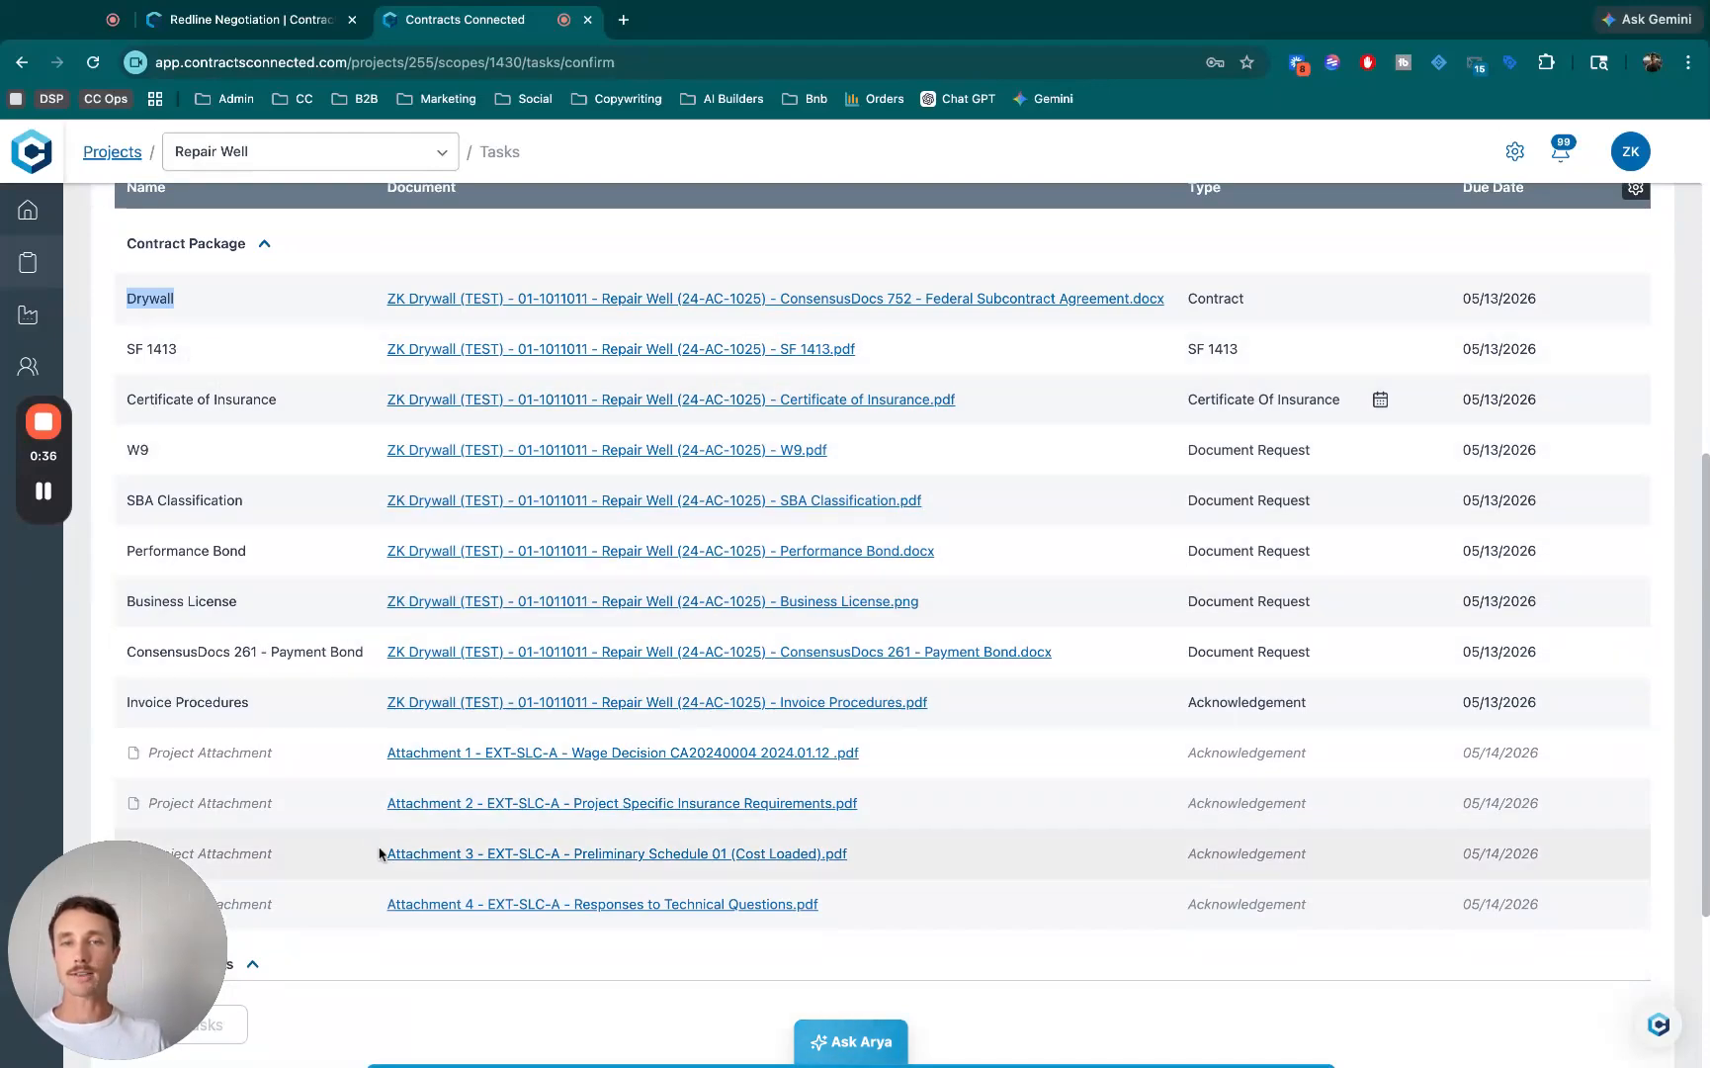
{"action": "left_click", "coordinate": [1118, 539]}
{"action": "scroll", "coordinate": [1118, 538], "scroll_direction": "up", "scroll_amount": 1}
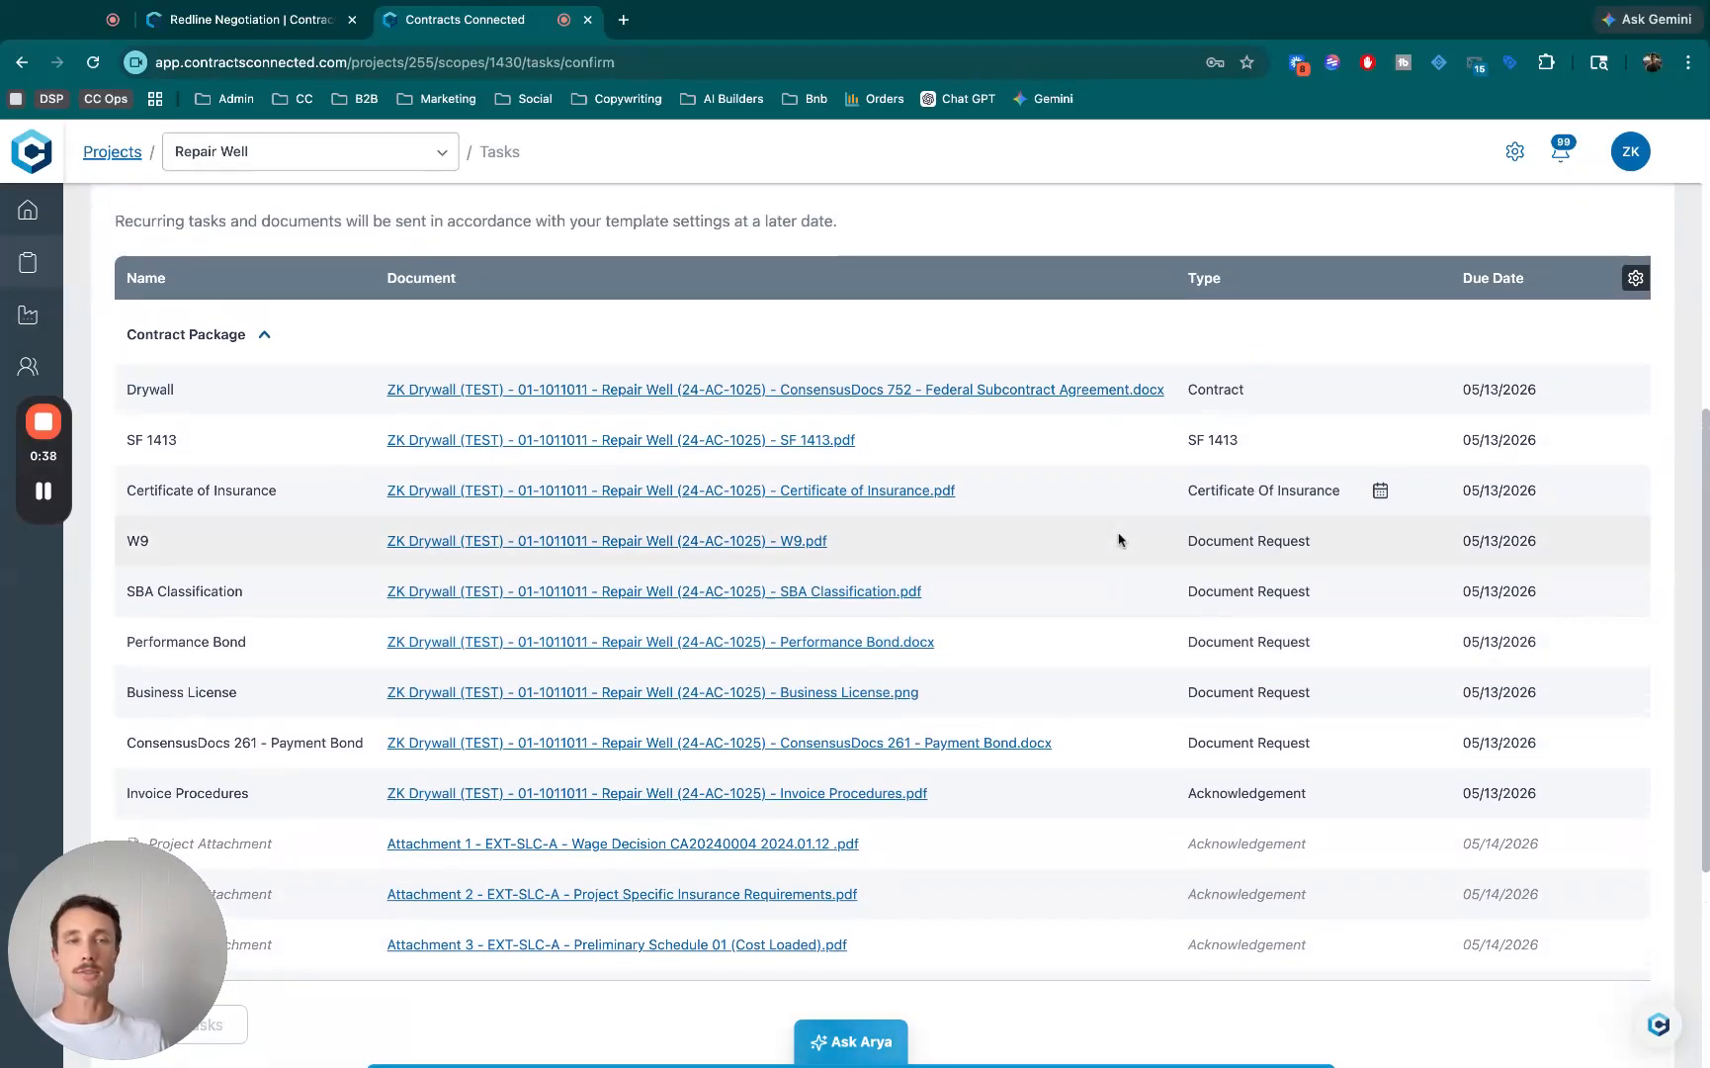
{"action": "scroll", "coordinate": [1118, 539], "scroll_direction": "up", "scroll_amount": 5}
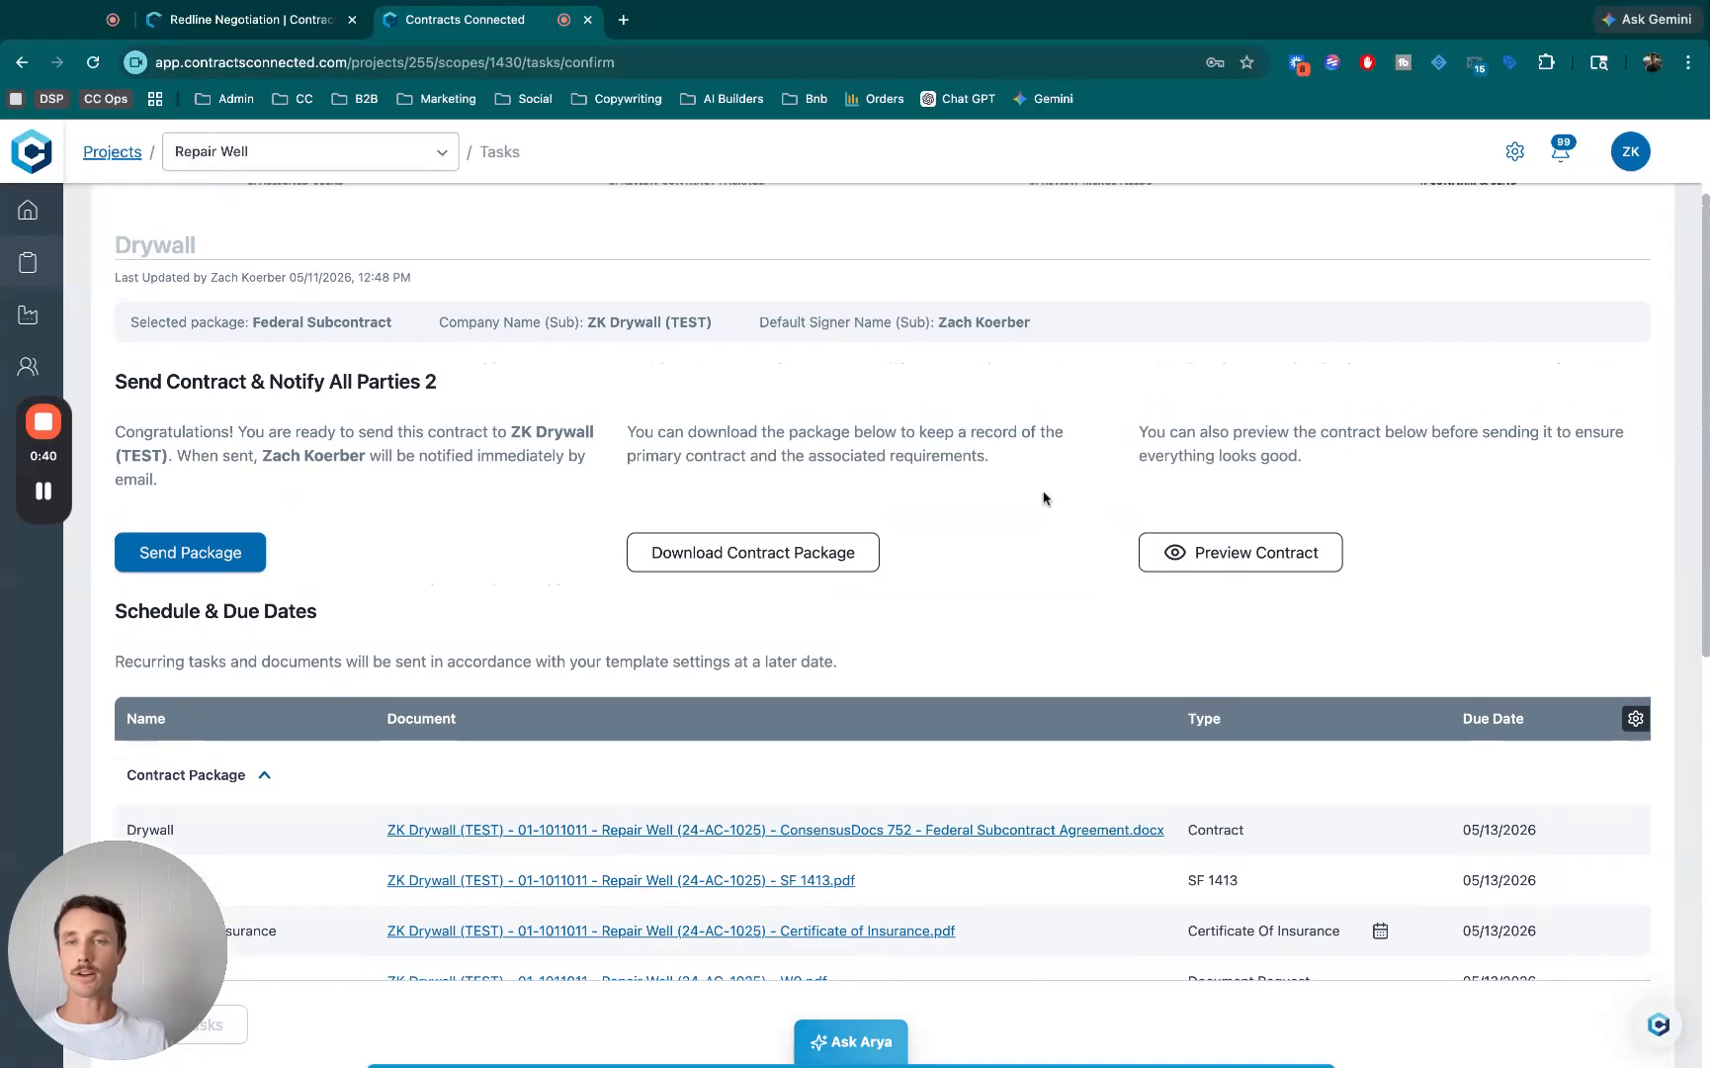
- Send the Drywall Federal Subcontract package to ZK Drywall (TEST)
{"action": "scroll", "coordinate": [300, 478], "scroll_direction": "up", "scroll_amount": 1}
{"action": "scroll", "coordinate": [692, 514], "scroll_direction": "down", "scroll_amount": 9}
{"action": "scroll", "coordinate": [833, 717], "scroll_direction": "up", "scroll_amount": 7}
{"action": "scroll", "coordinate": [833, 703], "scroll_direction": "up", "scroll_amount": 4}
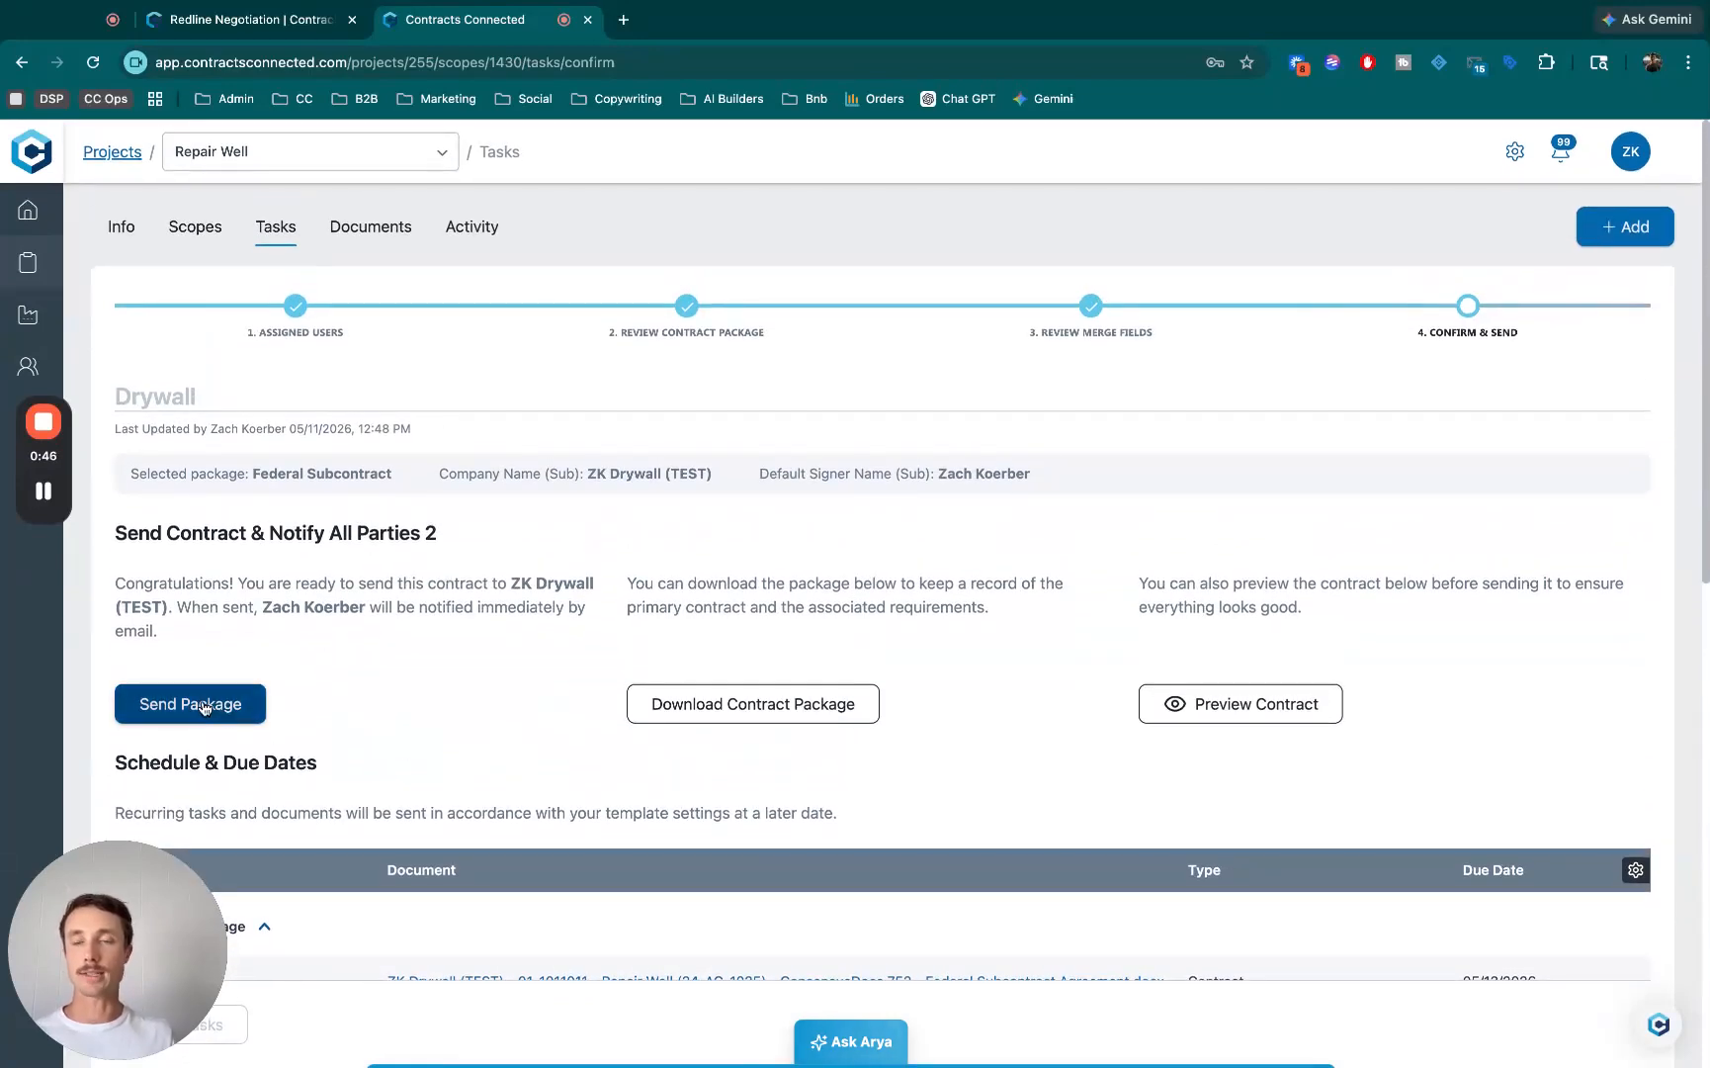
{"action": "left_click", "coordinate": [204, 706]}
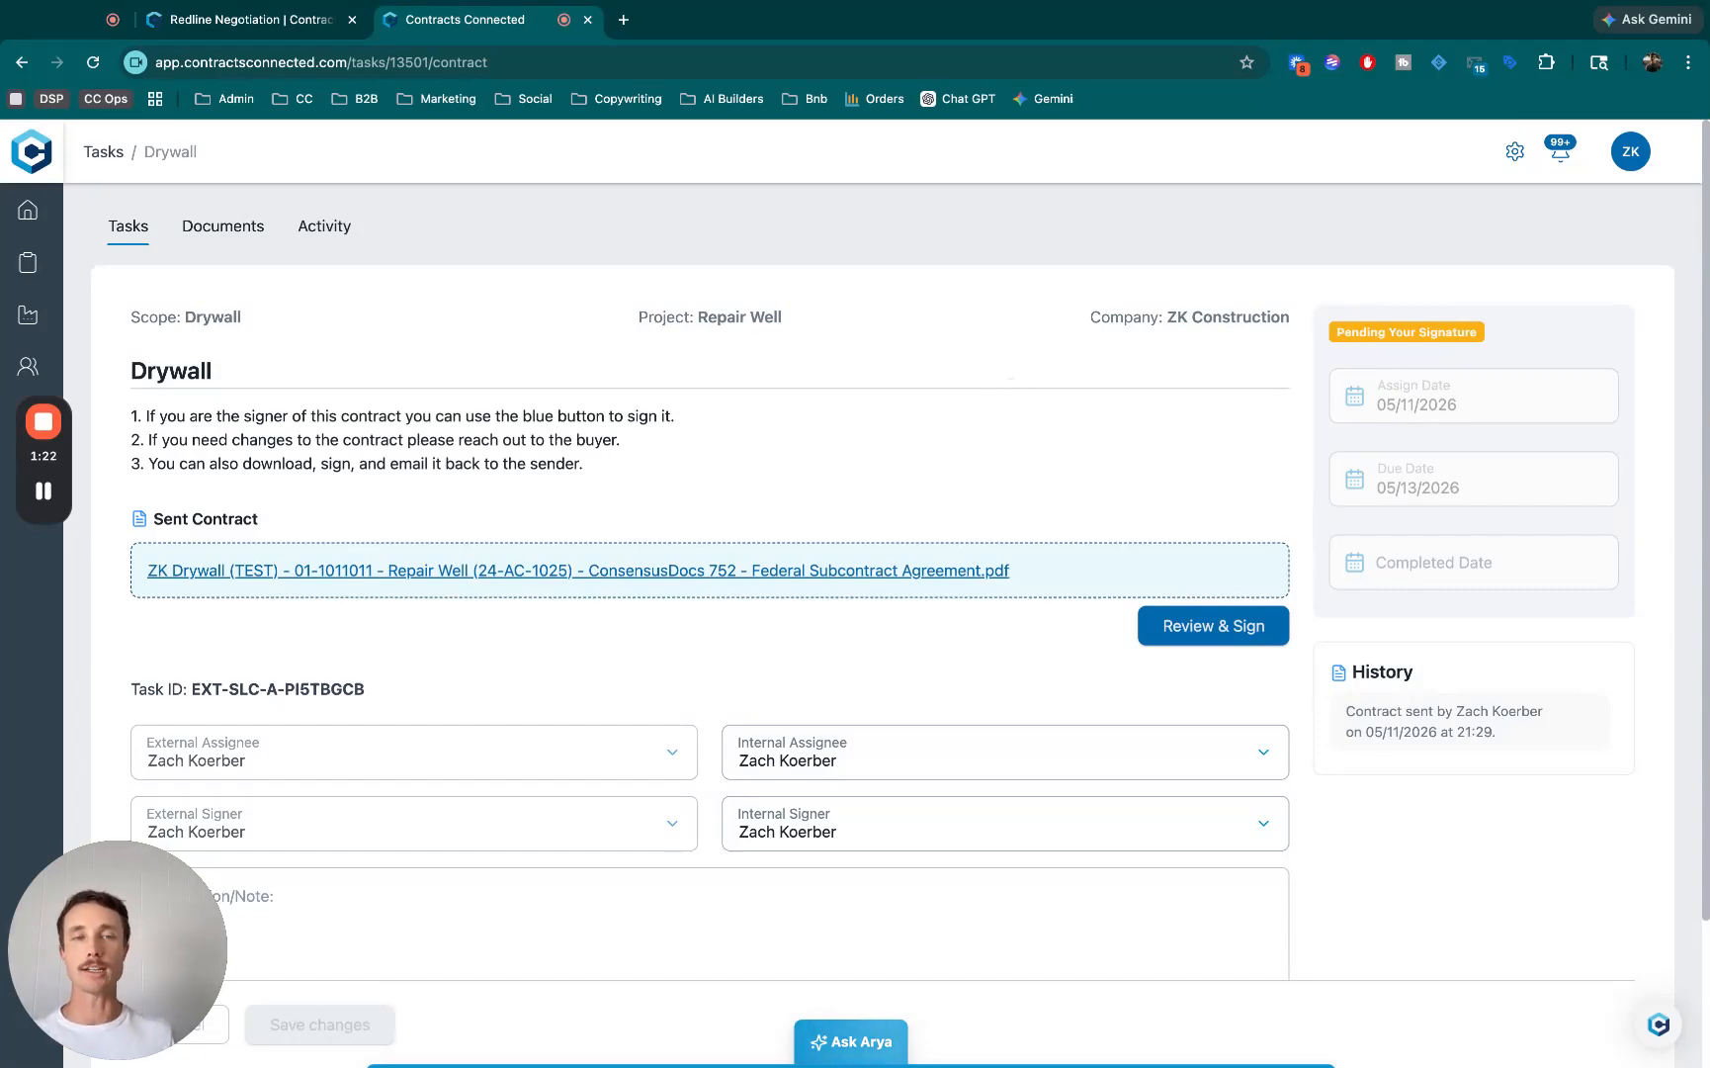
- Open the sent Federal Subcontract Agreement for review and signing, and request changes to it
{"action": "left_click", "coordinate": [1266, 629]}
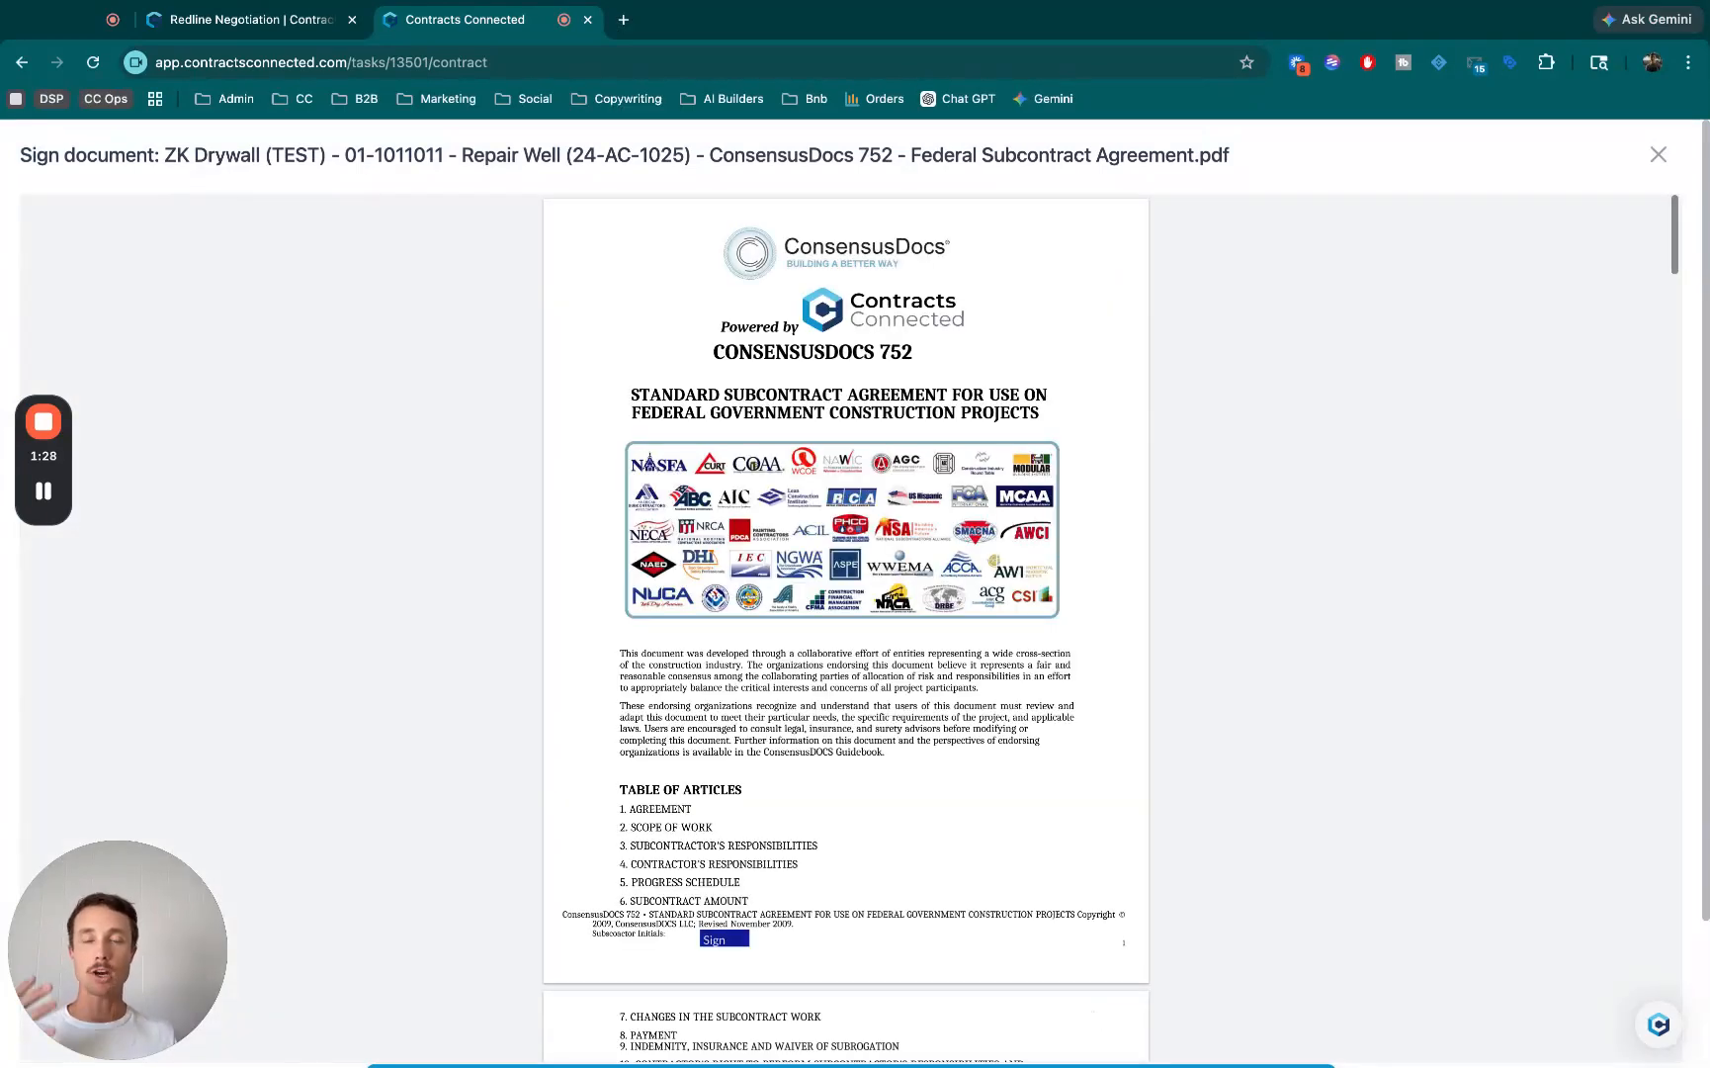
{"action": "scroll", "coordinate": [845, 593], "scroll_direction": "down", "scroll_amount": 12}
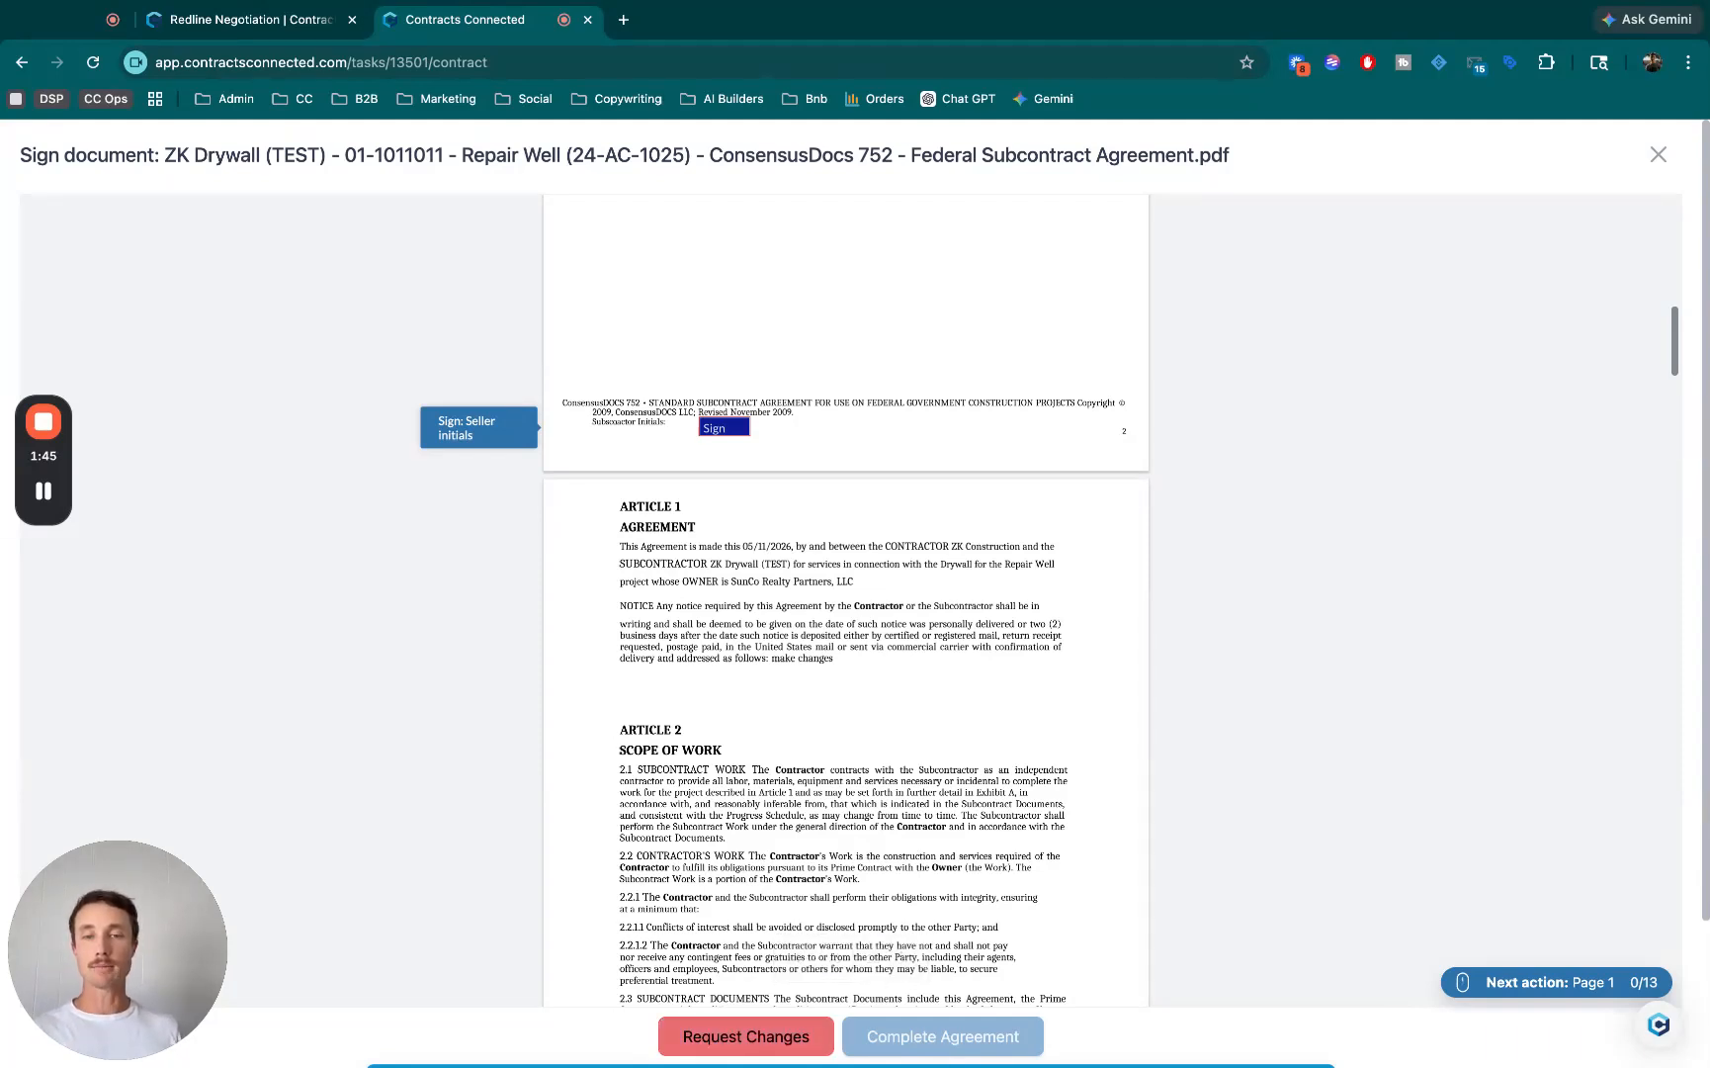
{"action": "left_click", "coordinate": [746, 1035]}
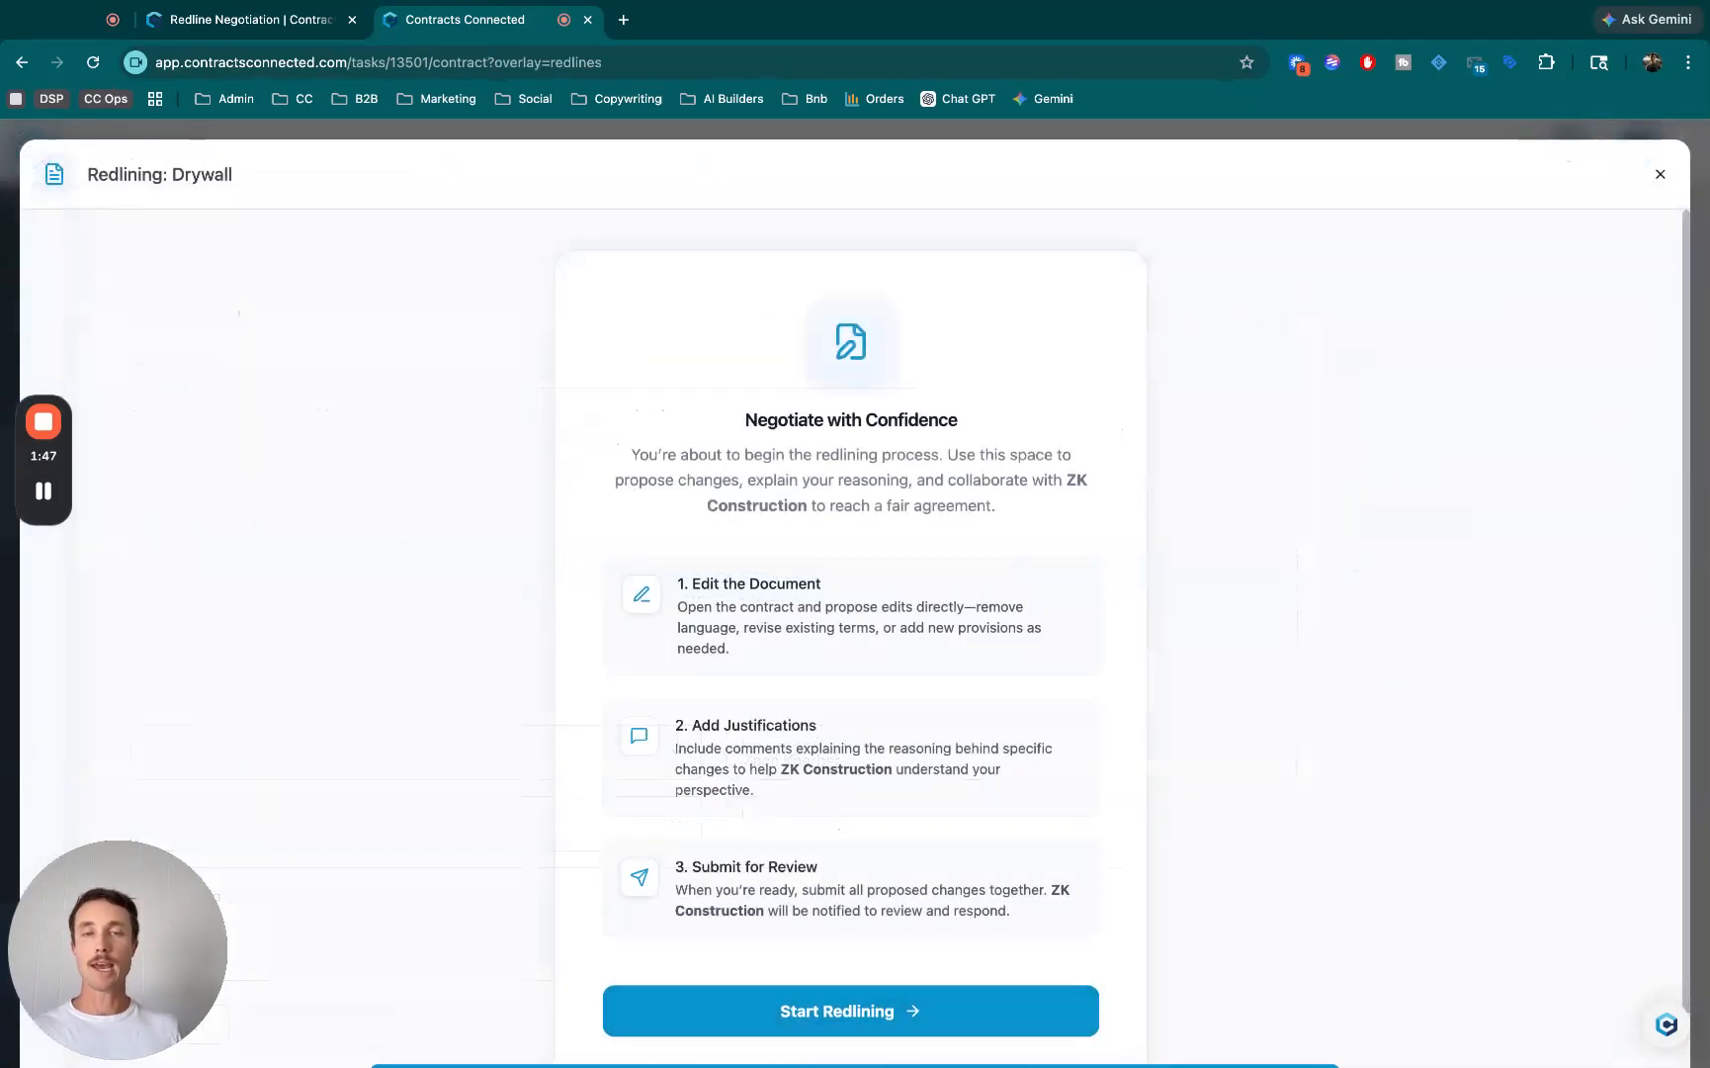
- Read through the Negotiate with Confidence introduction and start redlining the Drywall contract
{"action": "left_click_drag", "start_coordinate": [743, 419], "coordinate": [1073, 889]}
{"action": "left_click", "coordinate": [1191, 862]}
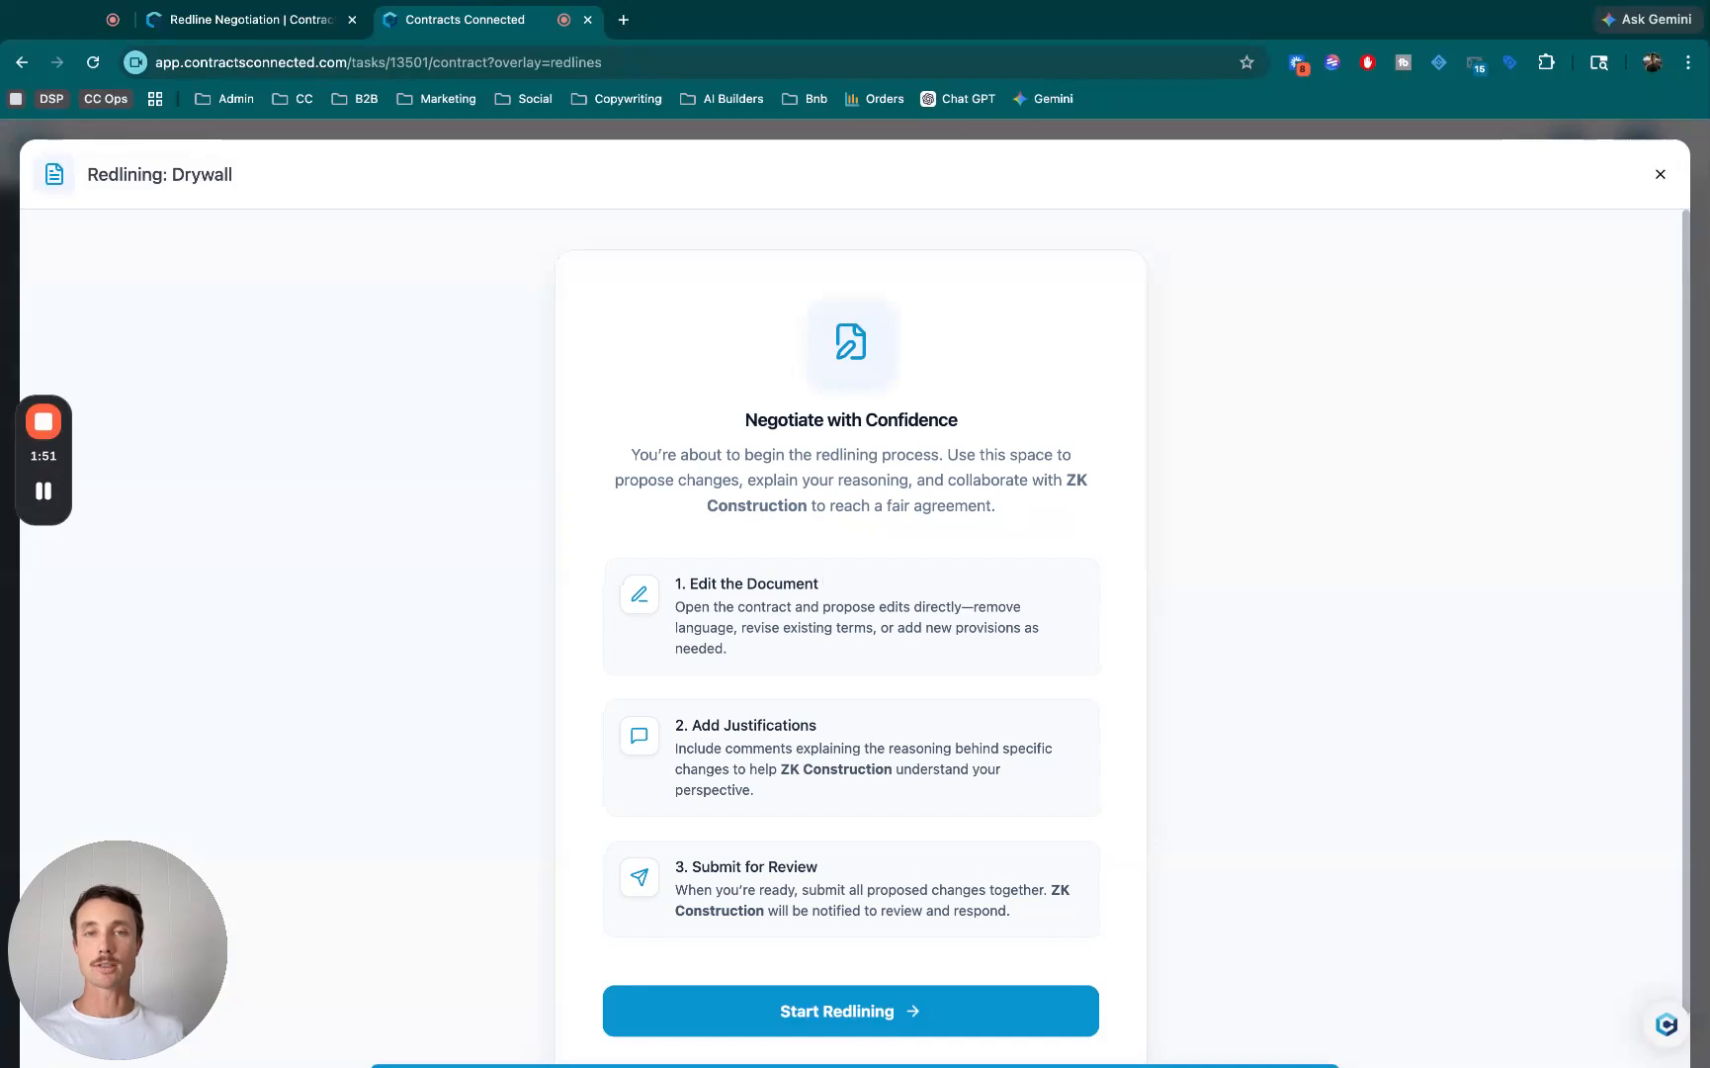
{"action": "scroll", "coordinate": [850, 593], "scroll_direction": "down", "scroll_amount": 1}
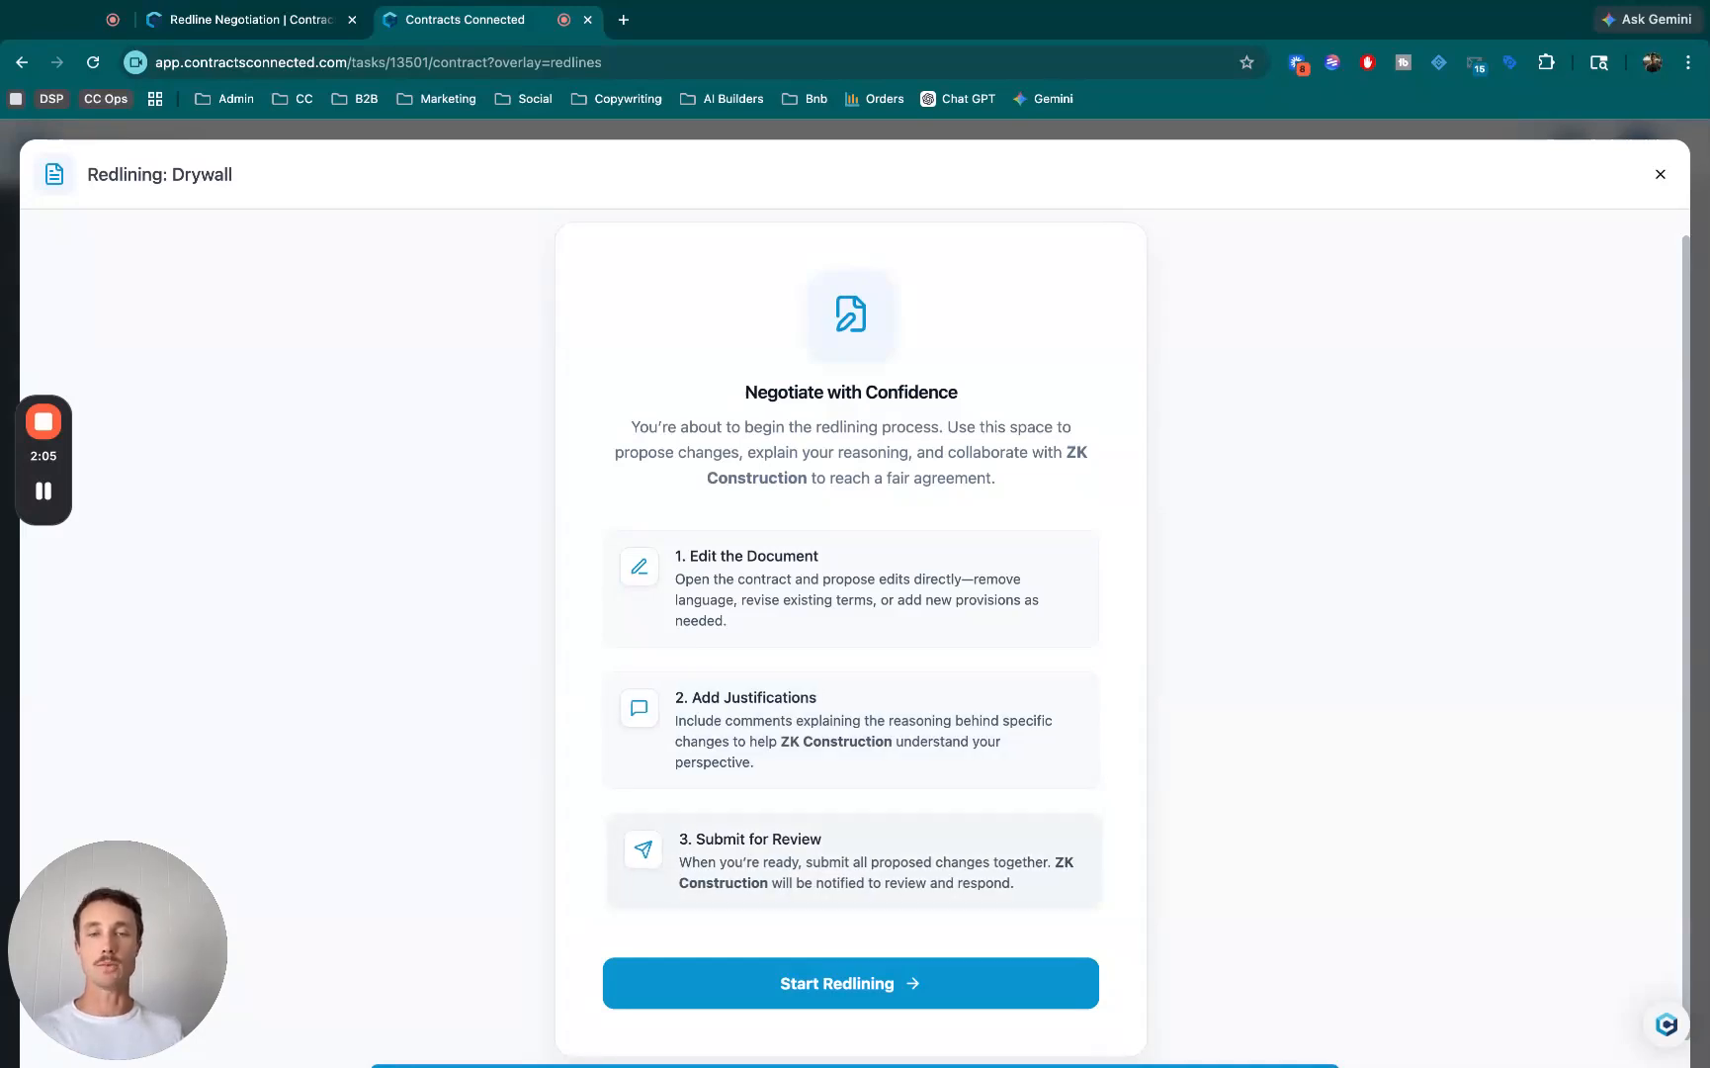
{"action": "scroll", "coordinate": [850, 939], "scroll_direction": "down", "scroll_amount": 1}
{"action": "left_click", "coordinate": [850, 953]}
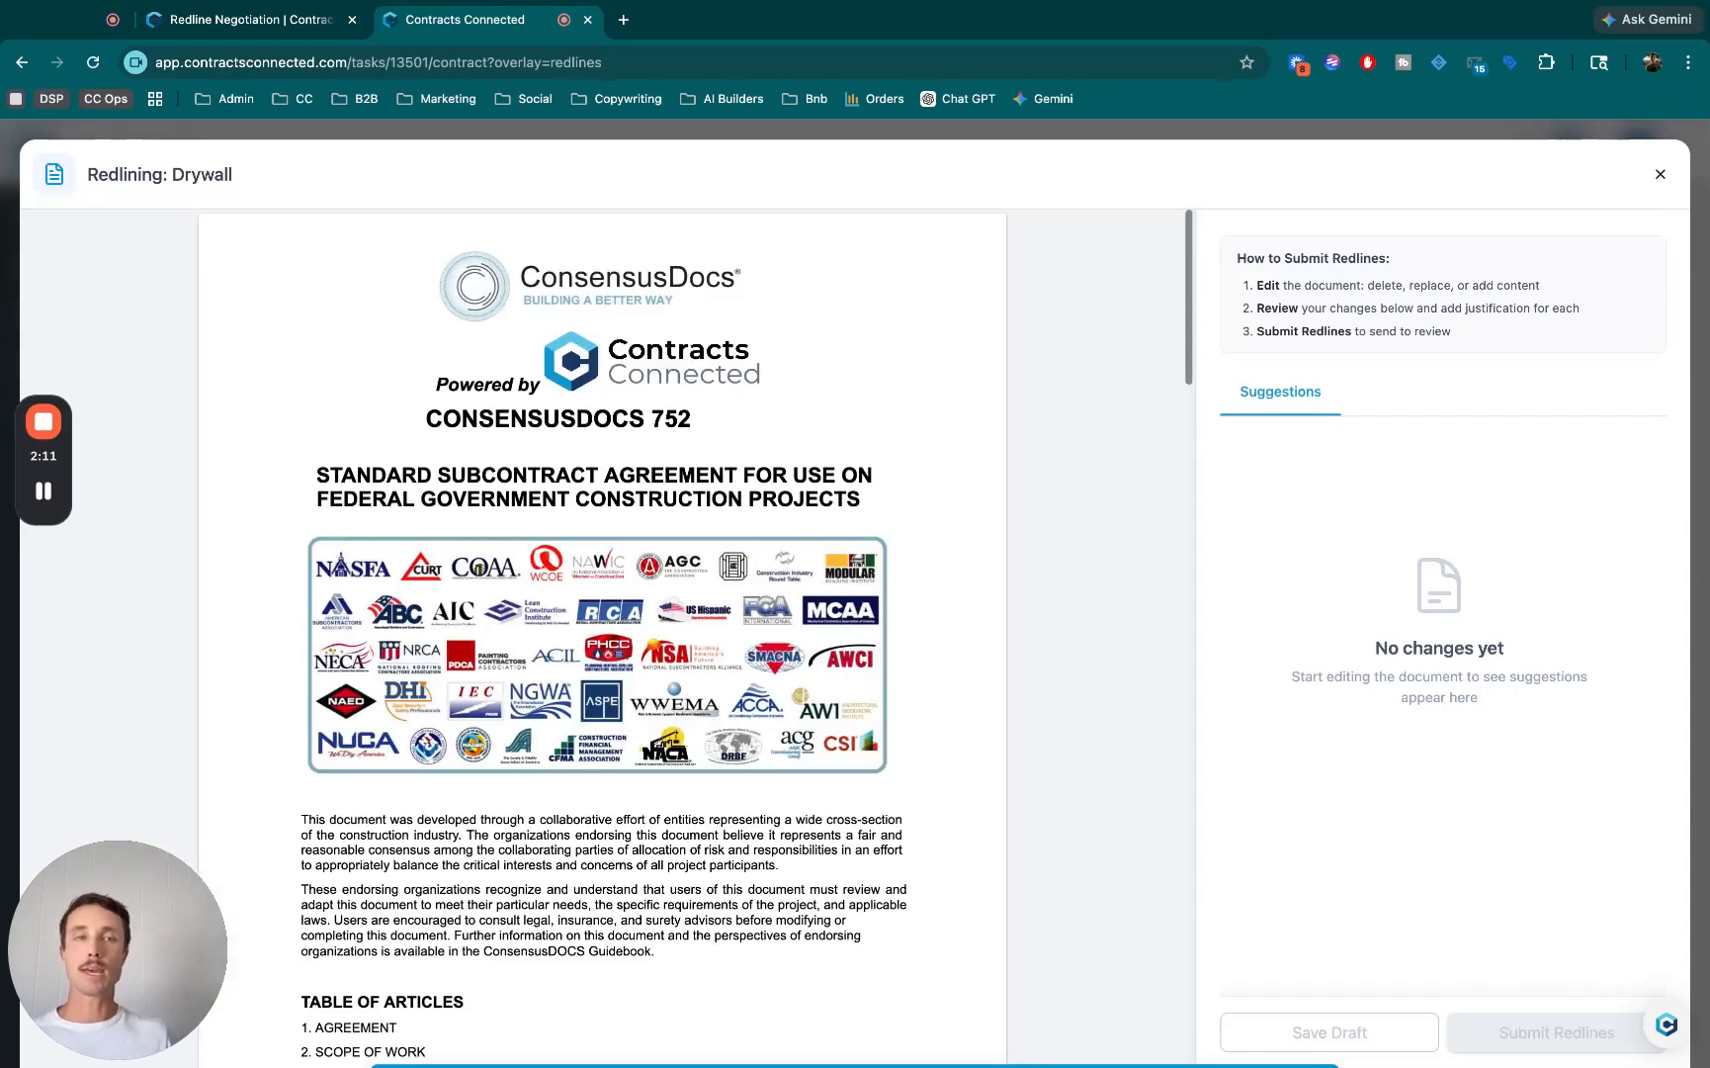
- Highlight the three instructions on how to submit redlines while reading them
{"action": "left_click_drag", "start_coordinate": [1264, 285], "coordinate": [1503, 284]}
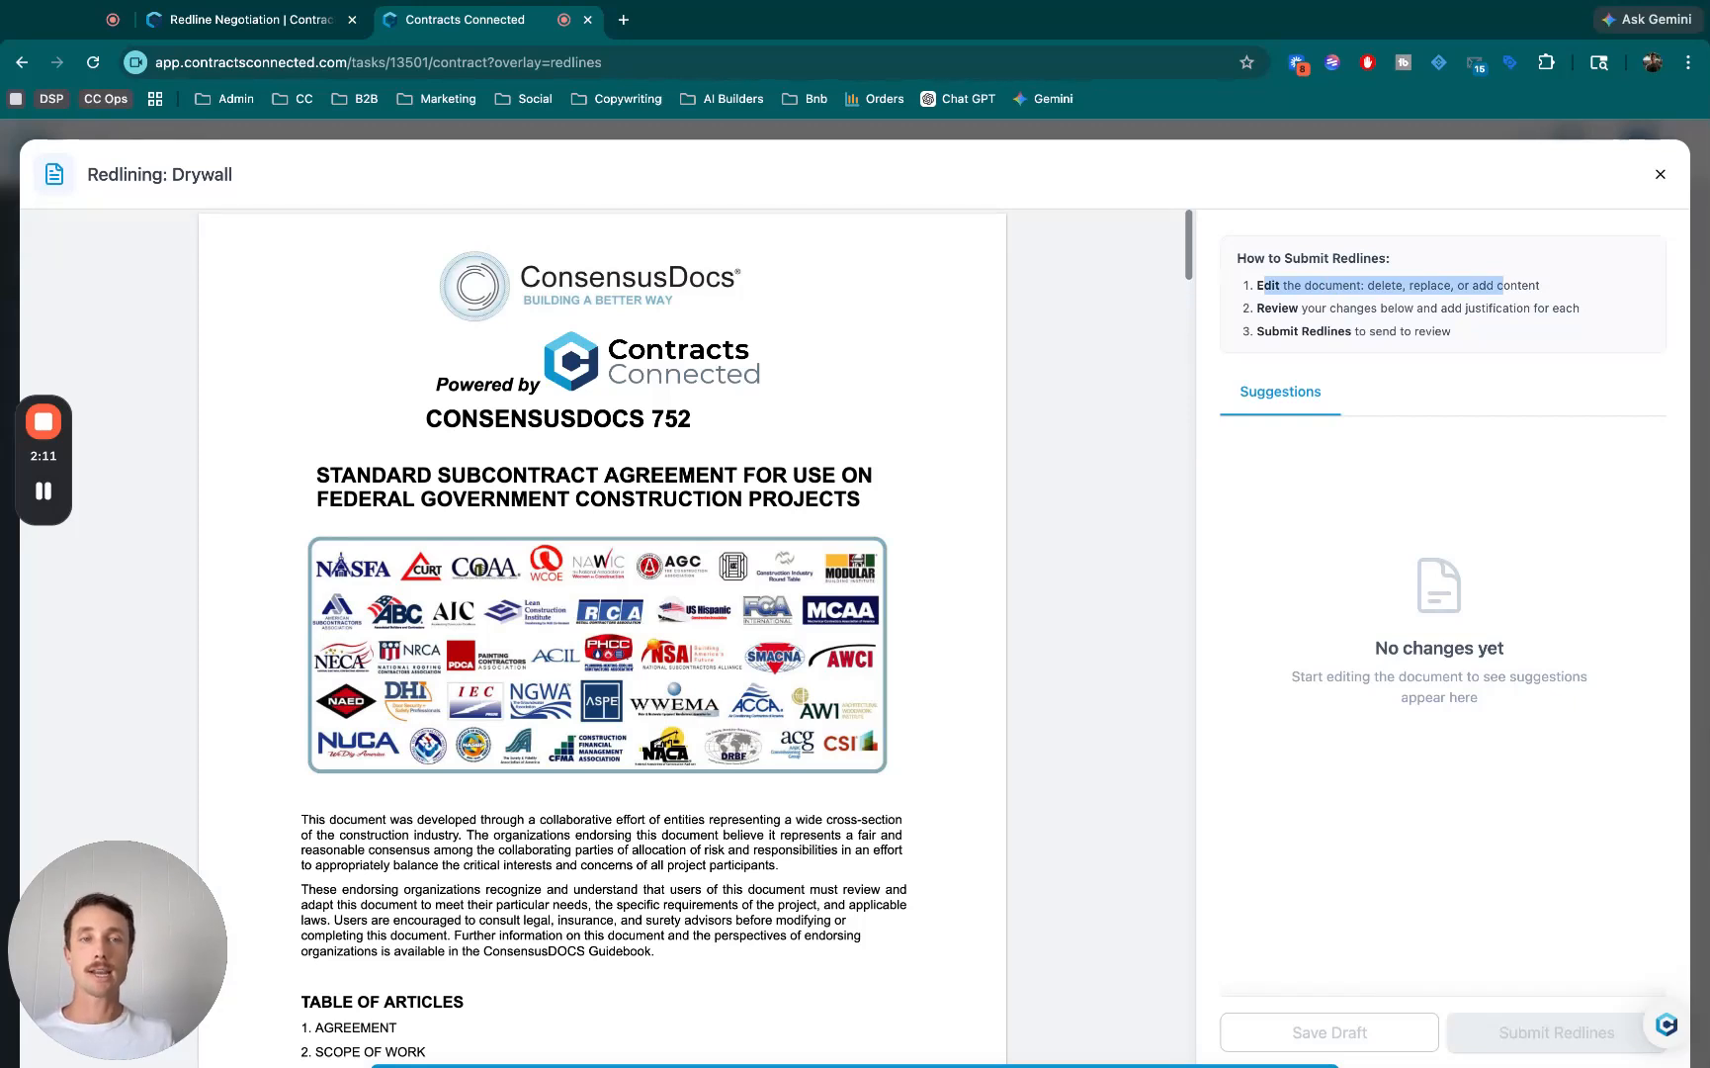
{"action": "left_click_drag", "start_coordinate": [1265, 307], "coordinate": [1330, 307]}
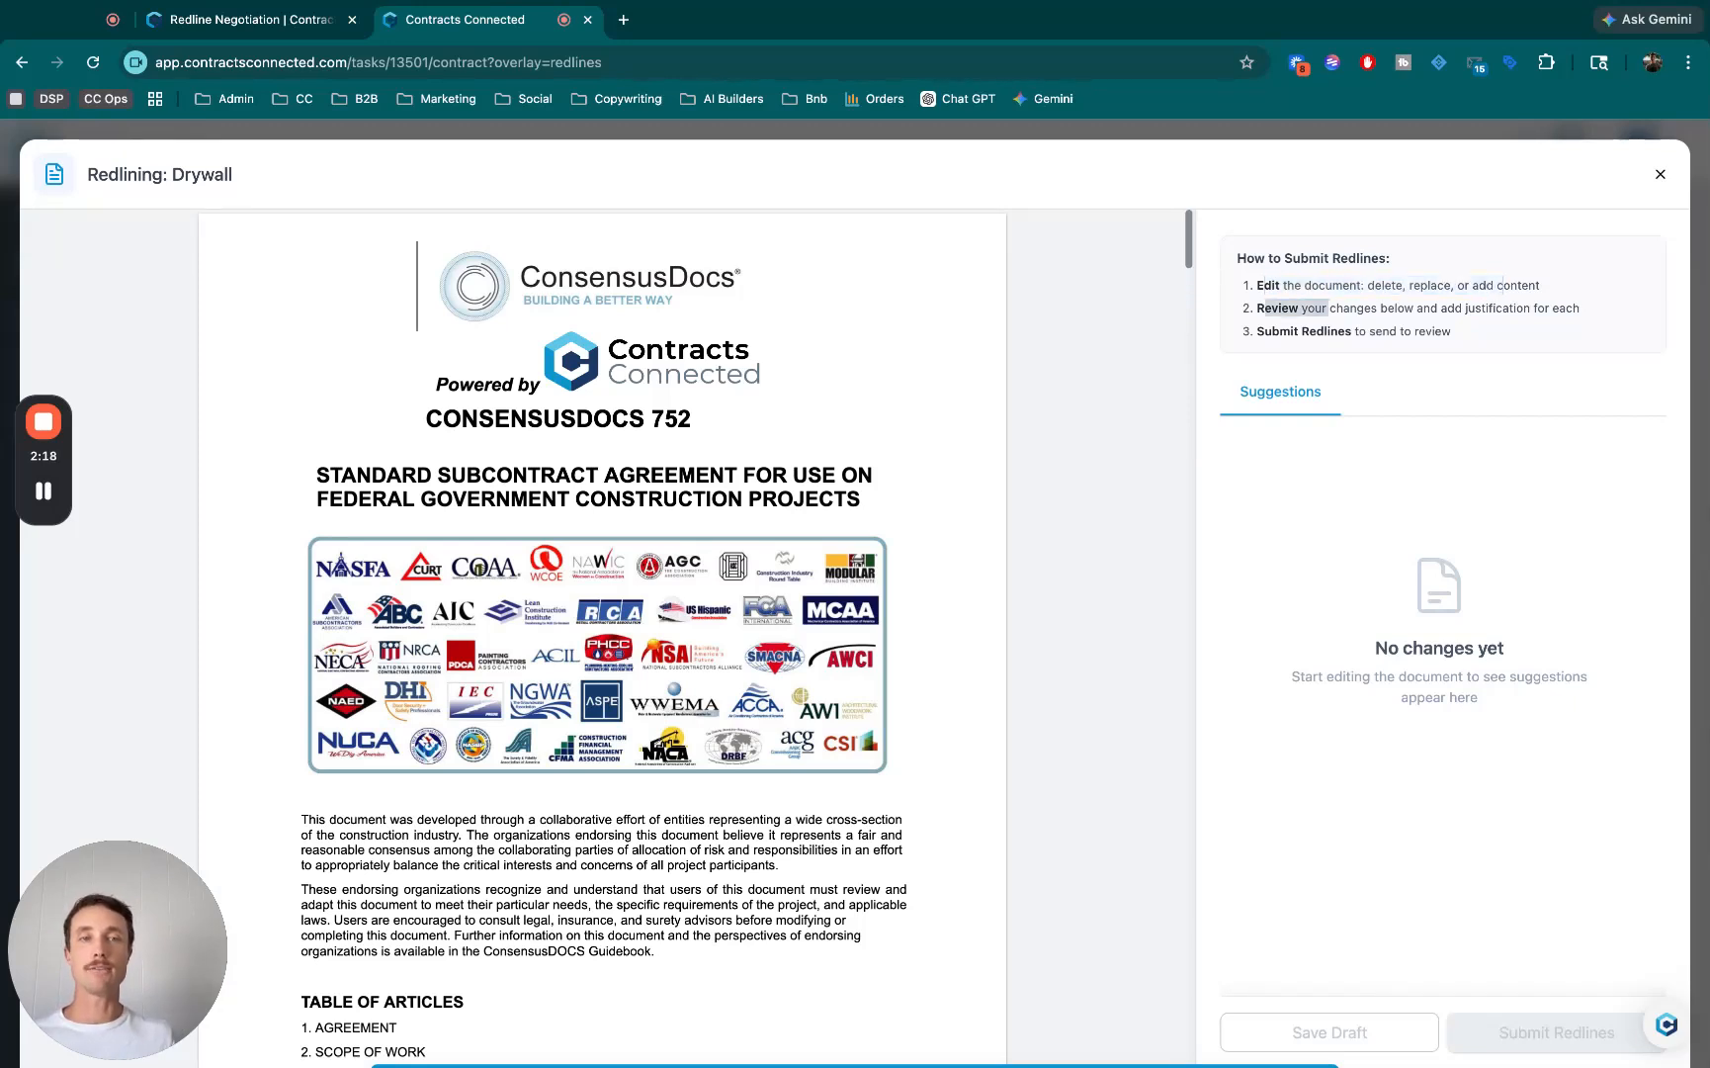
{"action": "left_click_drag", "start_coordinate": [1290, 331], "coordinate": [1375, 331]}
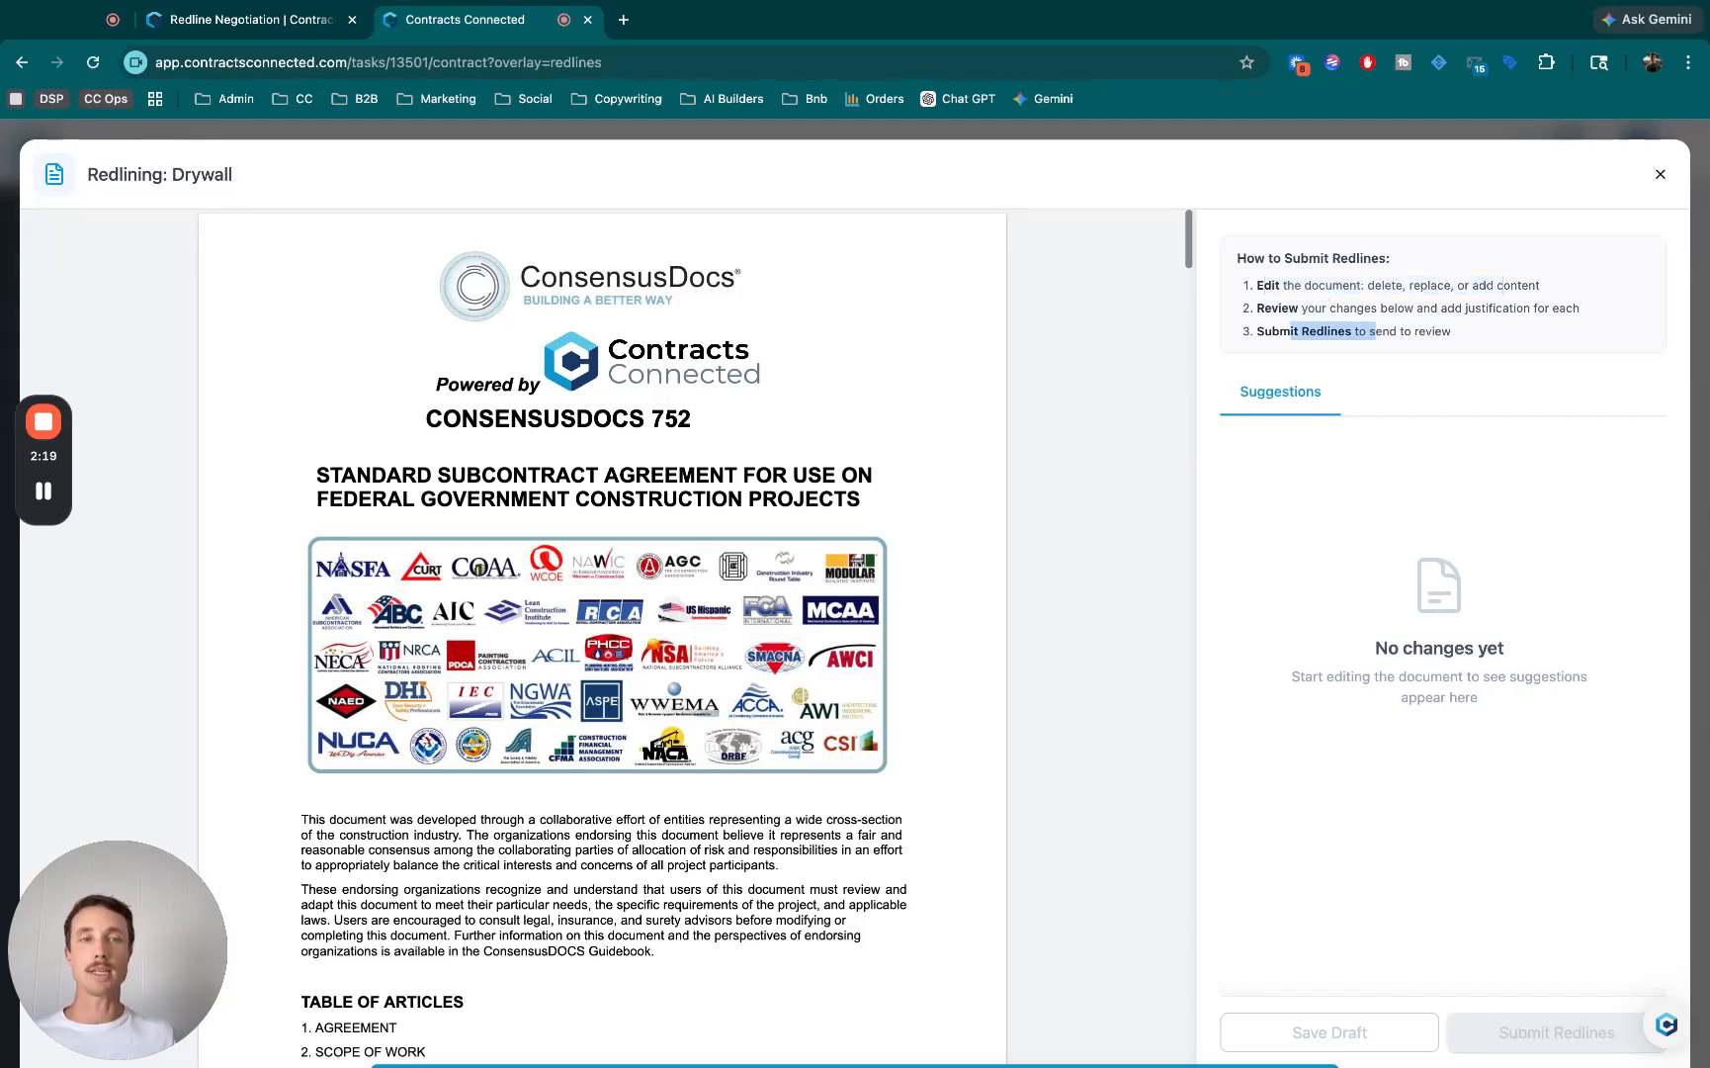
{"action": "left_click", "coordinate": [1375, 331]}
- Delete the introductory paragraph beginning "This document was developed" on the contract's first page
{"action": "scroll", "coordinate": [603, 632], "scroll_direction": "down", "scroll_amount": 5}
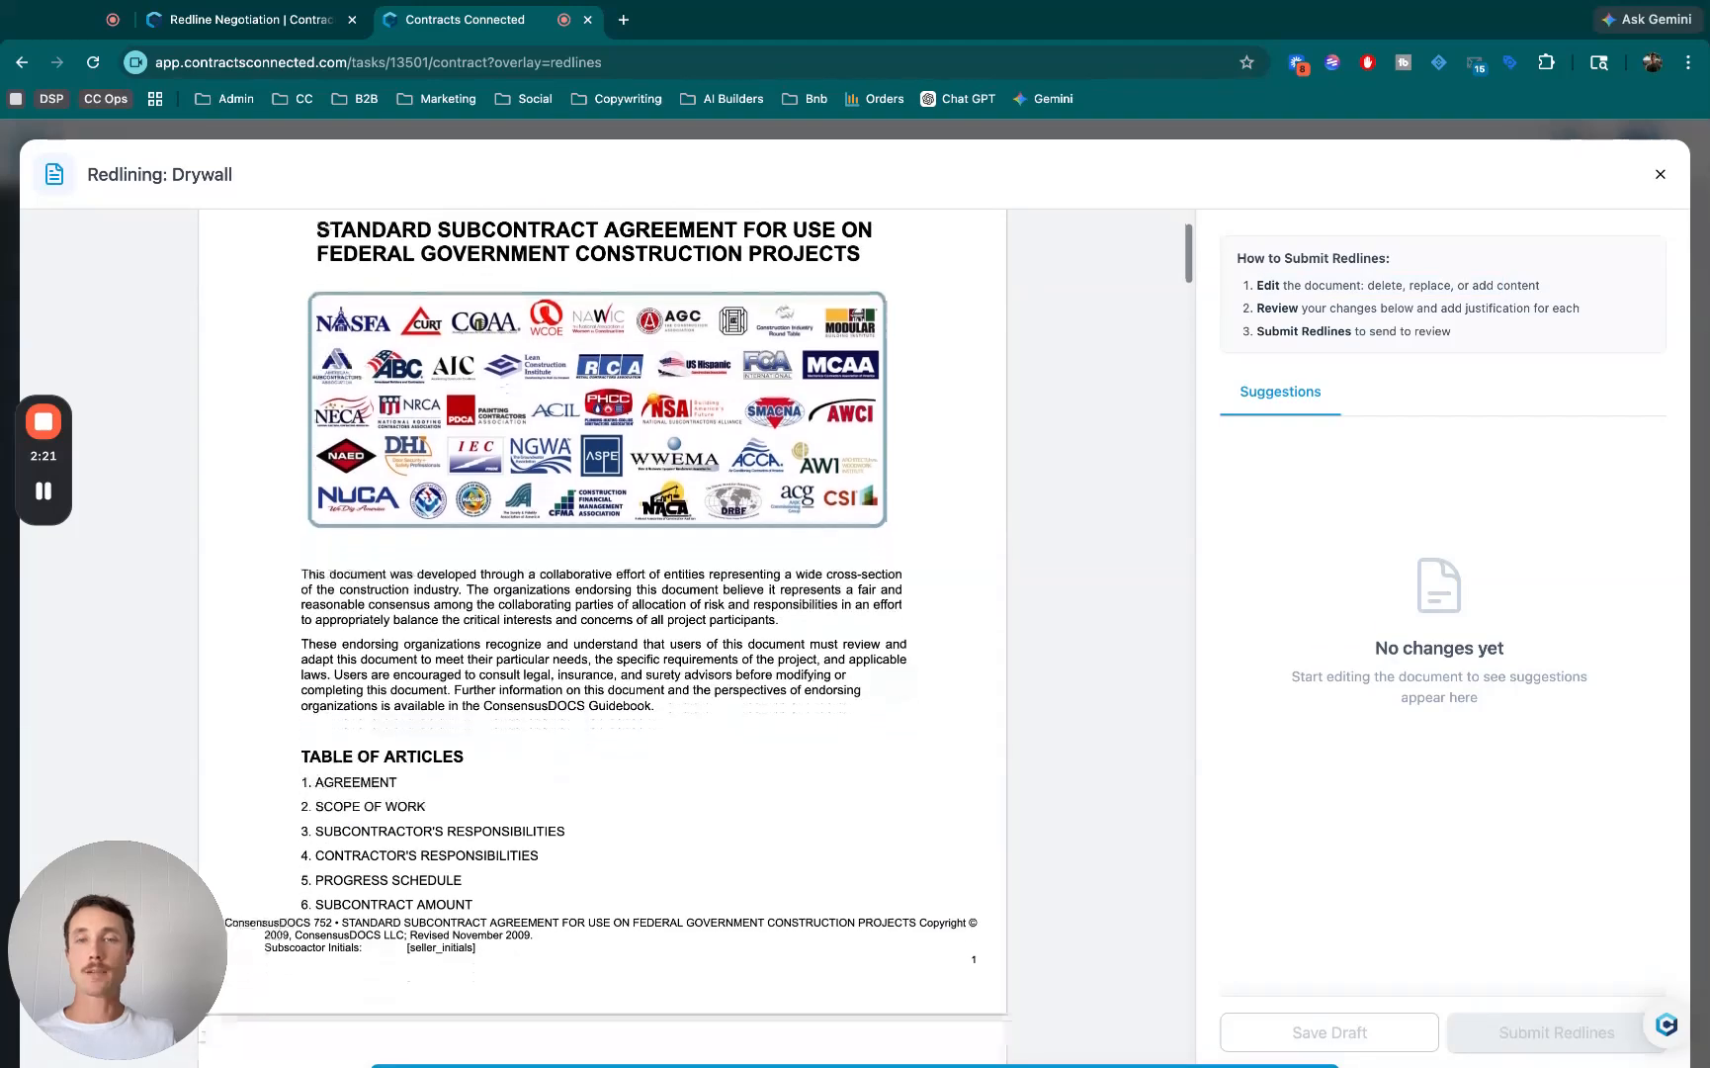
{"action": "left_click_drag", "start_coordinate": [301, 455], "coordinate": [784, 502]}
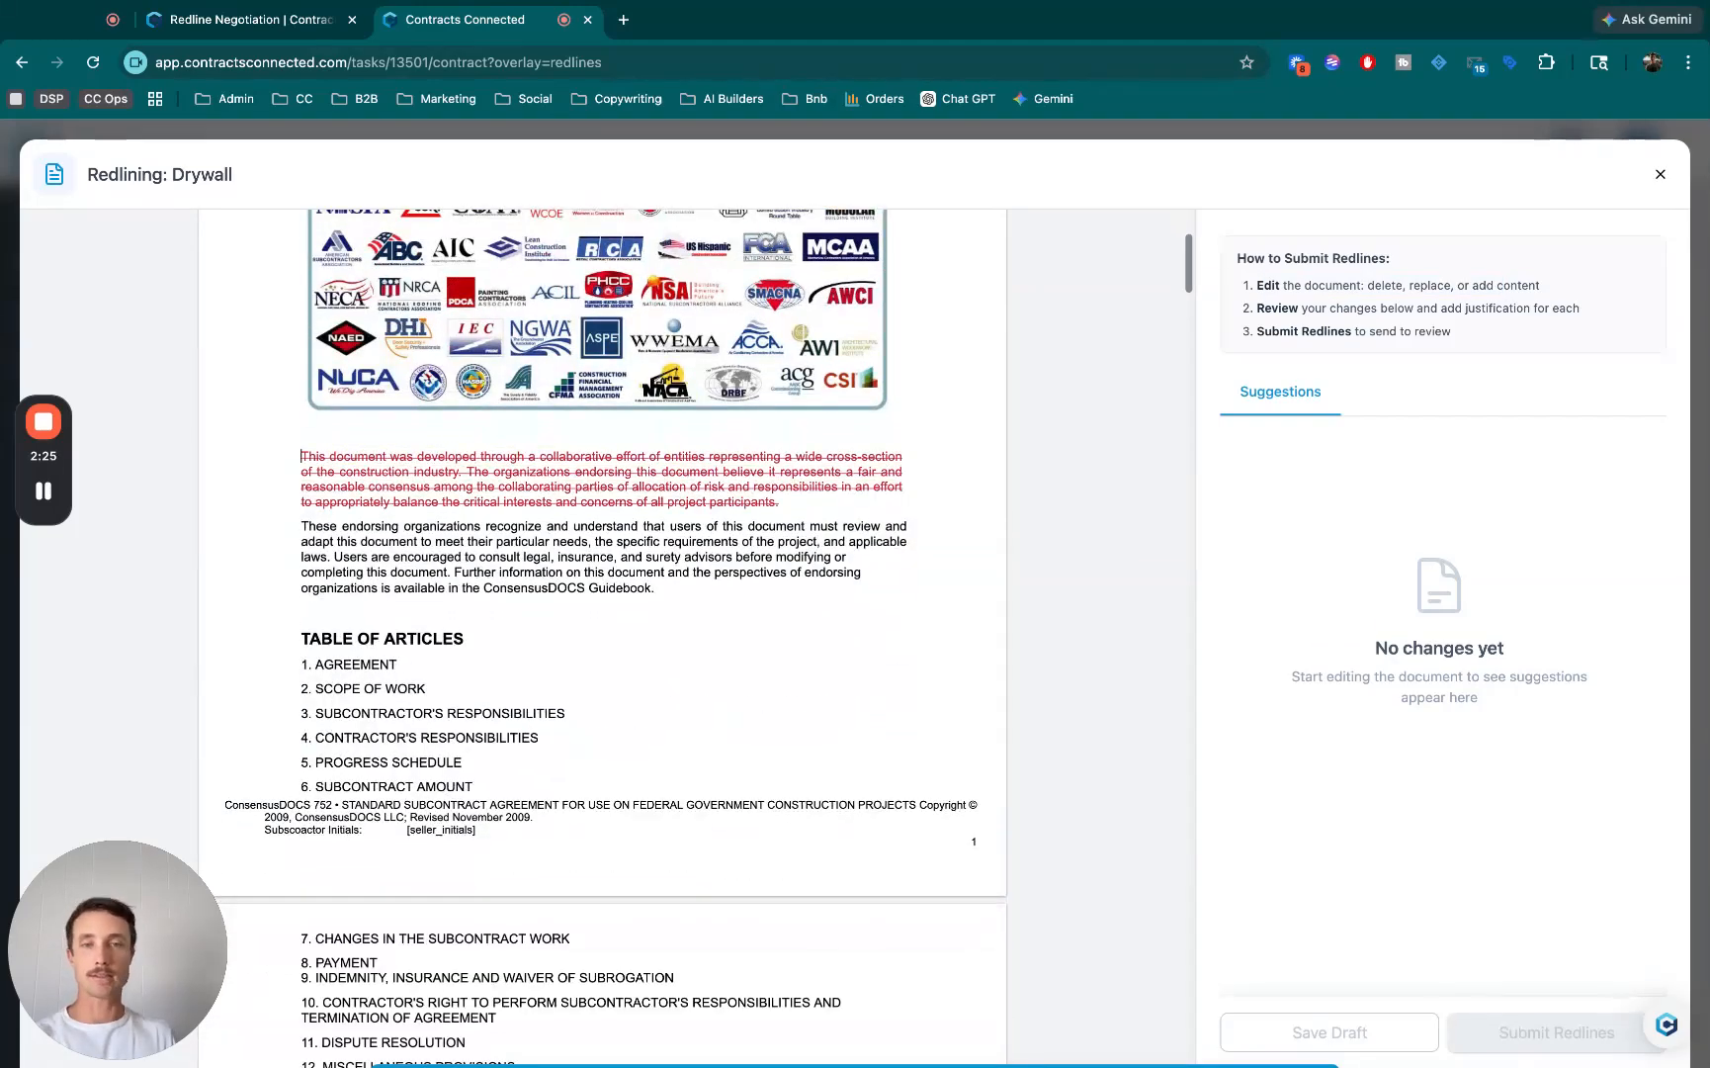
{"action": "key", "text": "BackSpace"}
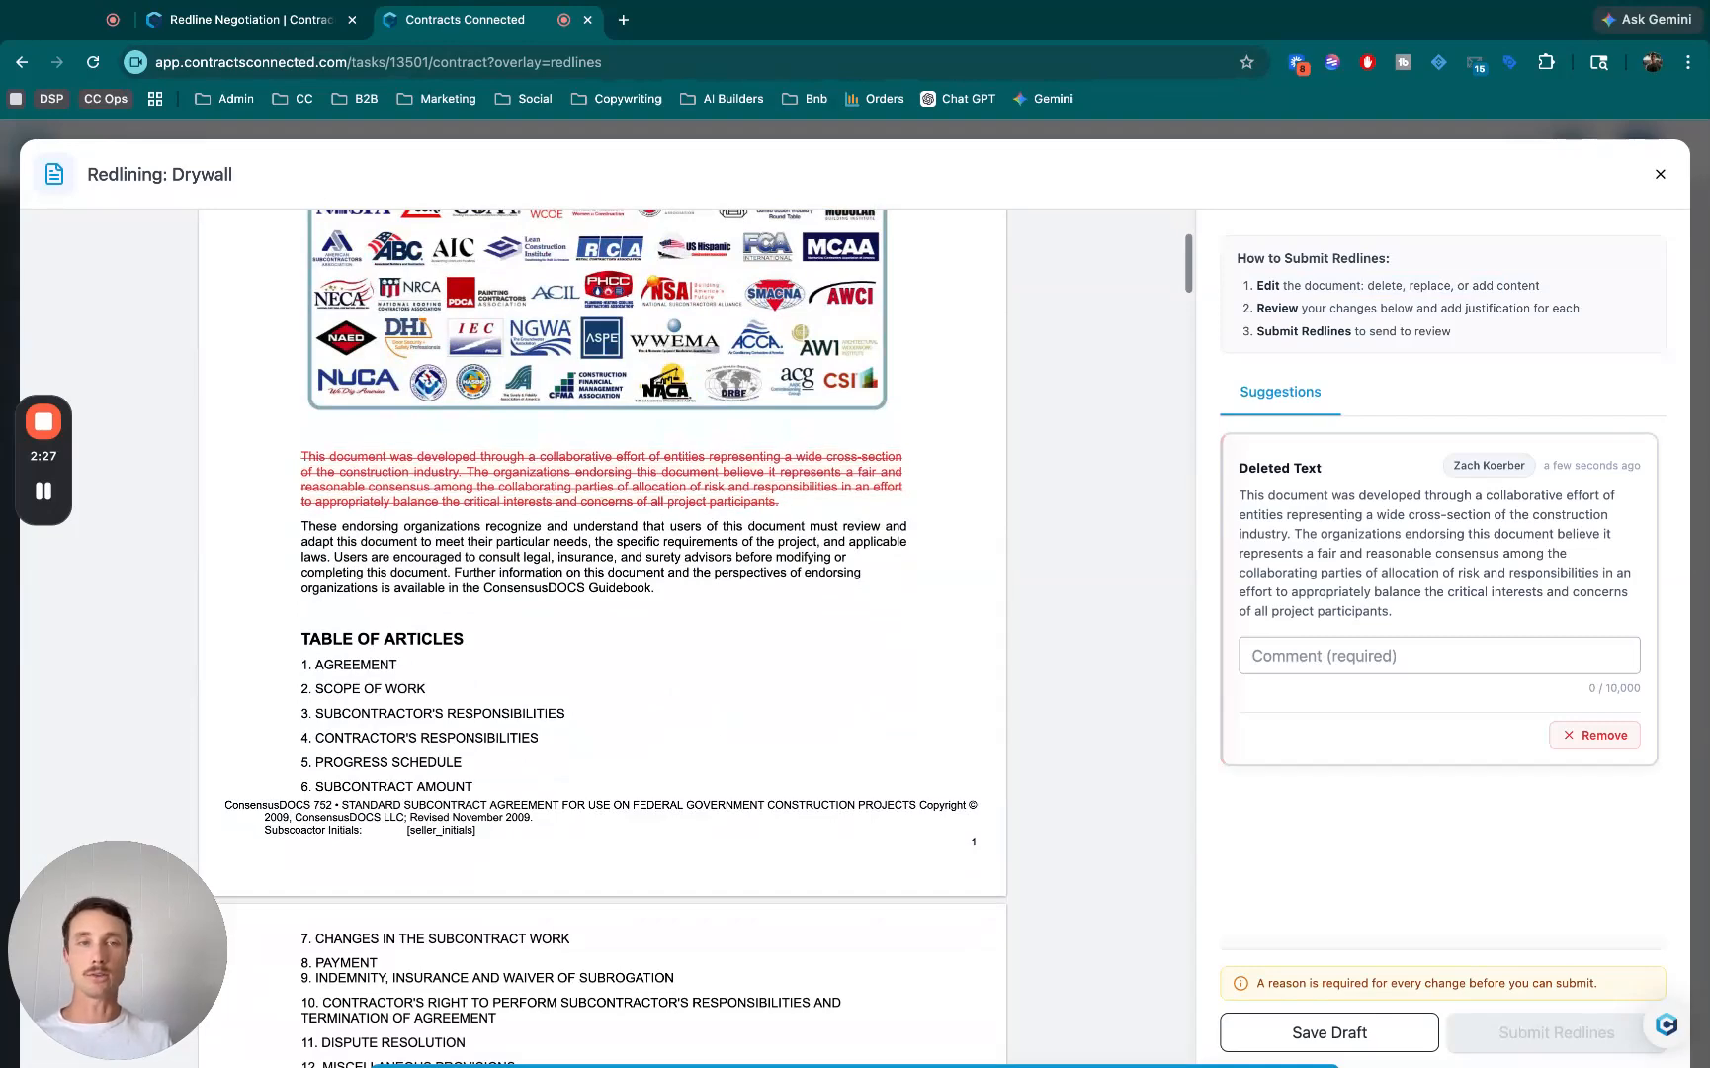
- Insert the line "Free Coffee Every day of the week while we are onsite!" between clauses 2.1 and 2.2 of Article 2
{"action": "scroll", "coordinate": [603, 633], "scroll_direction": "down", "scroll_amount": 7}
{"action": "scroll", "coordinate": [603, 633], "scroll_direction": "down", "scroll_amount": 14}
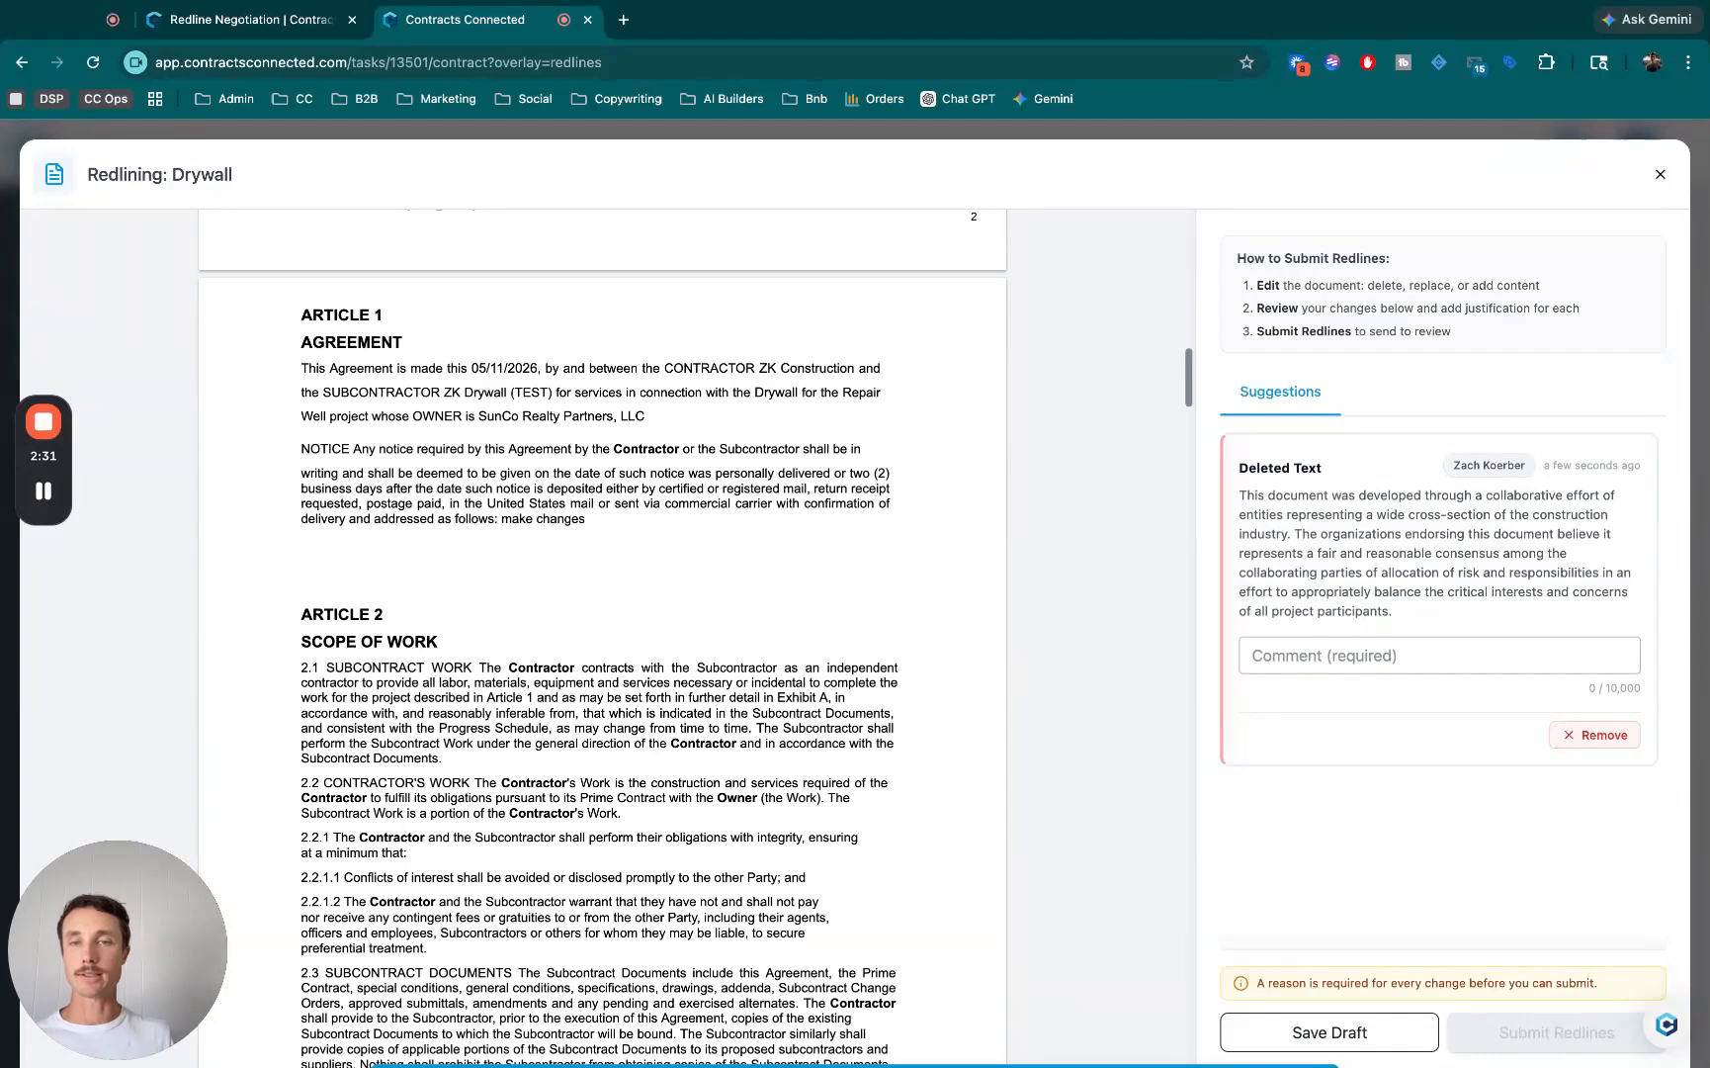
{"action": "scroll", "coordinate": [603, 633], "scroll_direction": "down", "scroll_amount": 2}
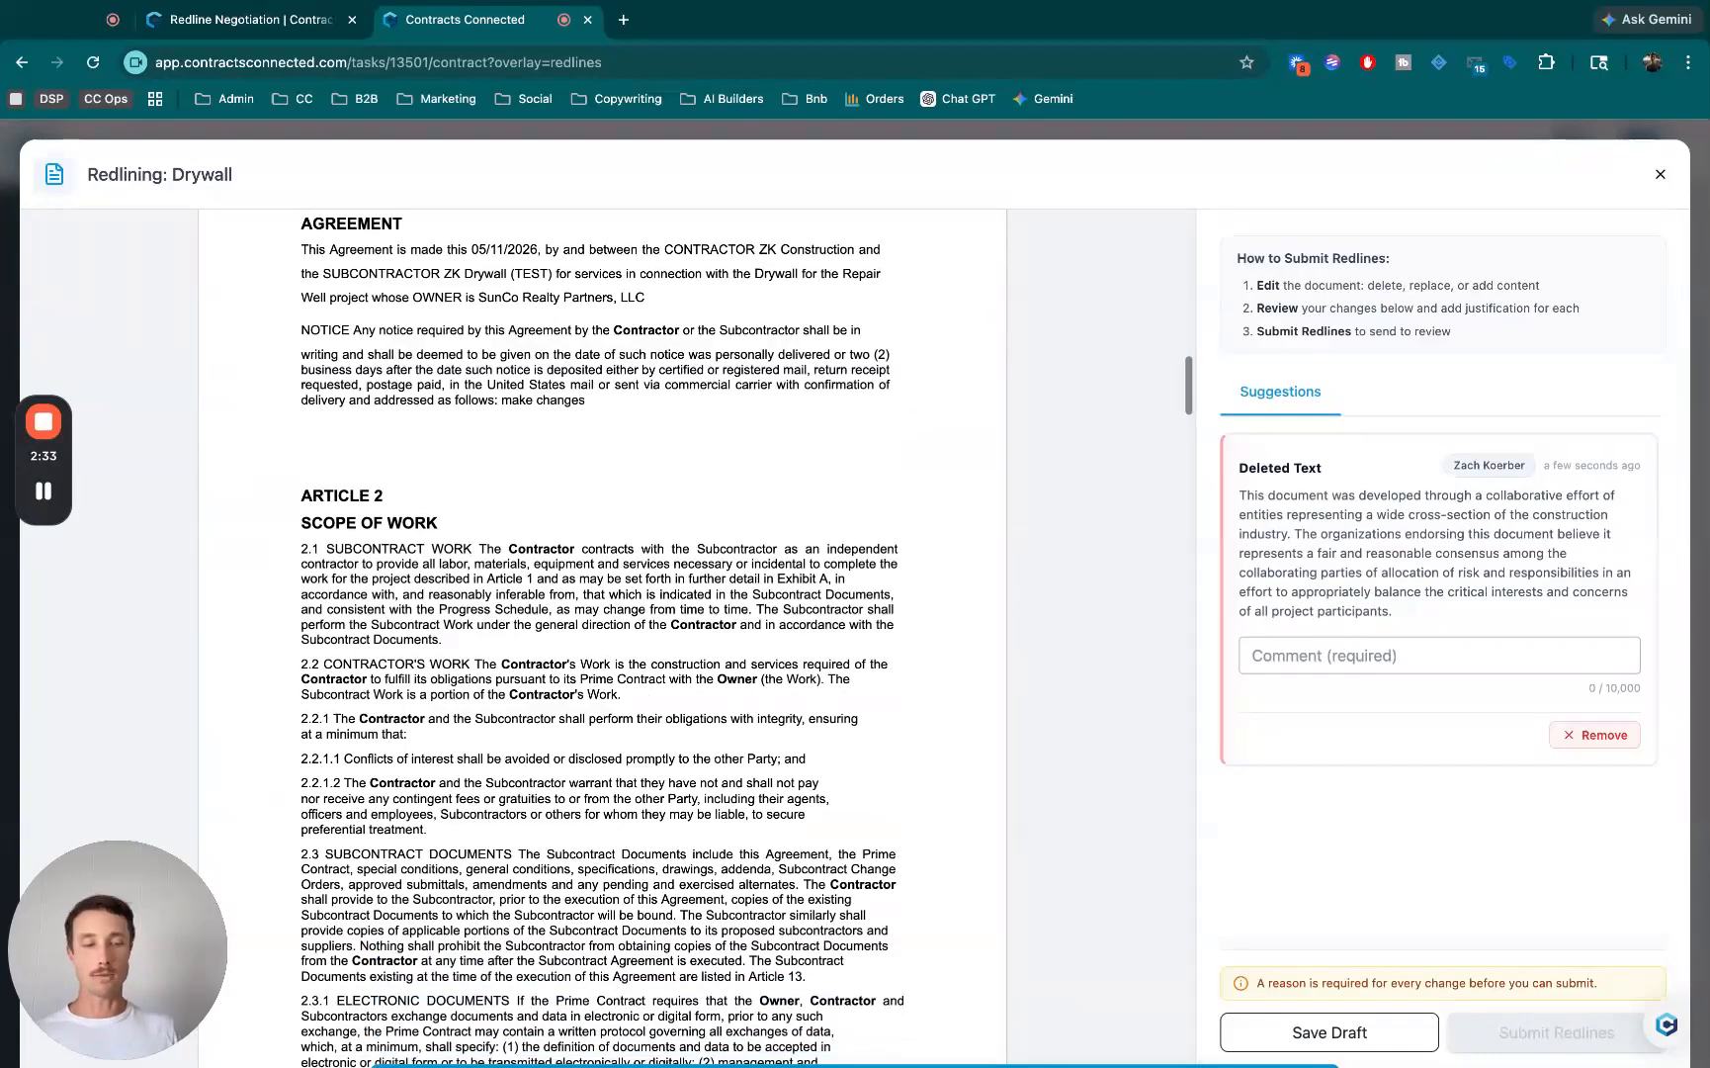
{"action": "key", "text": "Return"}
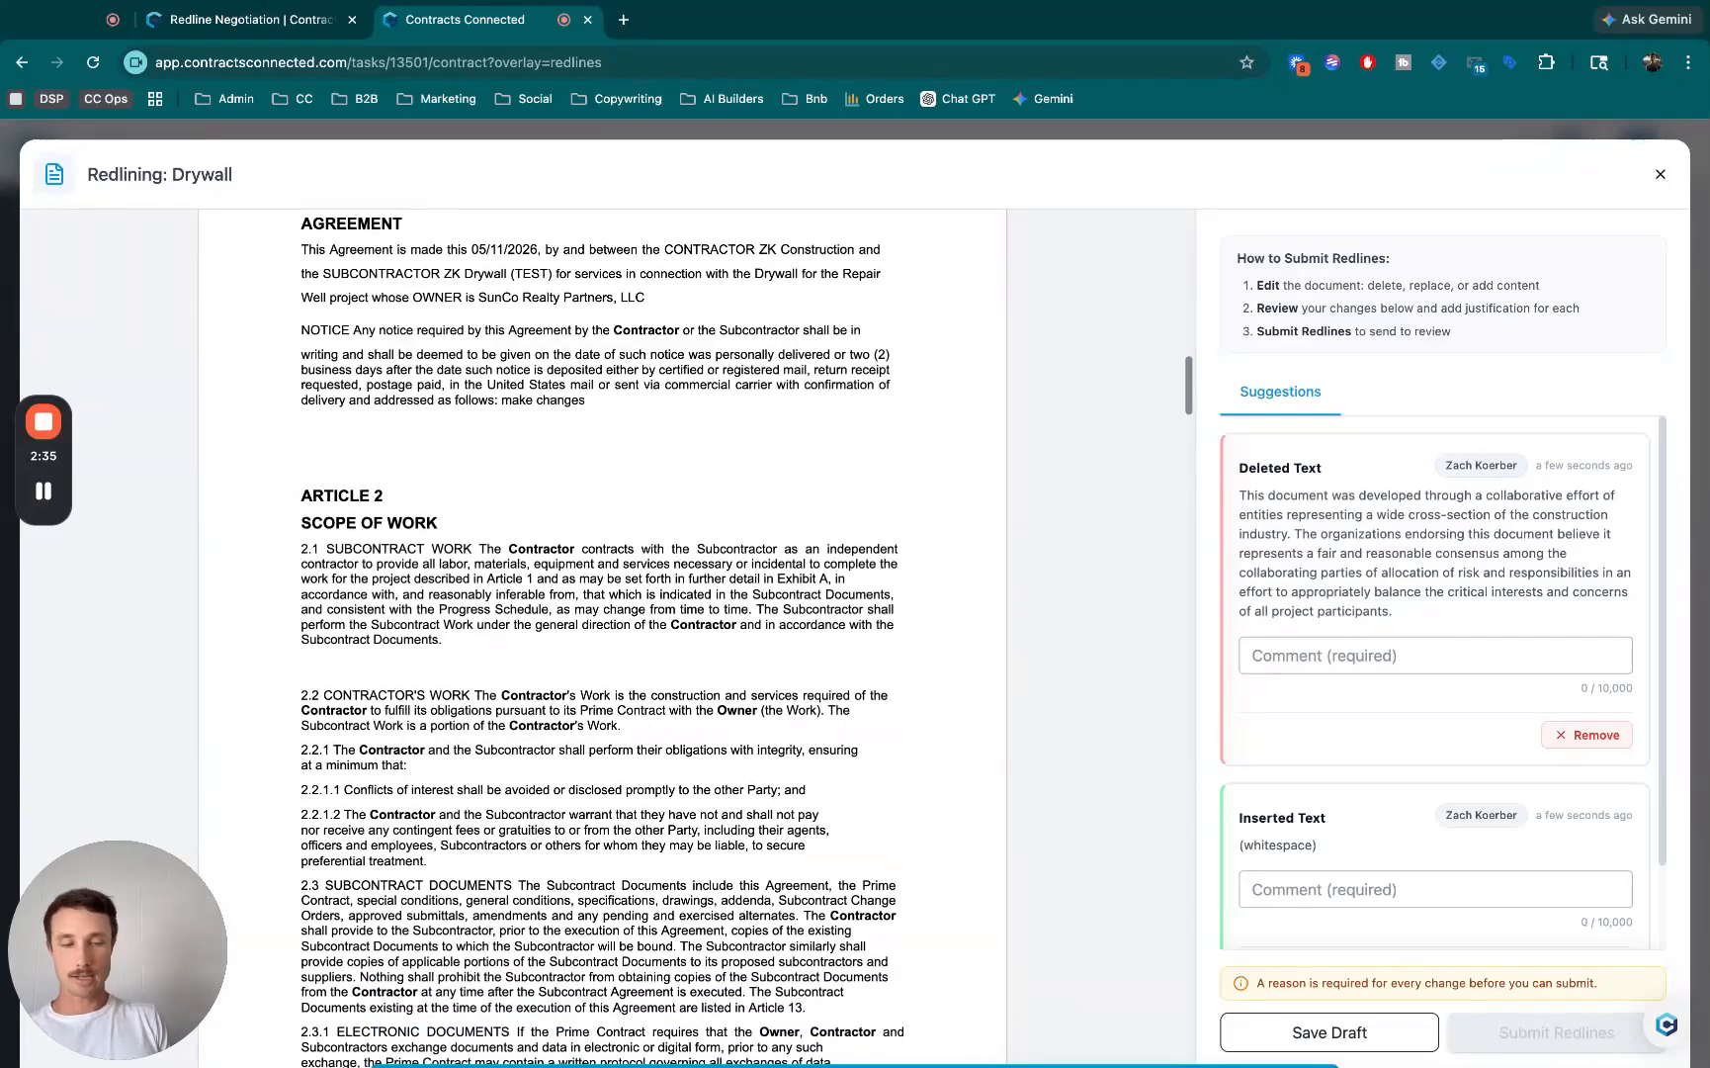
{"action": "type", "text": "Free"}
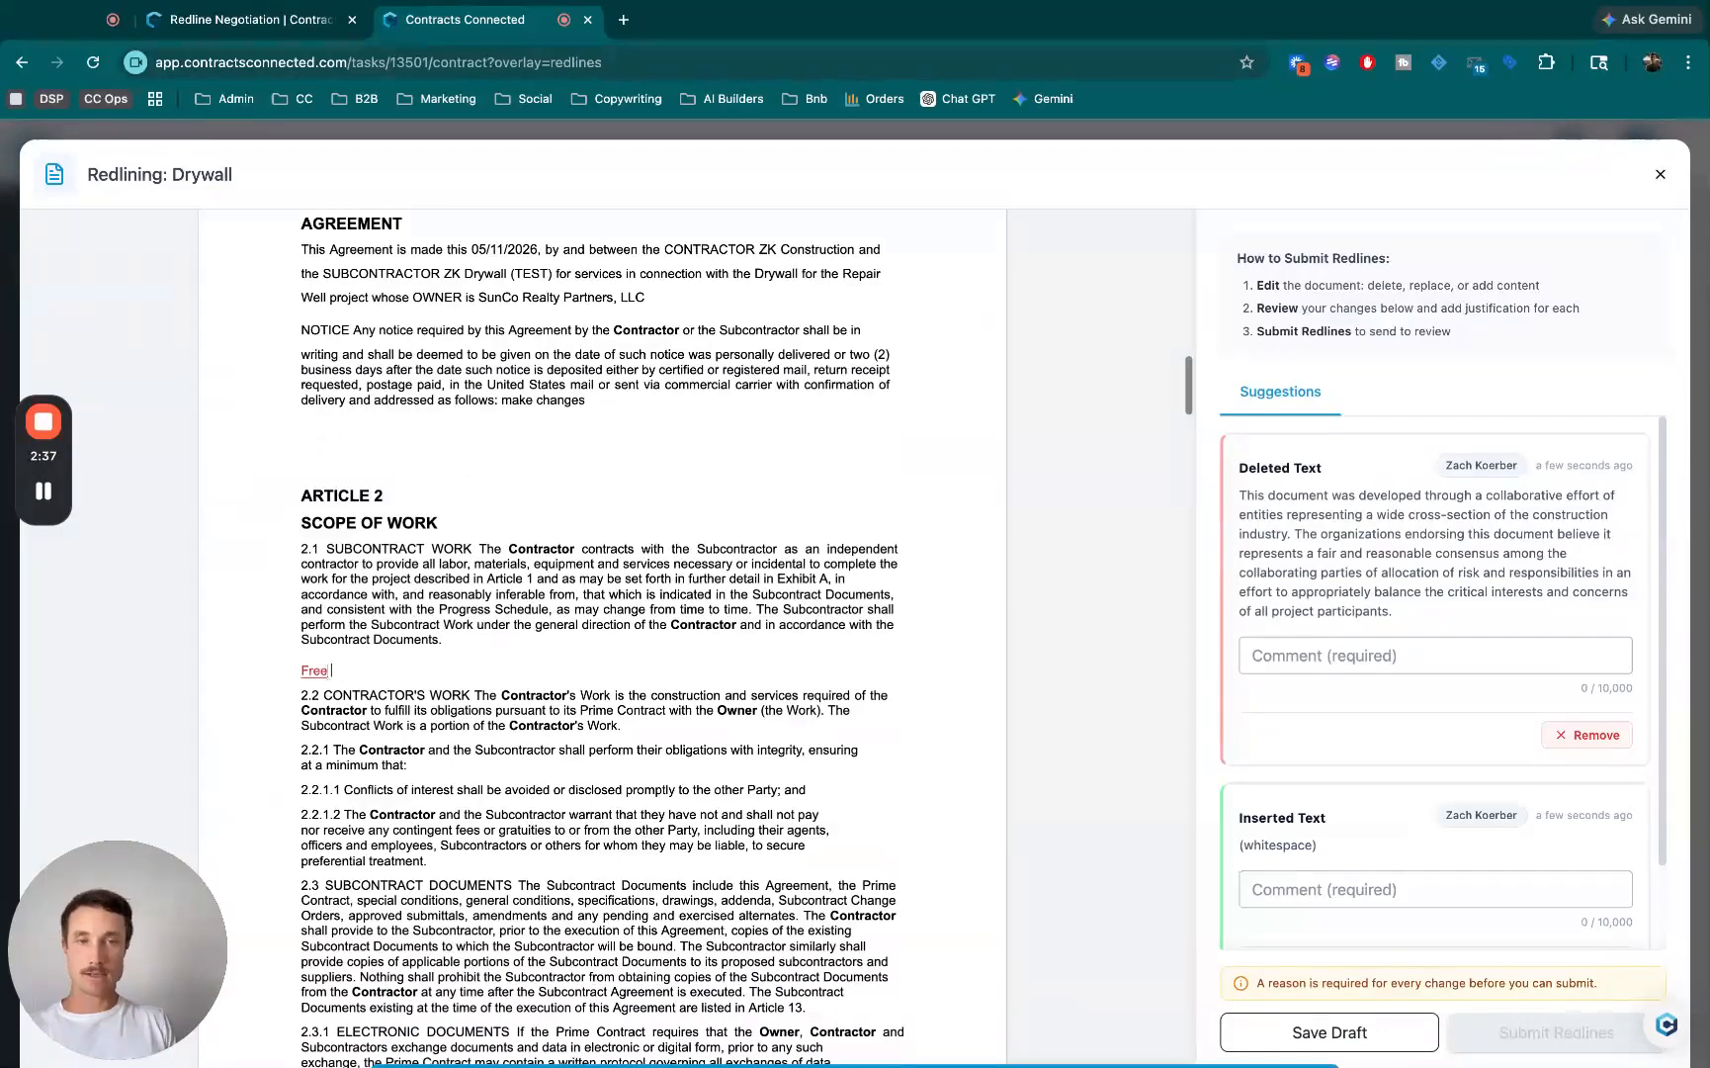
{"action": "type", "text": " Coffe"}
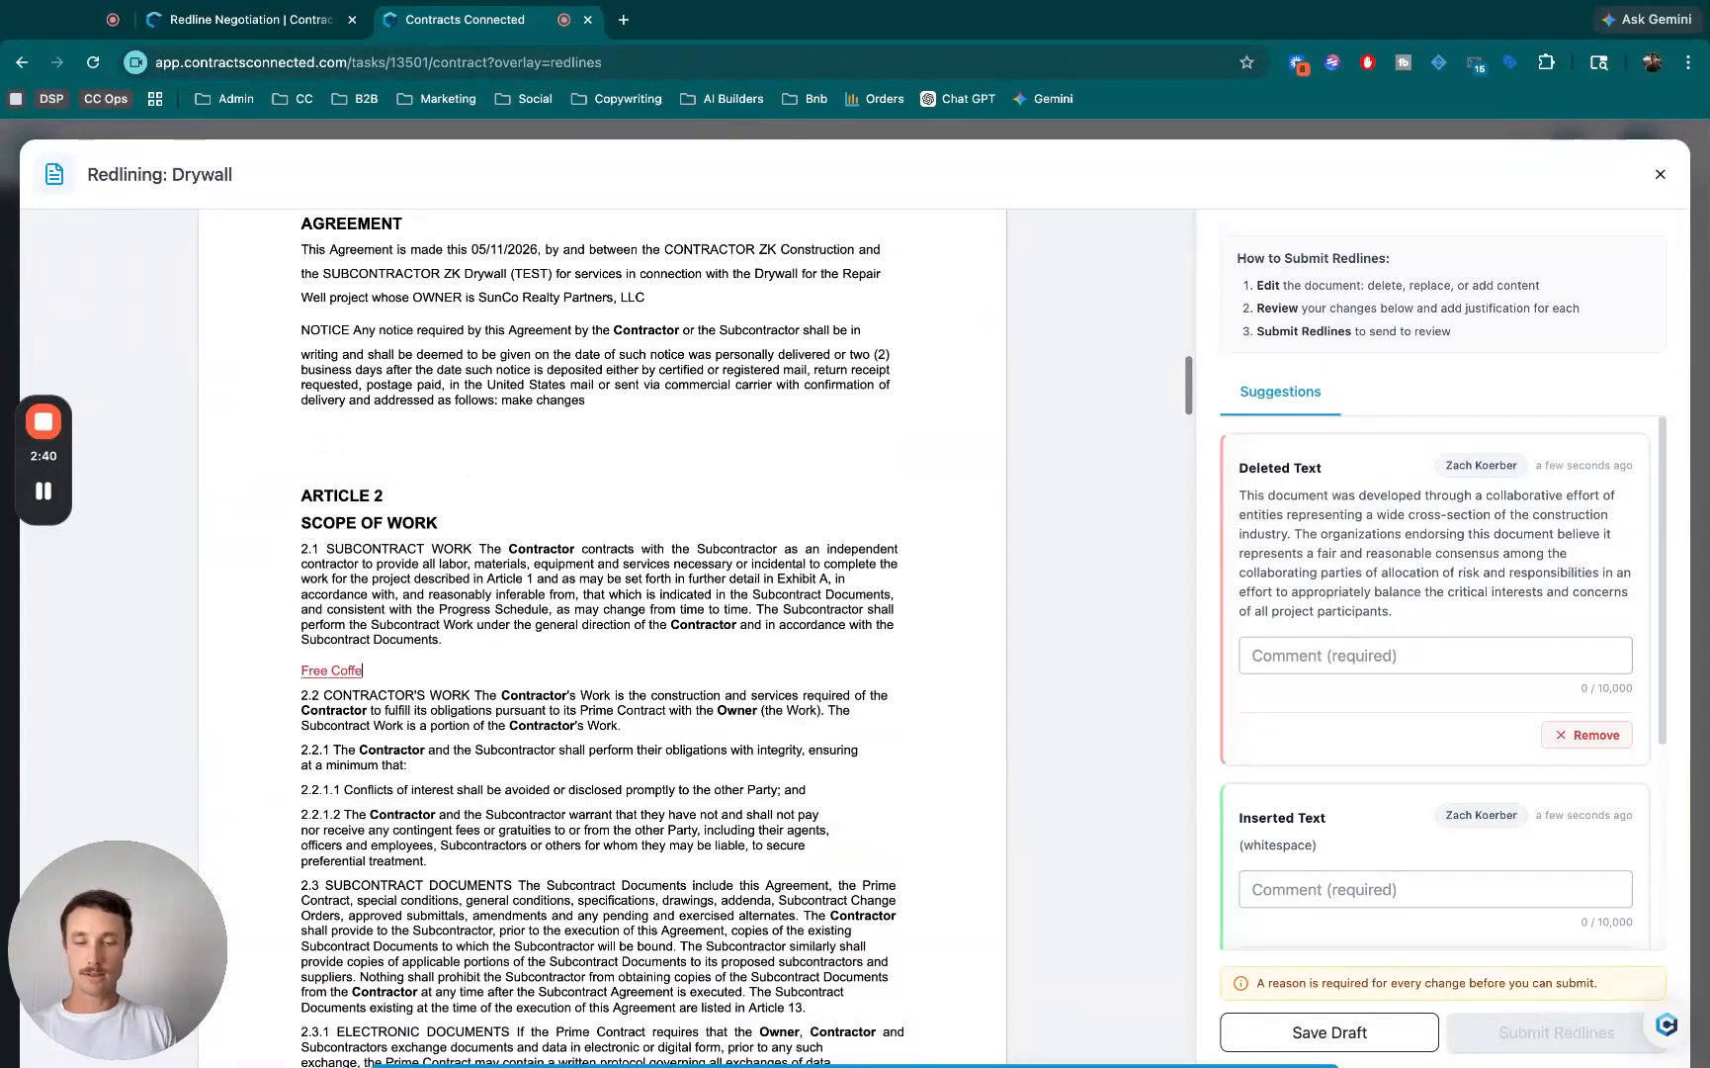
{"action": "type", "text": "e Every day o"}
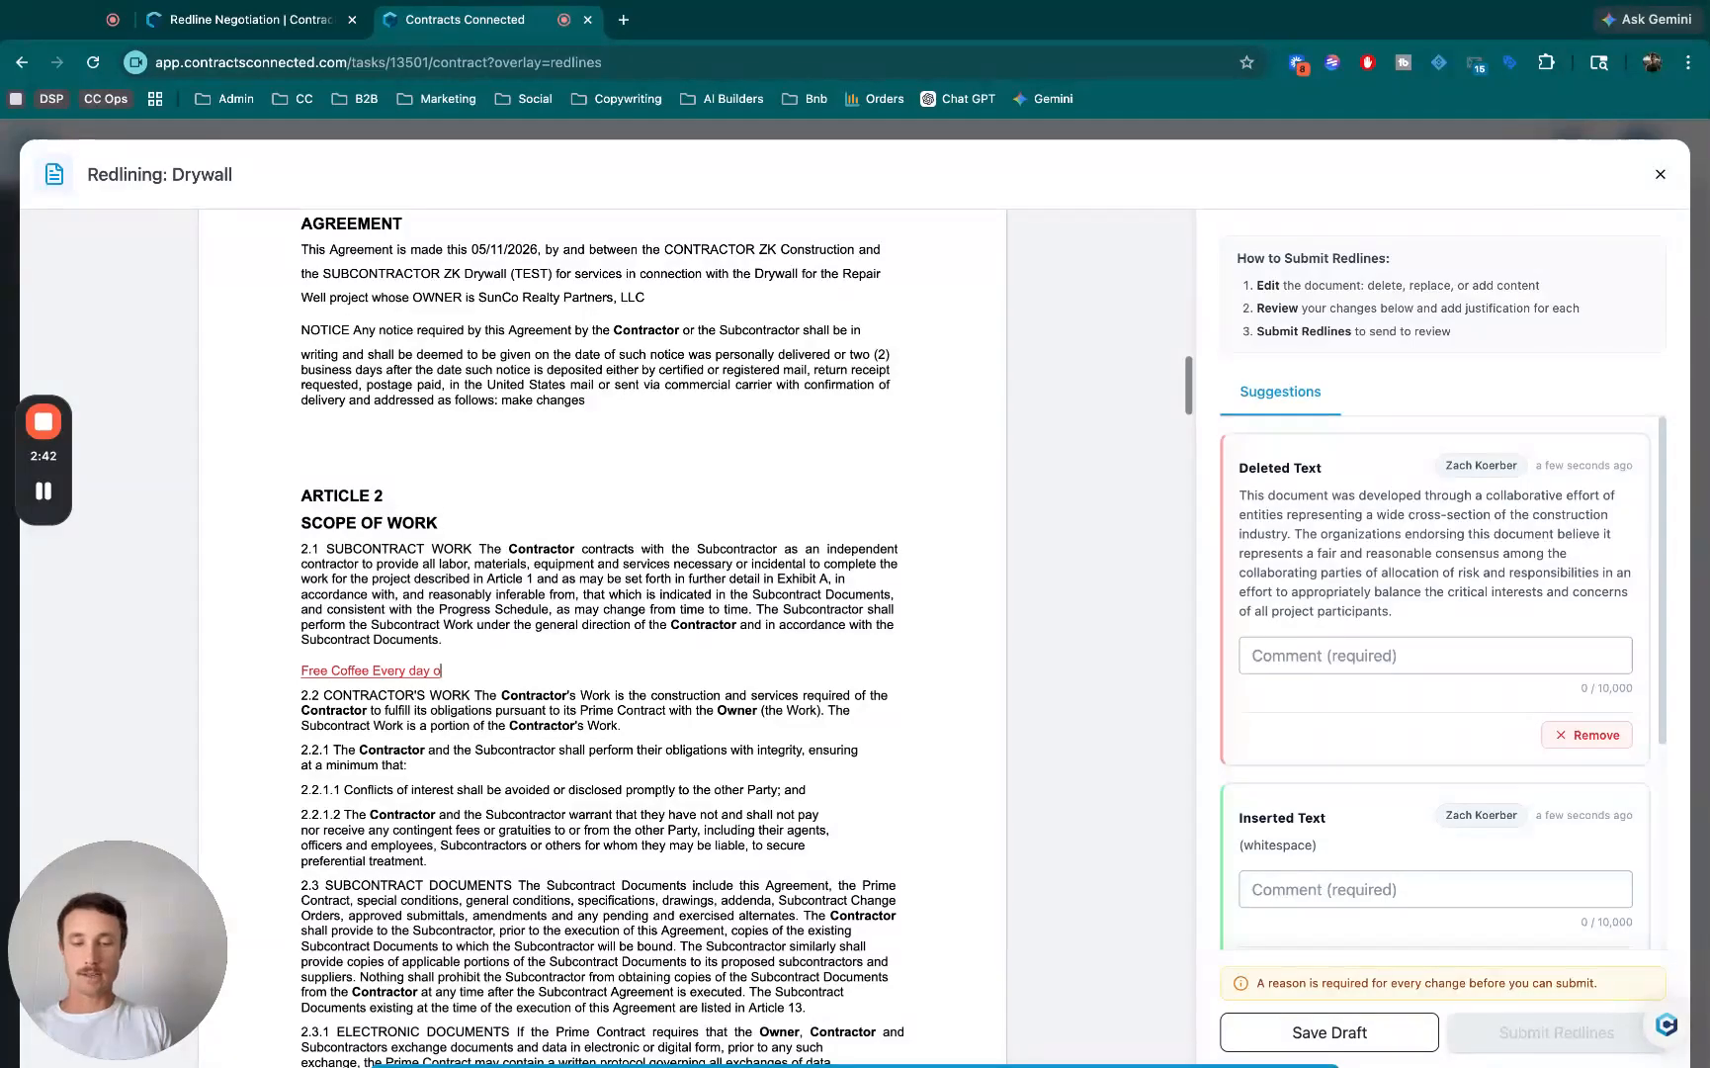
{"action": "type", "text": "f the week while"}
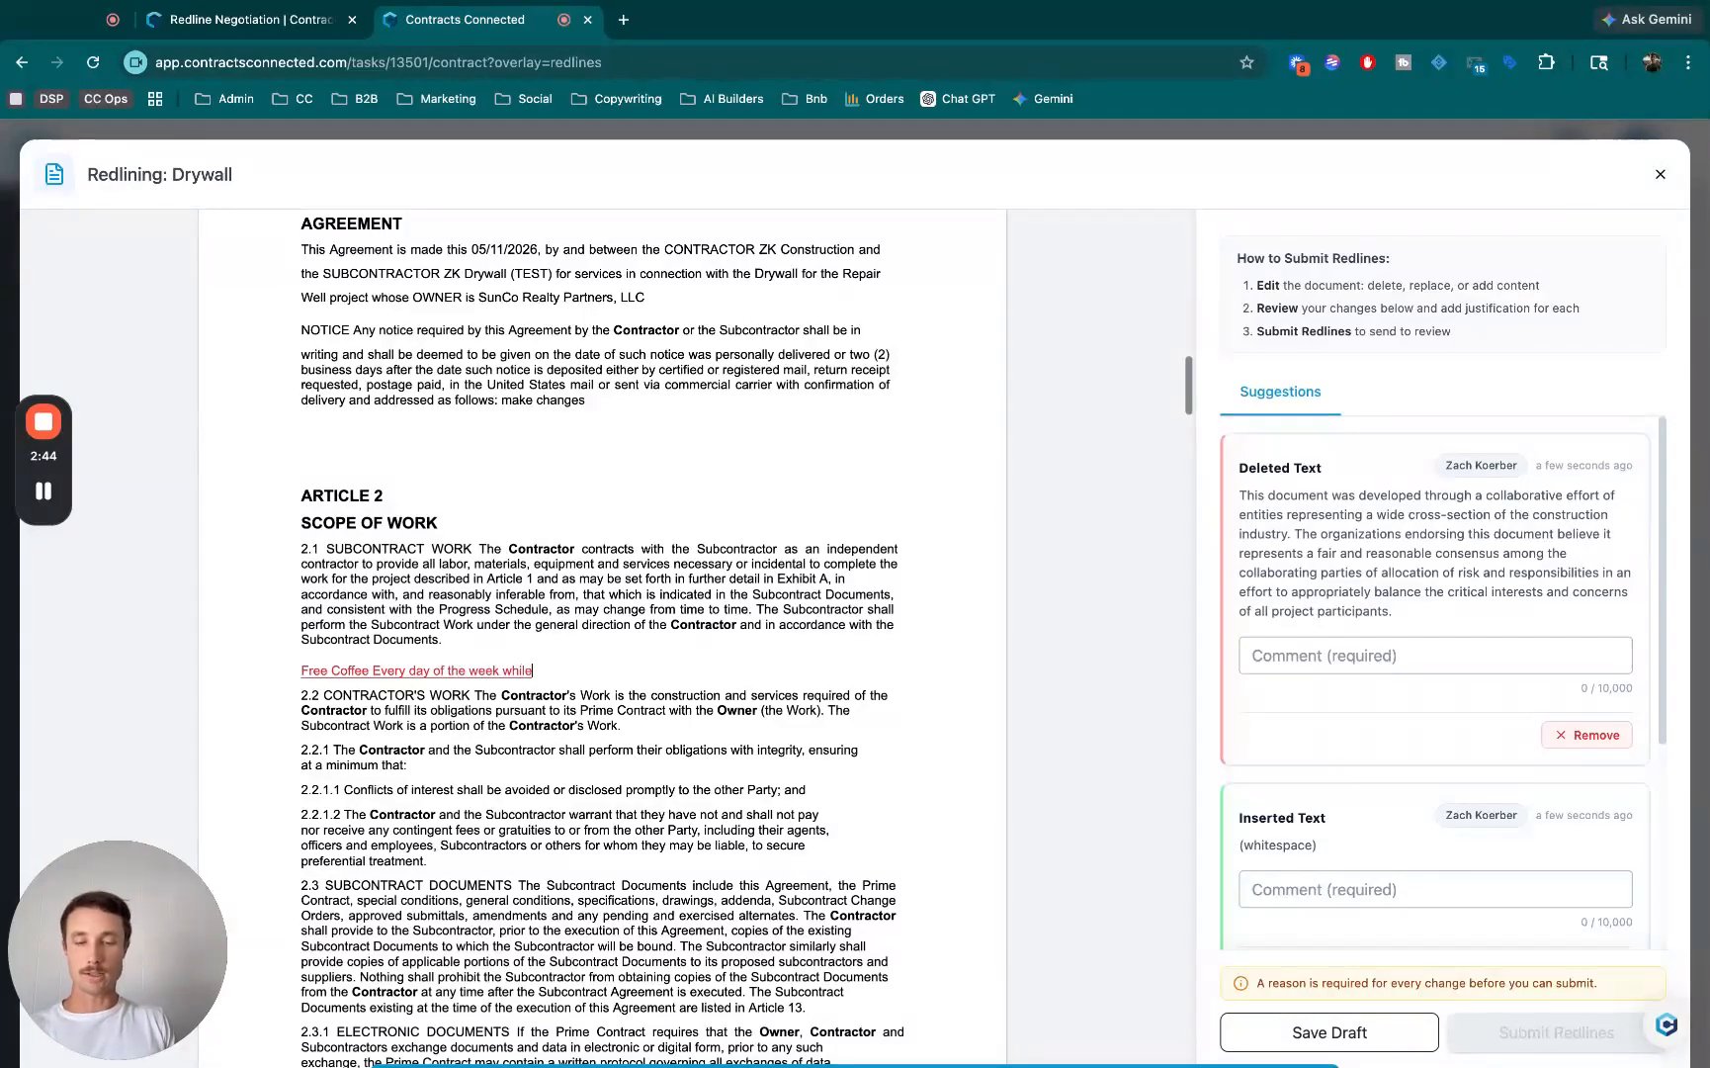
{"action": "type", "text": " we are onsite"}
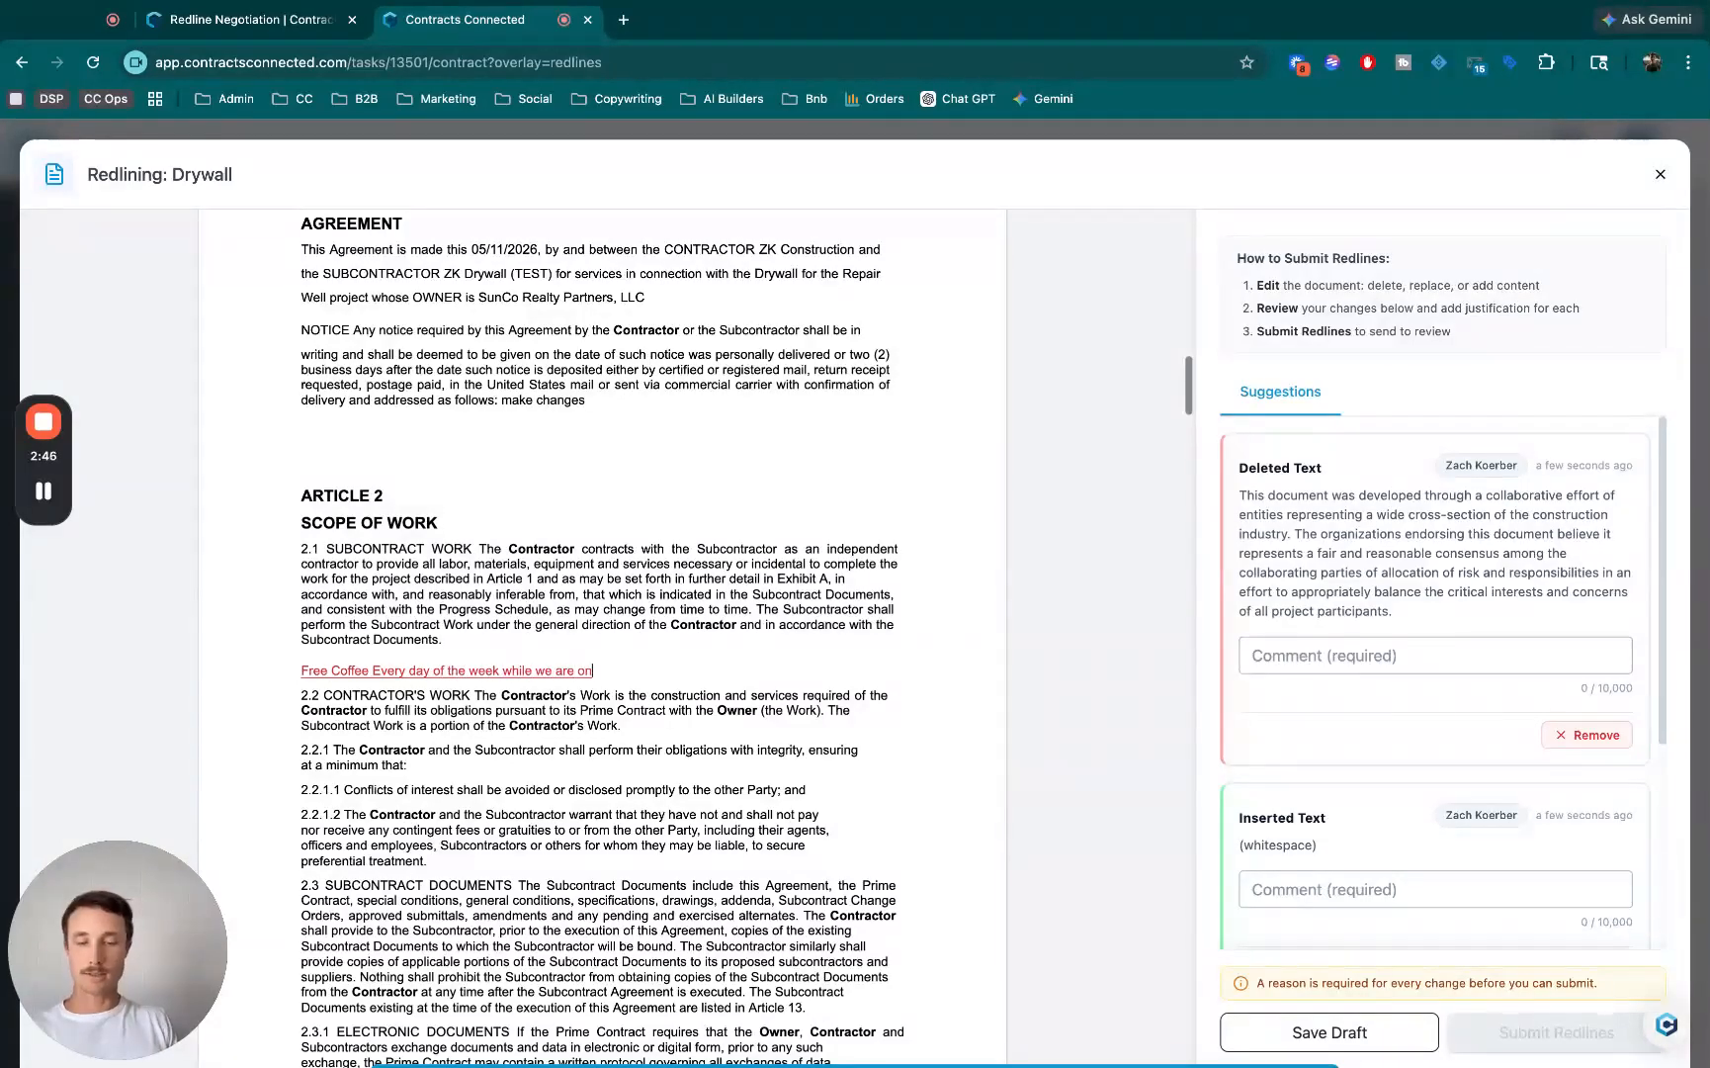
{"action": "type", "text": "!"}
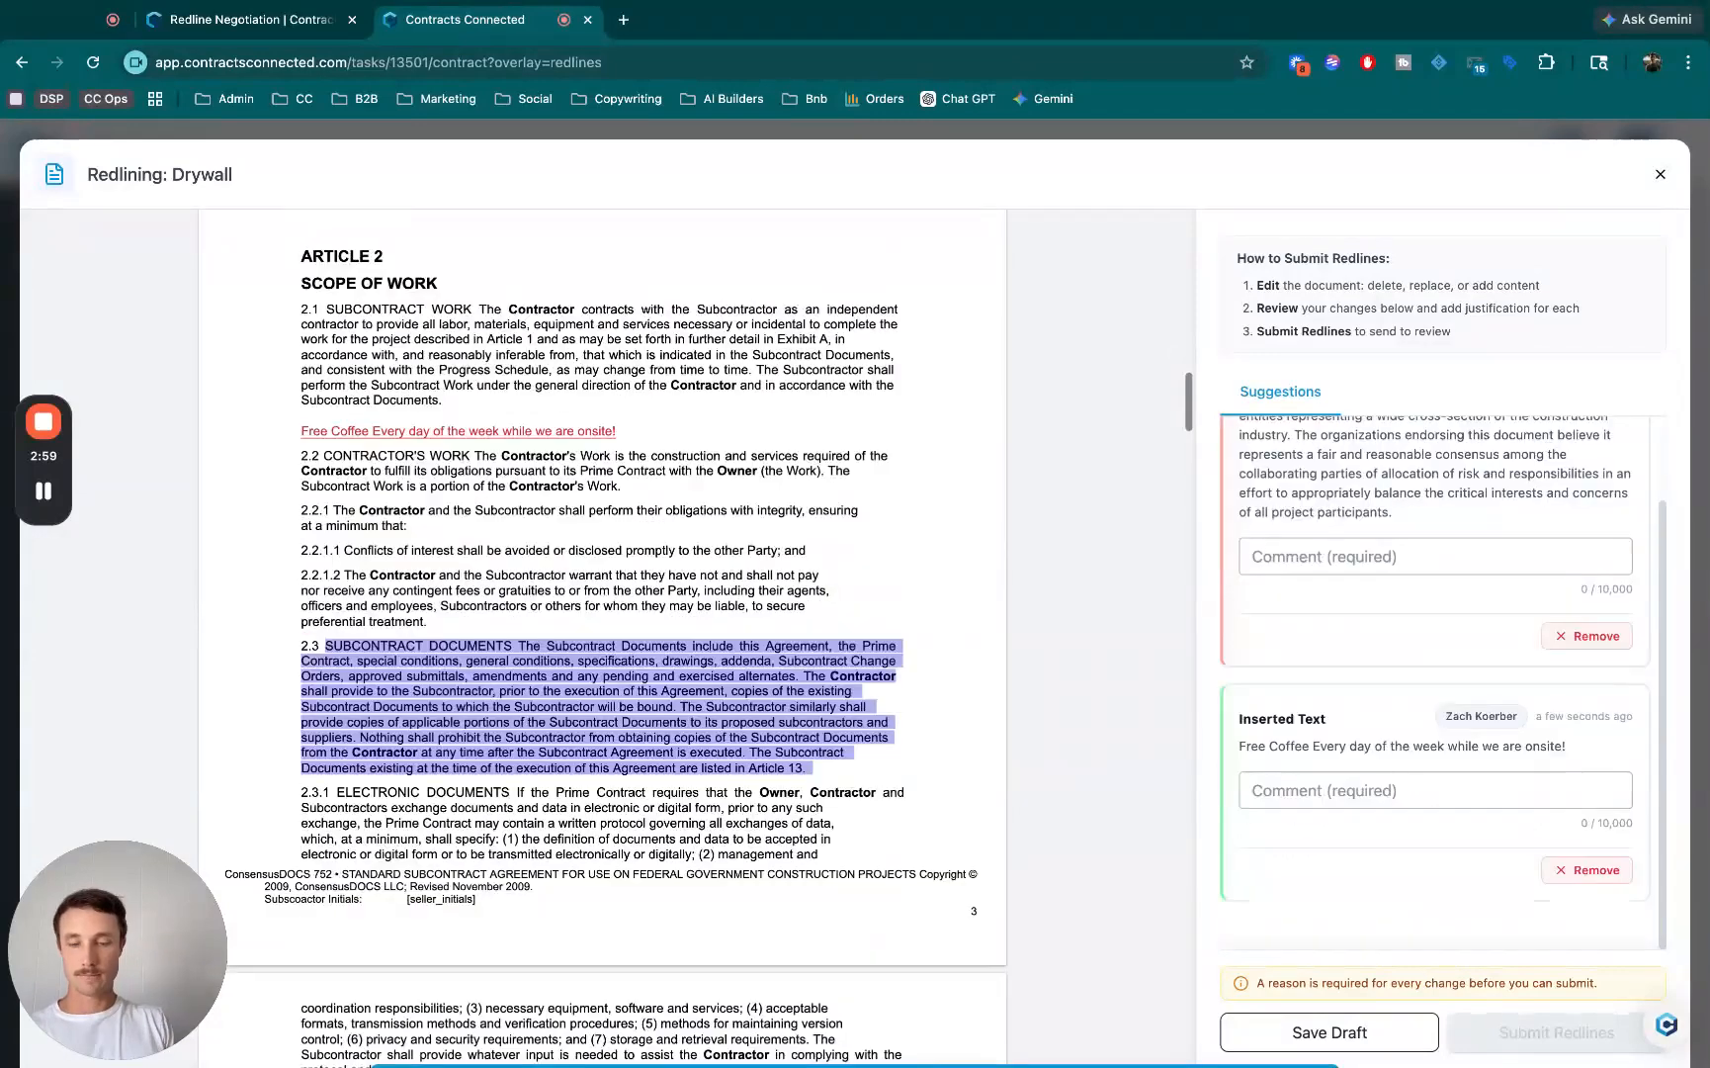
- Replace the text of clause 2.3 with "We will not need to submit more docs outside of this contract", with clause 2.3.1 on a new line
{"action": "key", "text": "BackSpace"}
{"action": "type", "text": "We will "}
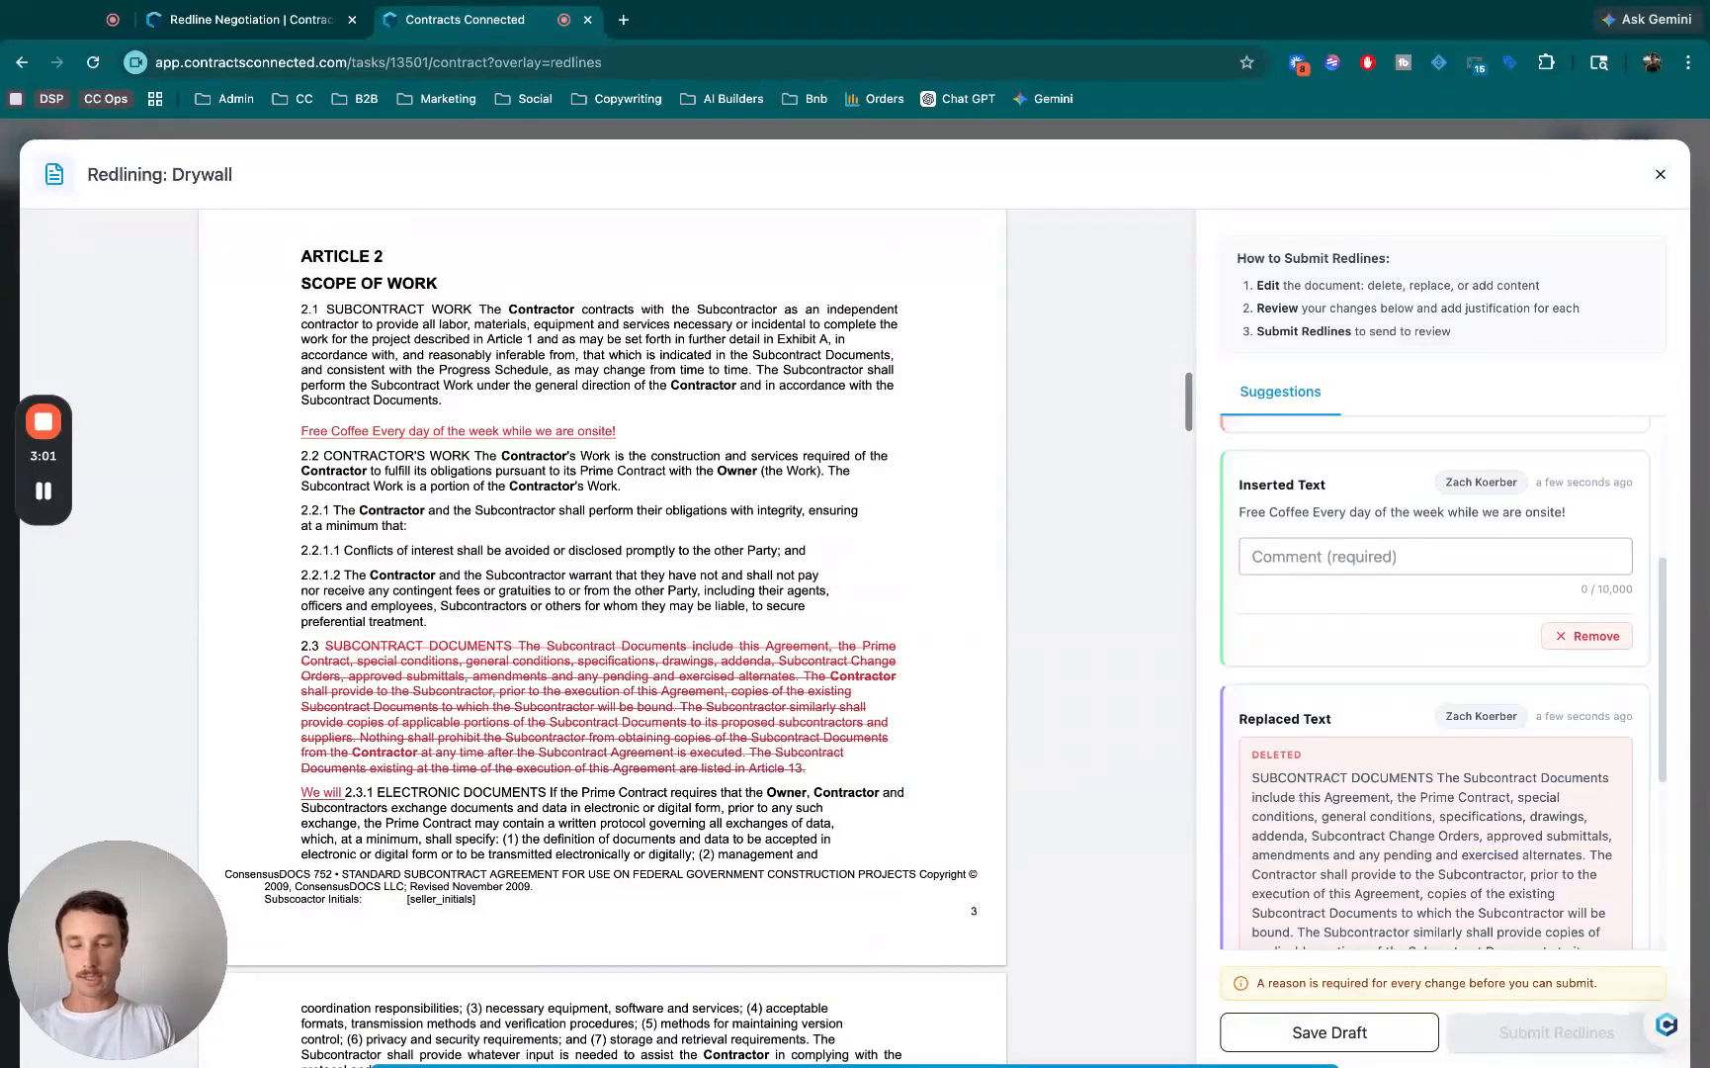
{"action": "type", "text": "not need to "}
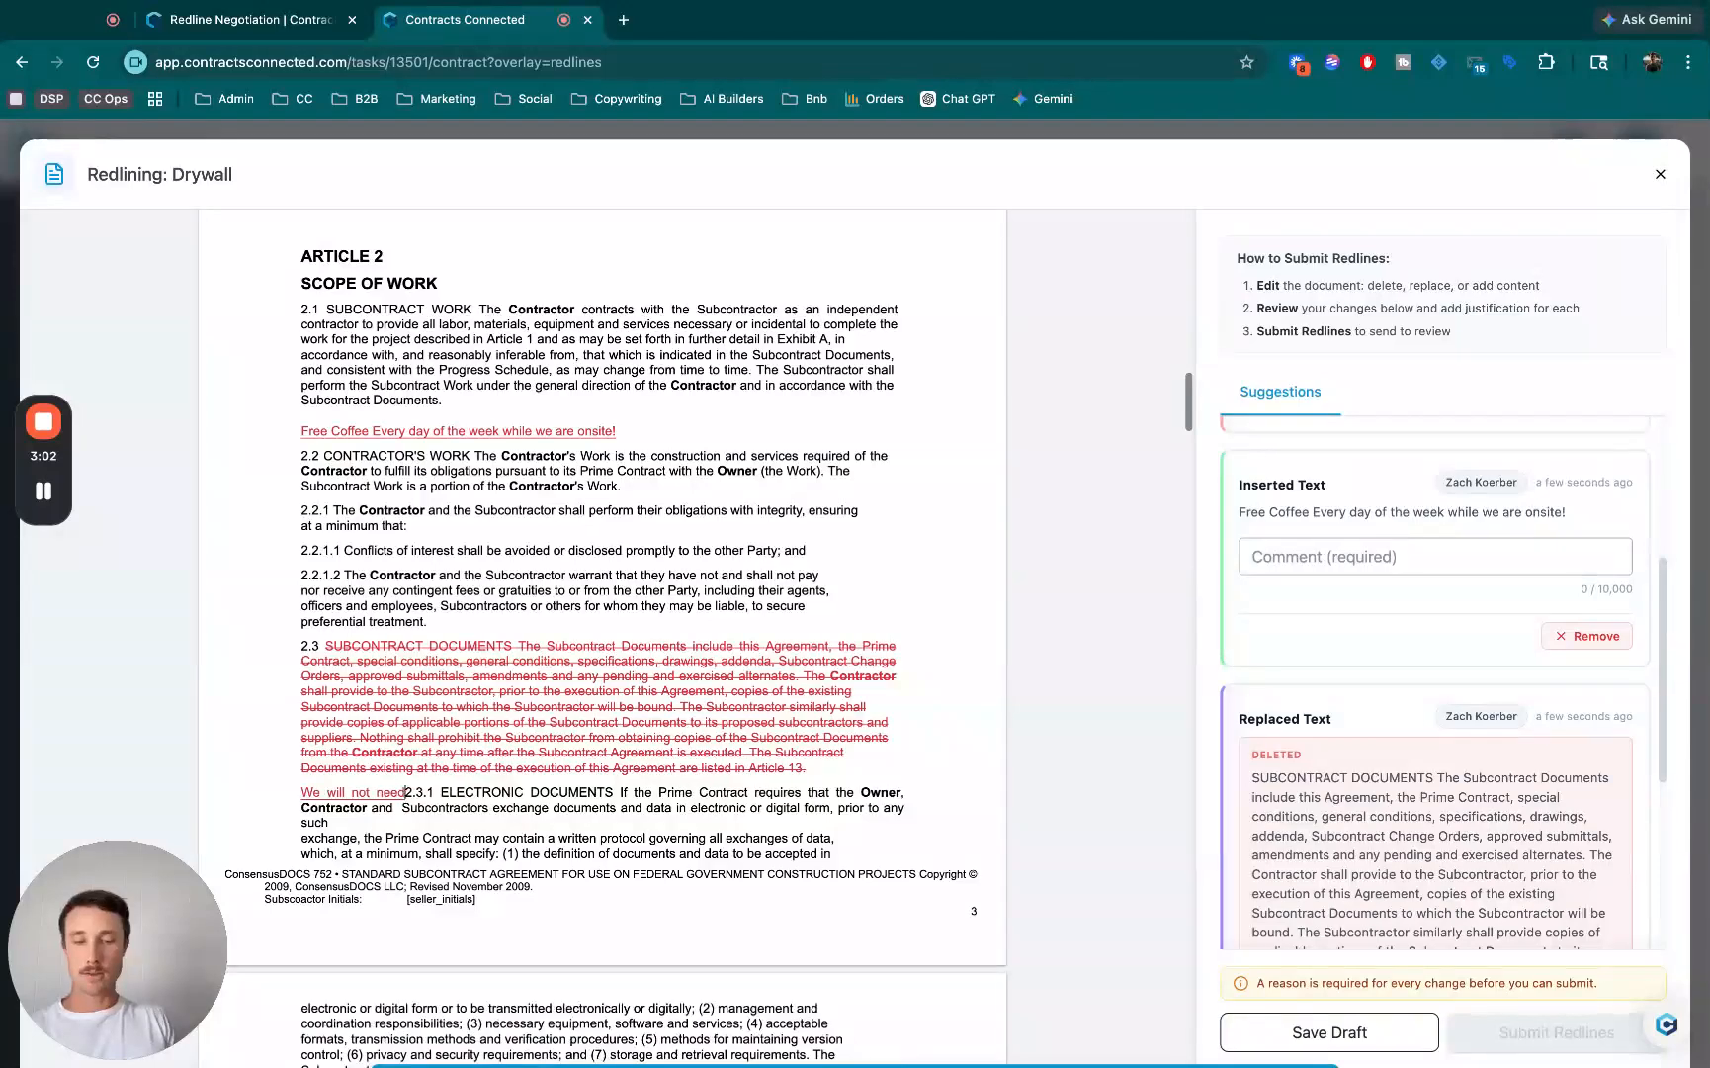
{"action": "type", "text": "submit more docs"}
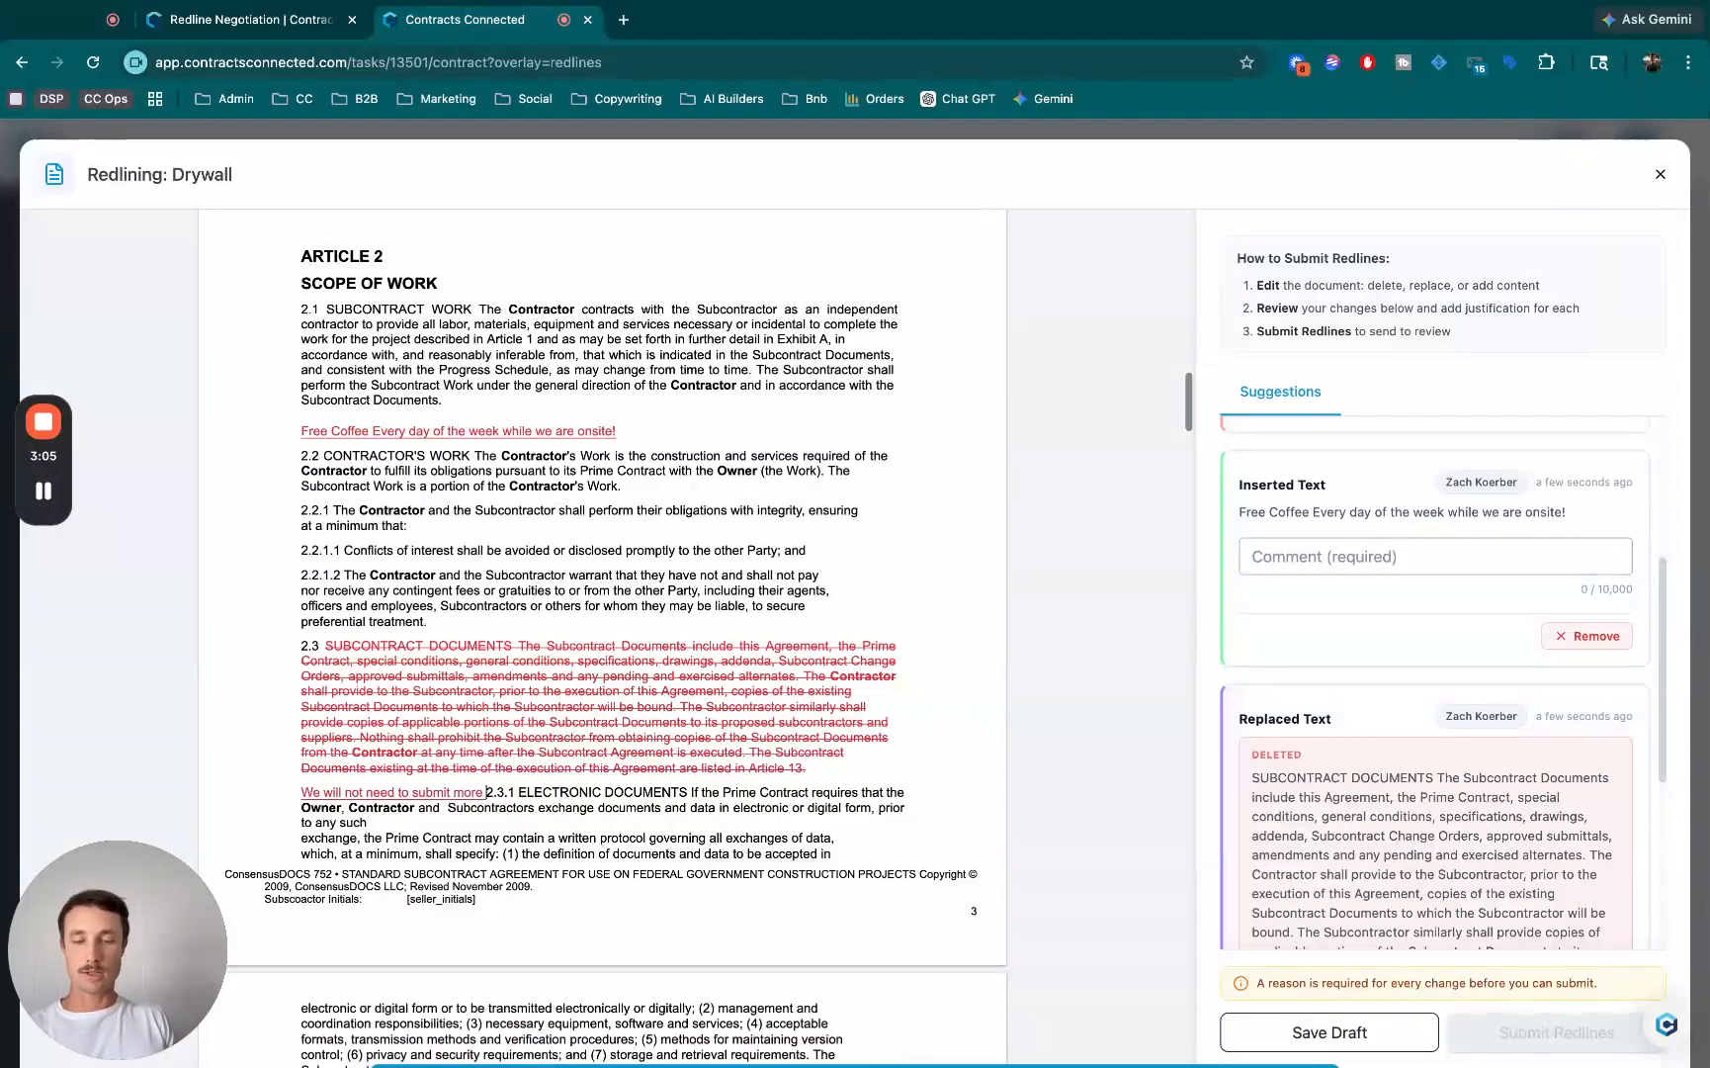
{"action": "type", "text": " outside of th"}
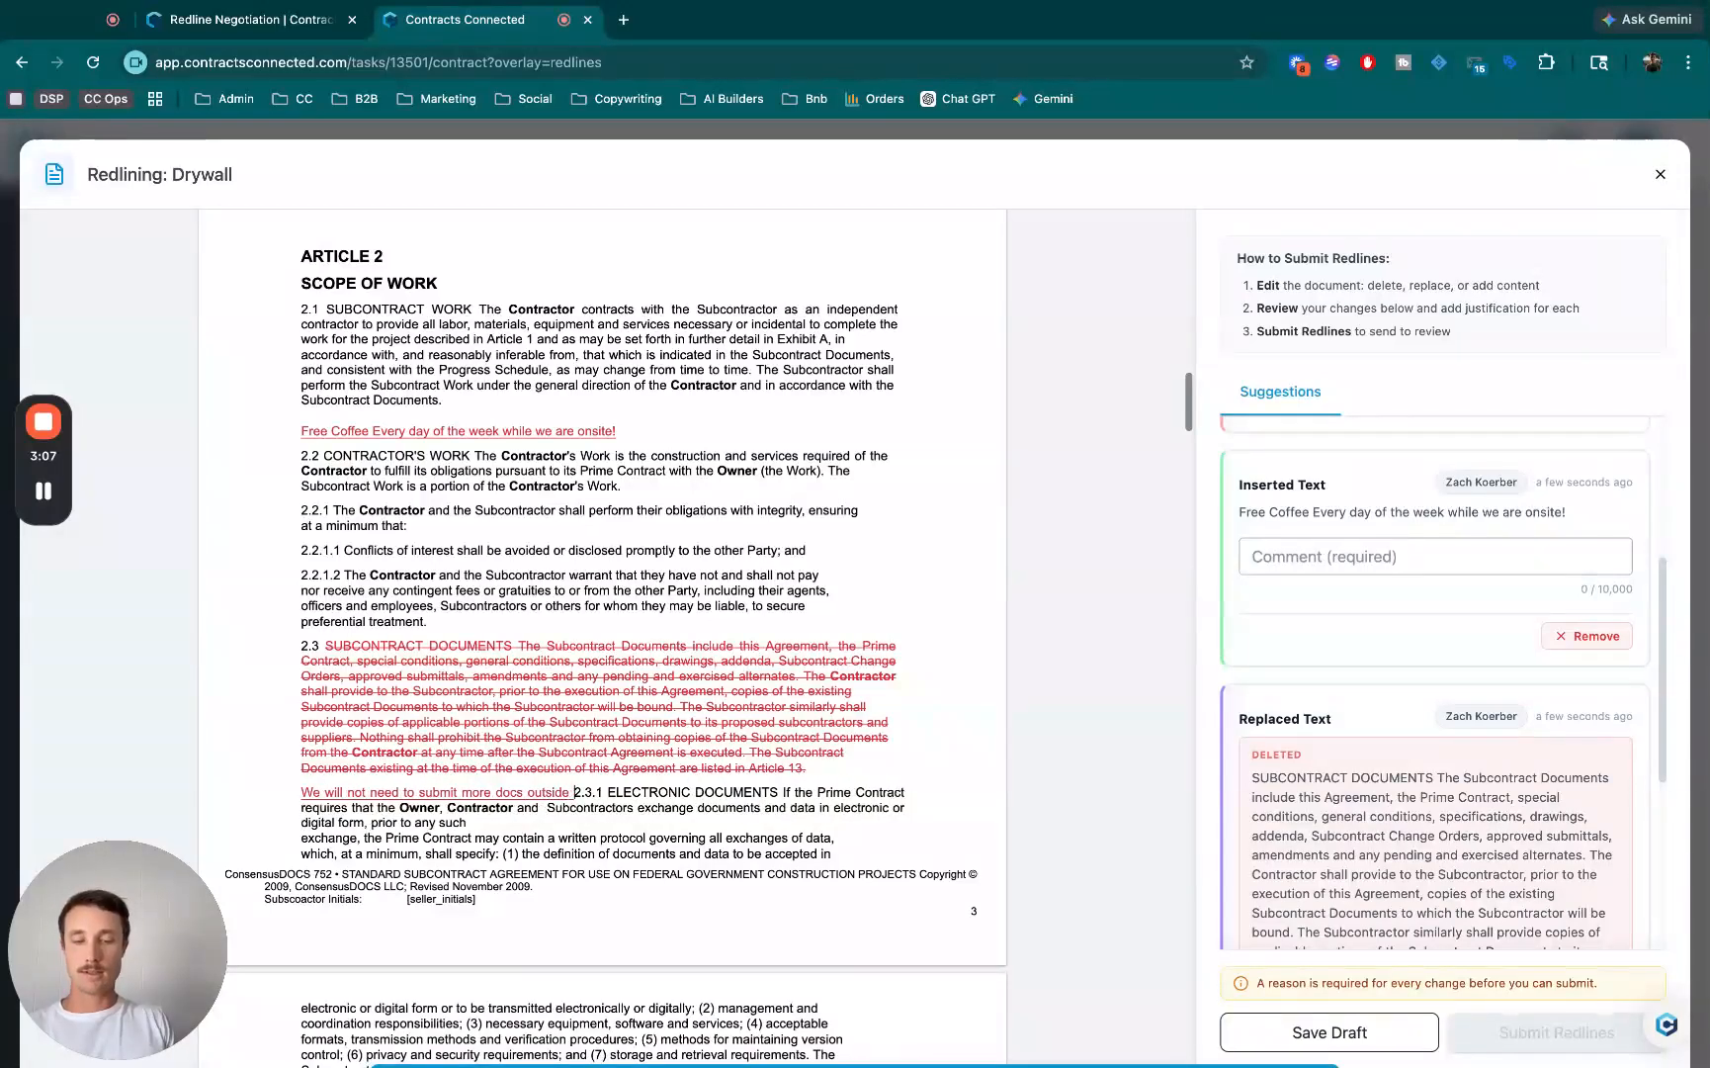
{"action": "type", "text": "is contracty"}
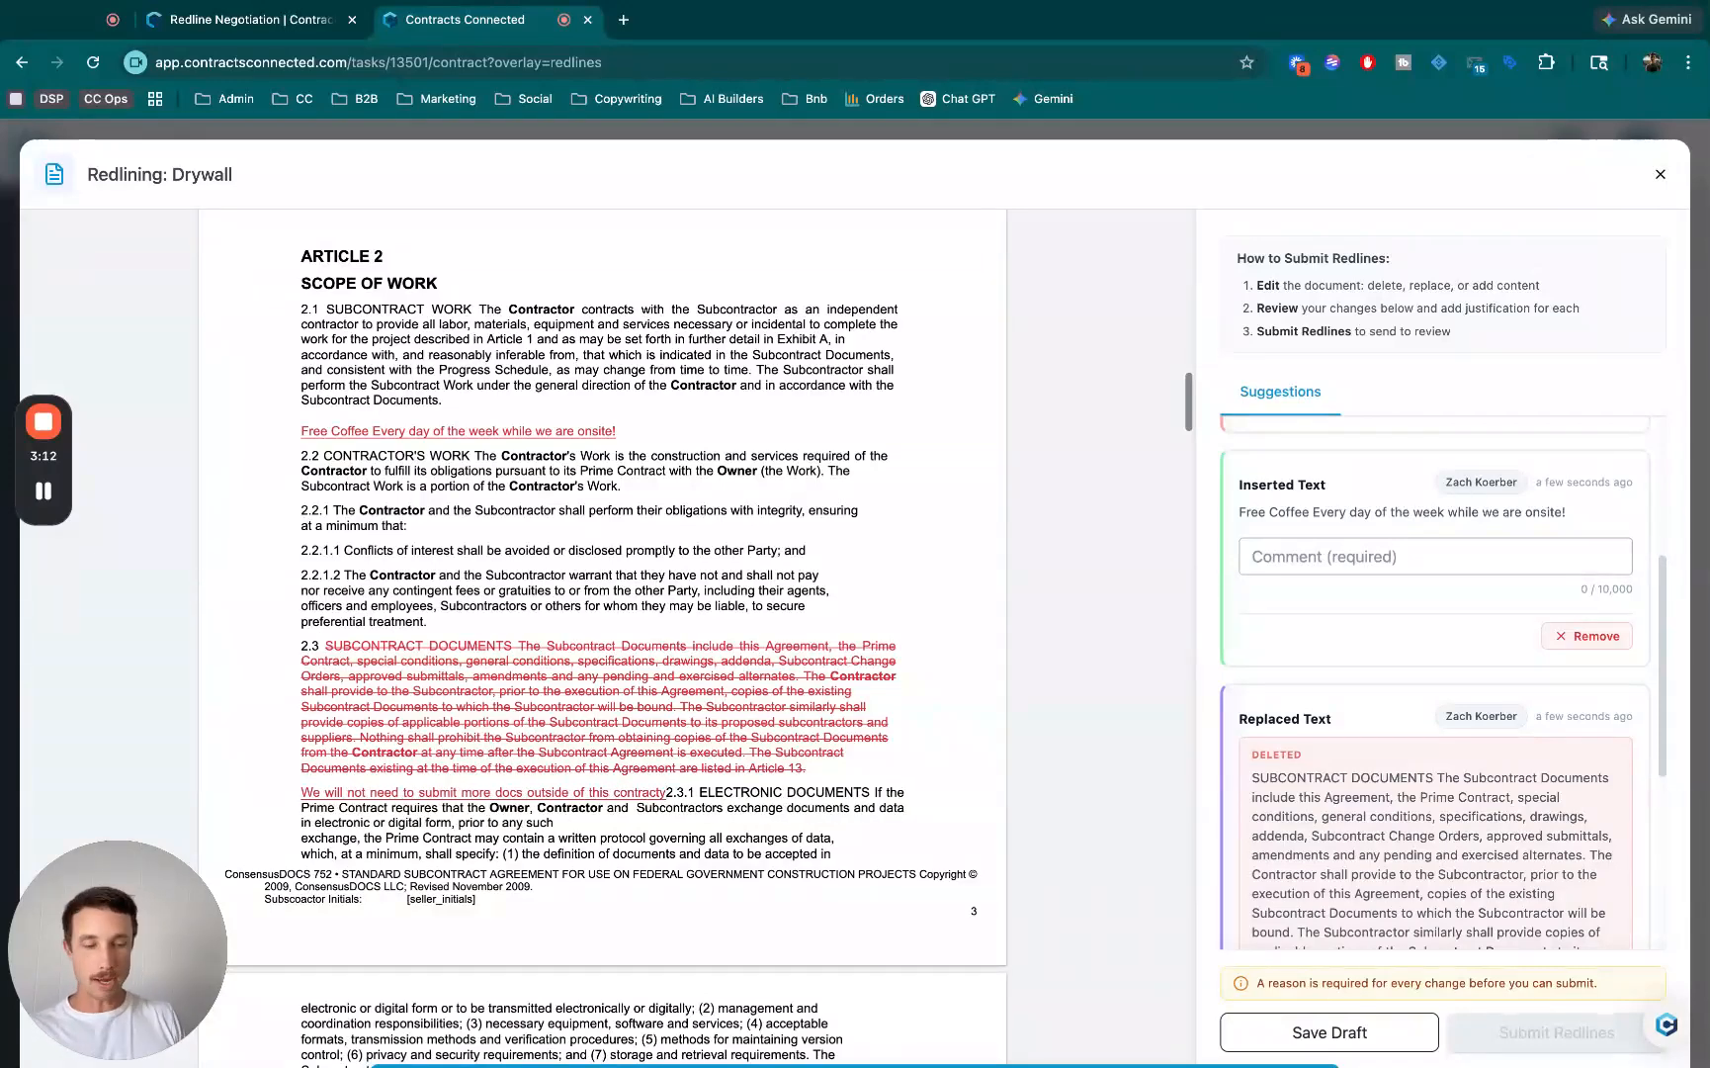
{"action": "key", "text": "BackSpace"}
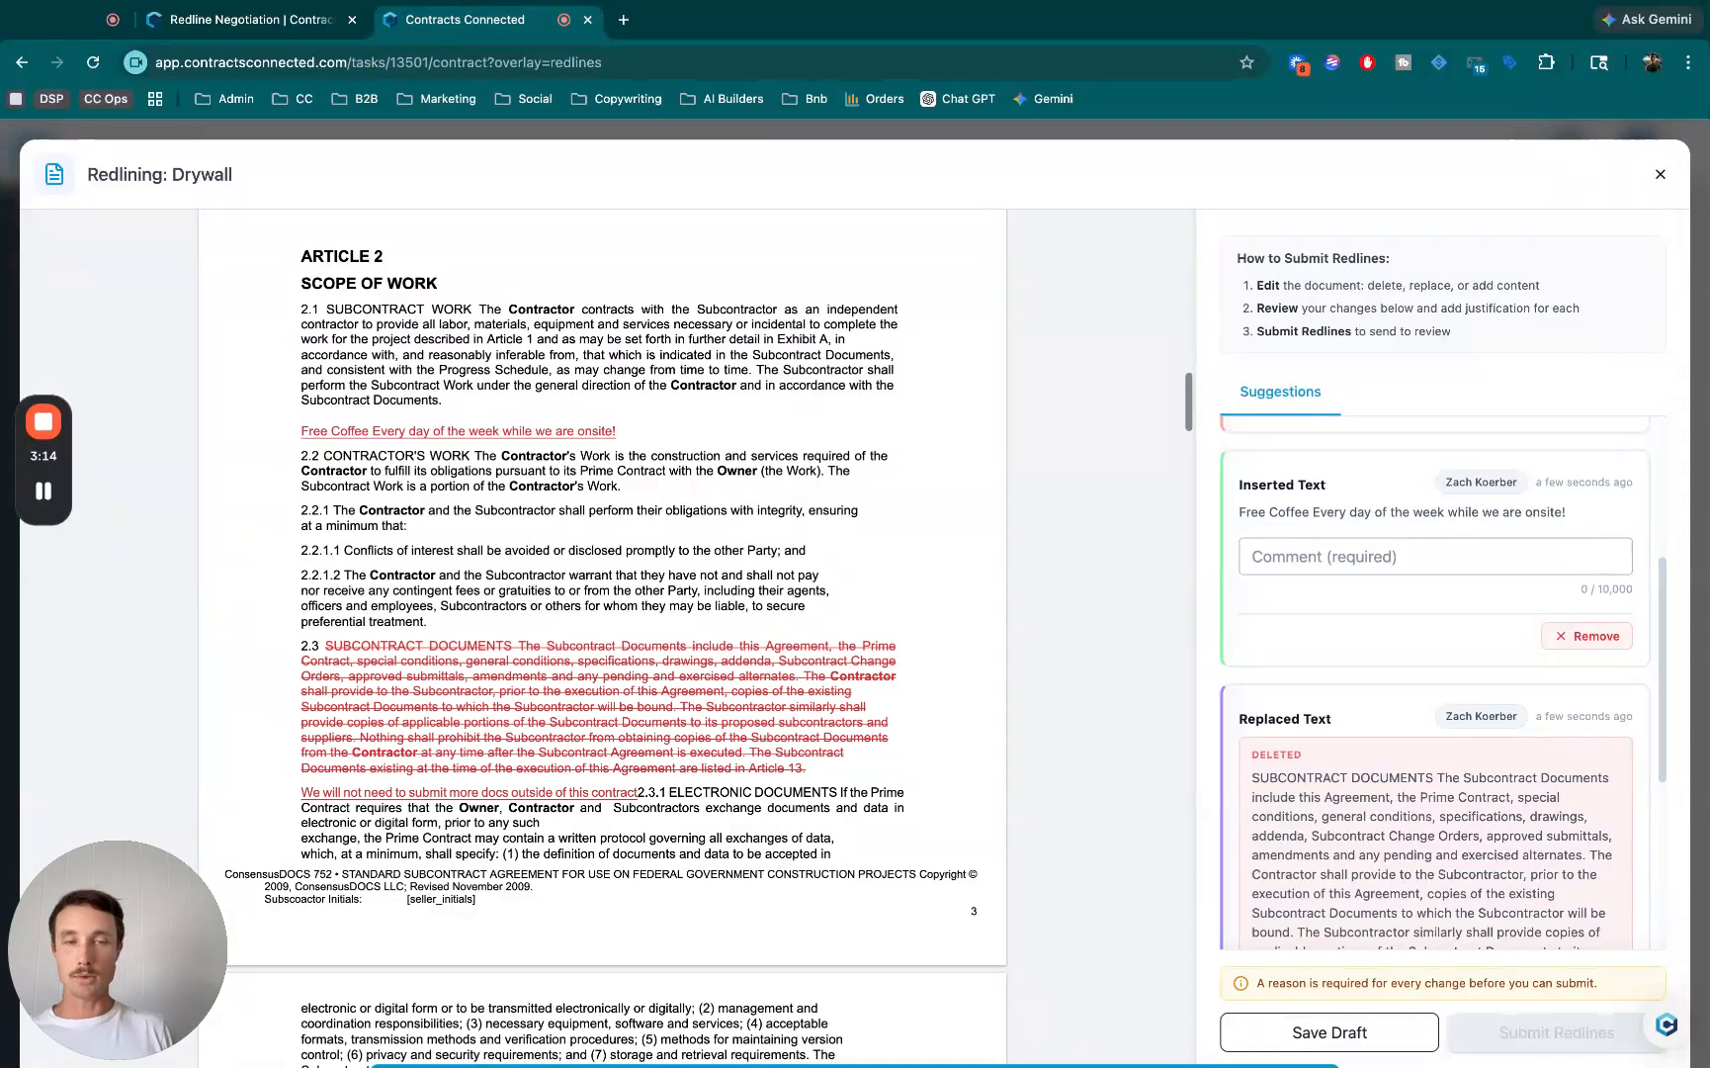
{"action": "key", "text": "Return"}
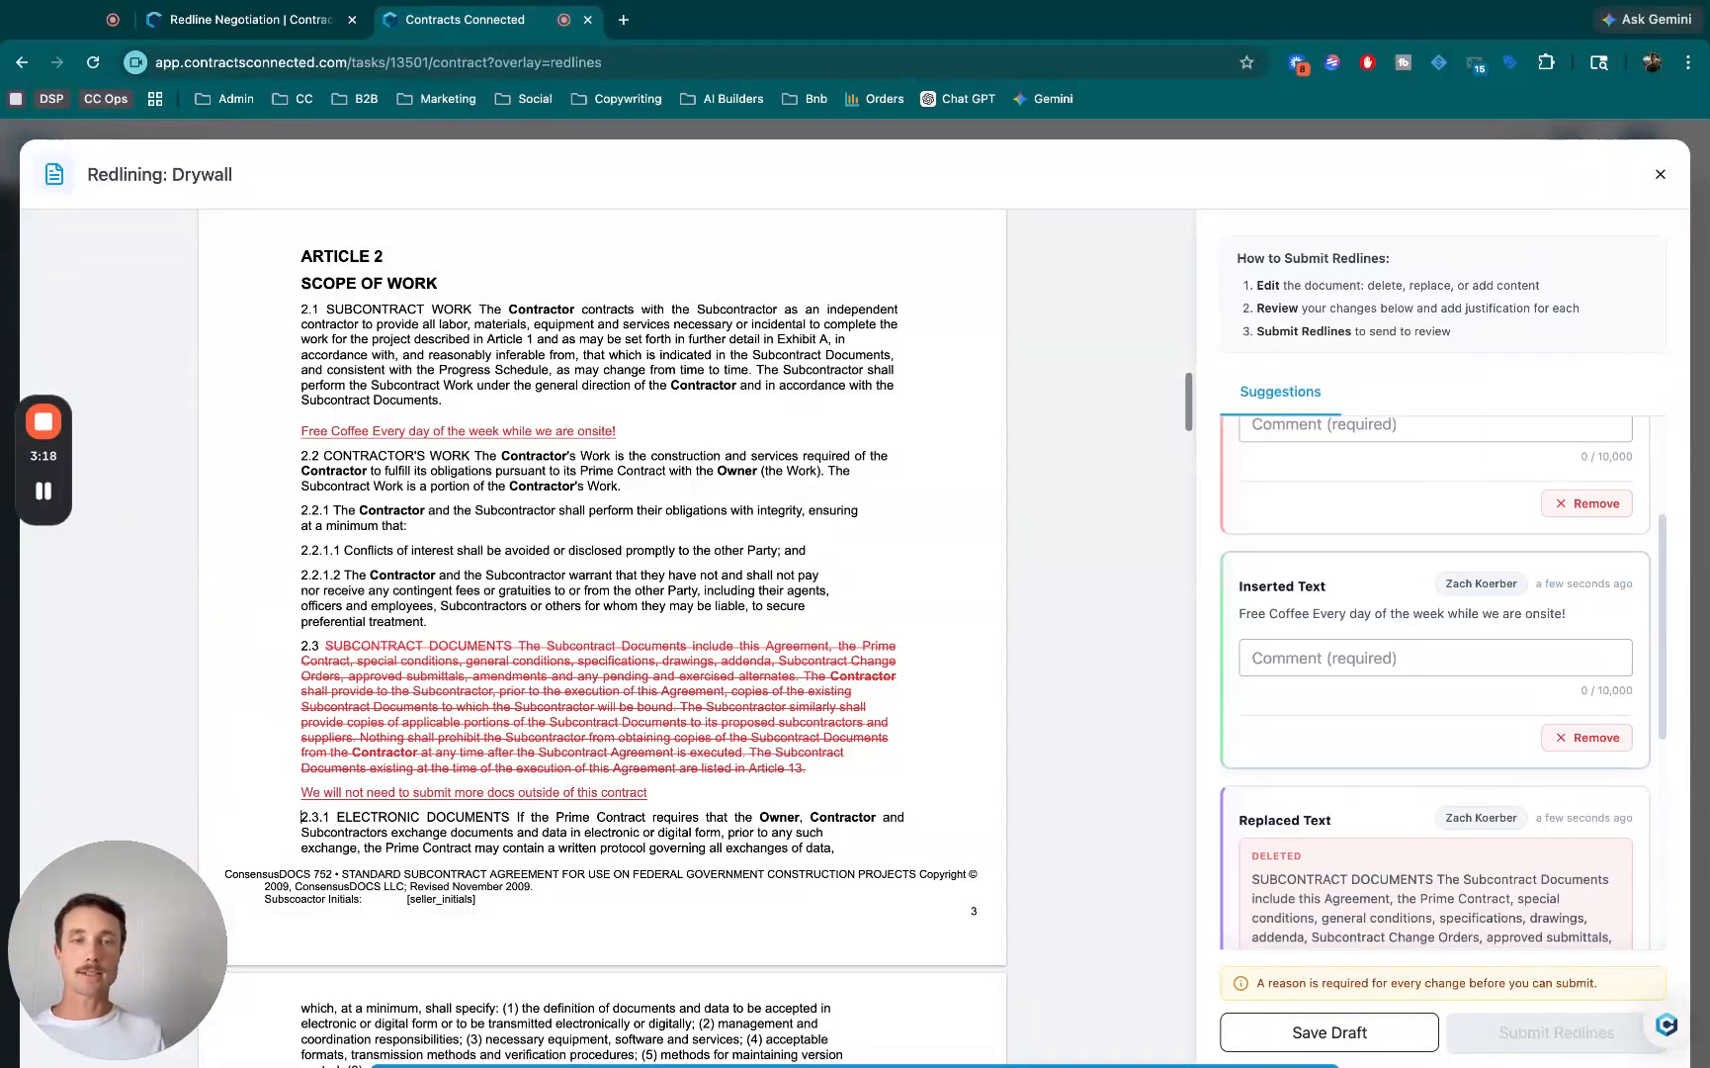
- Review the suggested changes and justify the deletion of the introductory paragraph with the comment "Because 123"
{"action": "scroll", "coordinate": [1435, 682], "scroll_direction": "down", "scroll_amount": 5}
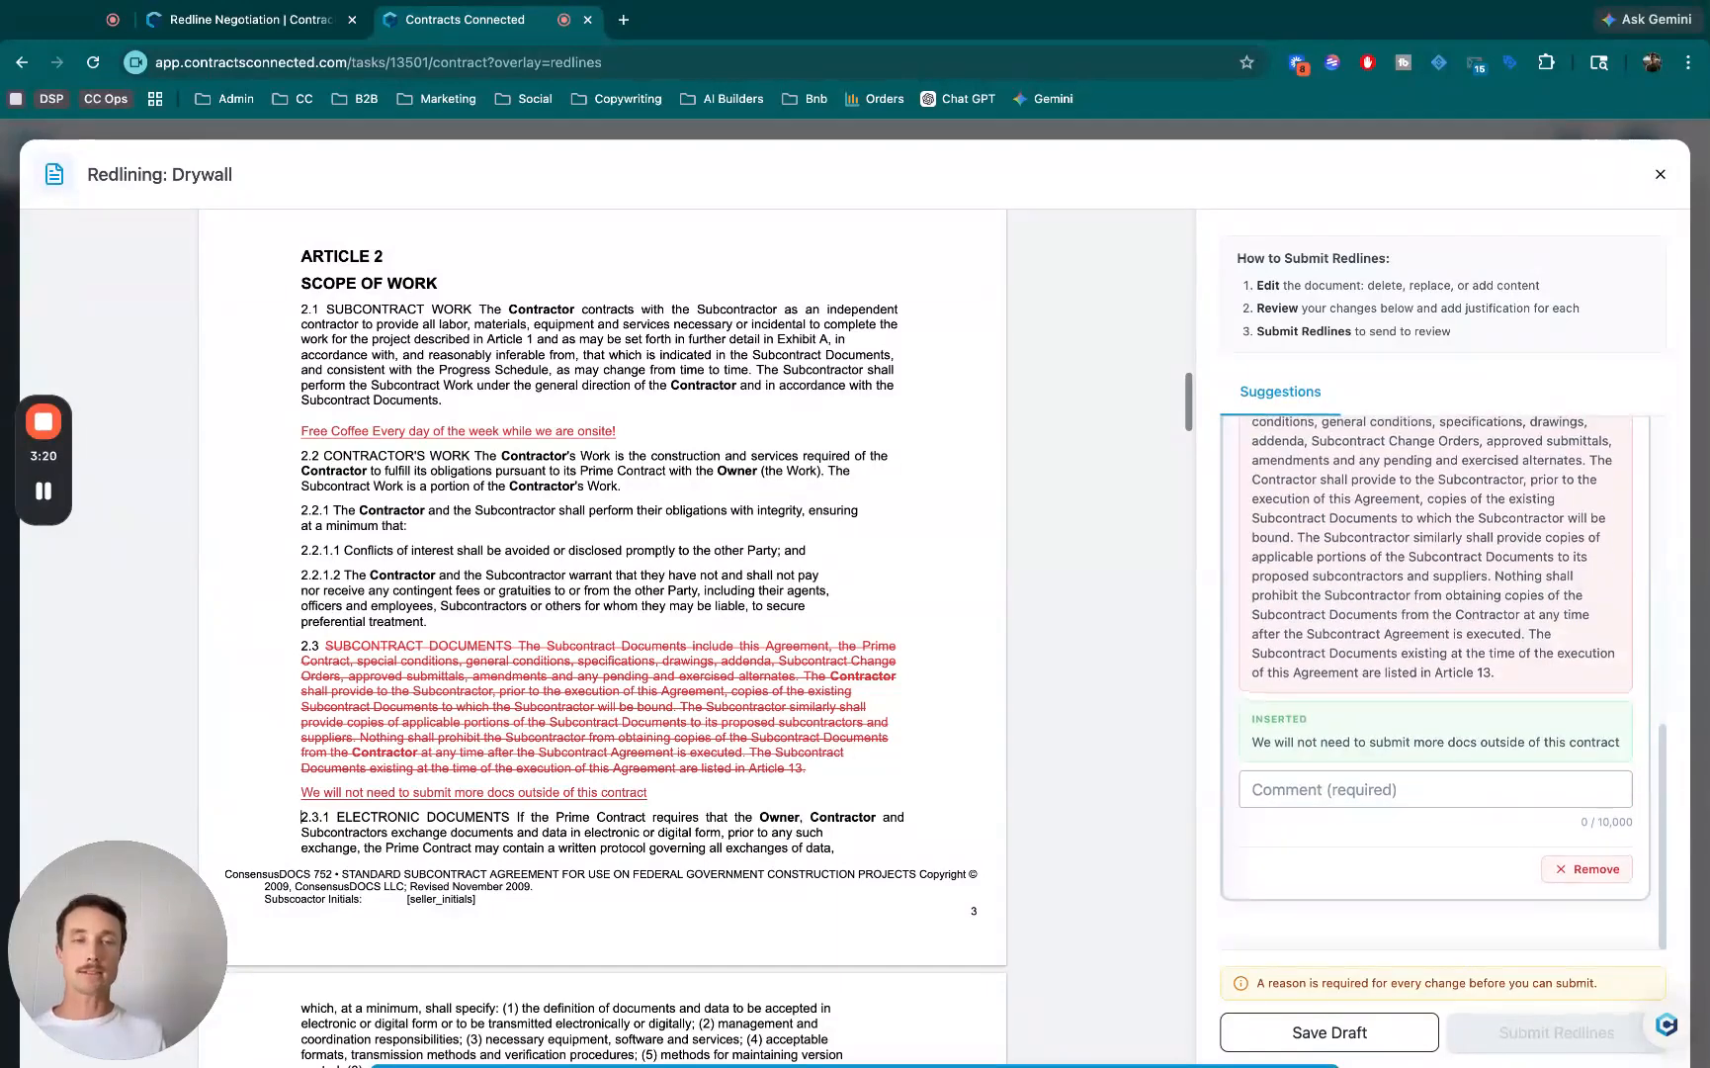
{"action": "scroll", "coordinate": [1435, 682], "scroll_direction": "up", "scroll_amount": 2}
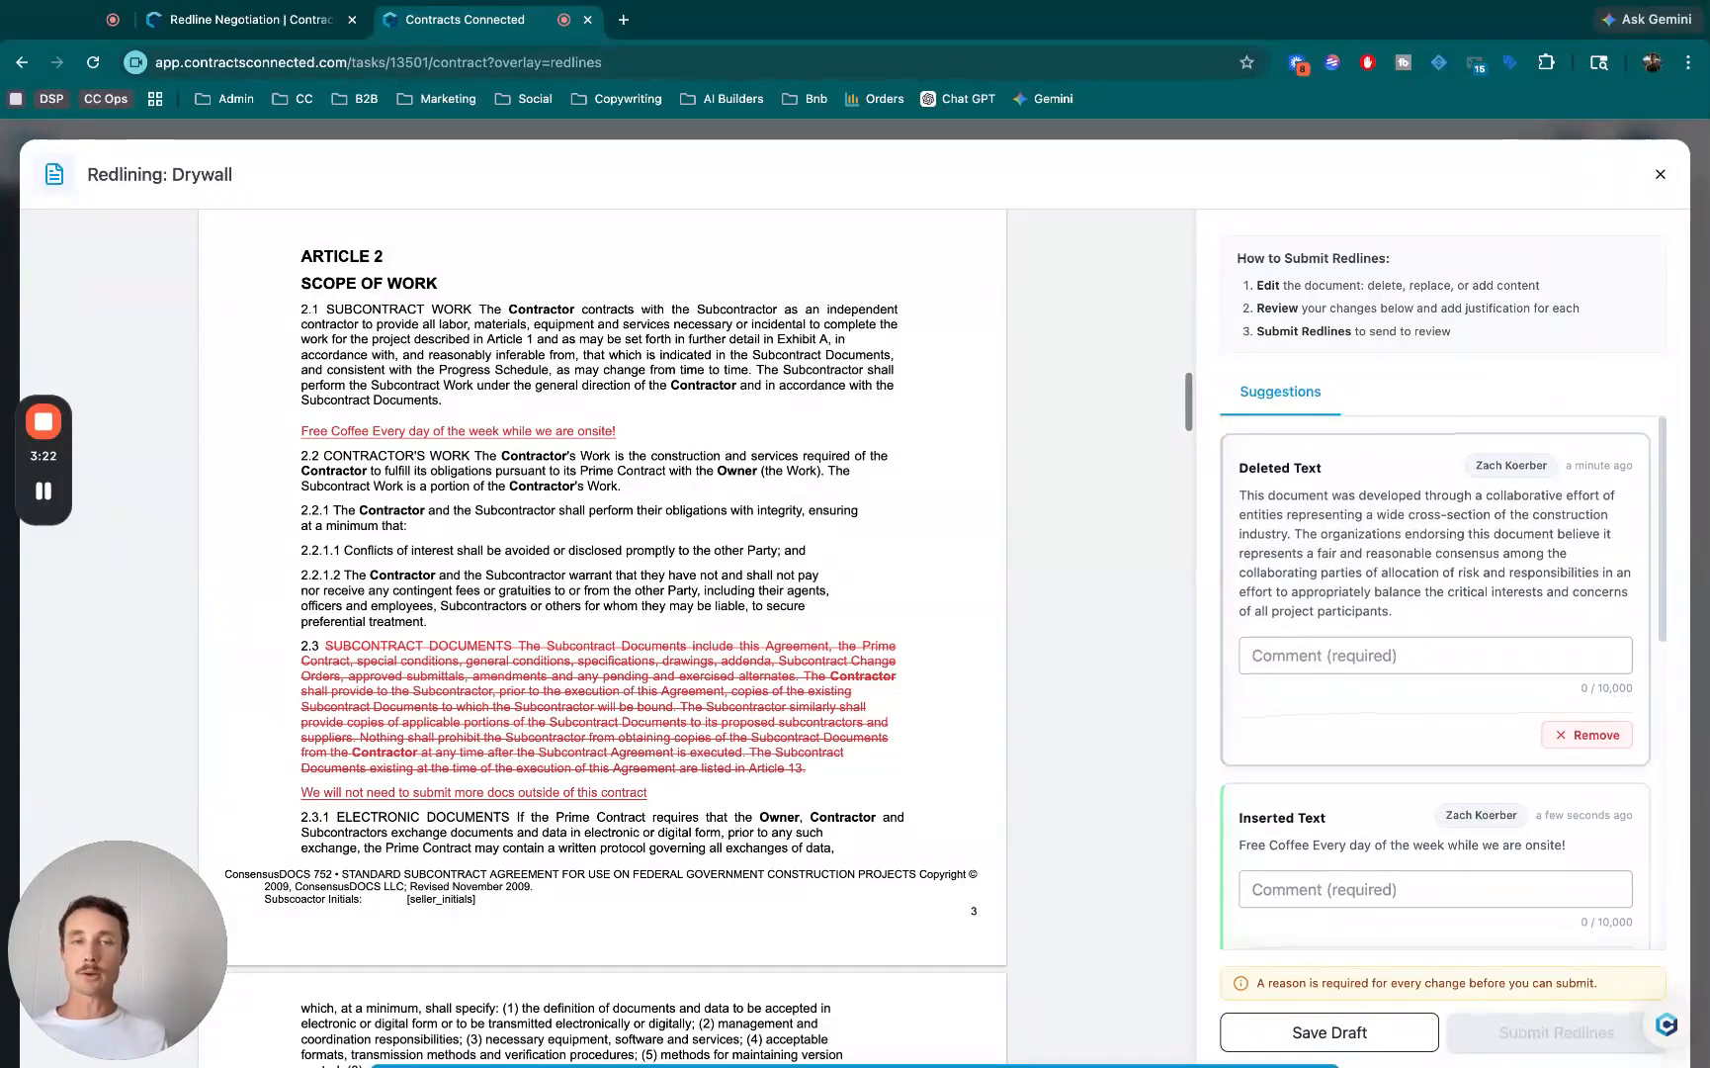
{"action": "left_click", "coordinate": [1254, 655]}
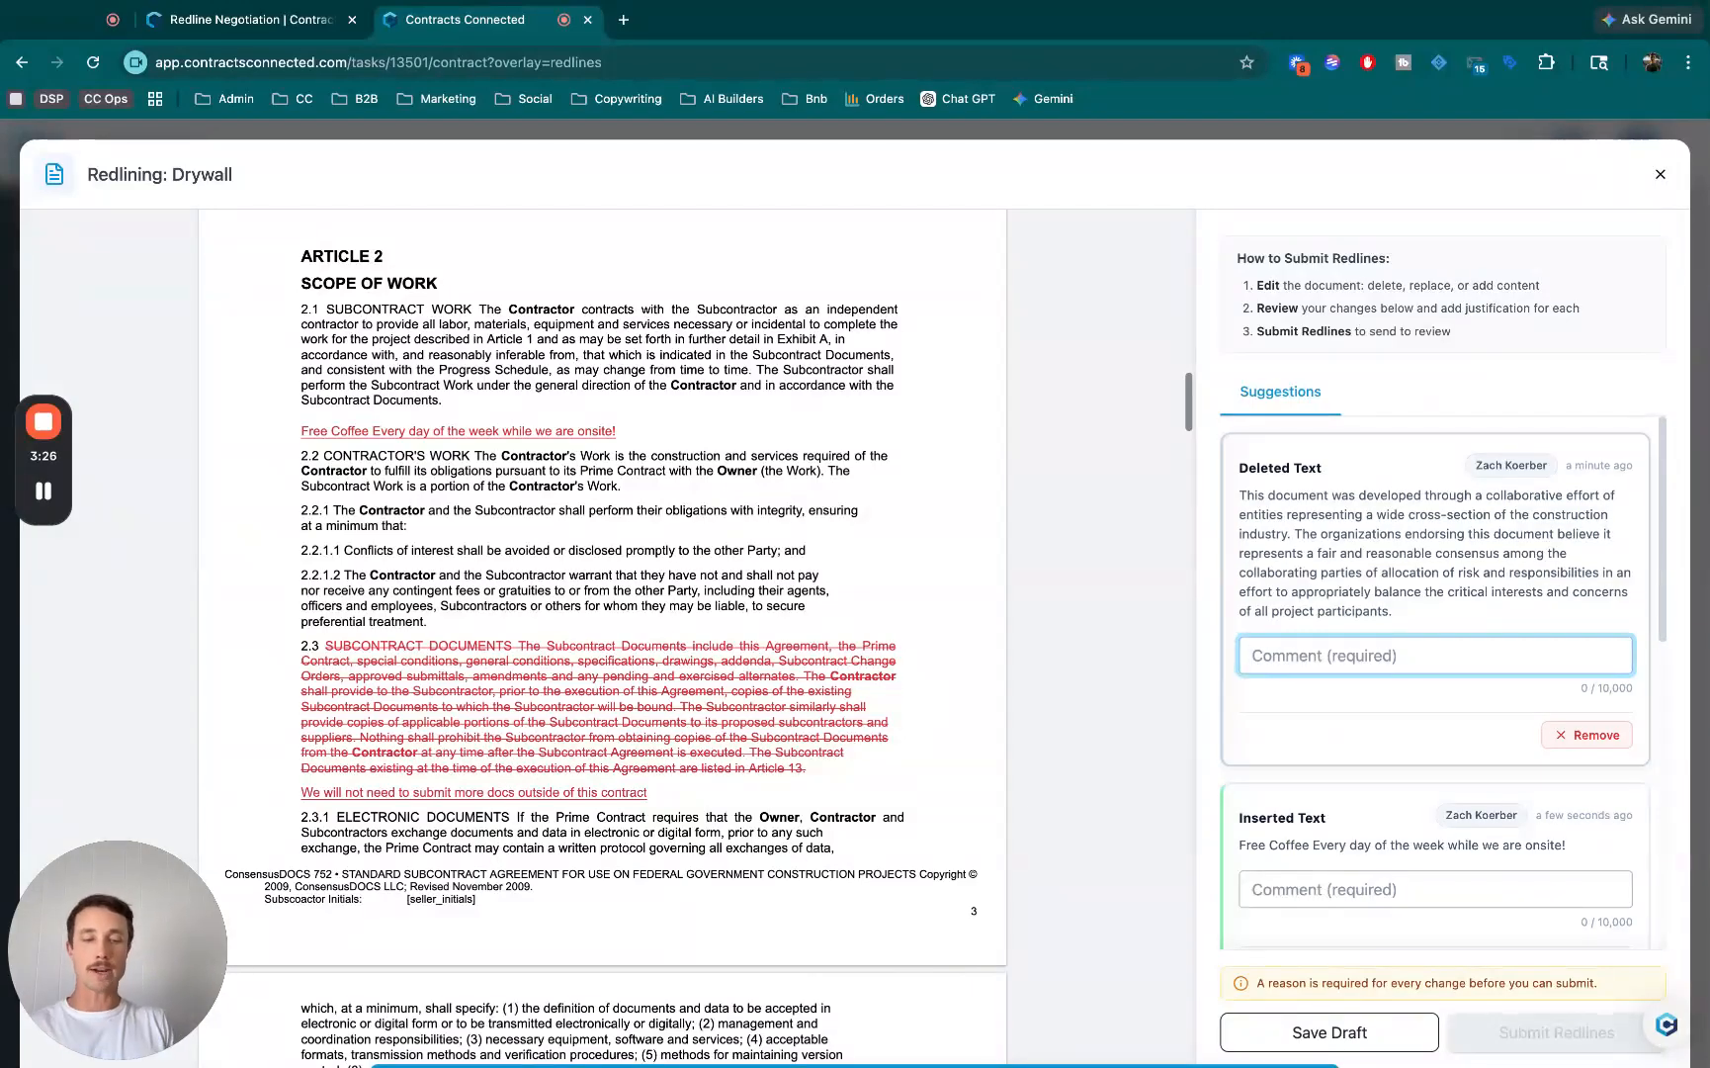
{"action": "type", "text": "Beacues 123"}
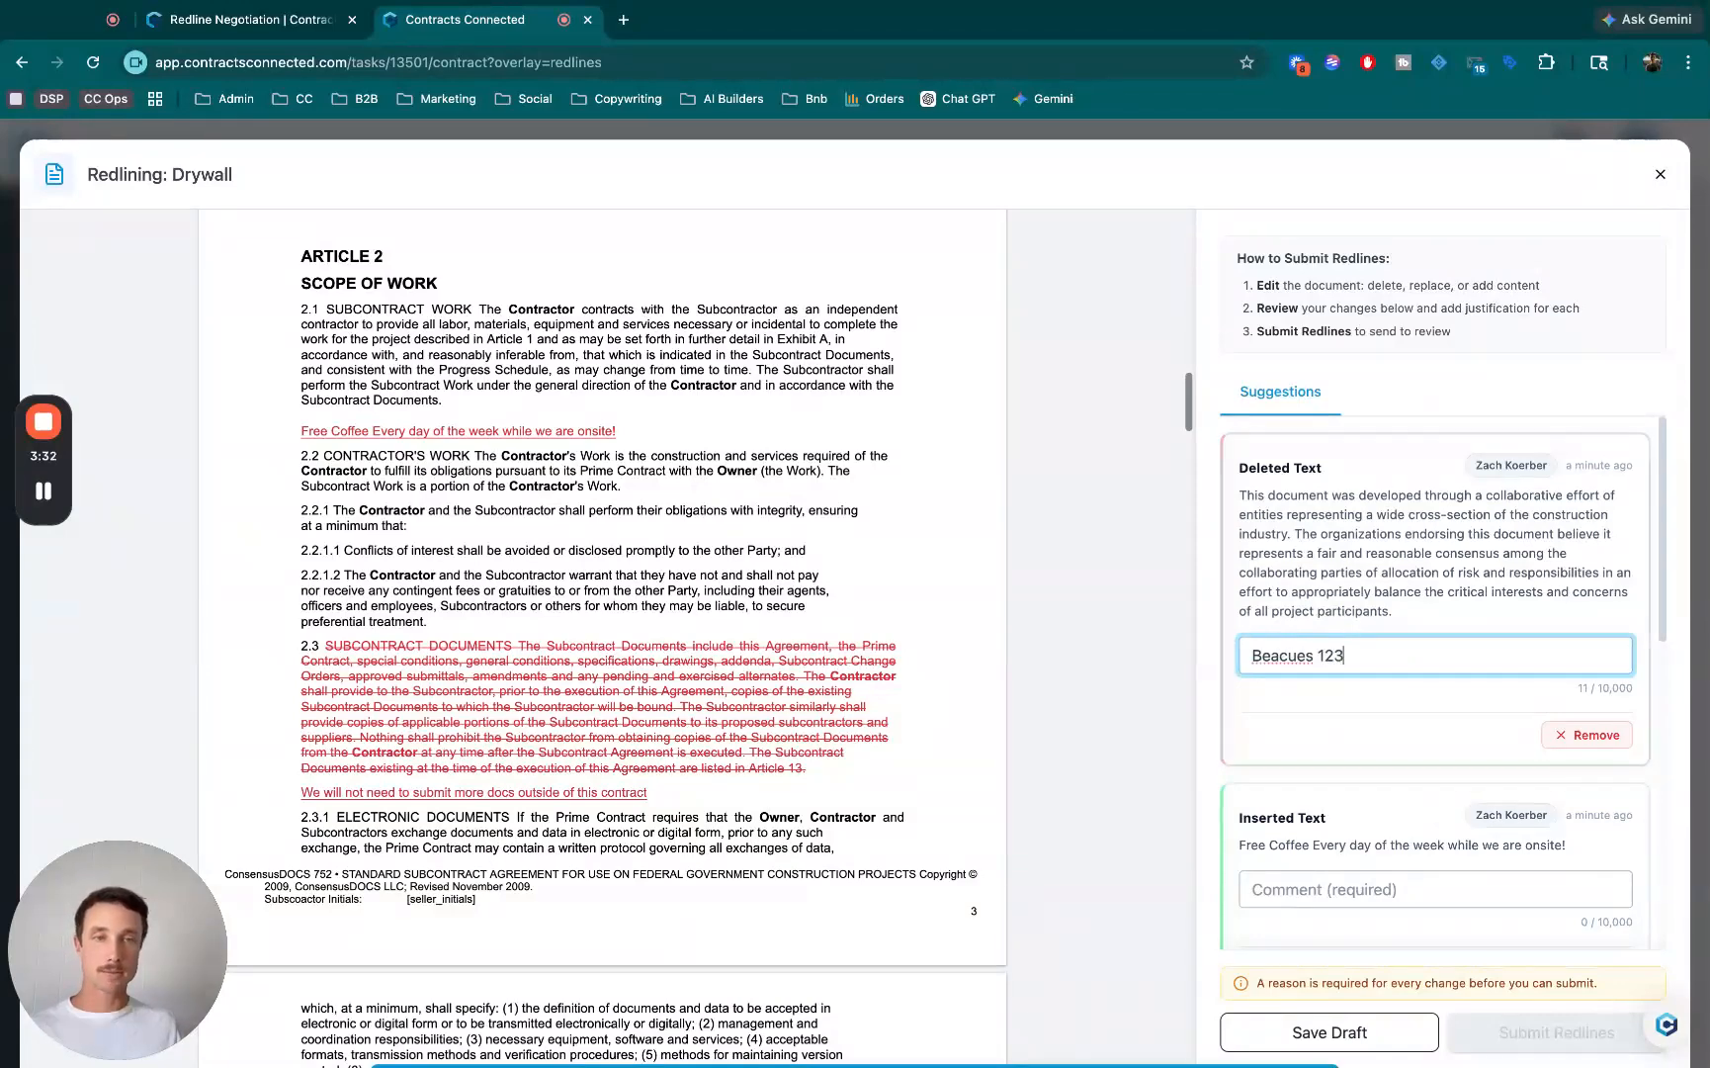
{"action": "double_click", "coordinate": [1282, 655]}
{"action": "type", "text": "Because"}
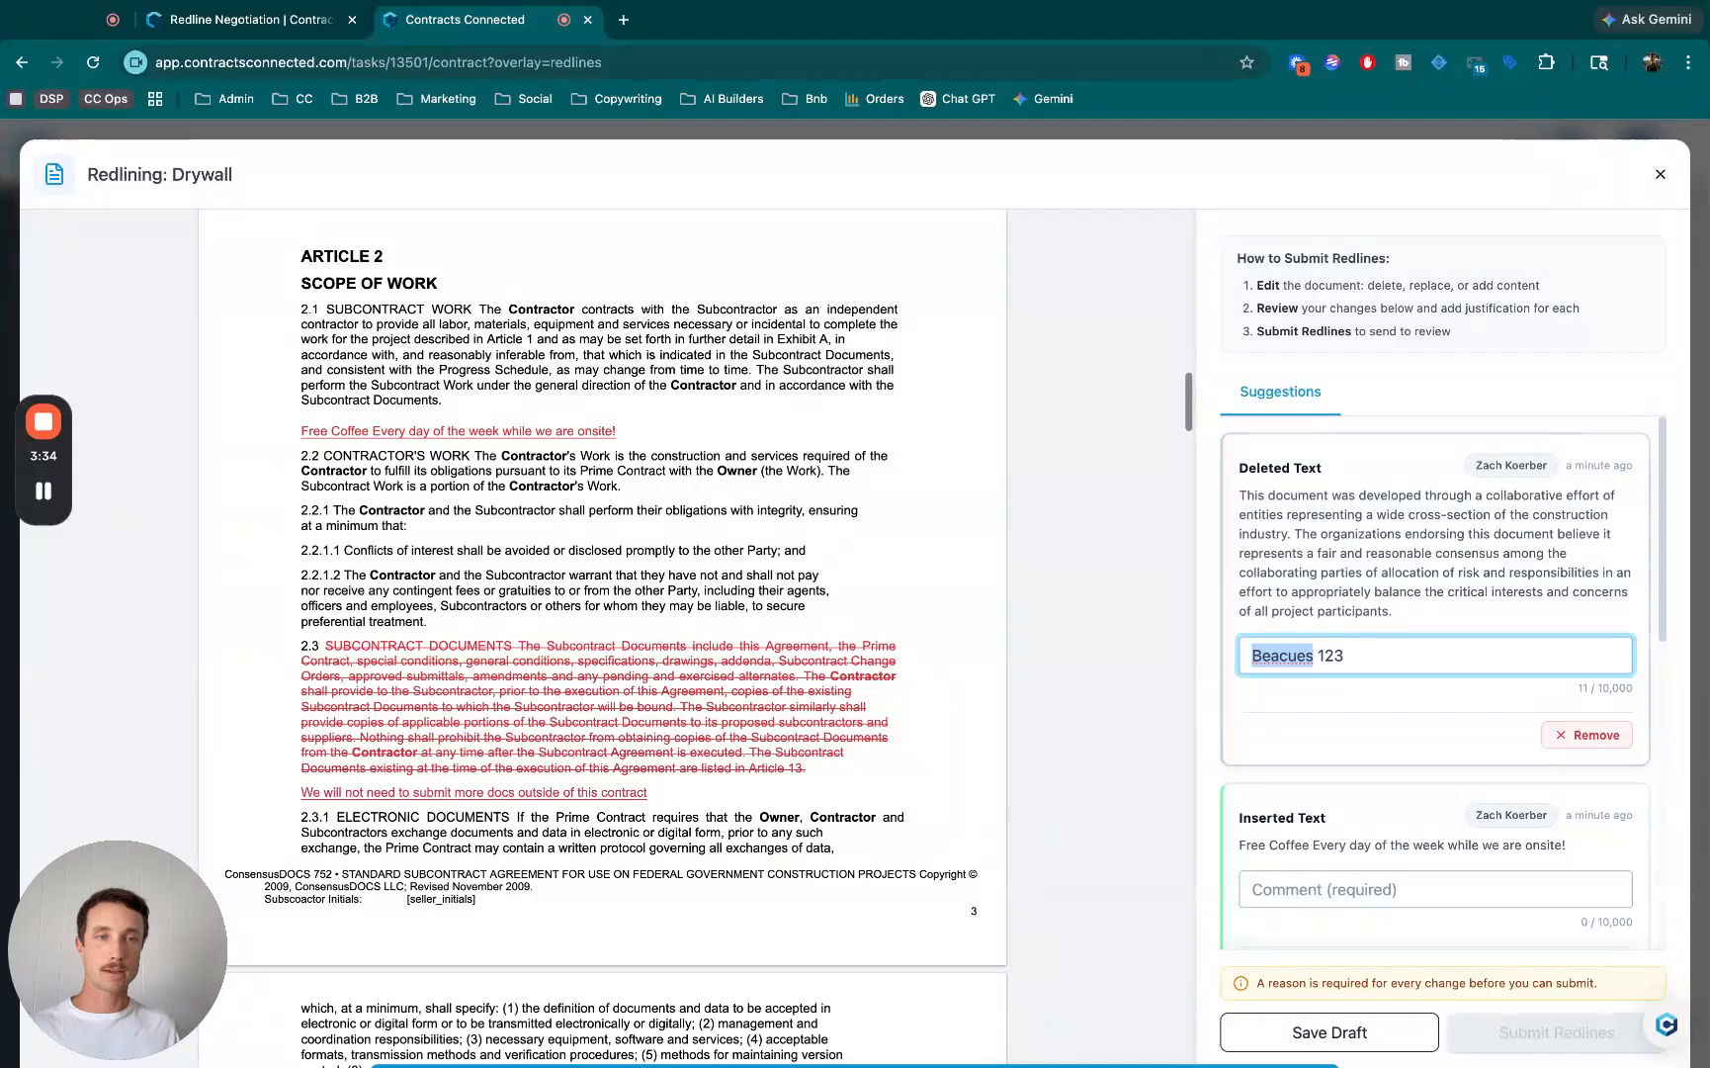
- Add the comment "123456" to the inserted free coffee line and "Here is why!" to the replaced clause 2.3 text
{"action": "scroll", "coordinate": [1312, 656], "scroll_direction": "down", "scroll_amount": 3}
{"action": "left_click", "coordinate": [1312, 661]}
{"action": "type", "text": "123456"}
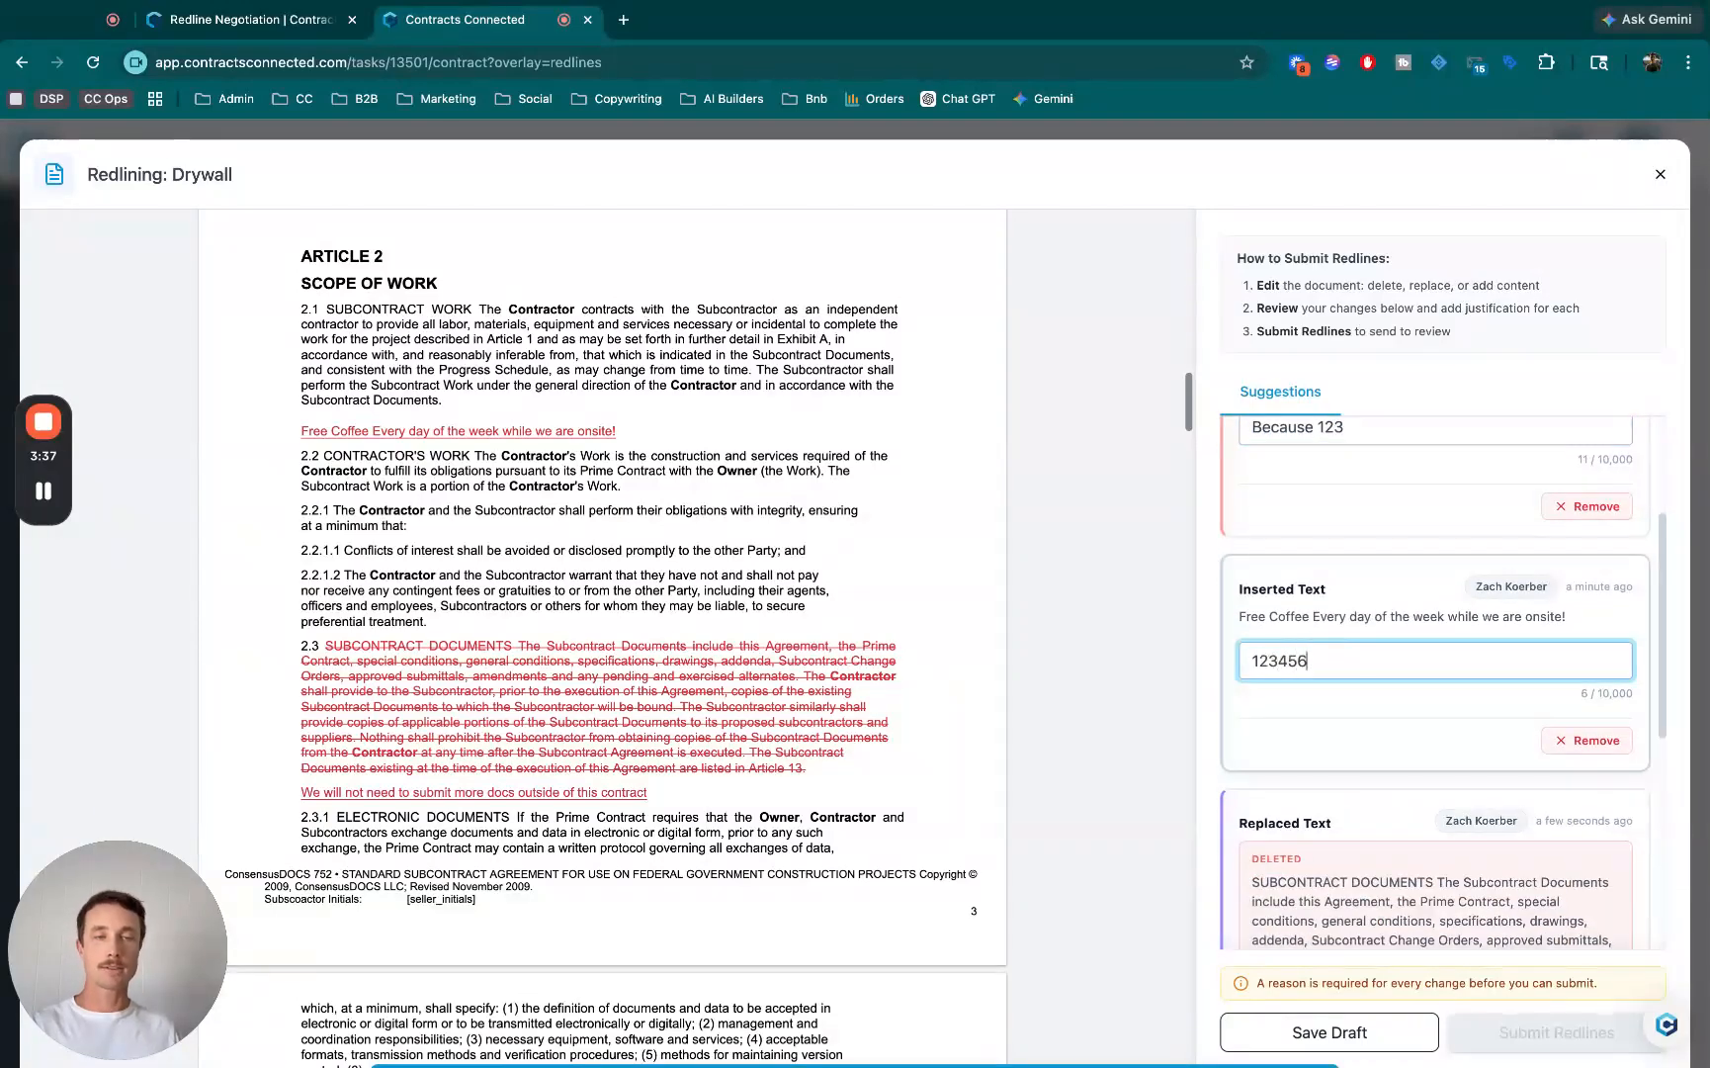
{"action": "scroll", "coordinate": [1312, 656], "scroll_direction": "down", "scroll_amount": 2}
{"action": "scroll", "coordinate": [1326, 791], "scroll_direction": "down", "scroll_amount": 3}
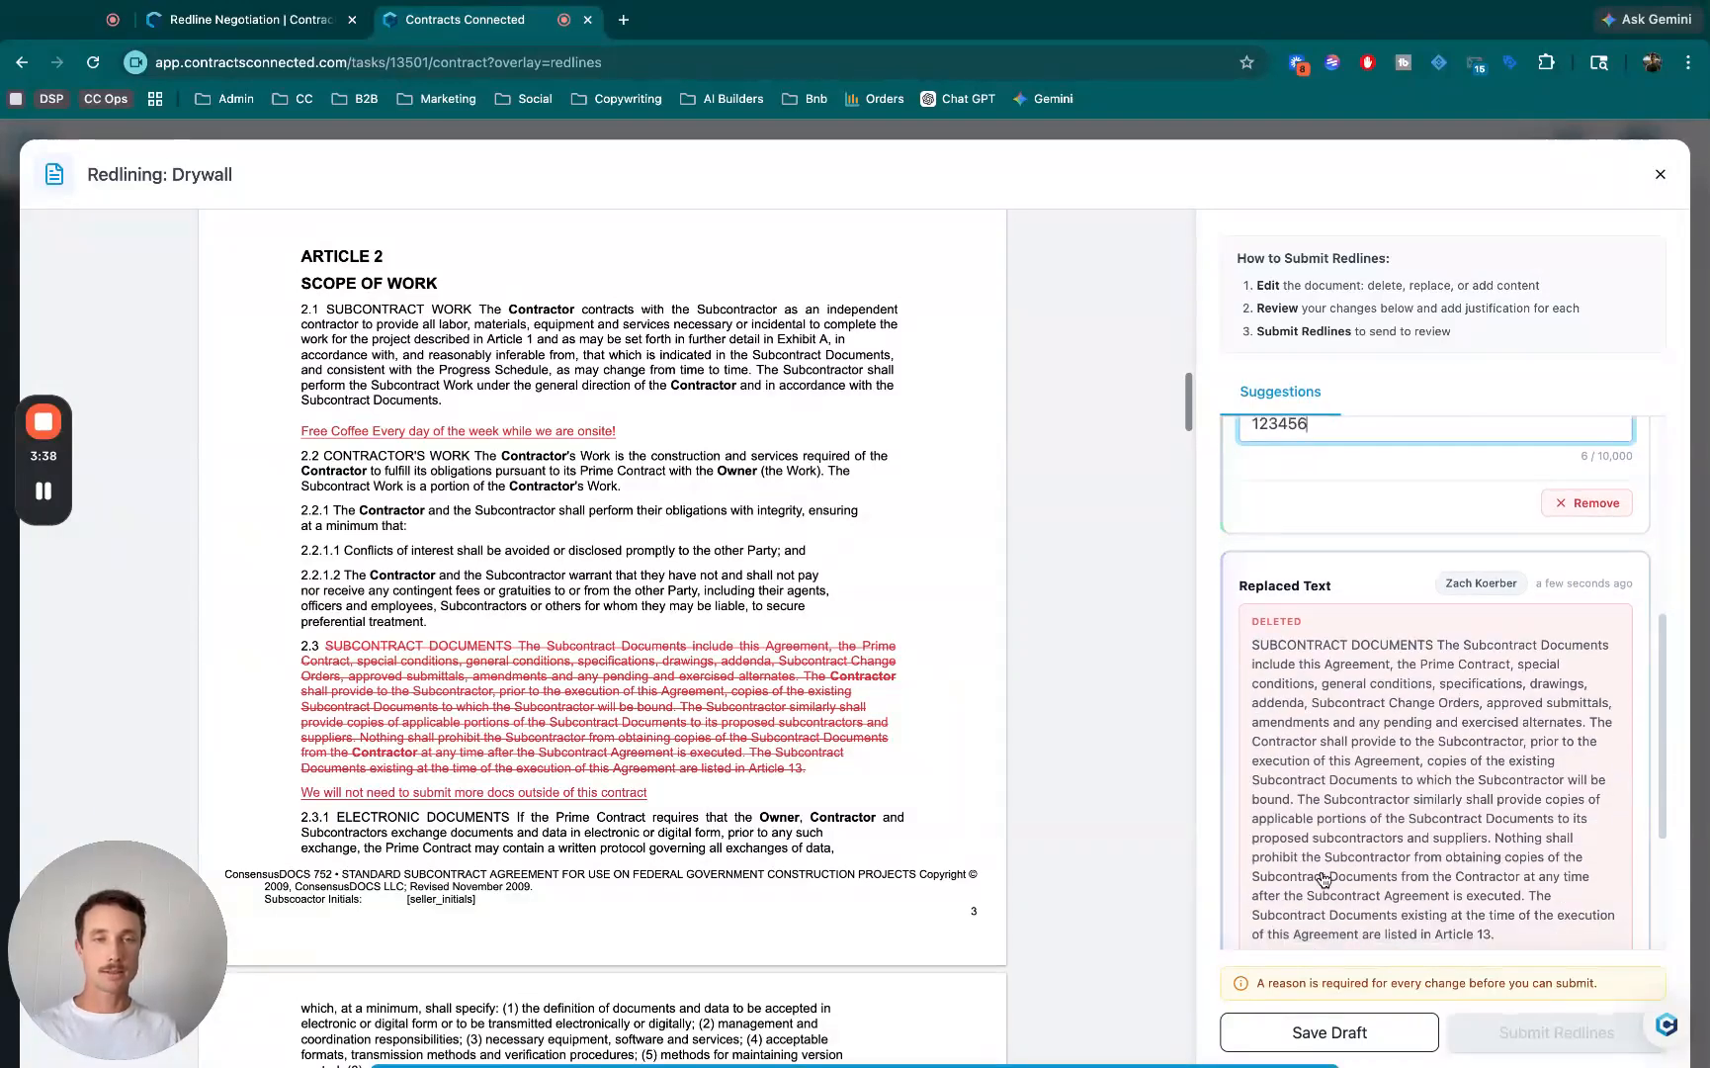
{"action": "left_click", "coordinate": [1326, 791]}
{"action": "type", "text": "Here is why!"}
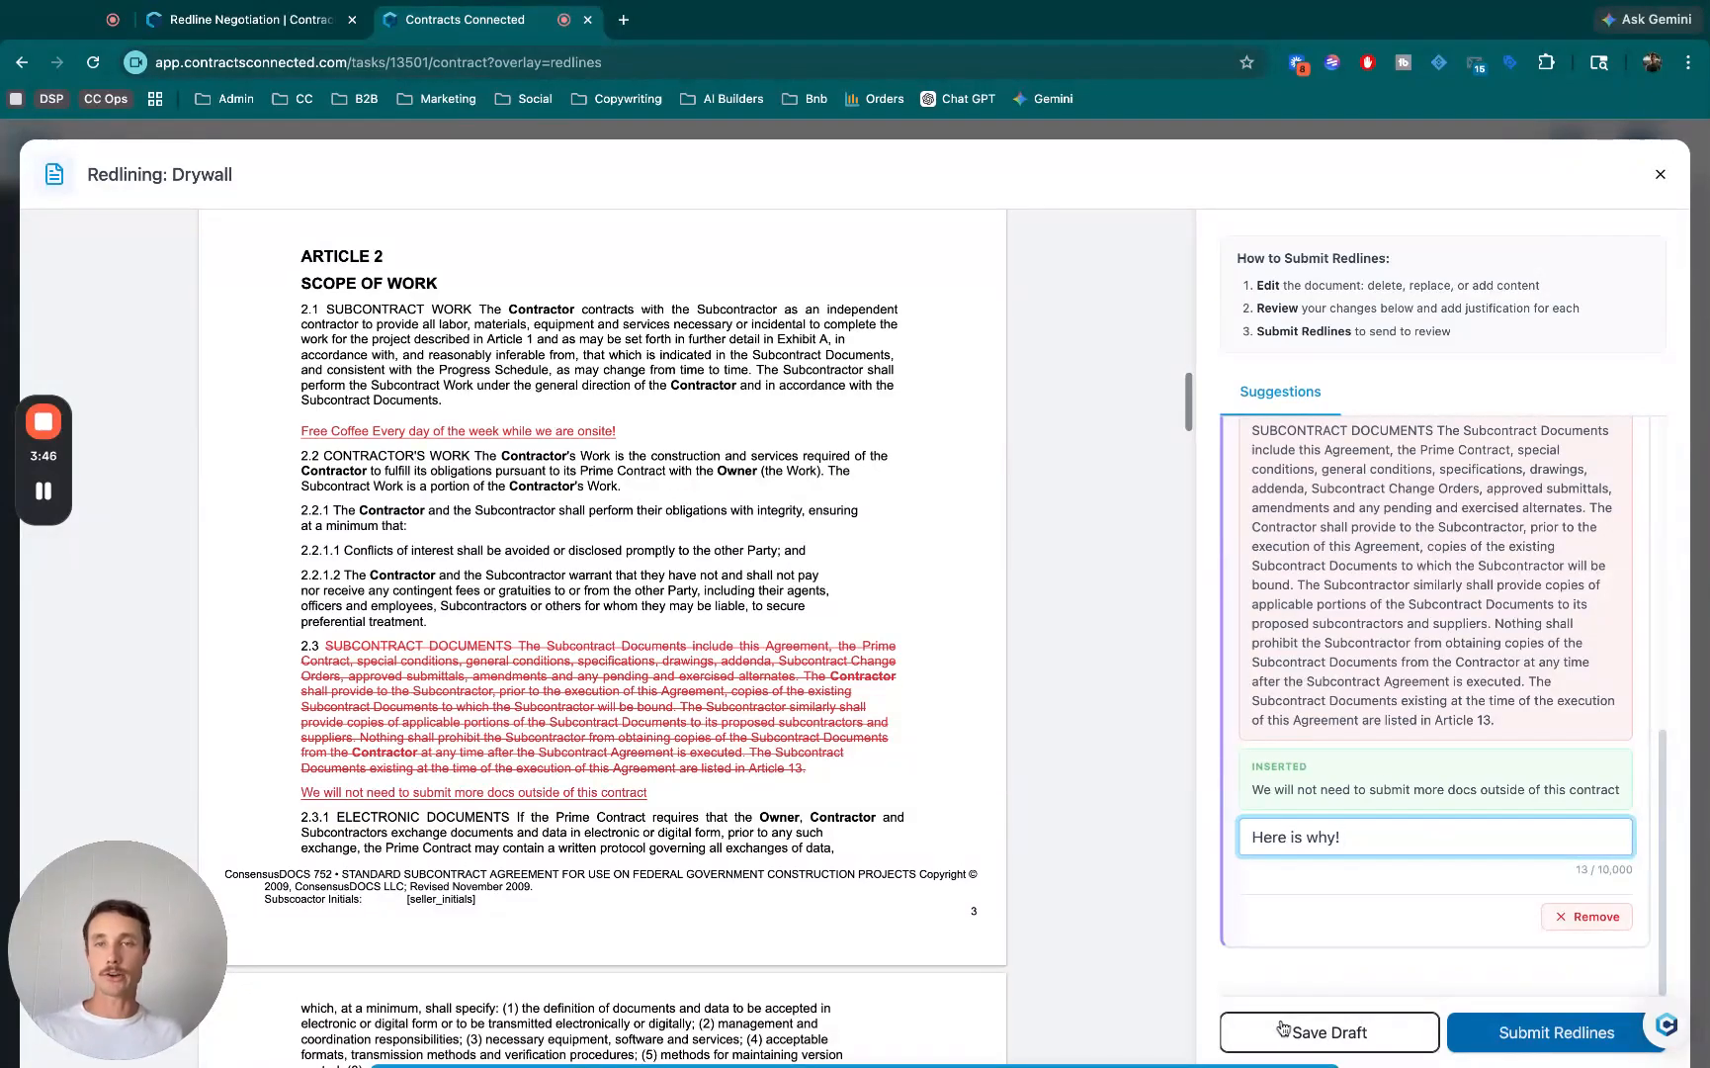
- Submit the redlines to ZK Construction and confirm the submission
{"action": "left_click", "coordinate": [1520, 1026]}
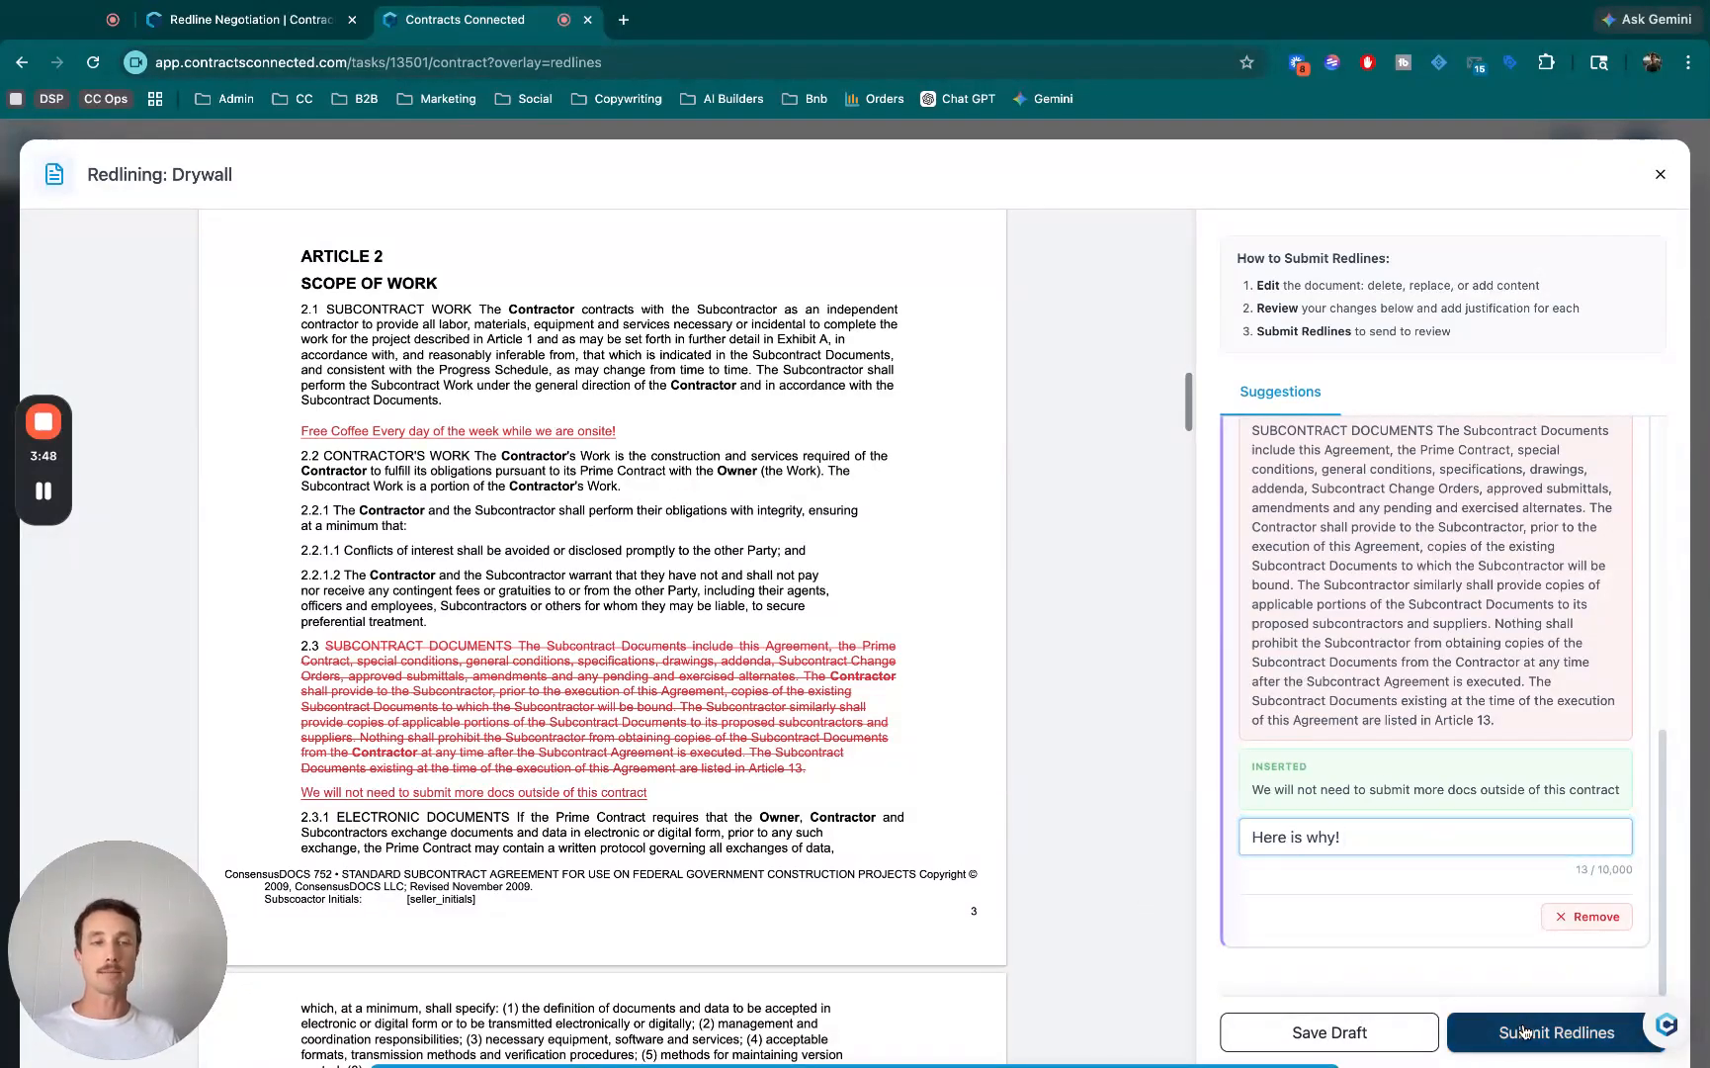
{"action": "left_click_drag", "start_coordinate": [634, 542], "coordinate": [921, 544]}
{"action": "left_click", "coordinate": [923, 544]}
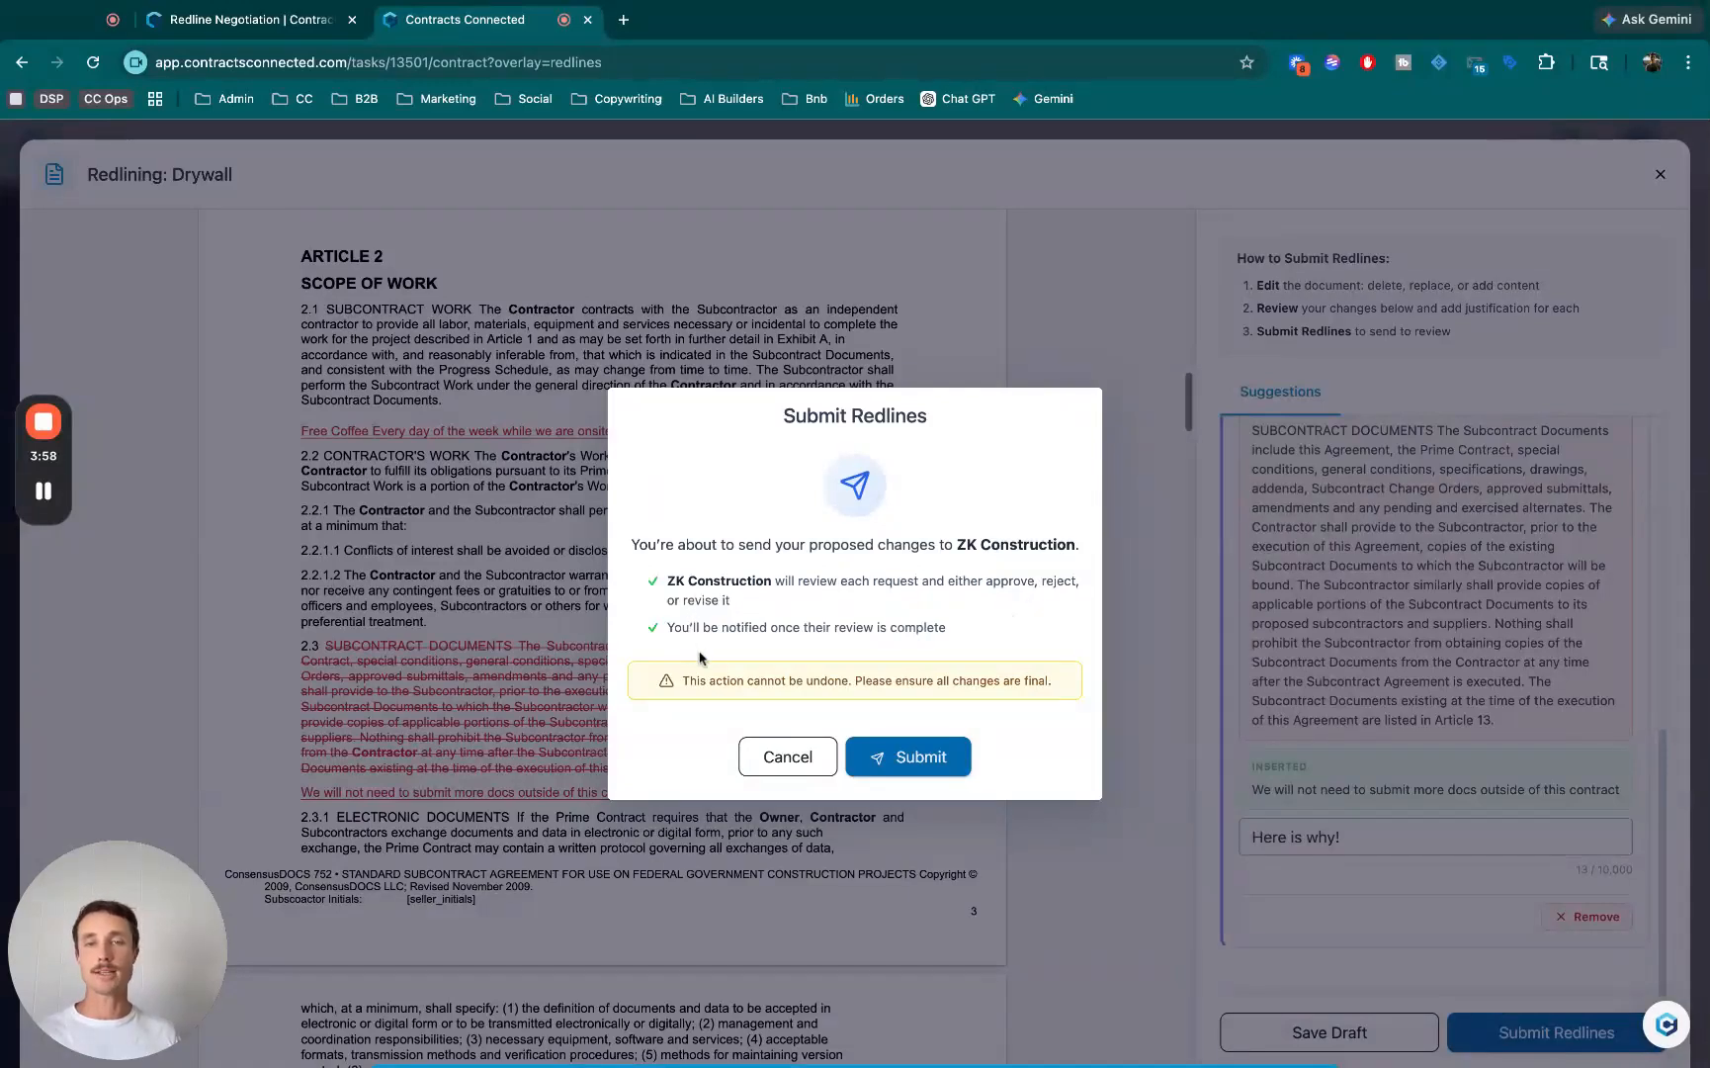
{"action": "left_click", "coordinate": [916, 754]}
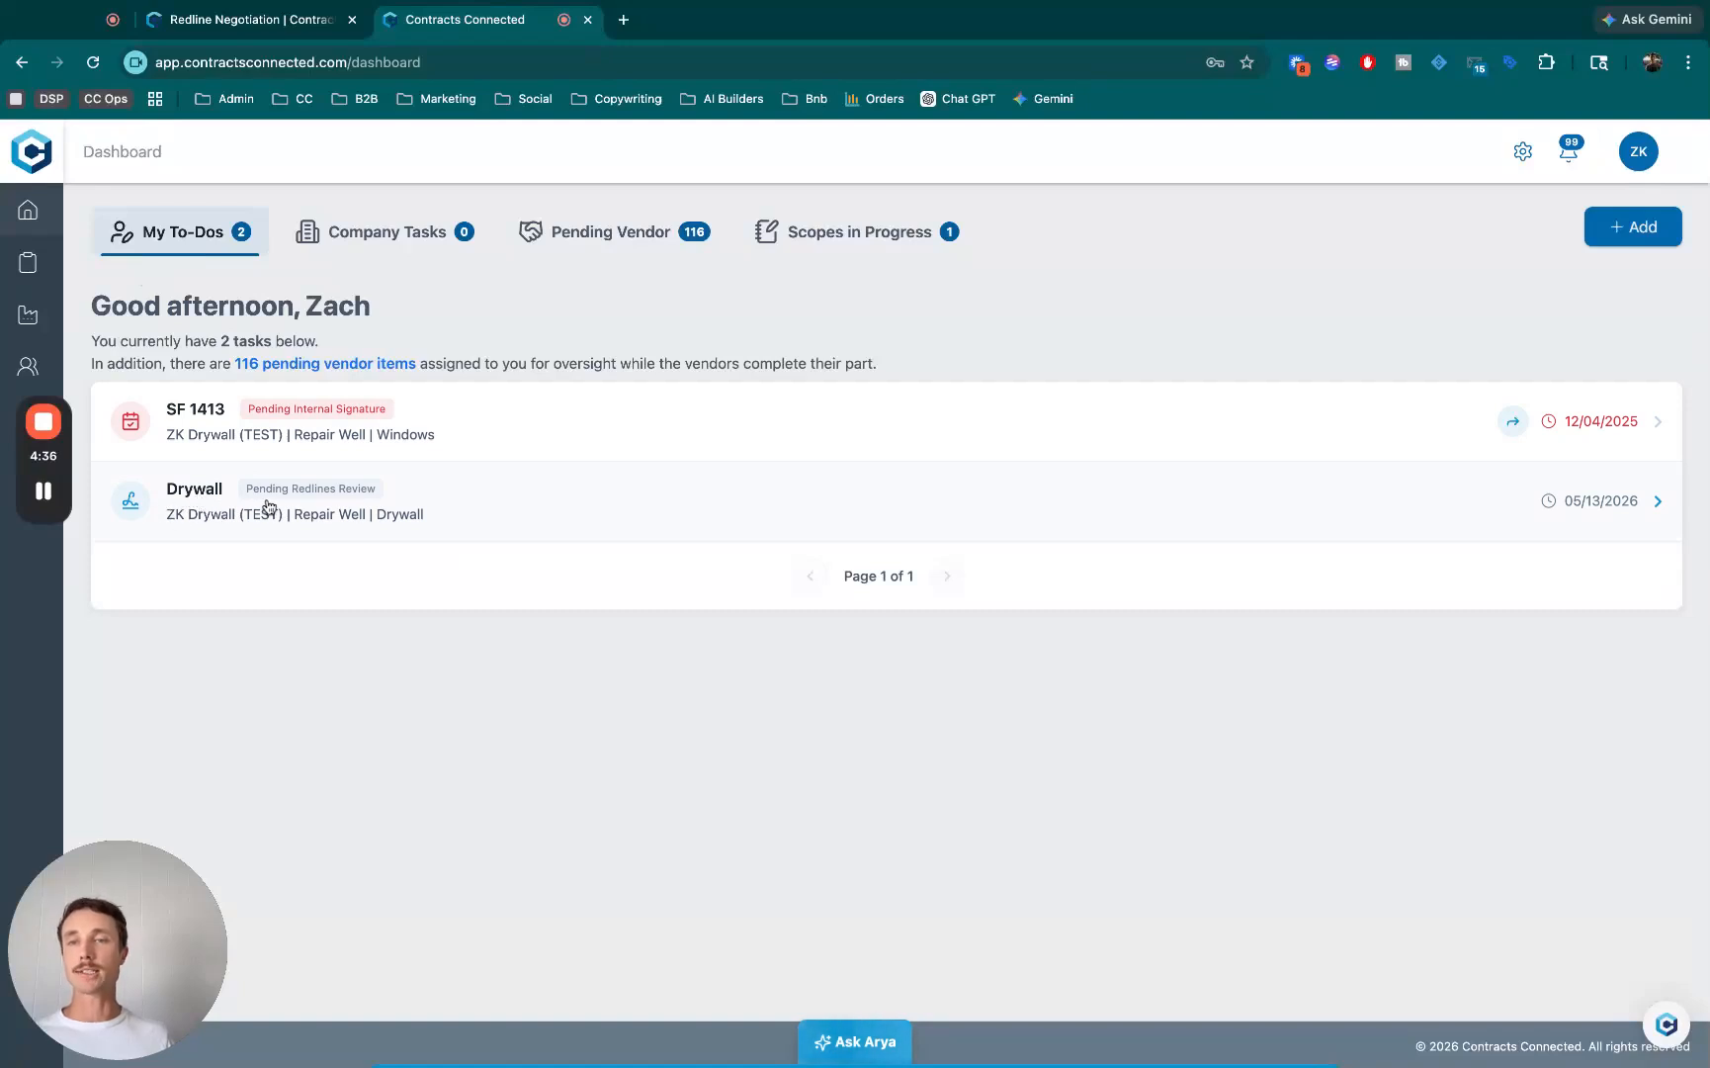
- Open the Drywall task pending redlines review and examine the Redlines Summary, including its details and its rejected, approved and pending counts
{"action": "left_click", "coordinate": [370, 503]}
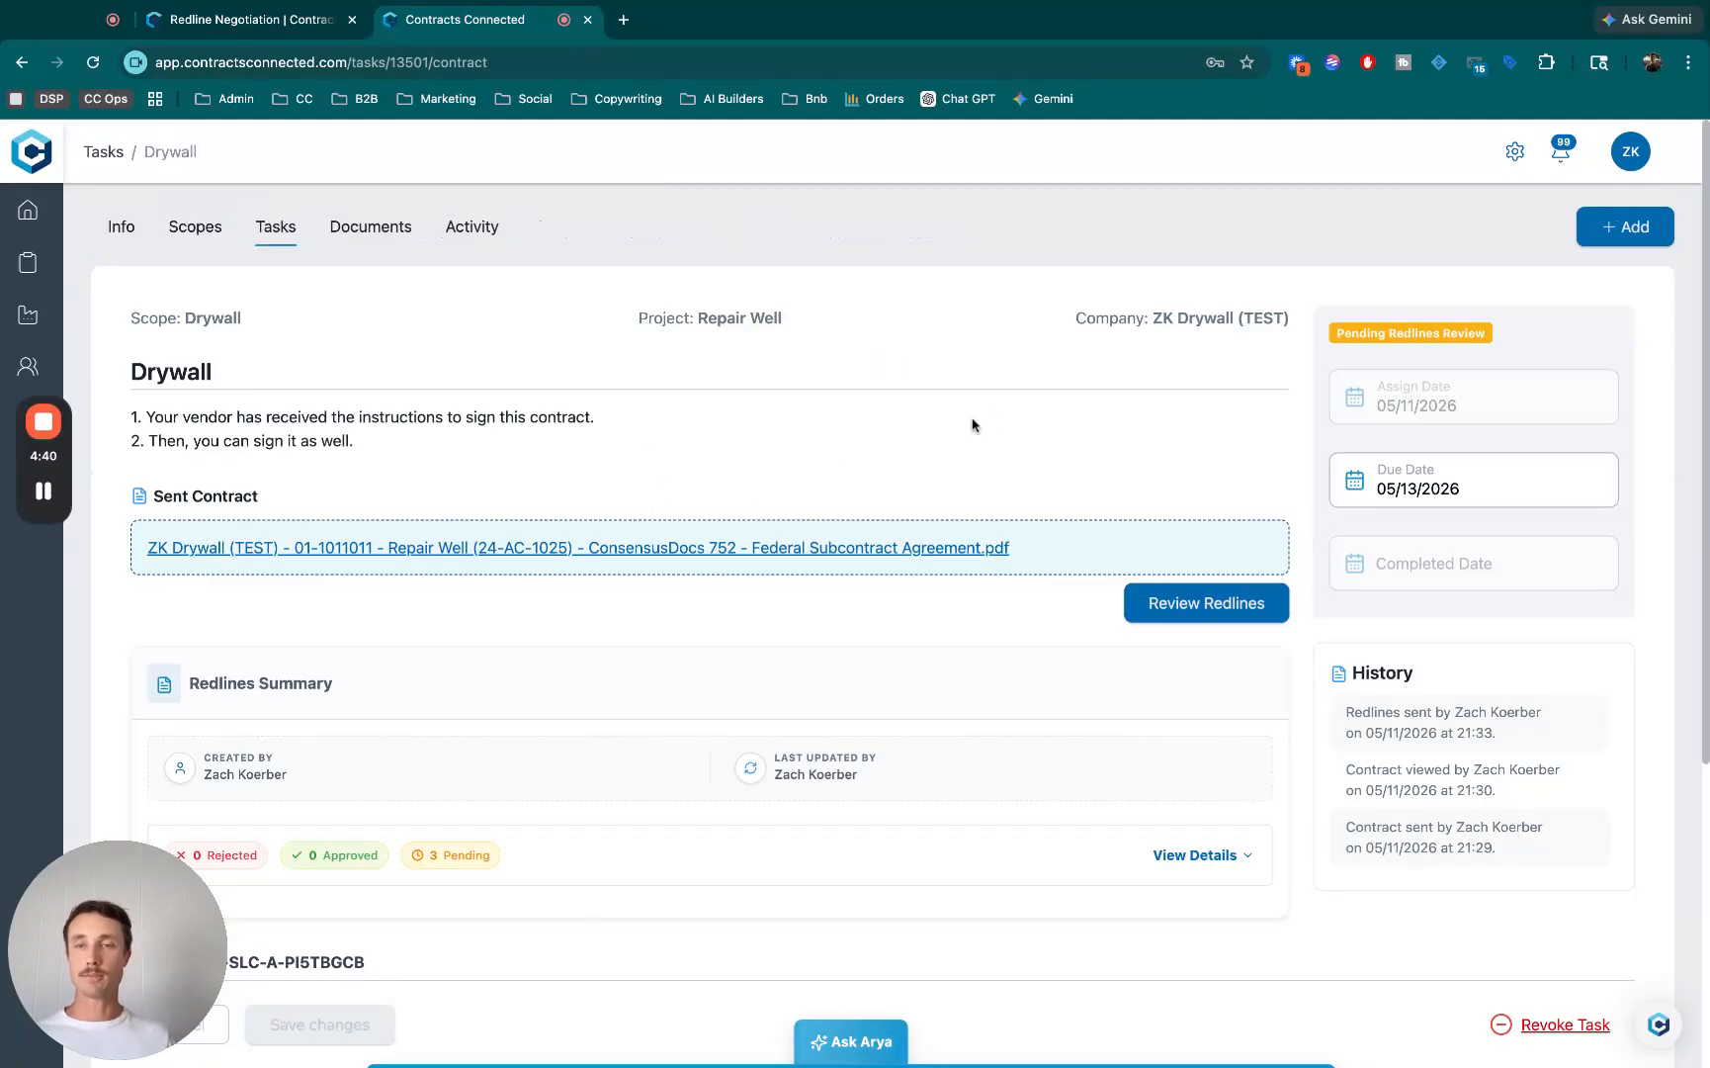
{"action": "scroll", "coordinate": [959, 425], "scroll_direction": "down", "scroll_amount": 3}
{"action": "left_click", "coordinate": [1201, 569]}
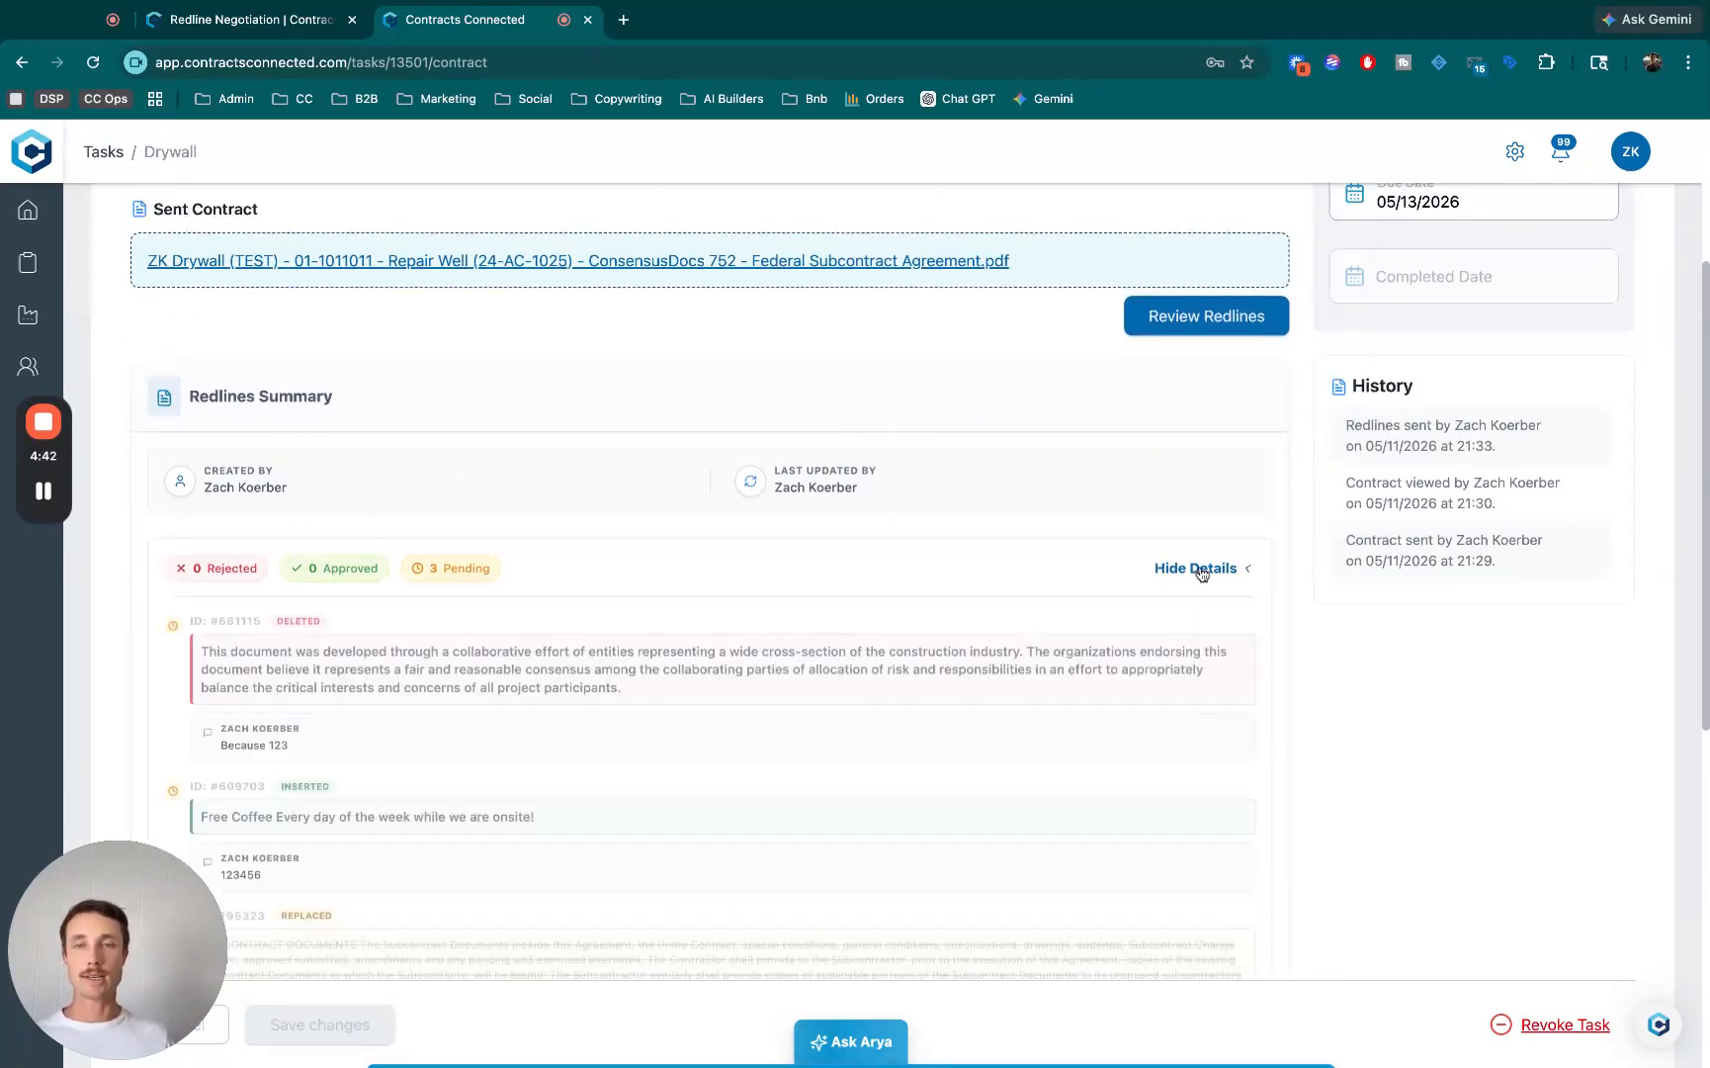
{"action": "scroll", "coordinate": [901, 496], "scroll_direction": "down", "scroll_amount": 2}
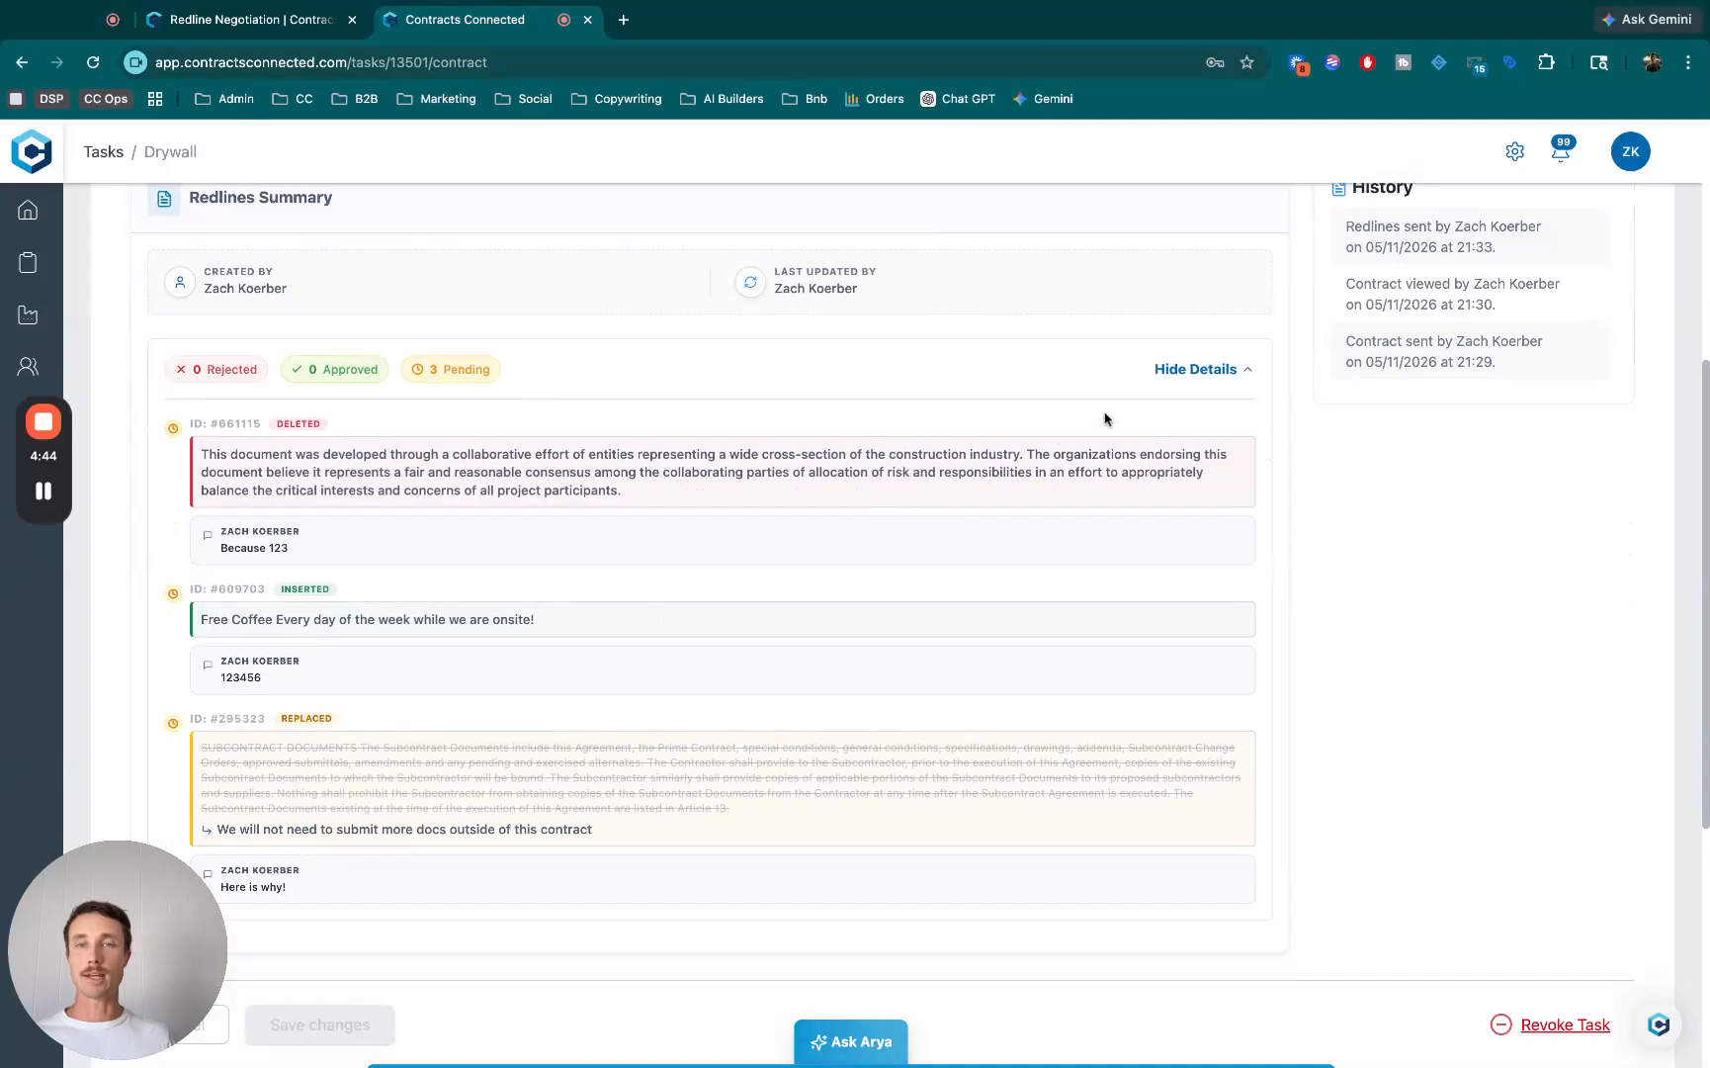
{"action": "left_click", "coordinate": [1194, 368]}
{"action": "scroll", "coordinate": [890, 397], "scroll_direction": "up", "scroll_amount": 3}
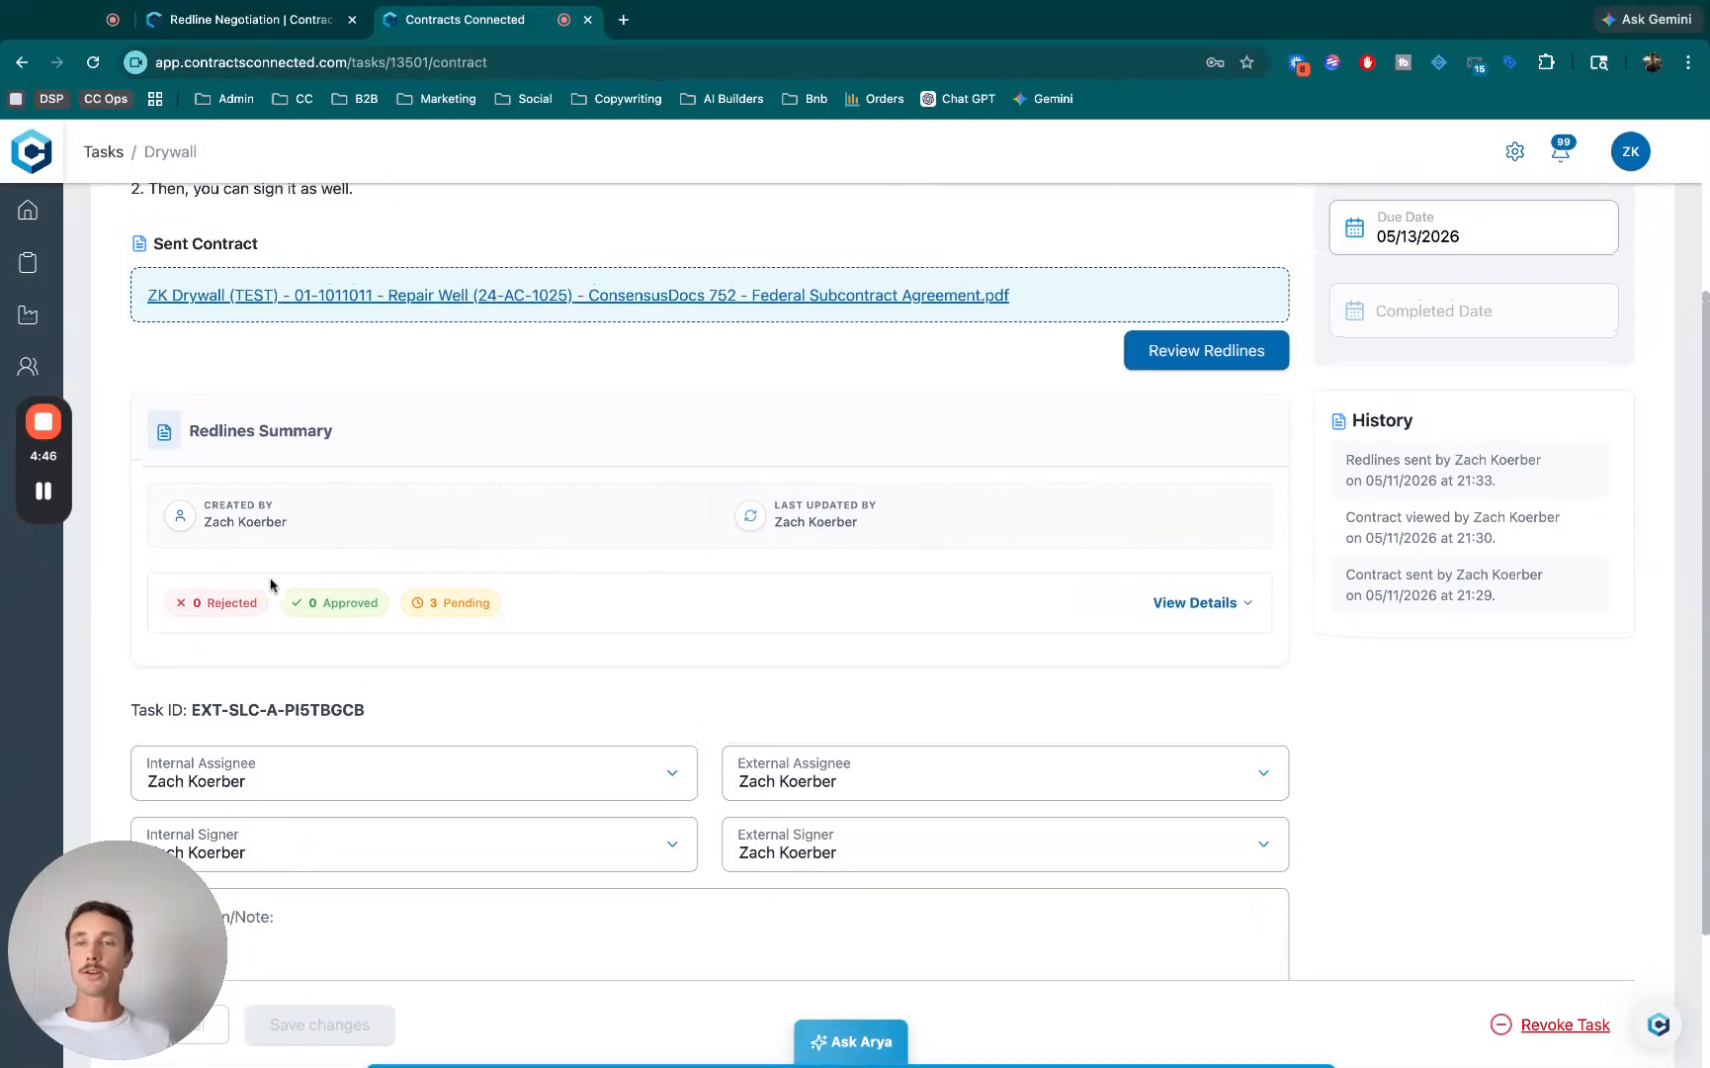
{"action": "left_click_drag", "start_coordinate": [205, 609], "coordinate": [571, 614]}
{"action": "left_click", "coordinate": [450, 601]}
{"action": "left_click", "coordinate": [586, 603]}
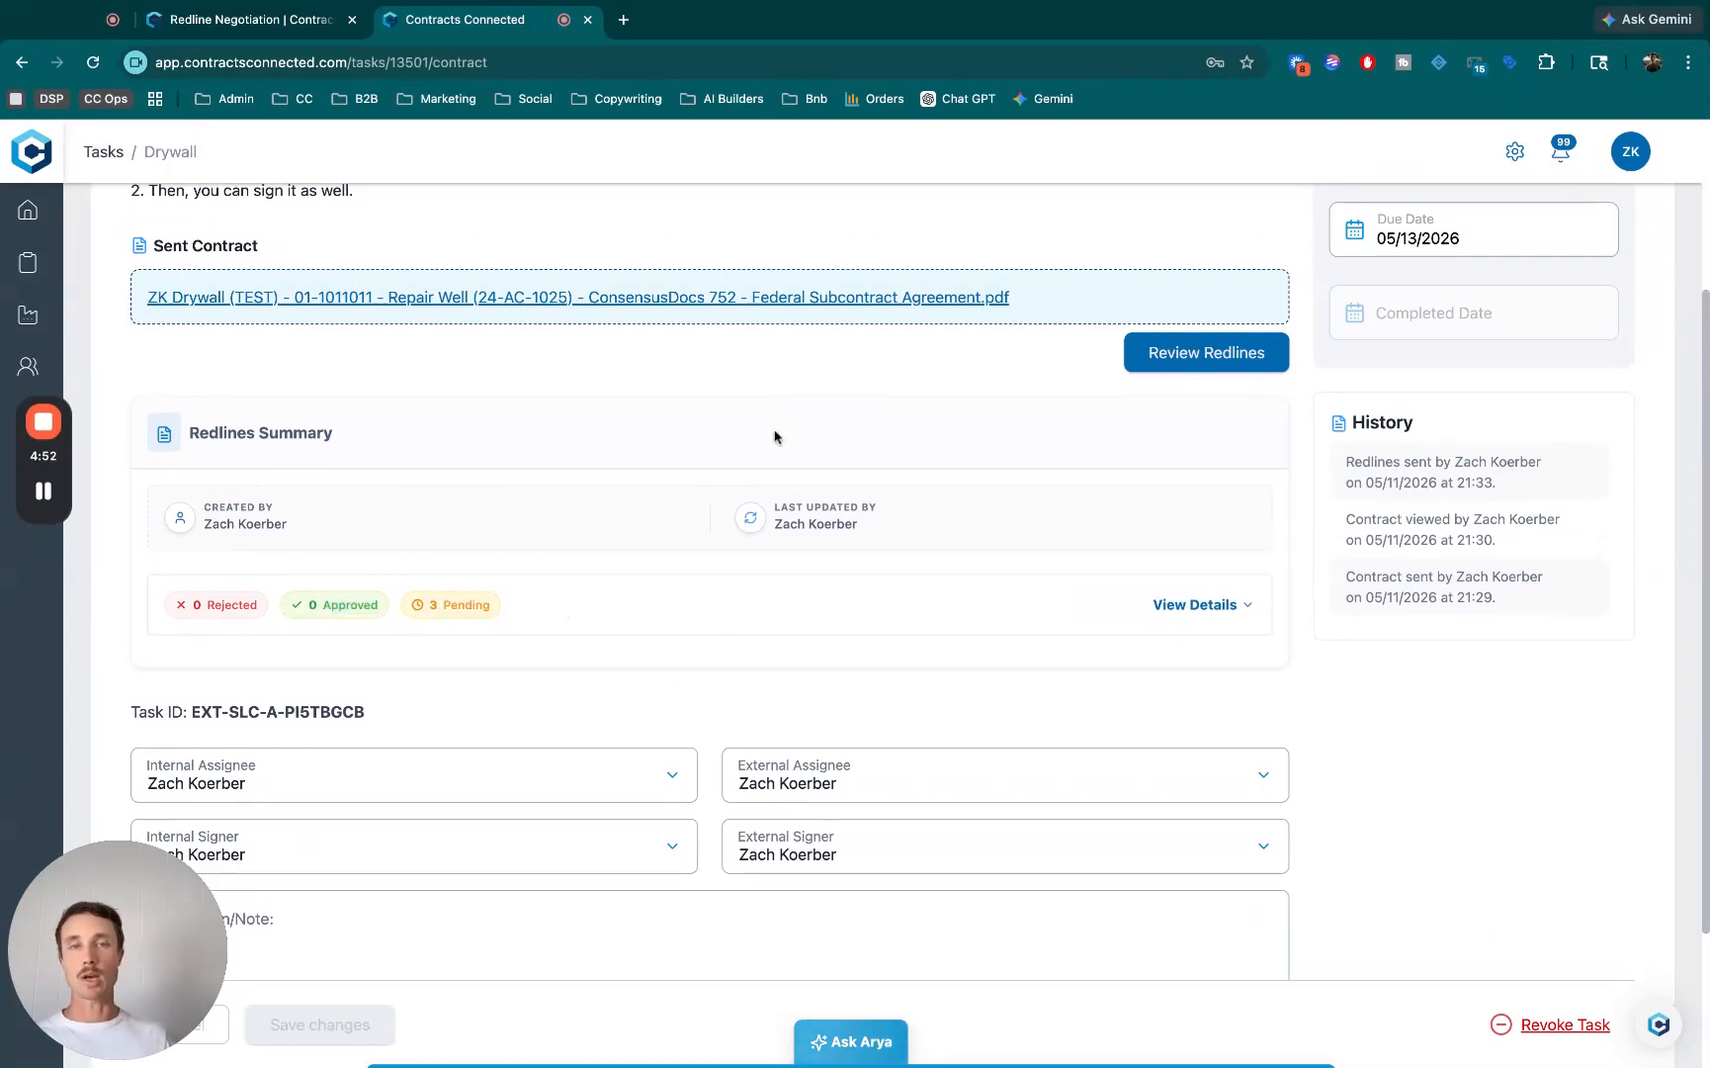
- Open the redlines review for the Drywall contract and look through the pending suggestions
{"action": "scroll", "coordinate": [781, 461], "scroll_direction": "up", "scroll_amount": 2}
{"action": "scroll", "coordinate": [988, 544], "scroll_direction": "up", "scroll_amount": 4}
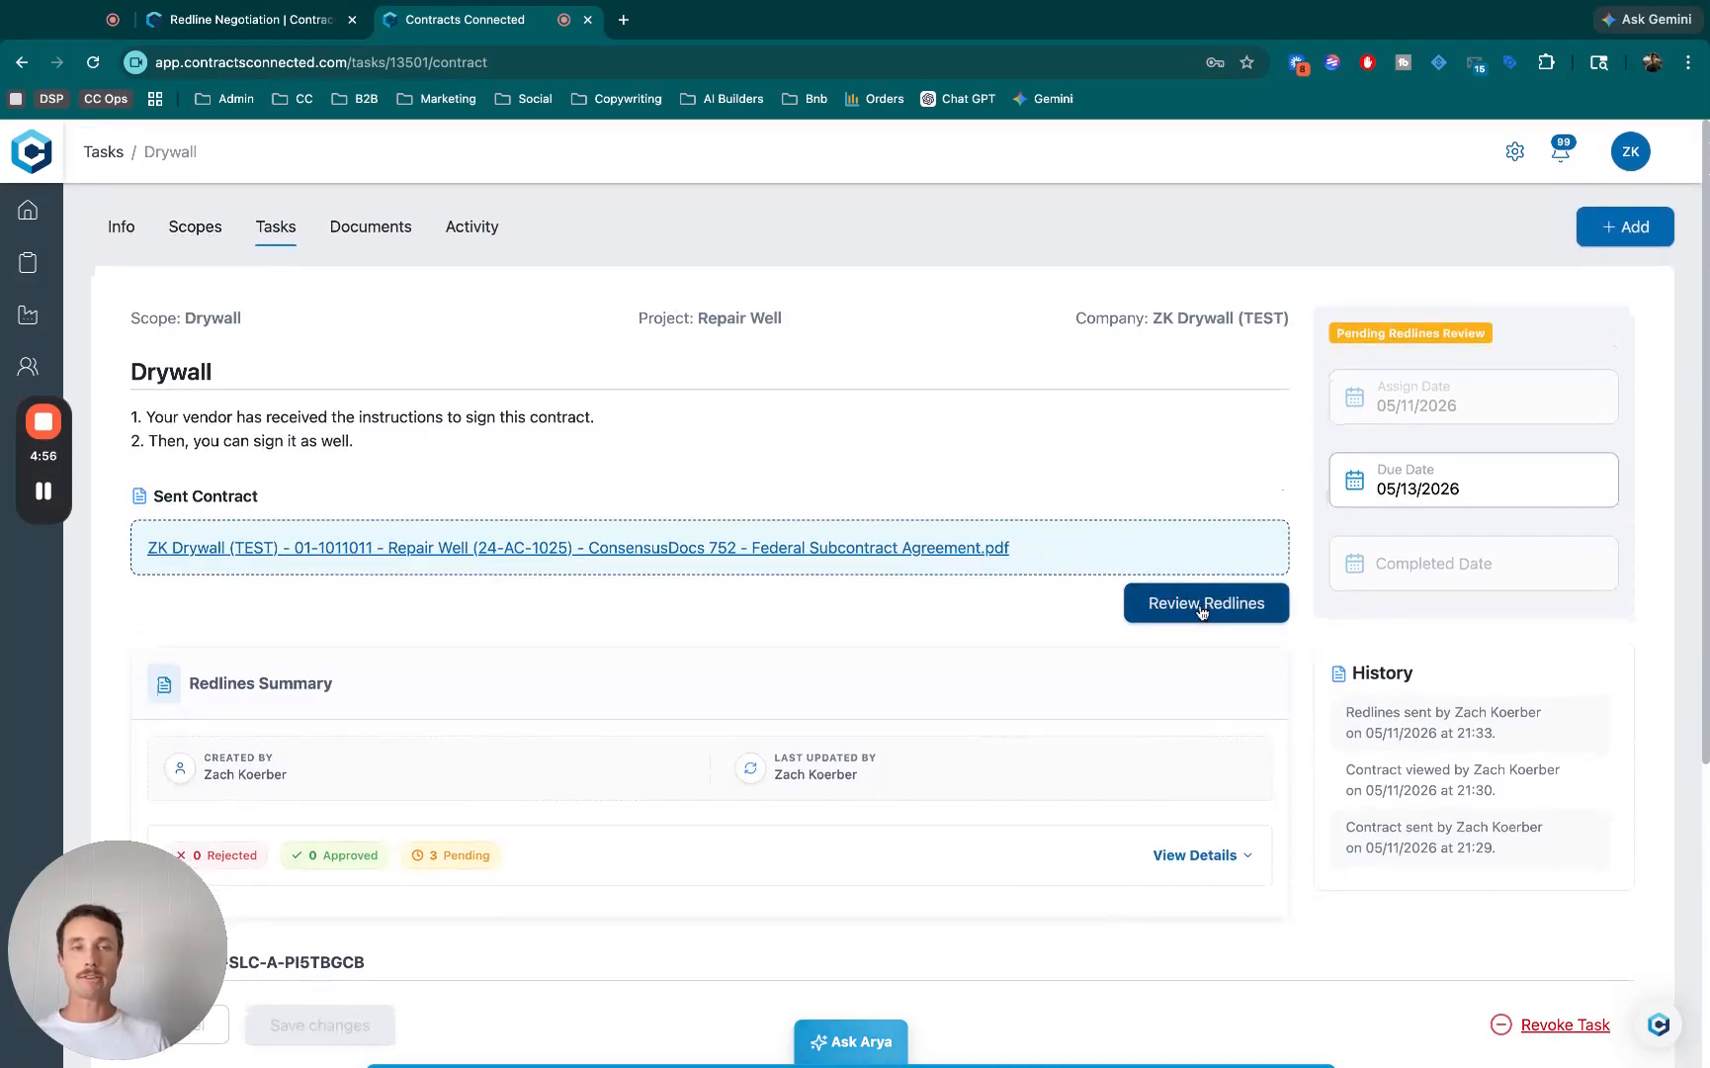
{"action": "left_click", "coordinate": [1201, 605]}
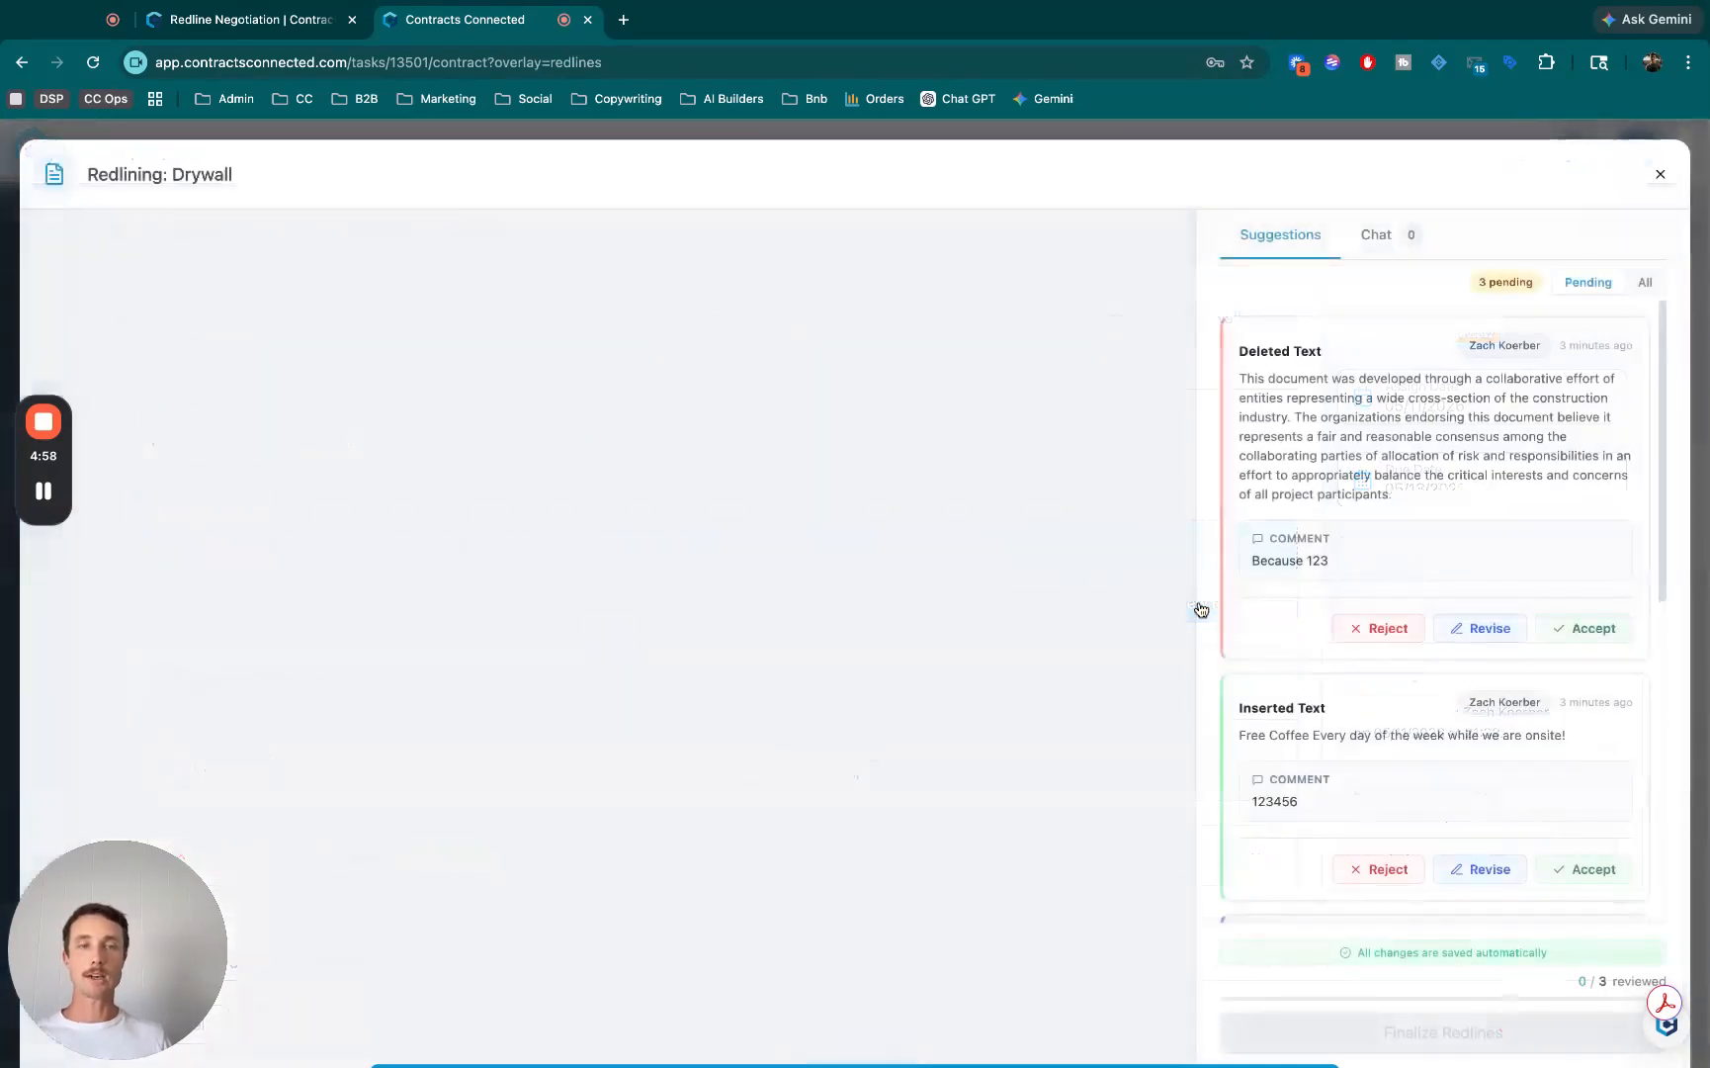
{"action": "scroll", "coordinate": [1389, 514], "scroll_direction": "down", "scroll_amount": 5}
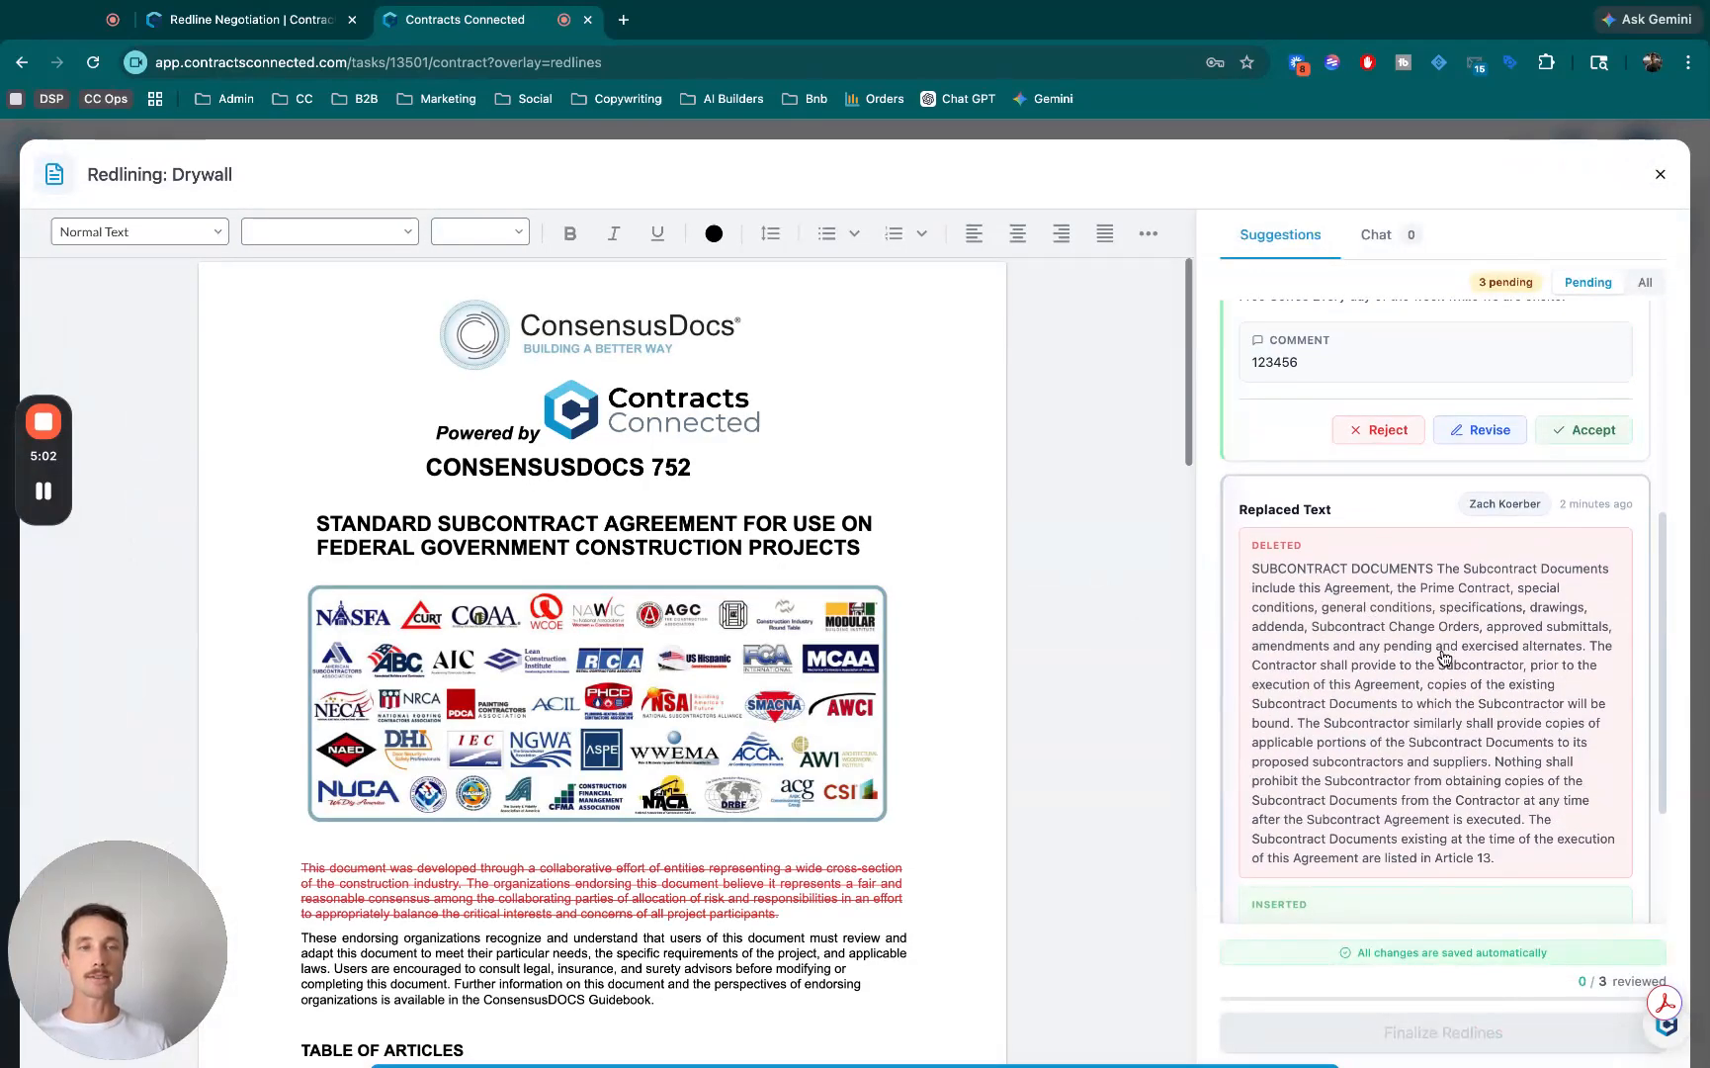
{"action": "scroll", "coordinate": [1394, 603], "scroll_direction": "up", "scroll_amount": 5}
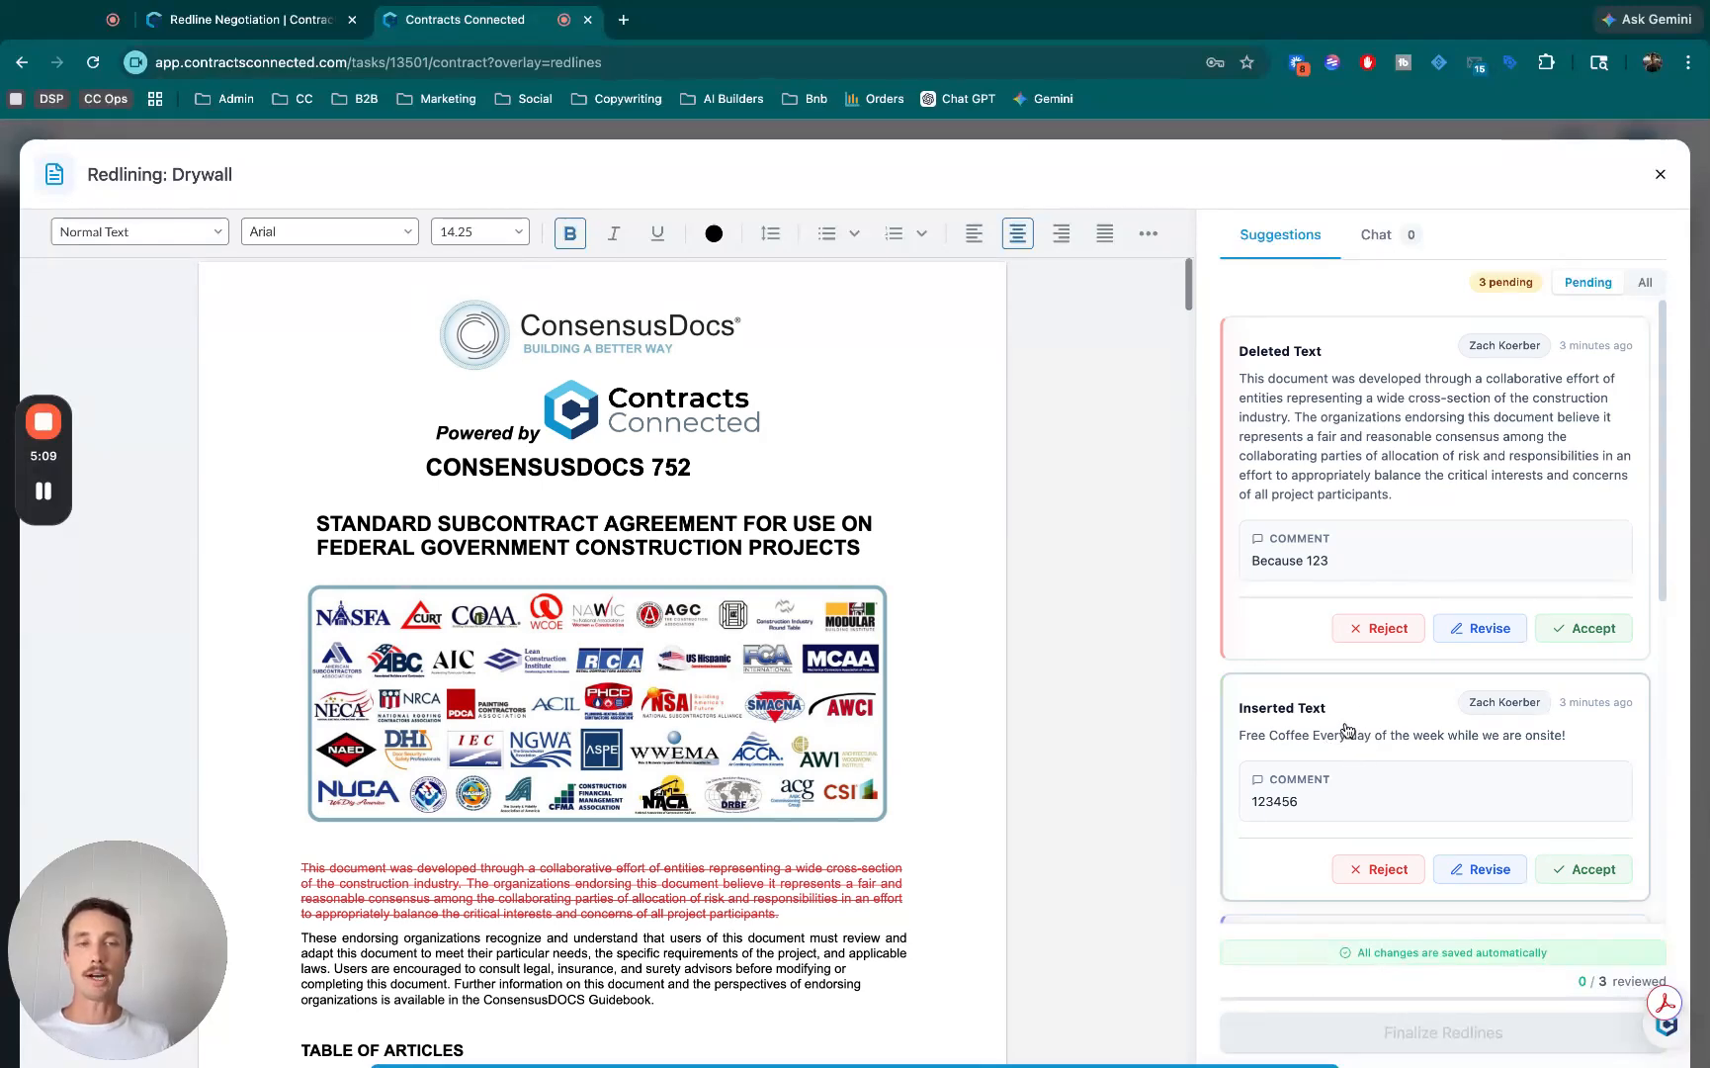
- Locate the inserted free coffee line in the contract from its suggestion and look over the review options
{"action": "left_click", "coordinate": [1321, 737]}
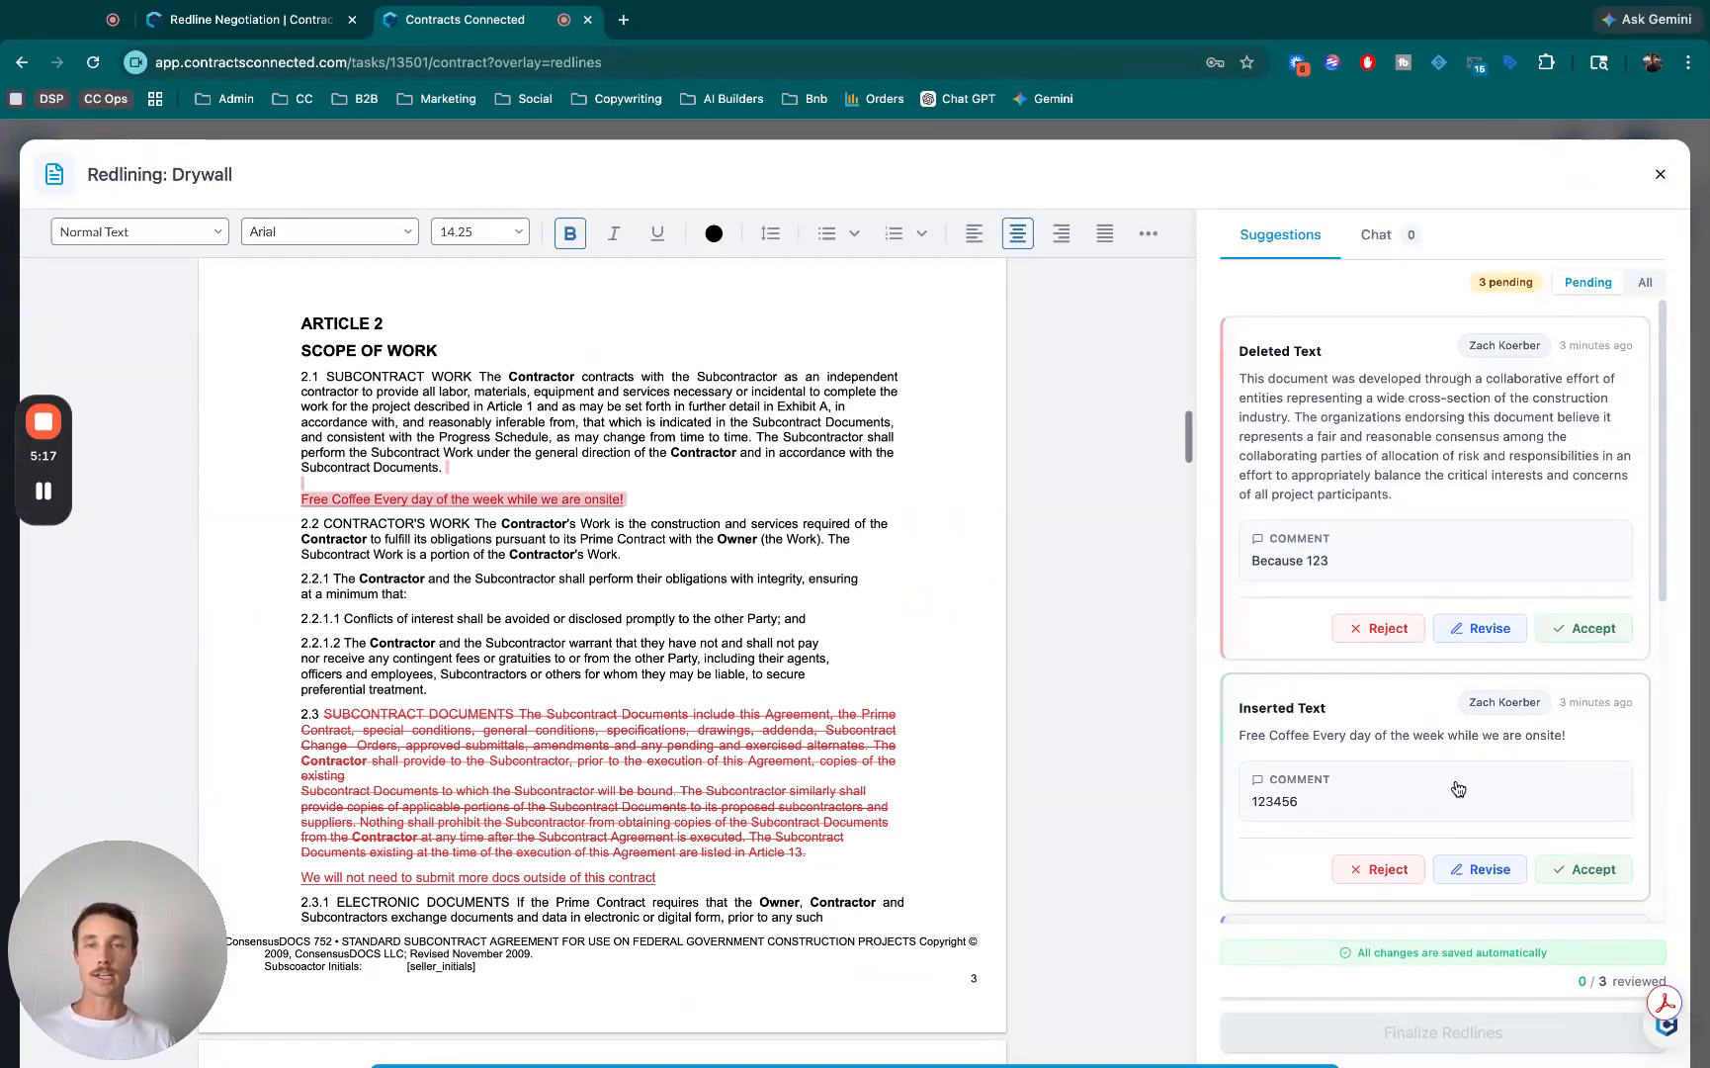
{"action": "scroll", "coordinate": [1488, 751], "scroll_direction": "down", "scroll_amount": 1}
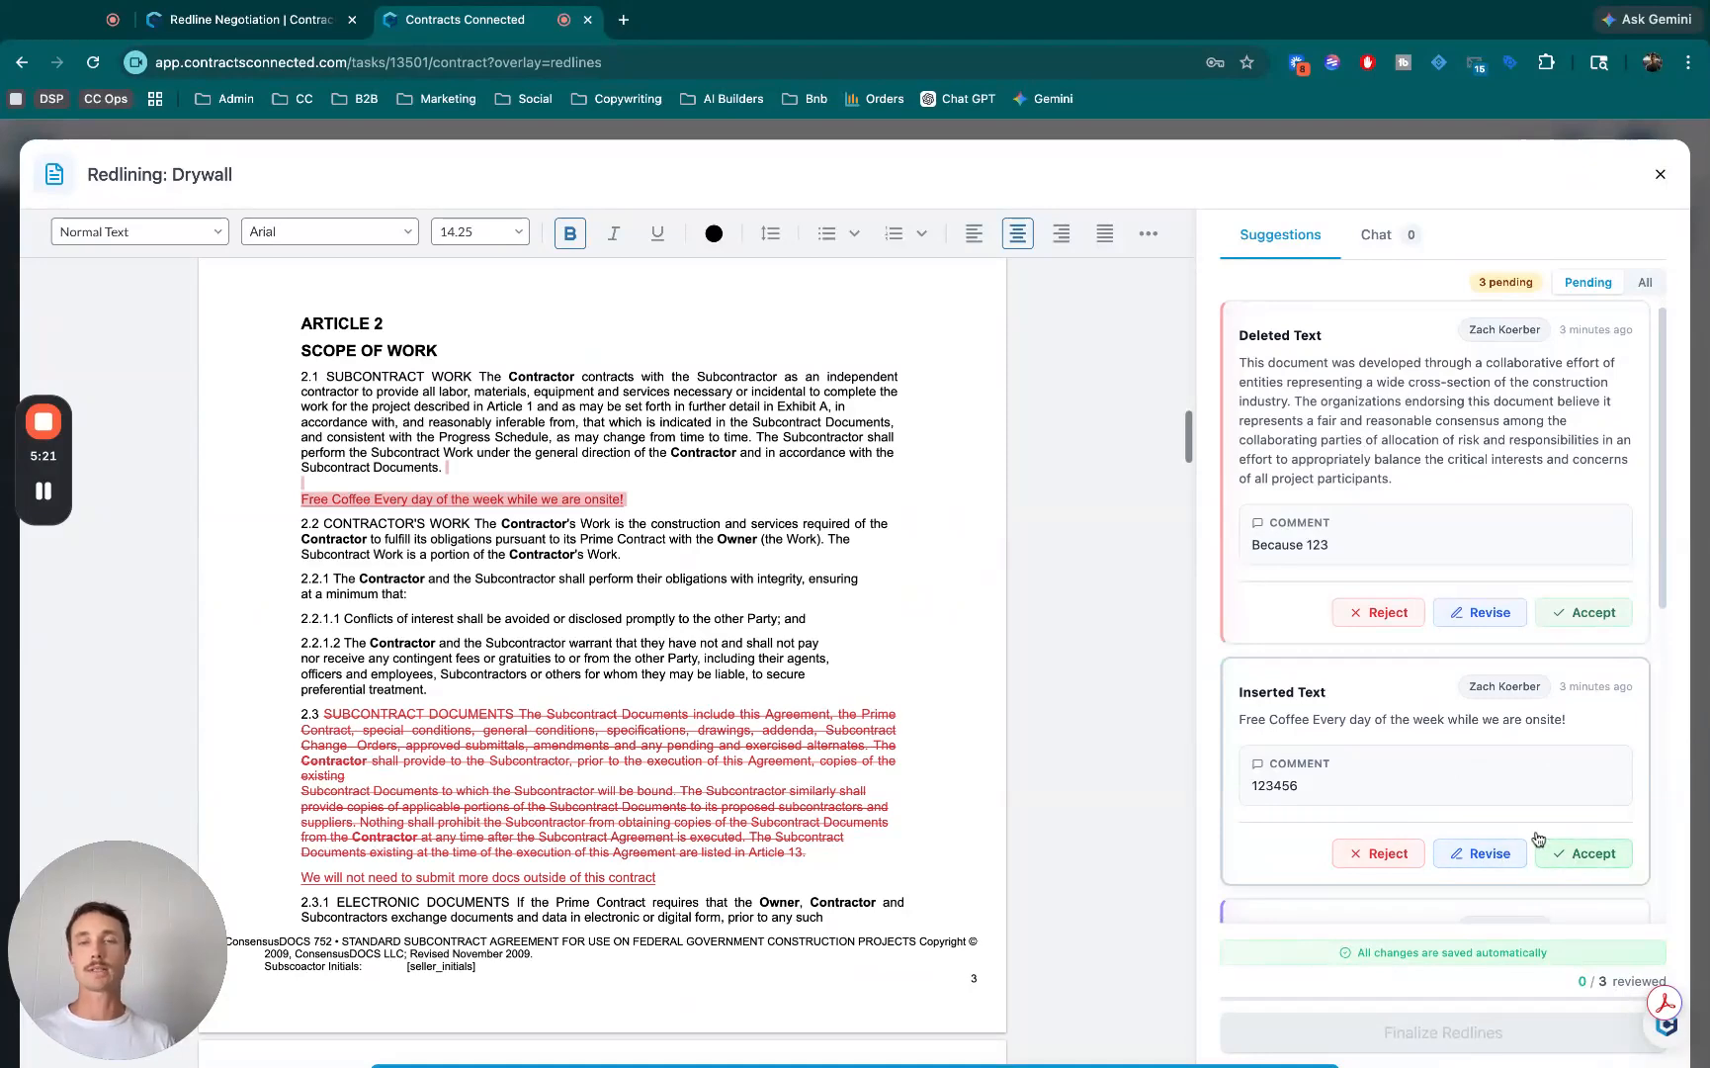
{"action": "scroll", "coordinate": [1488, 821], "scroll_direction": "up", "scroll_amount": 1}
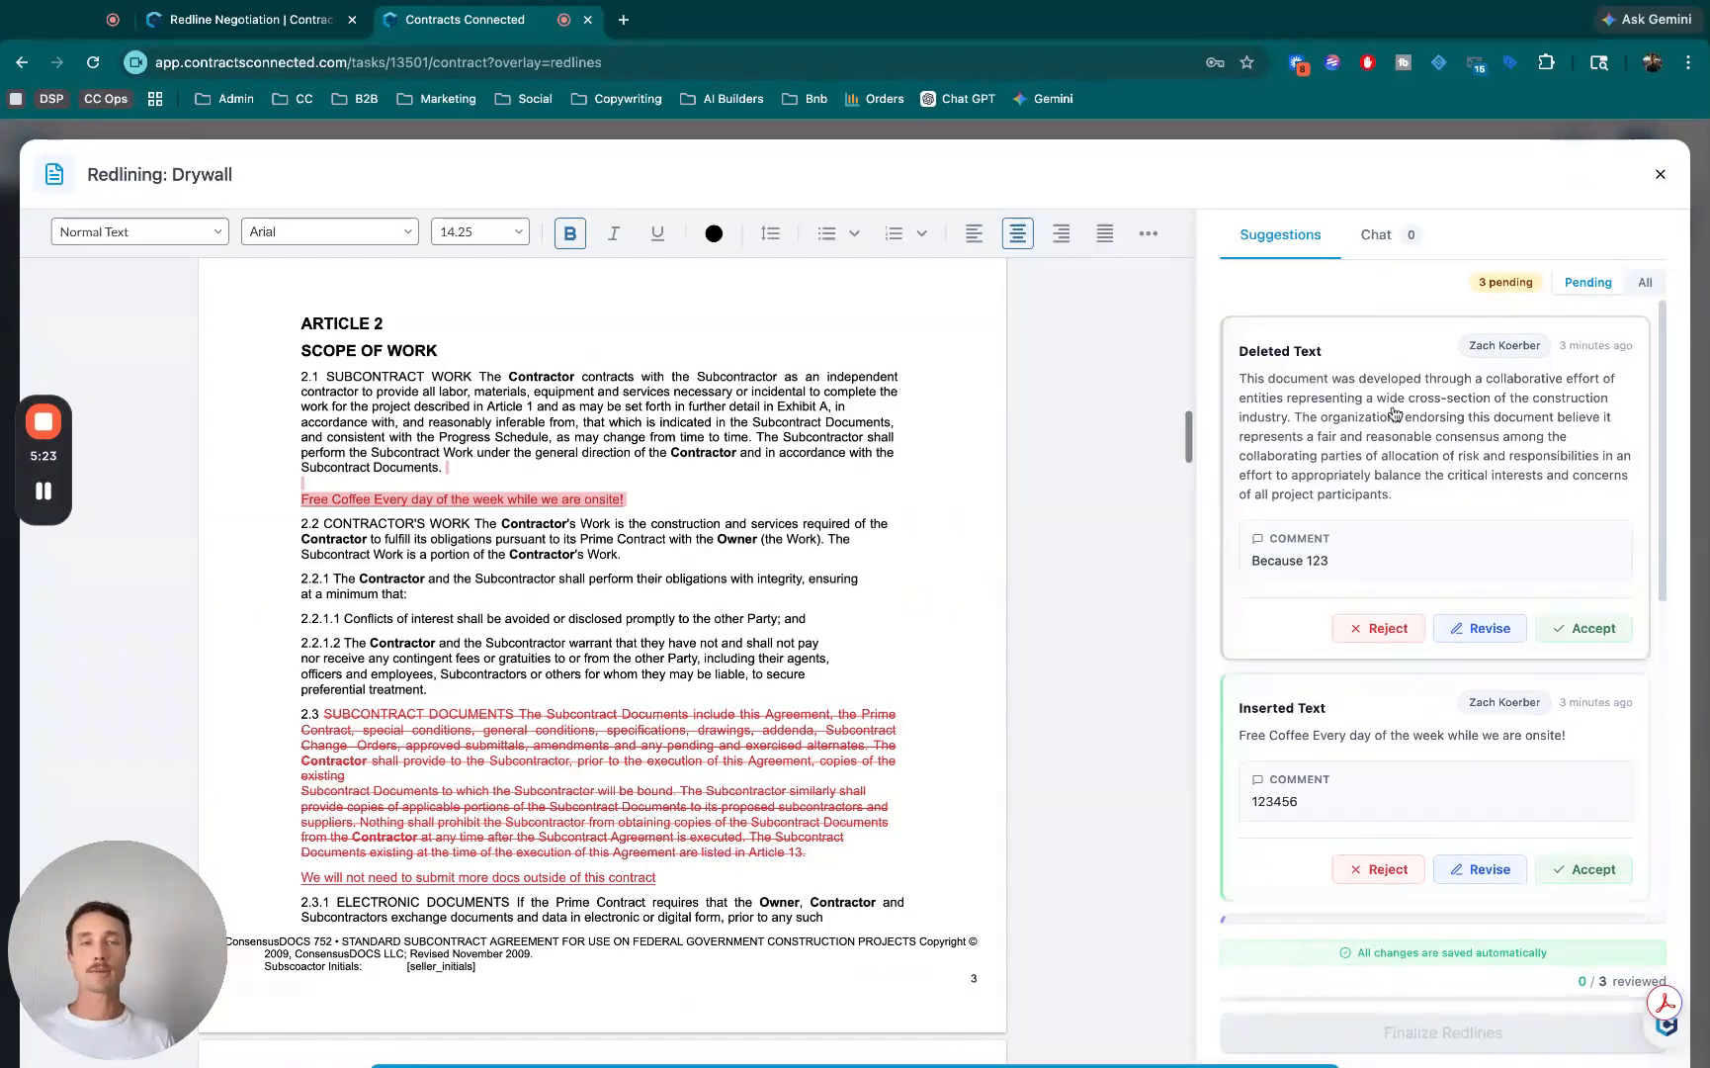
- Accept the introductory paragraph's deletion with an "Approved by" comment naming the reviewer, and check it among all suggestions before returning to the pending ones
{"action": "left_click", "coordinate": [1394, 414]}
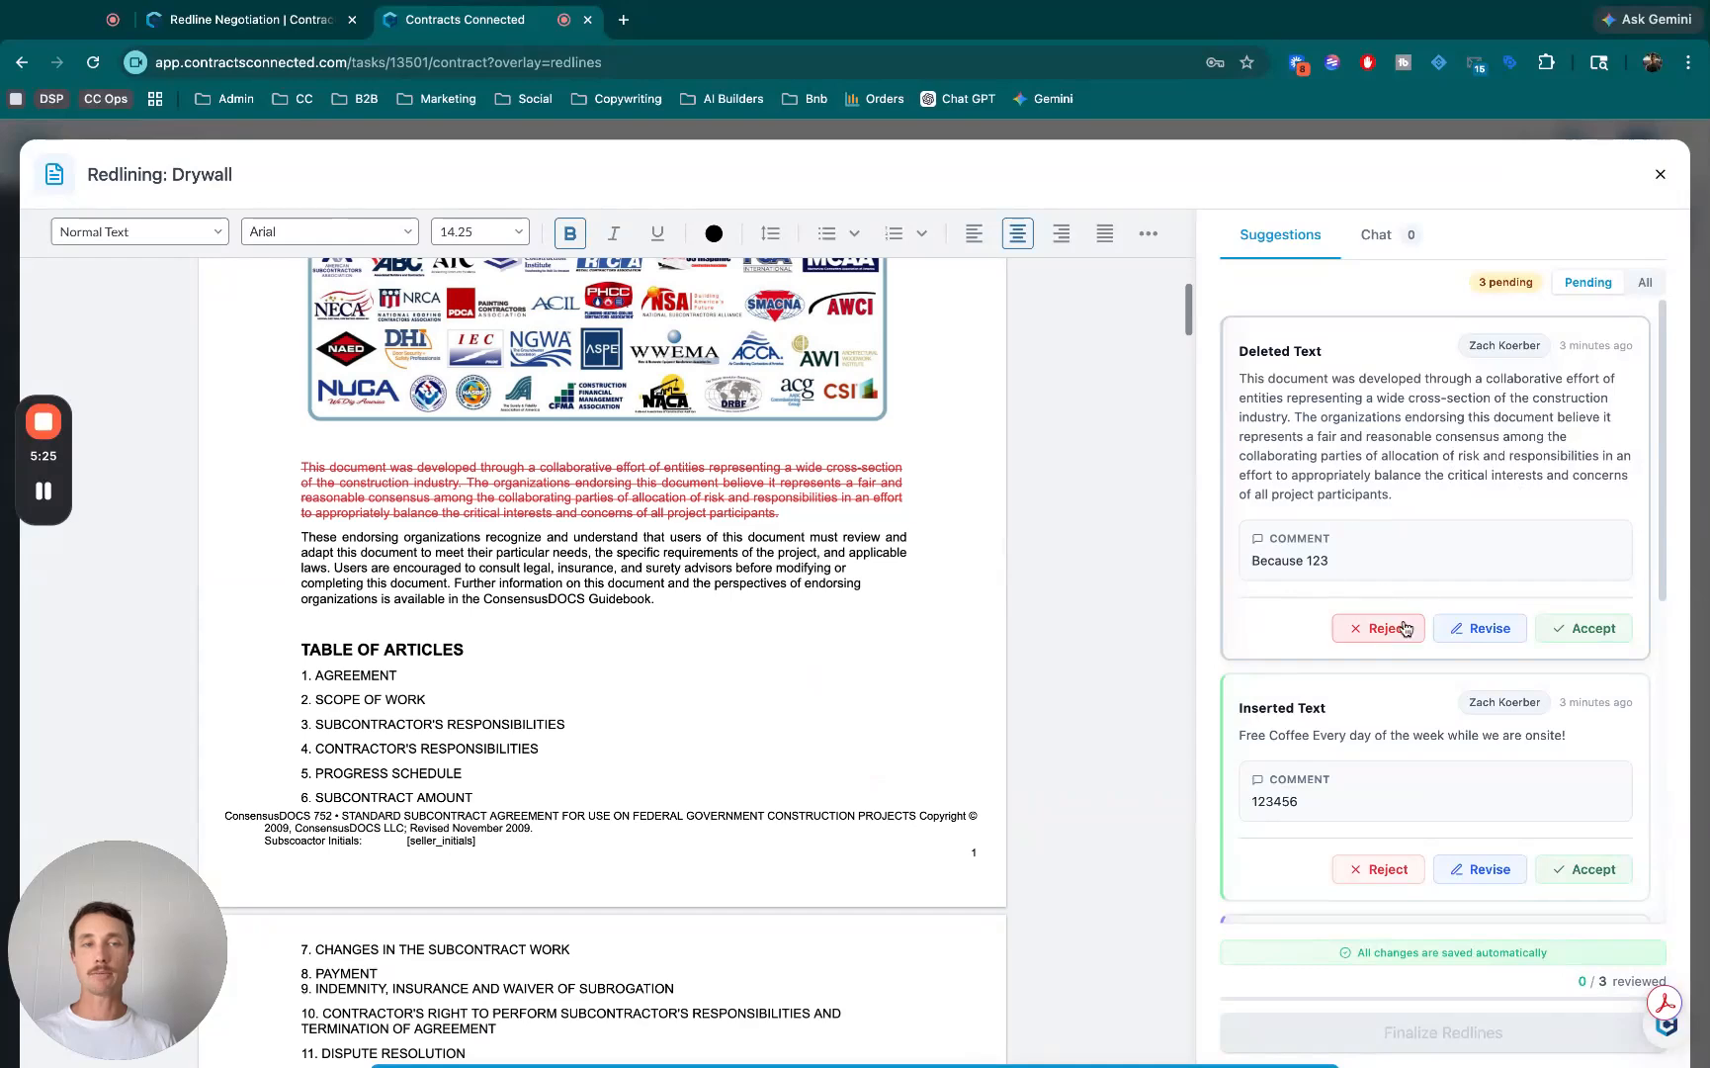
{"action": "left_click", "coordinate": [1594, 630]}
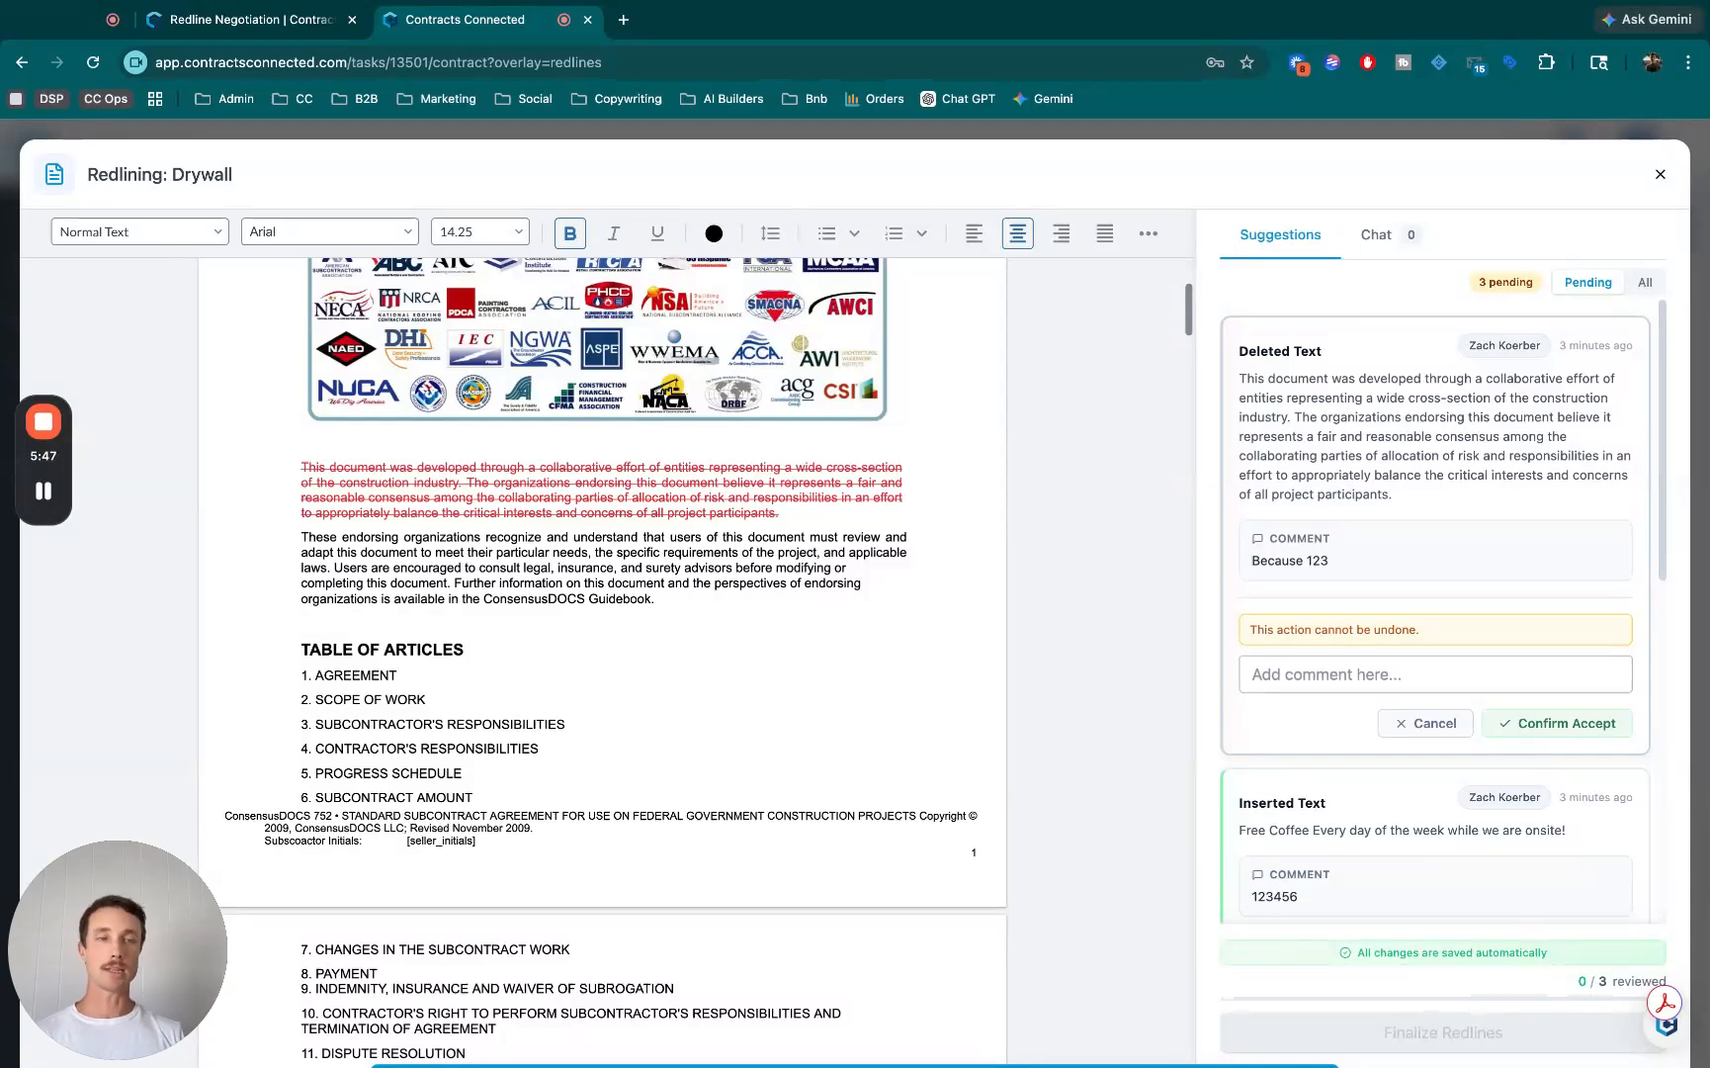
{"action": "left_click", "coordinate": [1435, 674]}
{"action": "type", "text": "Approved by Zach"}
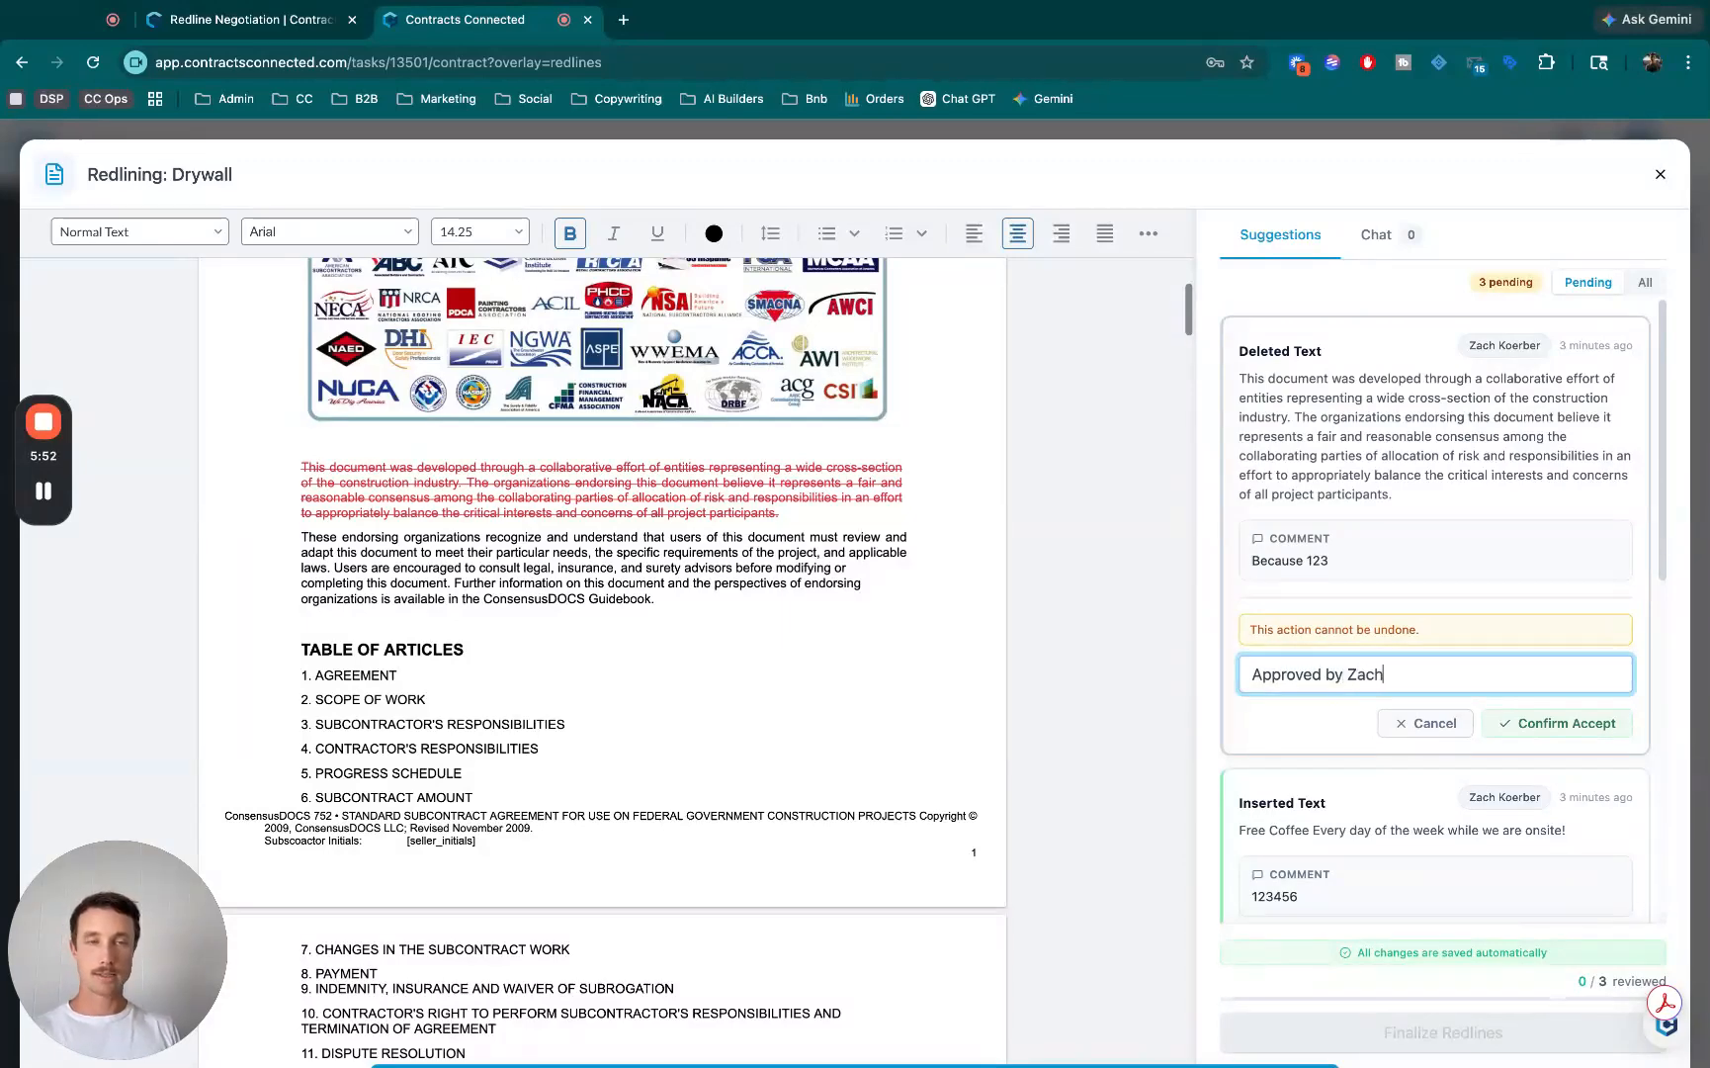
{"action": "type", "text": "!"}
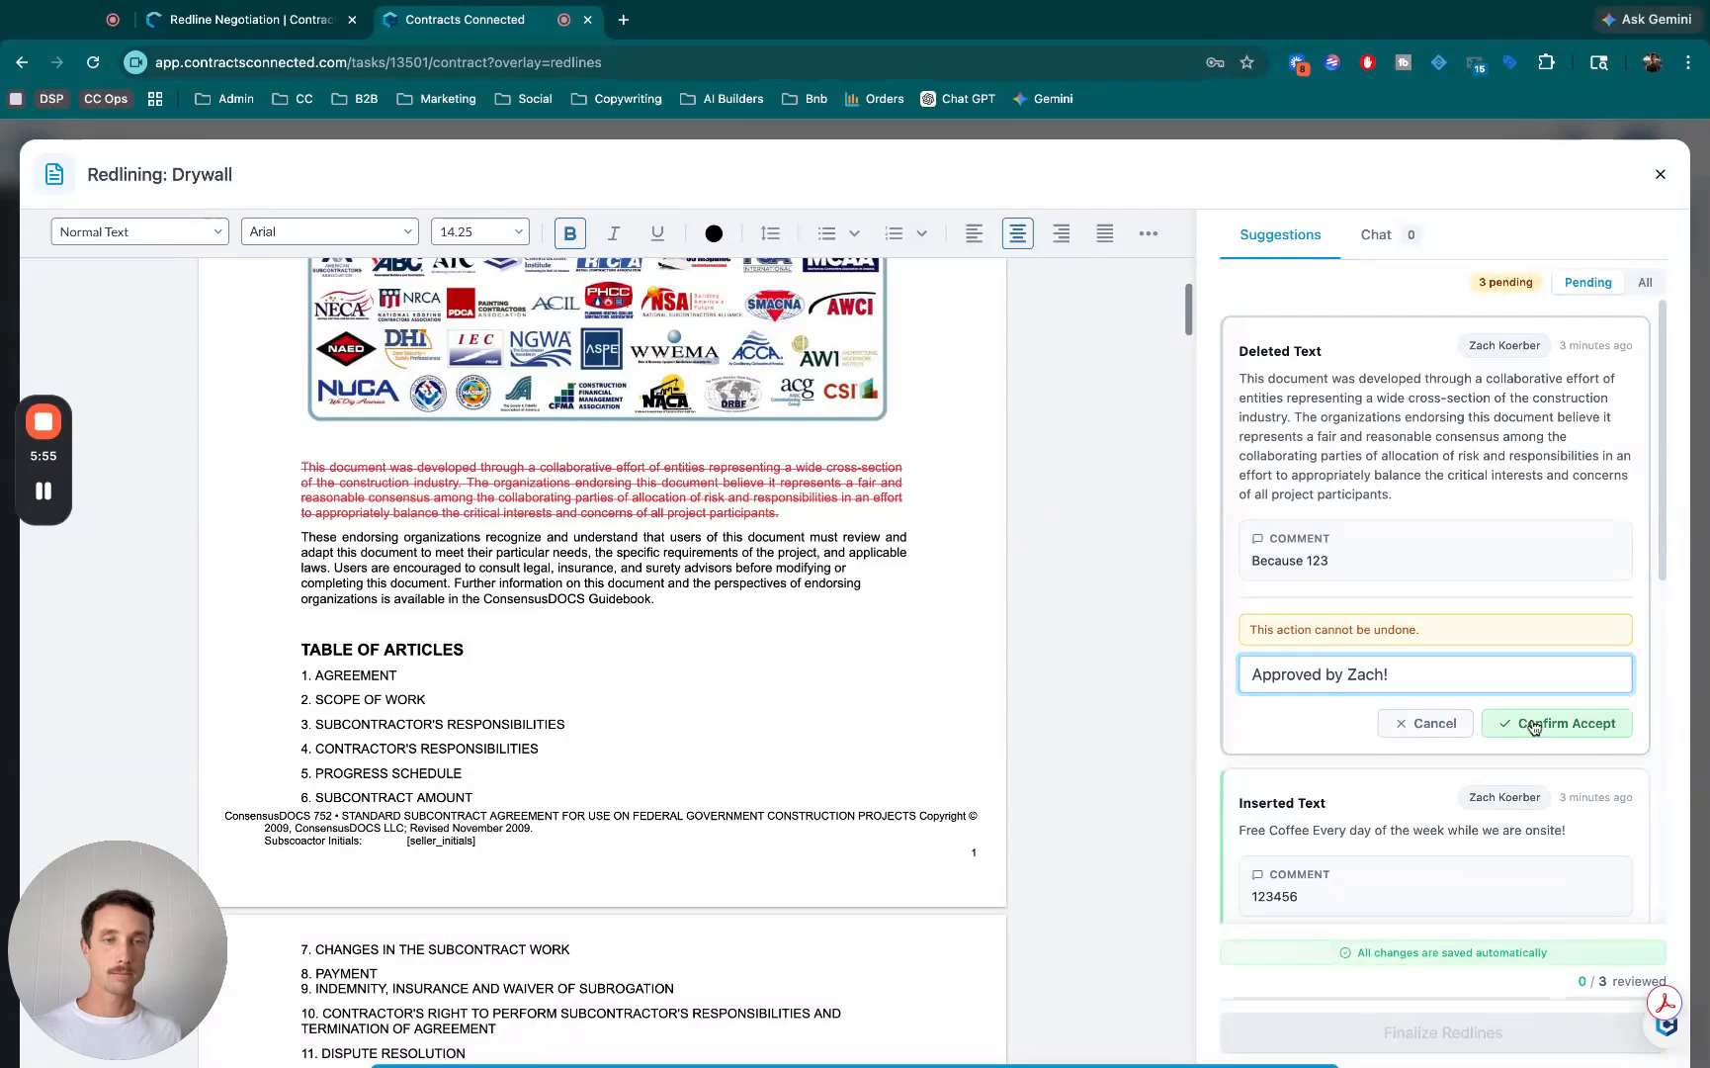
{"action": "left_click", "coordinate": [1533, 725]}
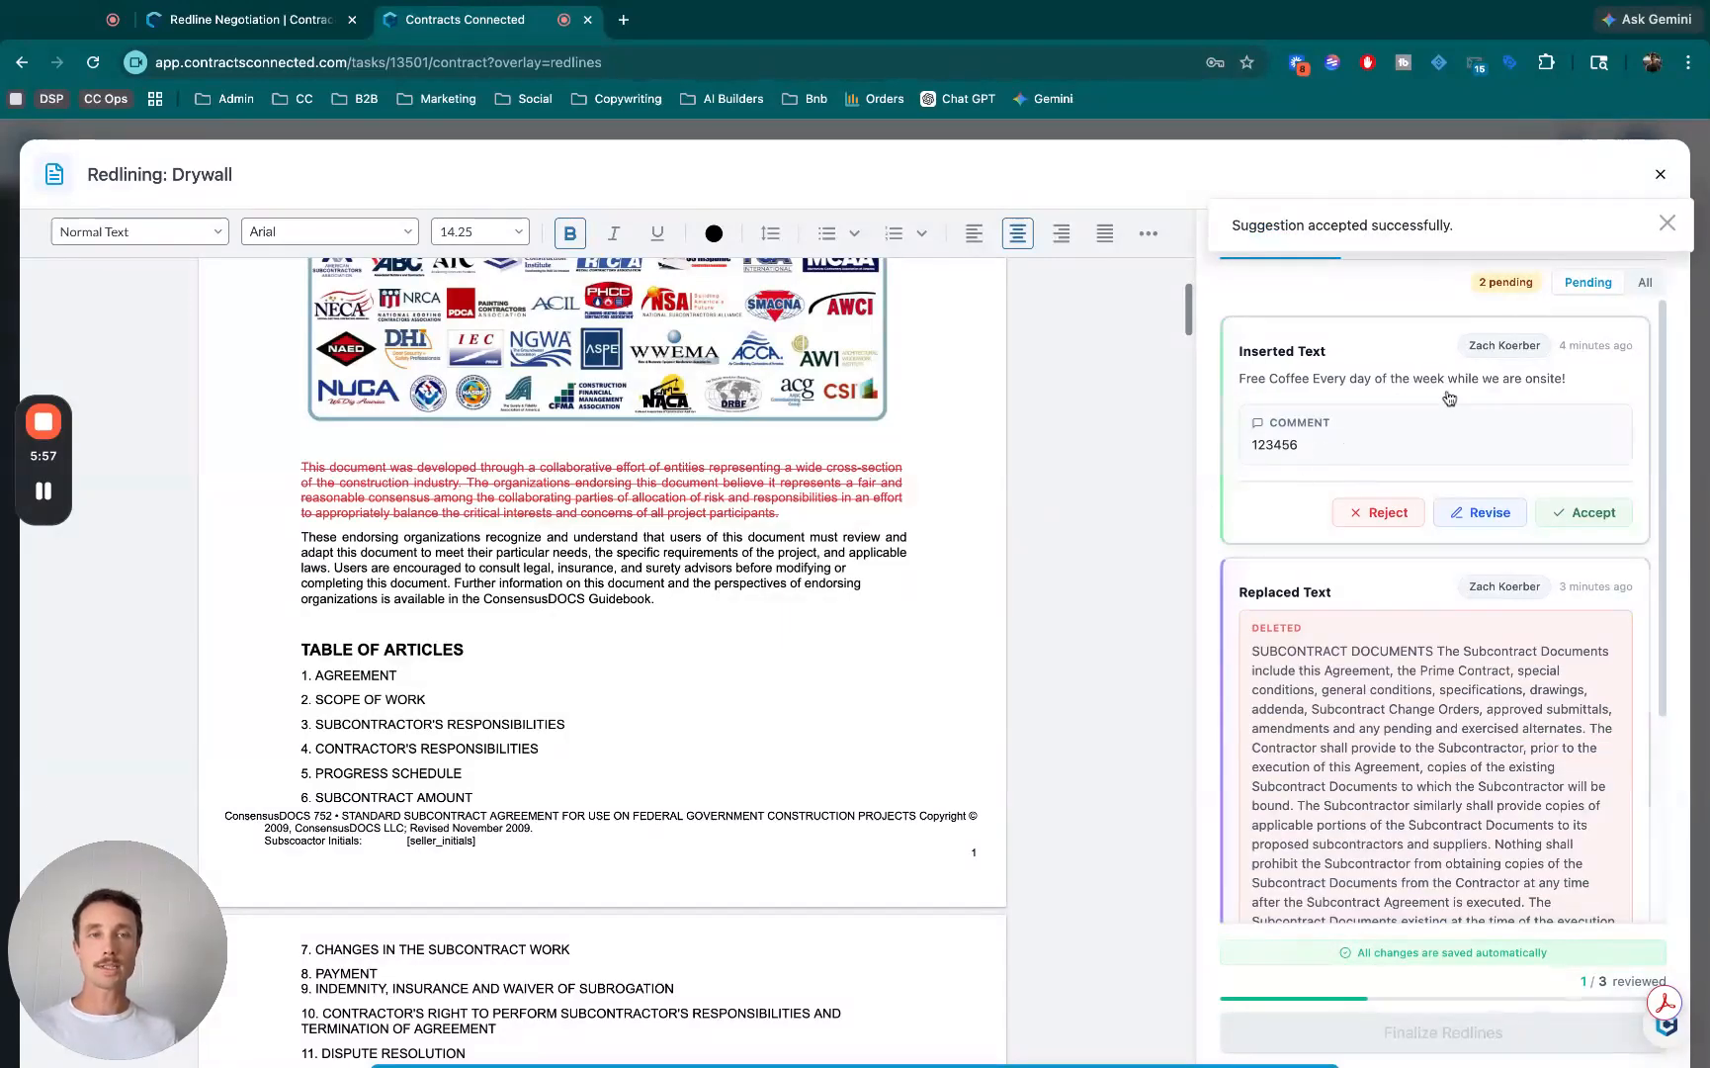
{"action": "left_click", "coordinate": [1643, 284]}
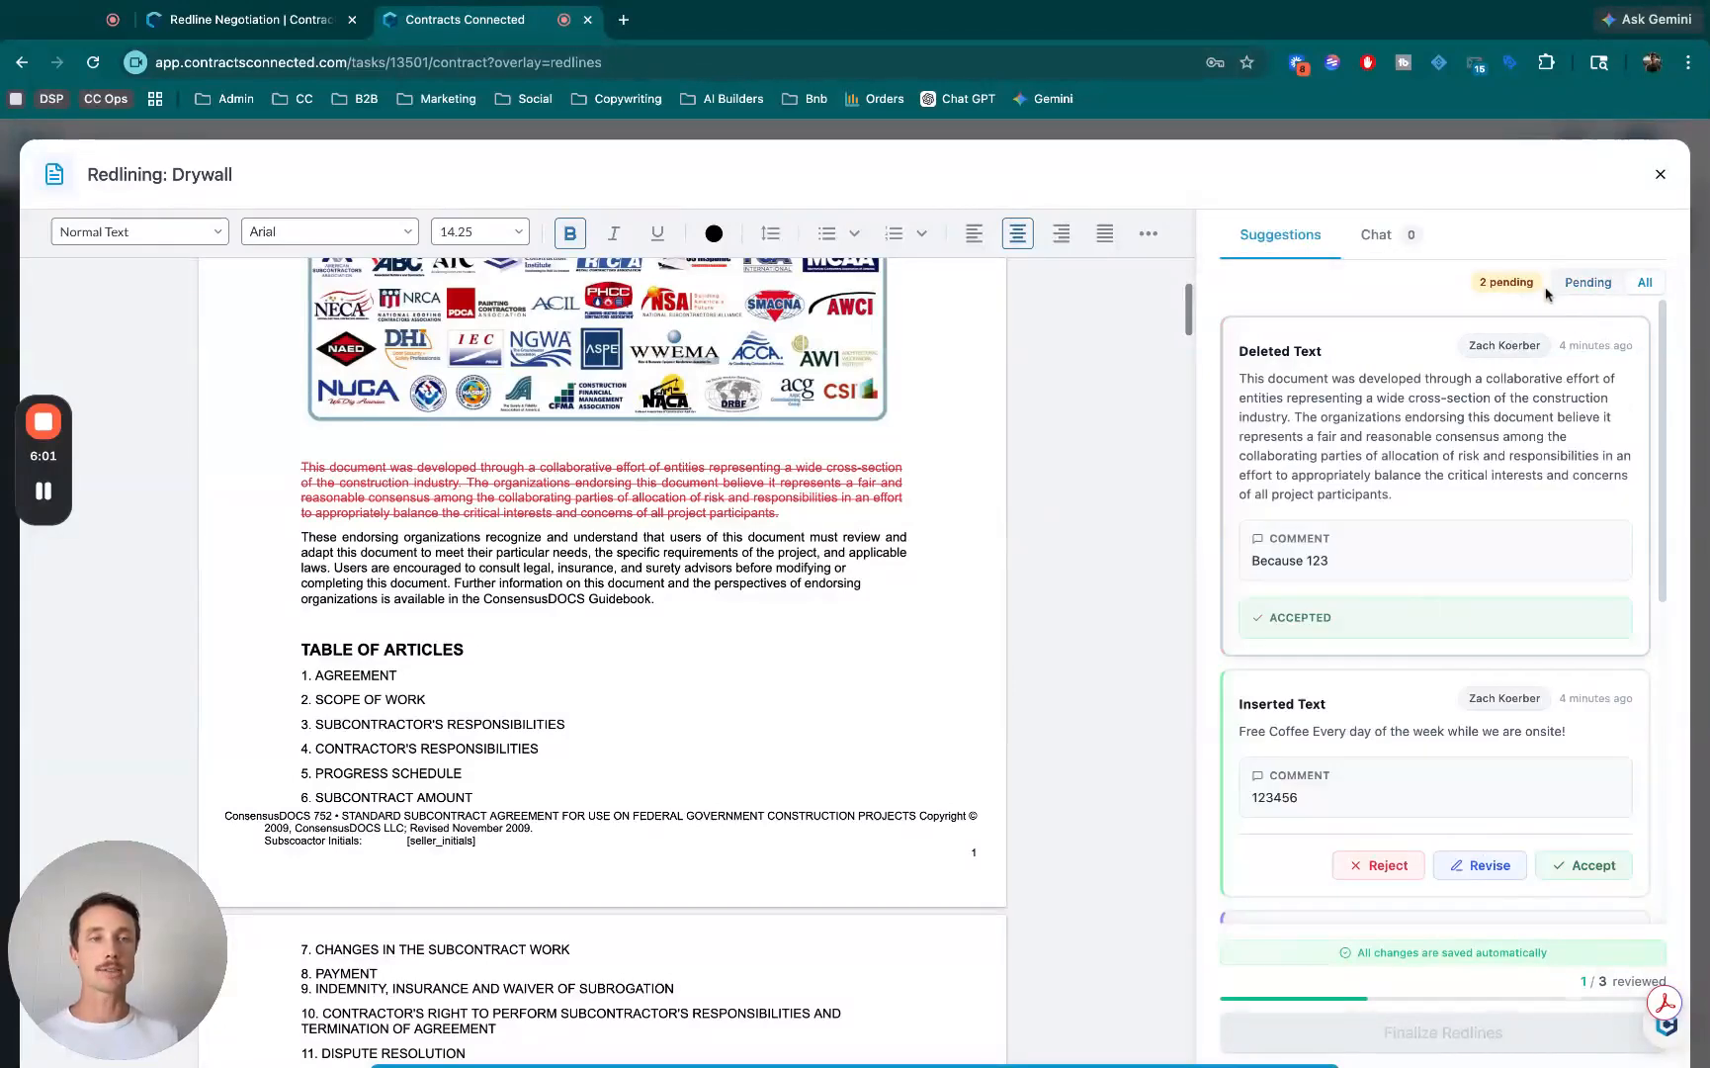
{"action": "left_click", "coordinate": [1588, 284]}
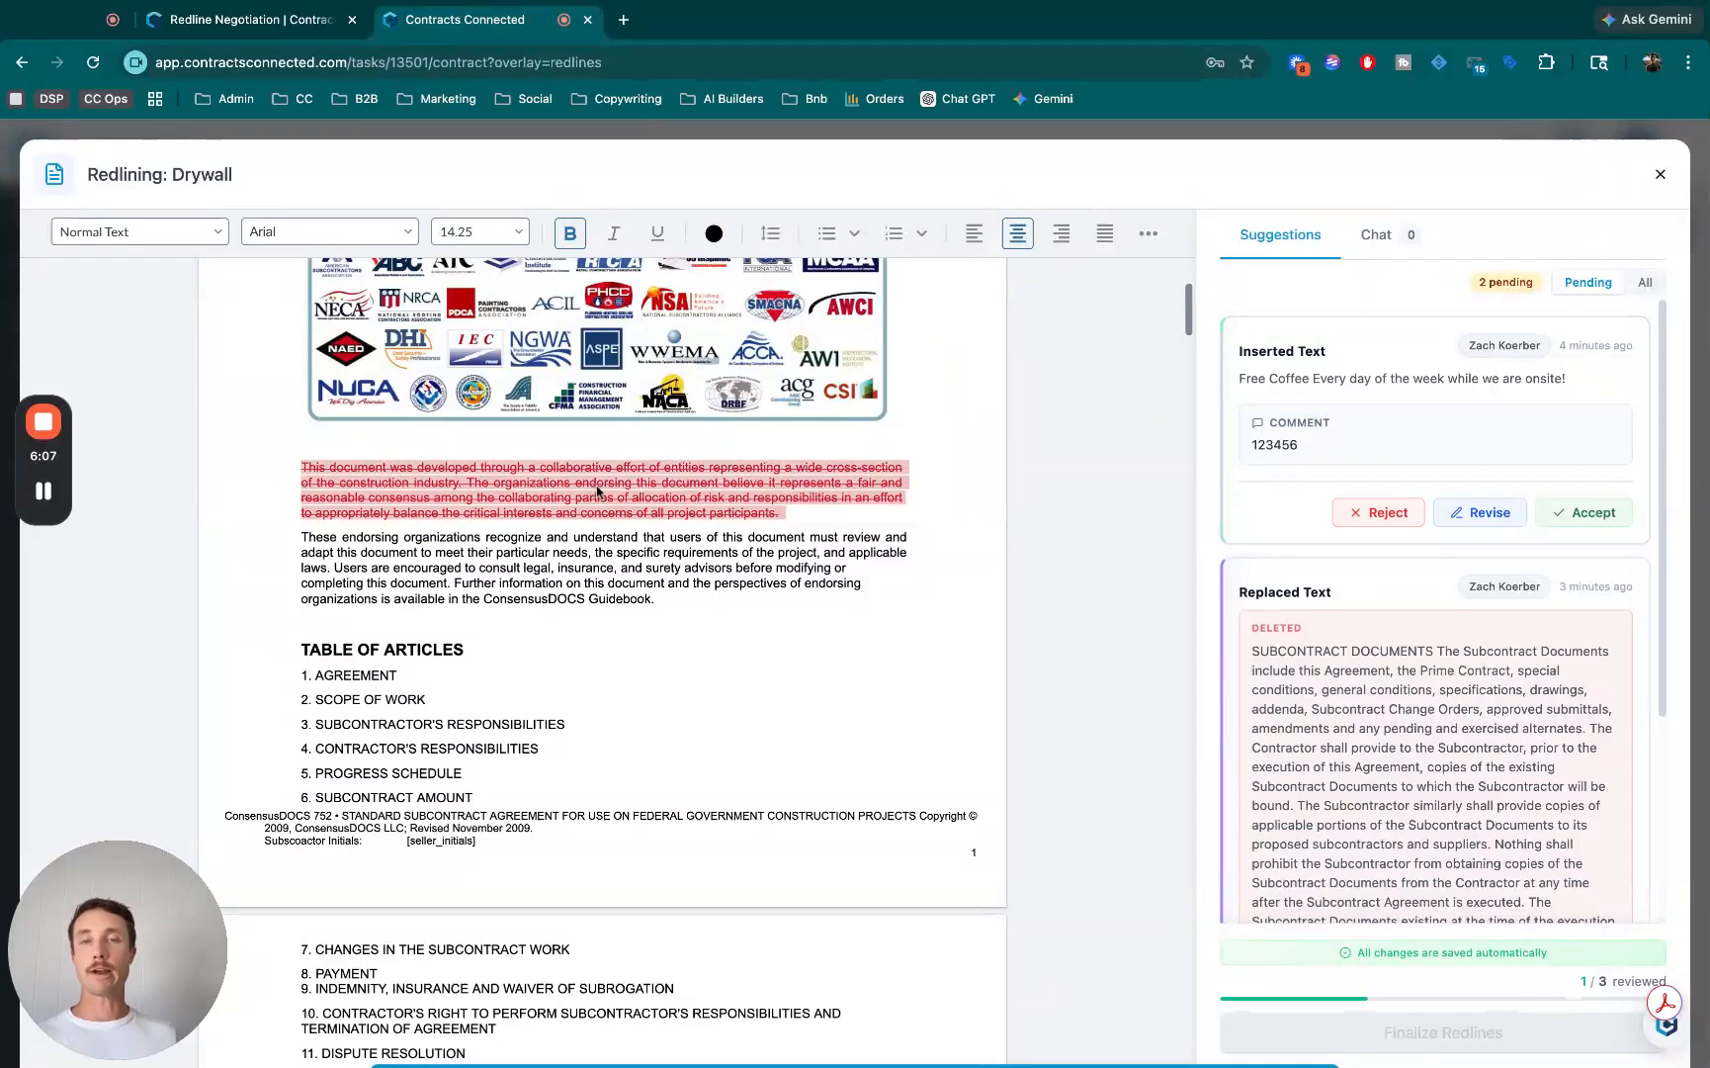
- Reject the replacement of the clause 2.3 text with the reason "This is a no go from us."
{"action": "left_click", "coordinate": [1443, 701]}
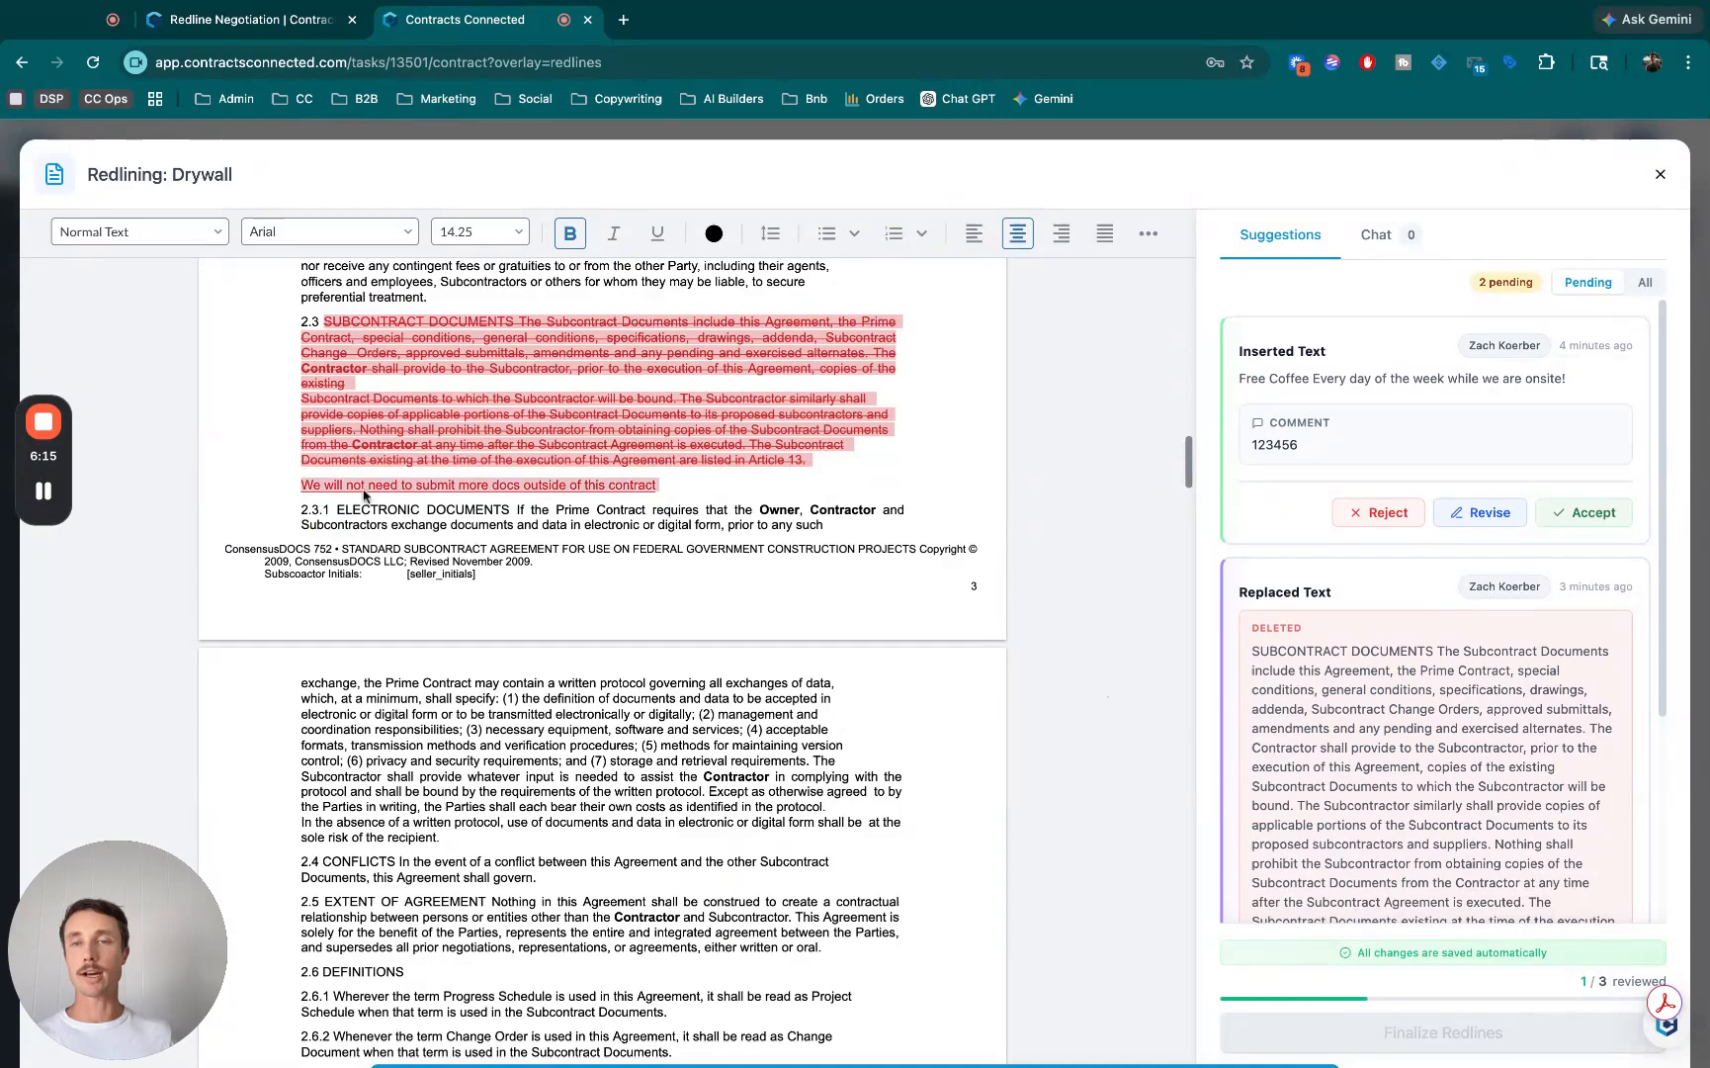
{"action": "scroll", "coordinate": [1454, 758], "scroll_direction": "down", "scroll_amount": 3}
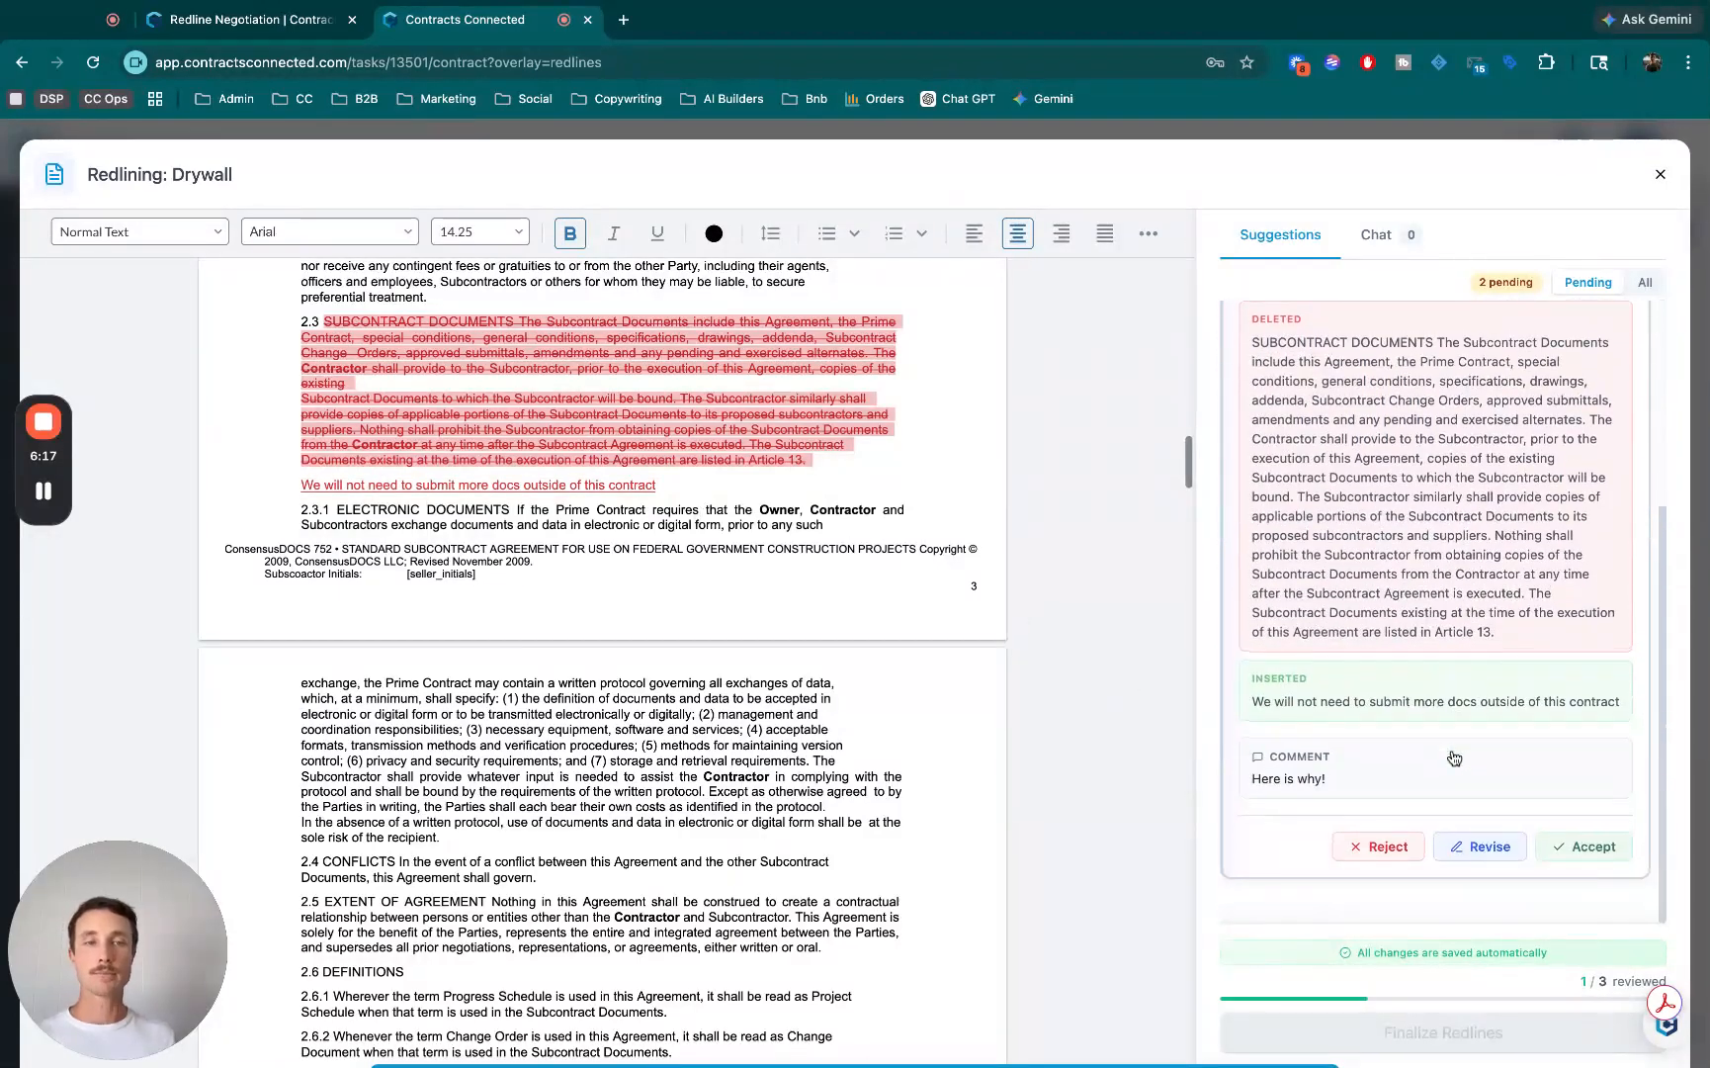
{"action": "left_click", "coordinate": [1382, 852]}
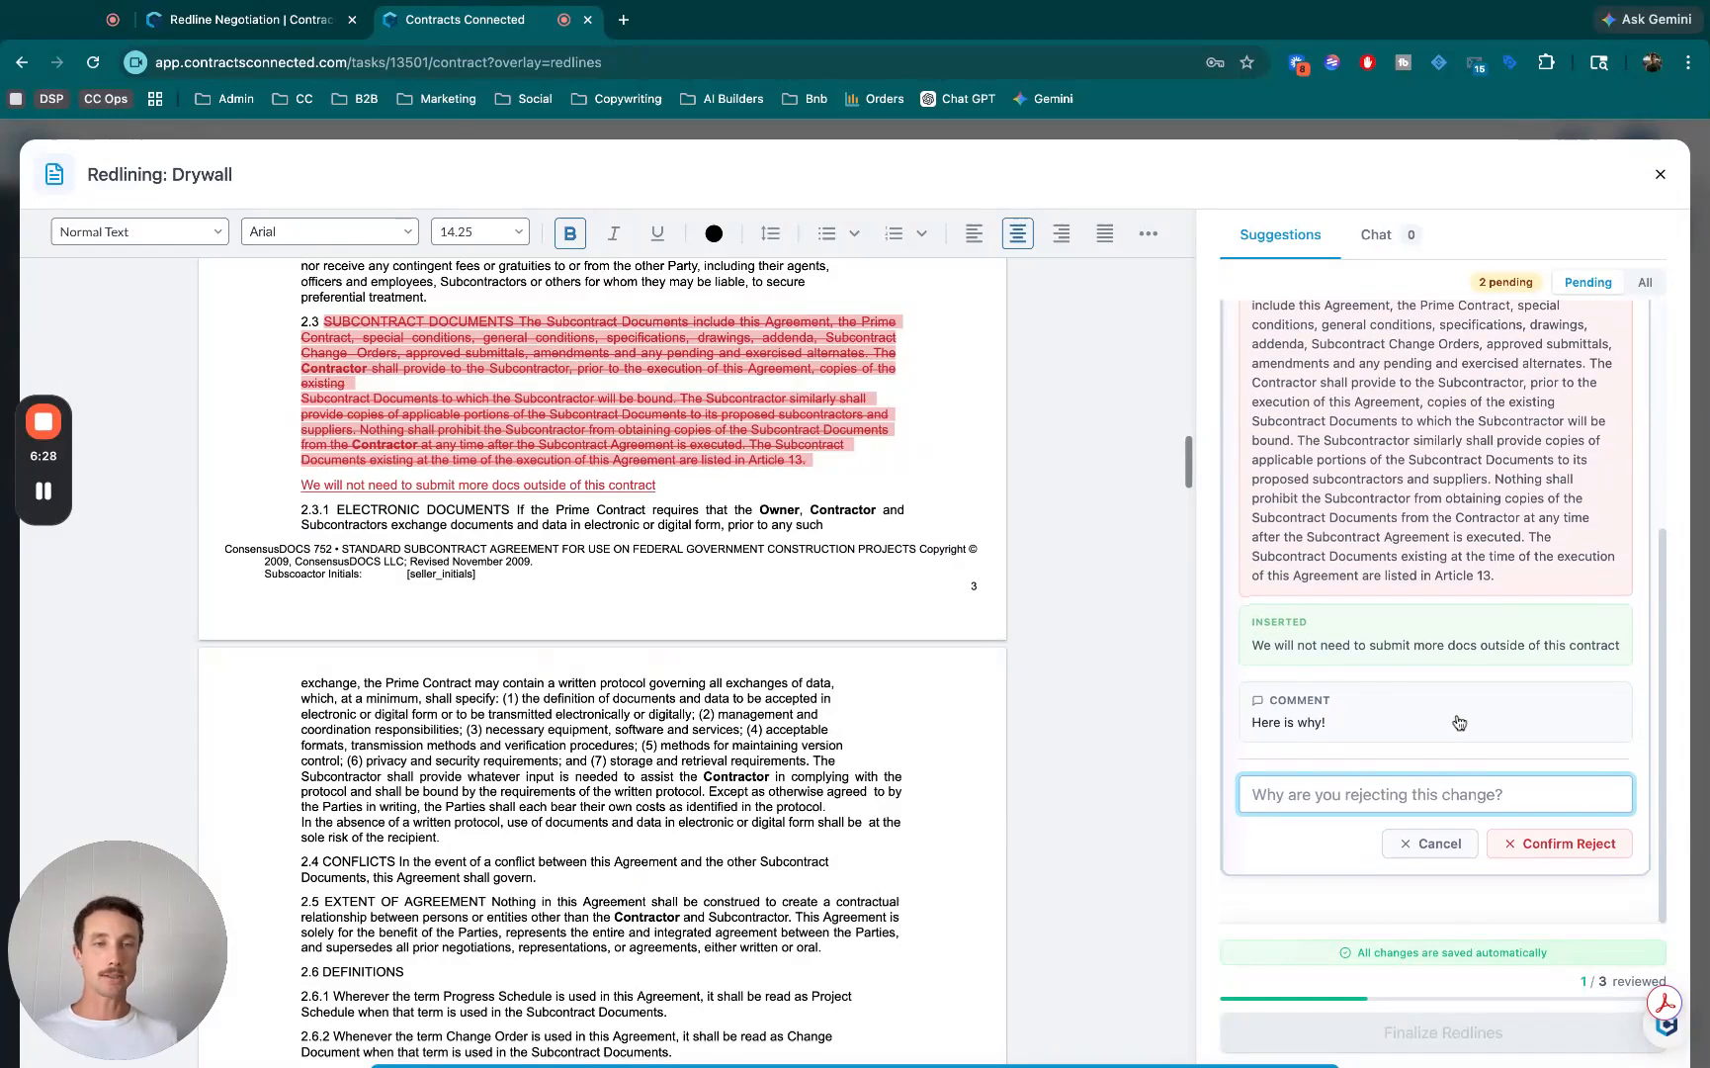
{"action": "type", "text": "This is a no go "}
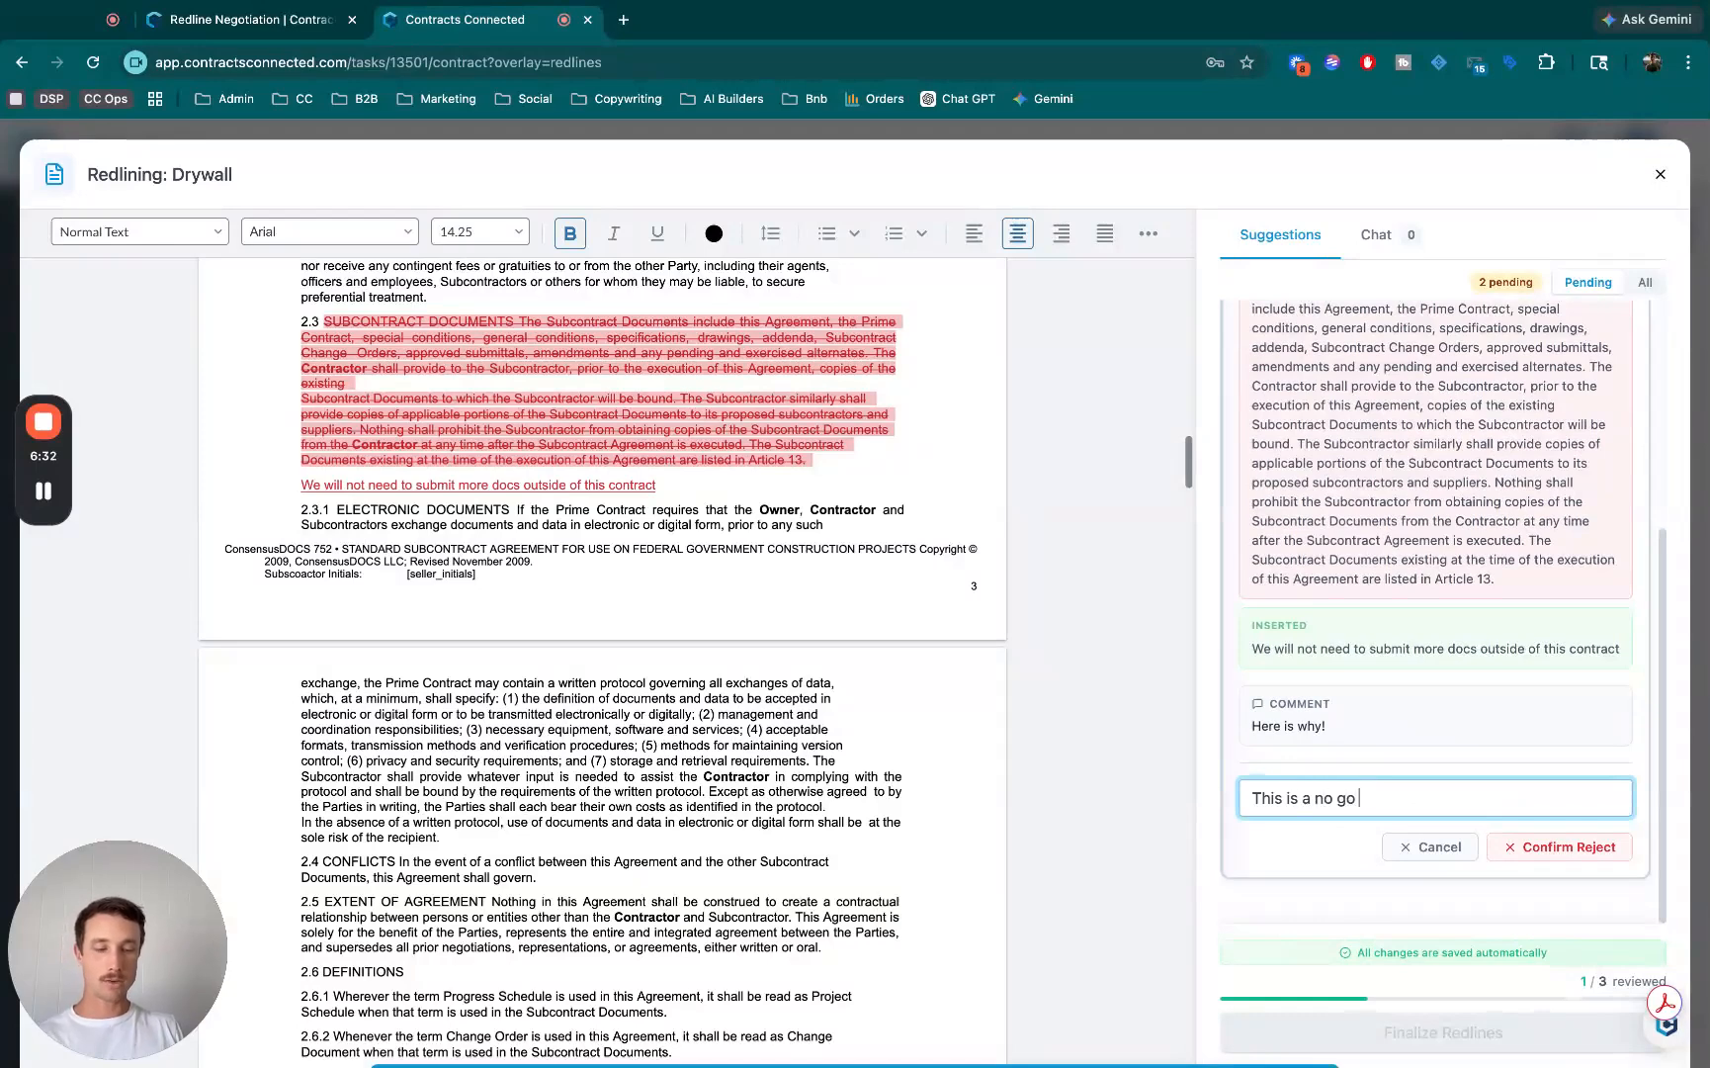
{"action": "type", "text": "from us."}
{"action": "left_click", "coordinate": [1558, 846]}
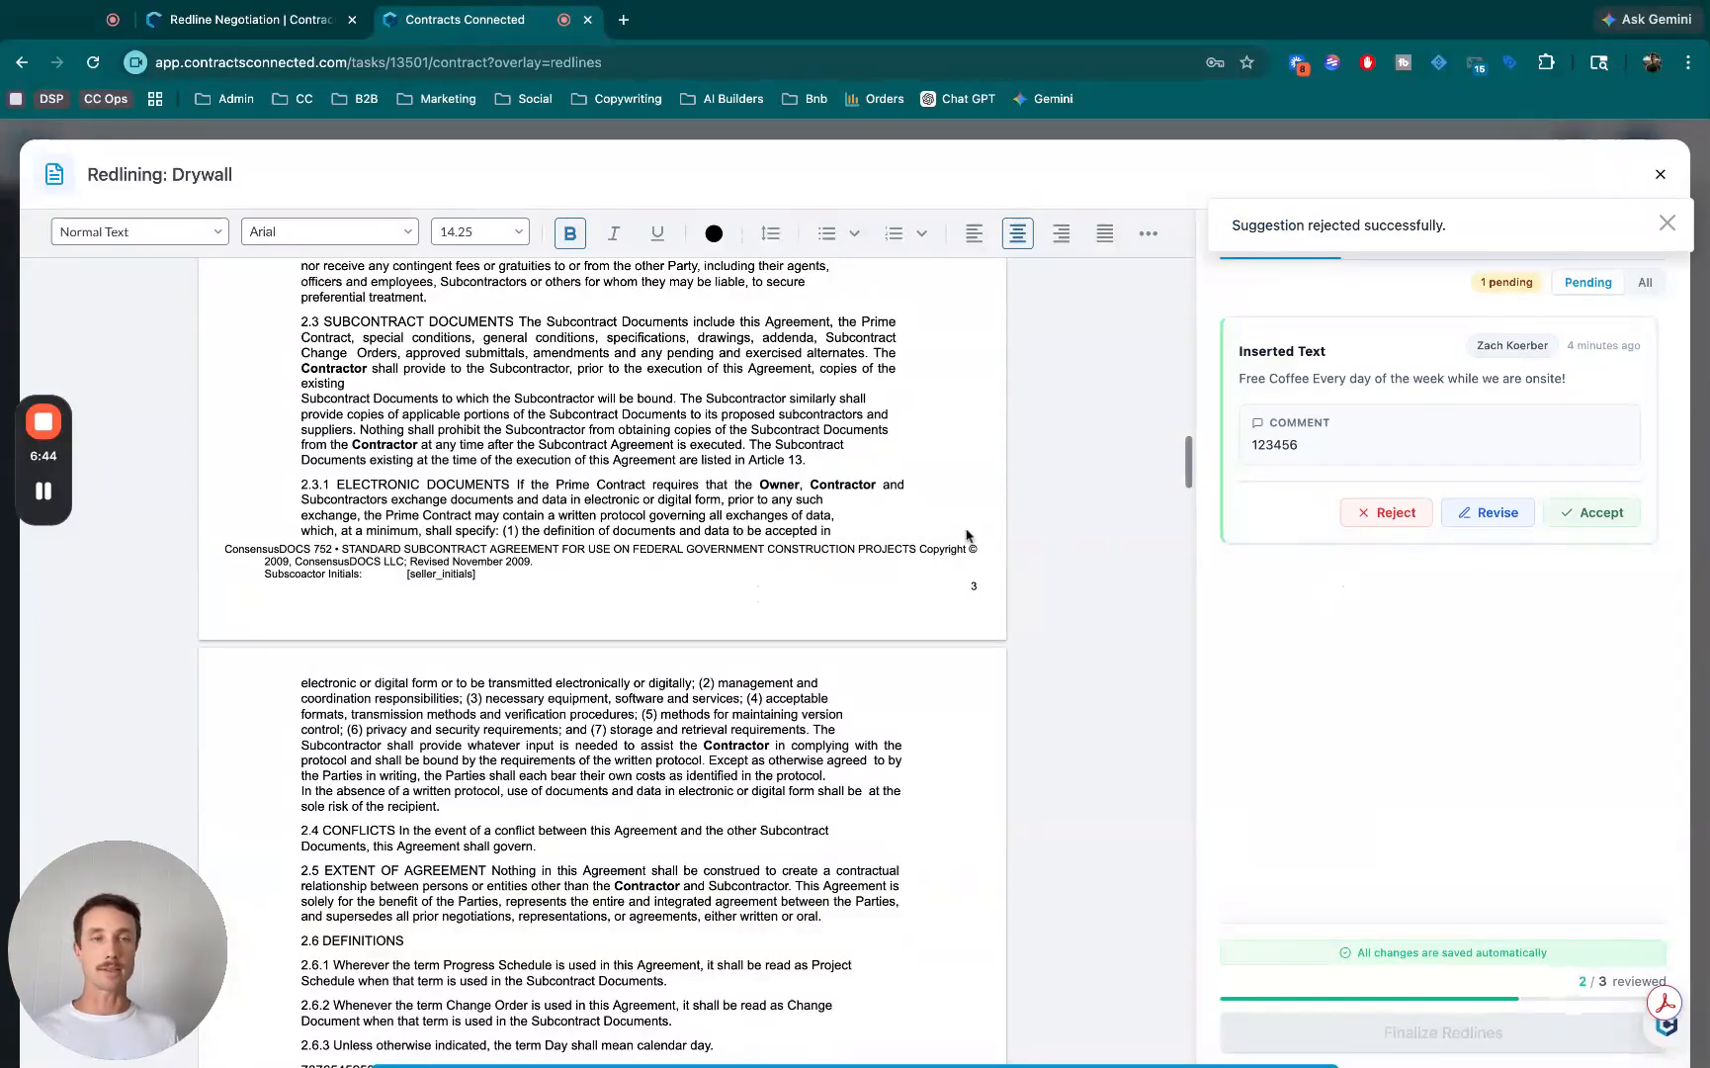
- Revise the inserted free coffee suggestion to read "Free Coffee Every Monday of the week while we are onsite!" and apply the revision
{"action": "left_click", "coordinate": [1375, 392]}
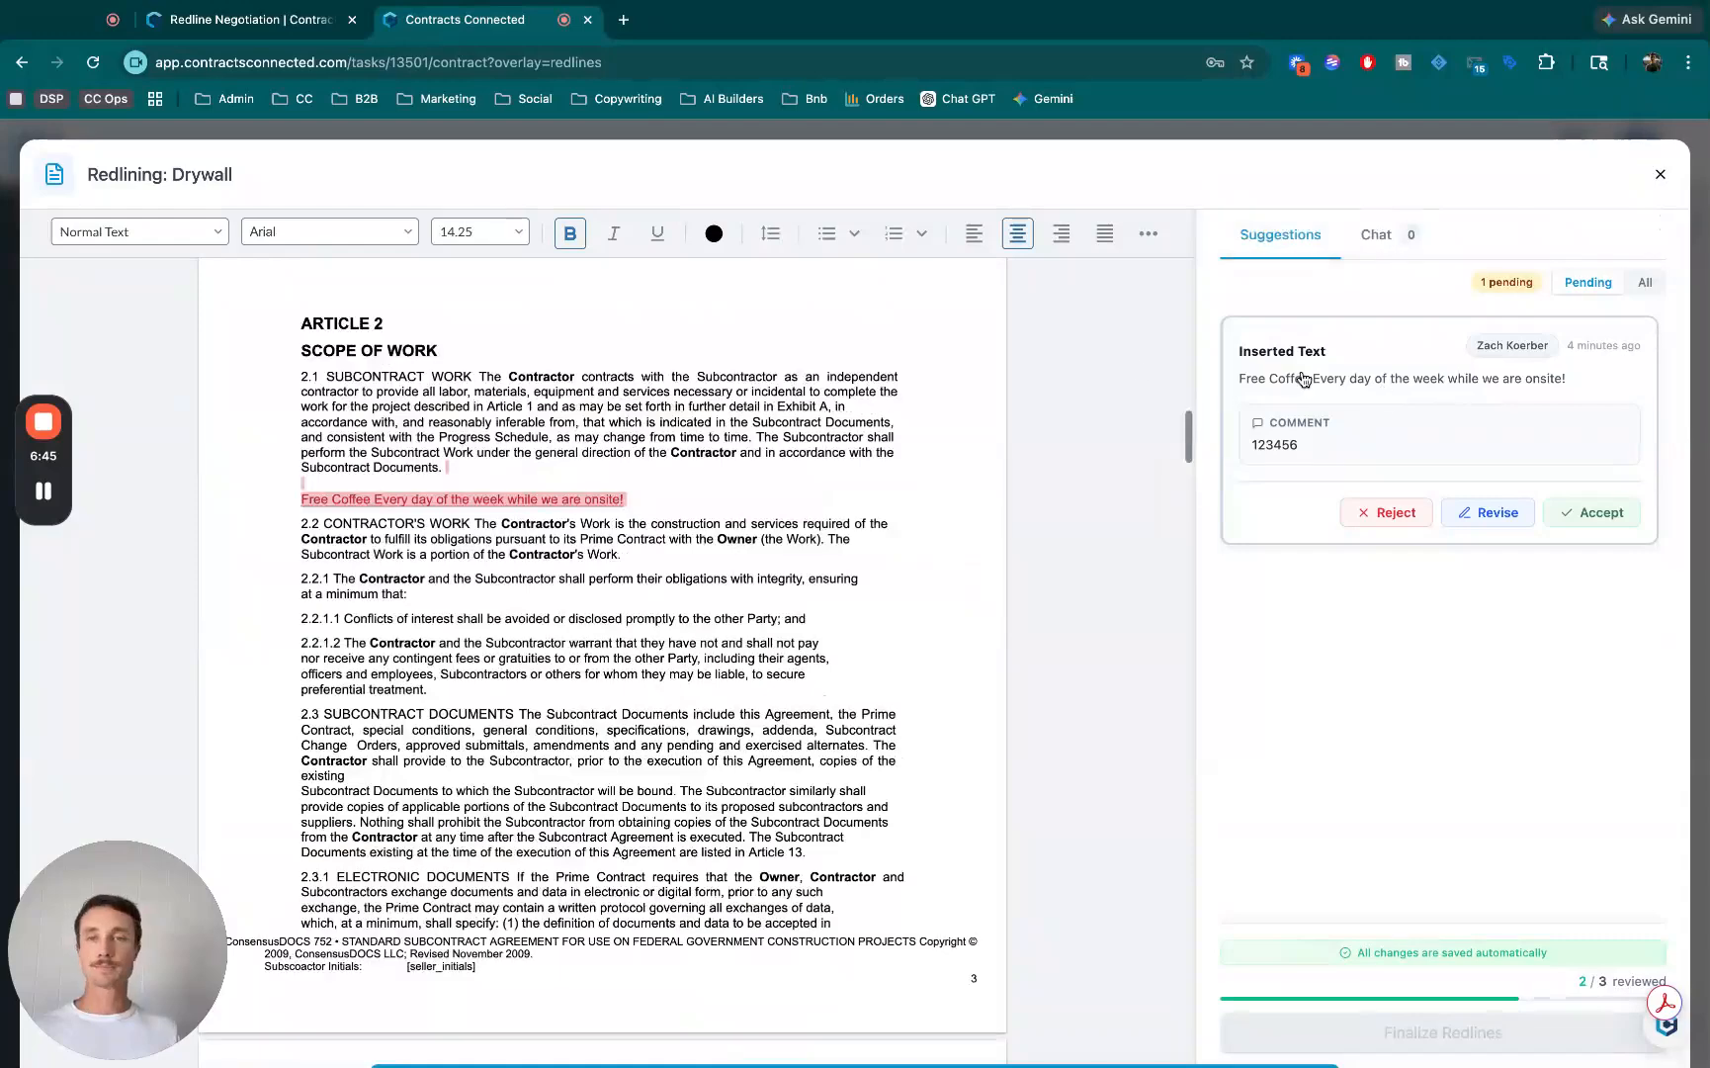
{"action": "left_click", "coordinate": [1500, 516]}
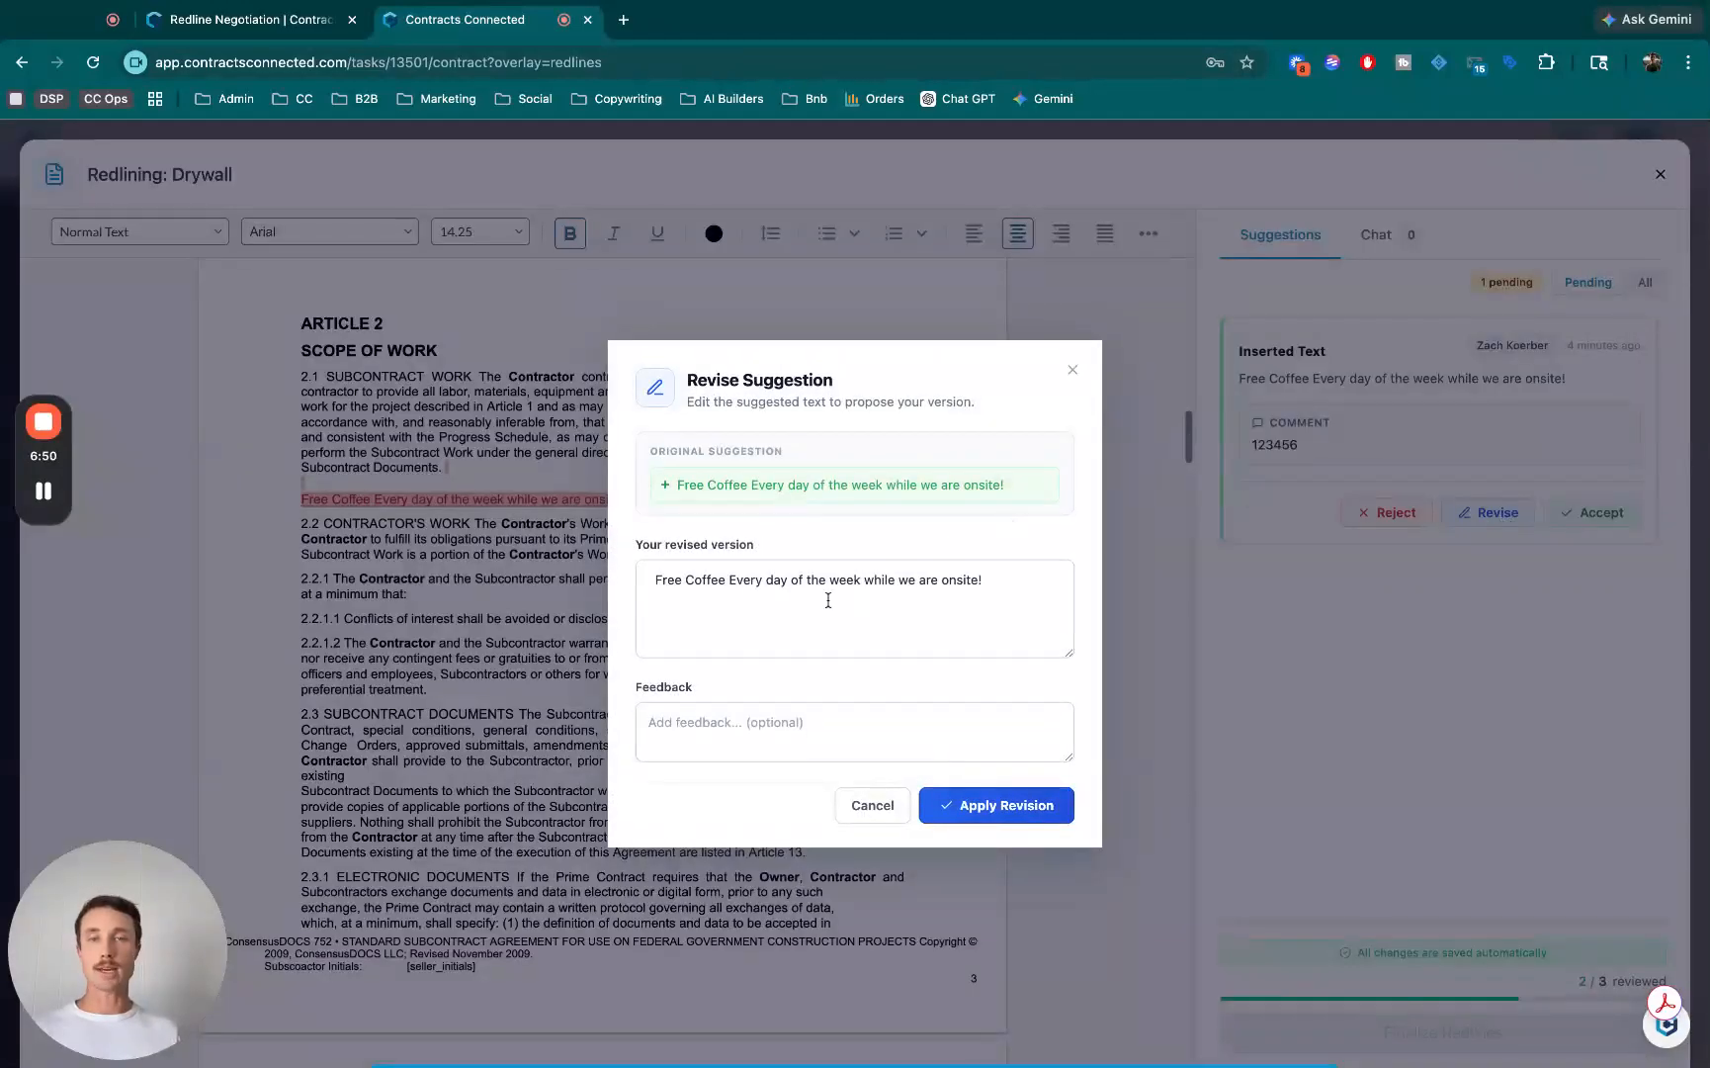
{"action": "double_click", "coordinate": [779, 581]}
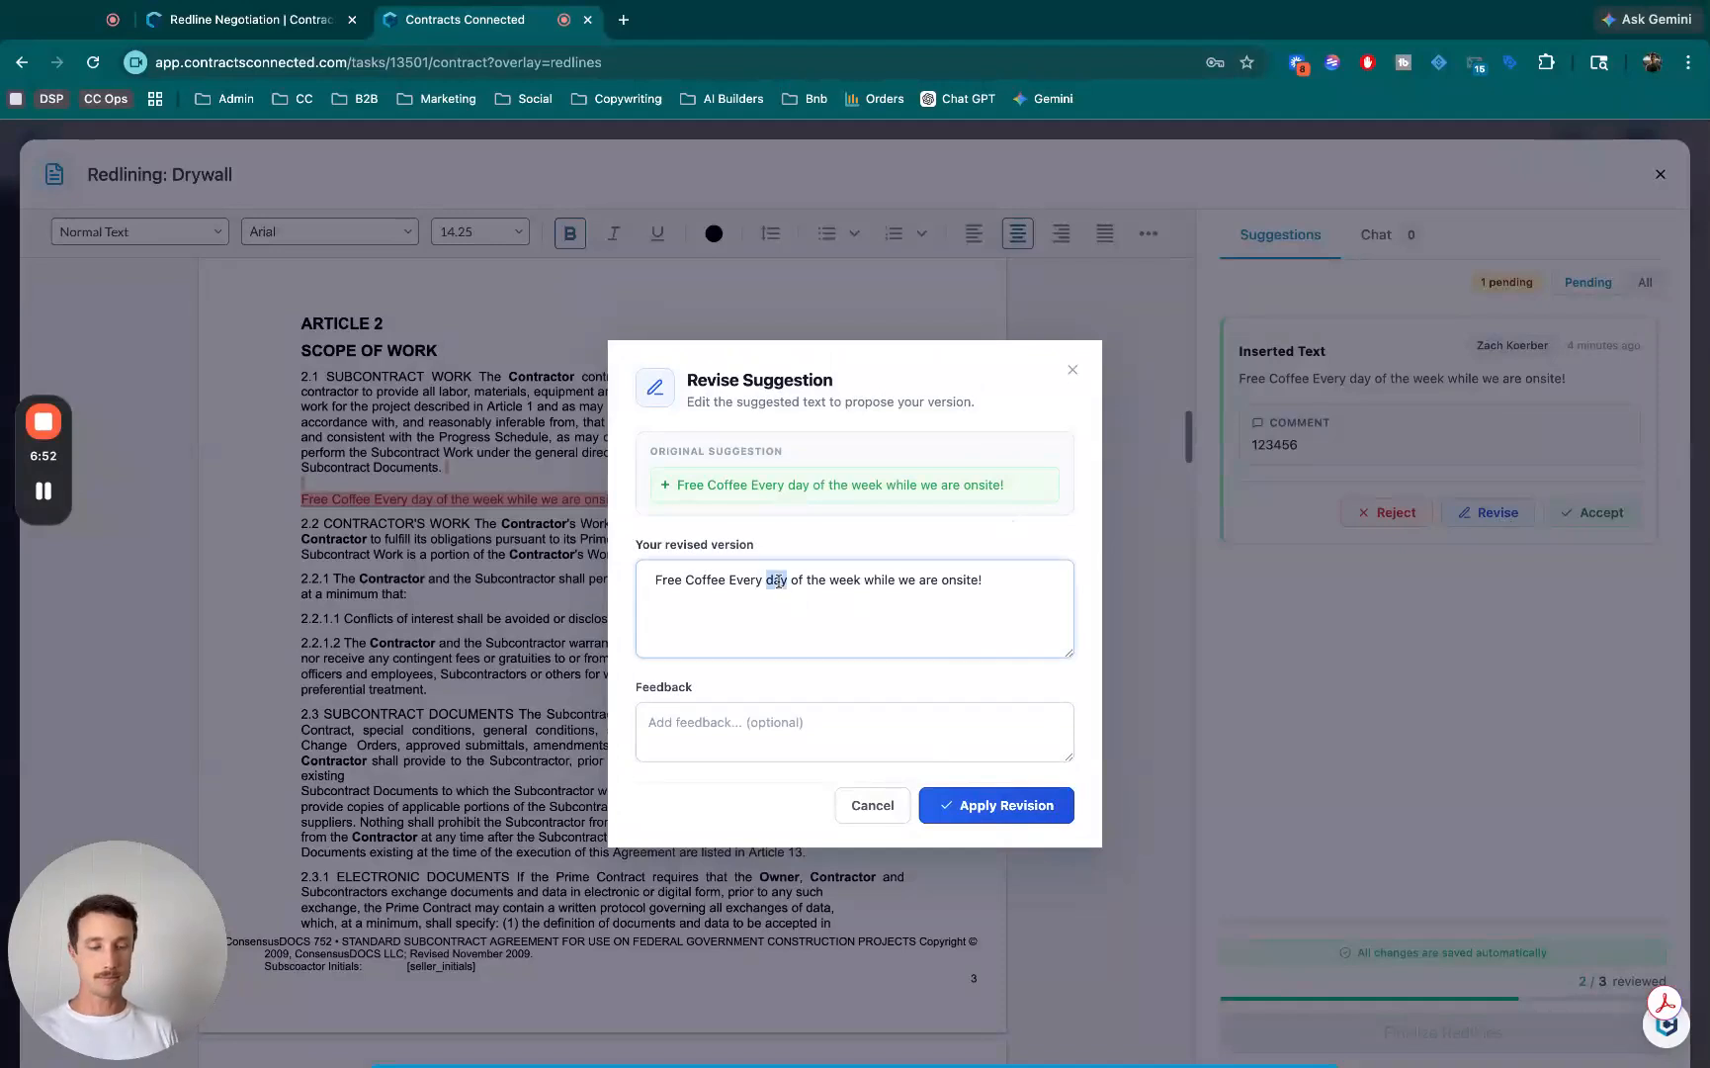
{"action": "type", "text": "Monday"}
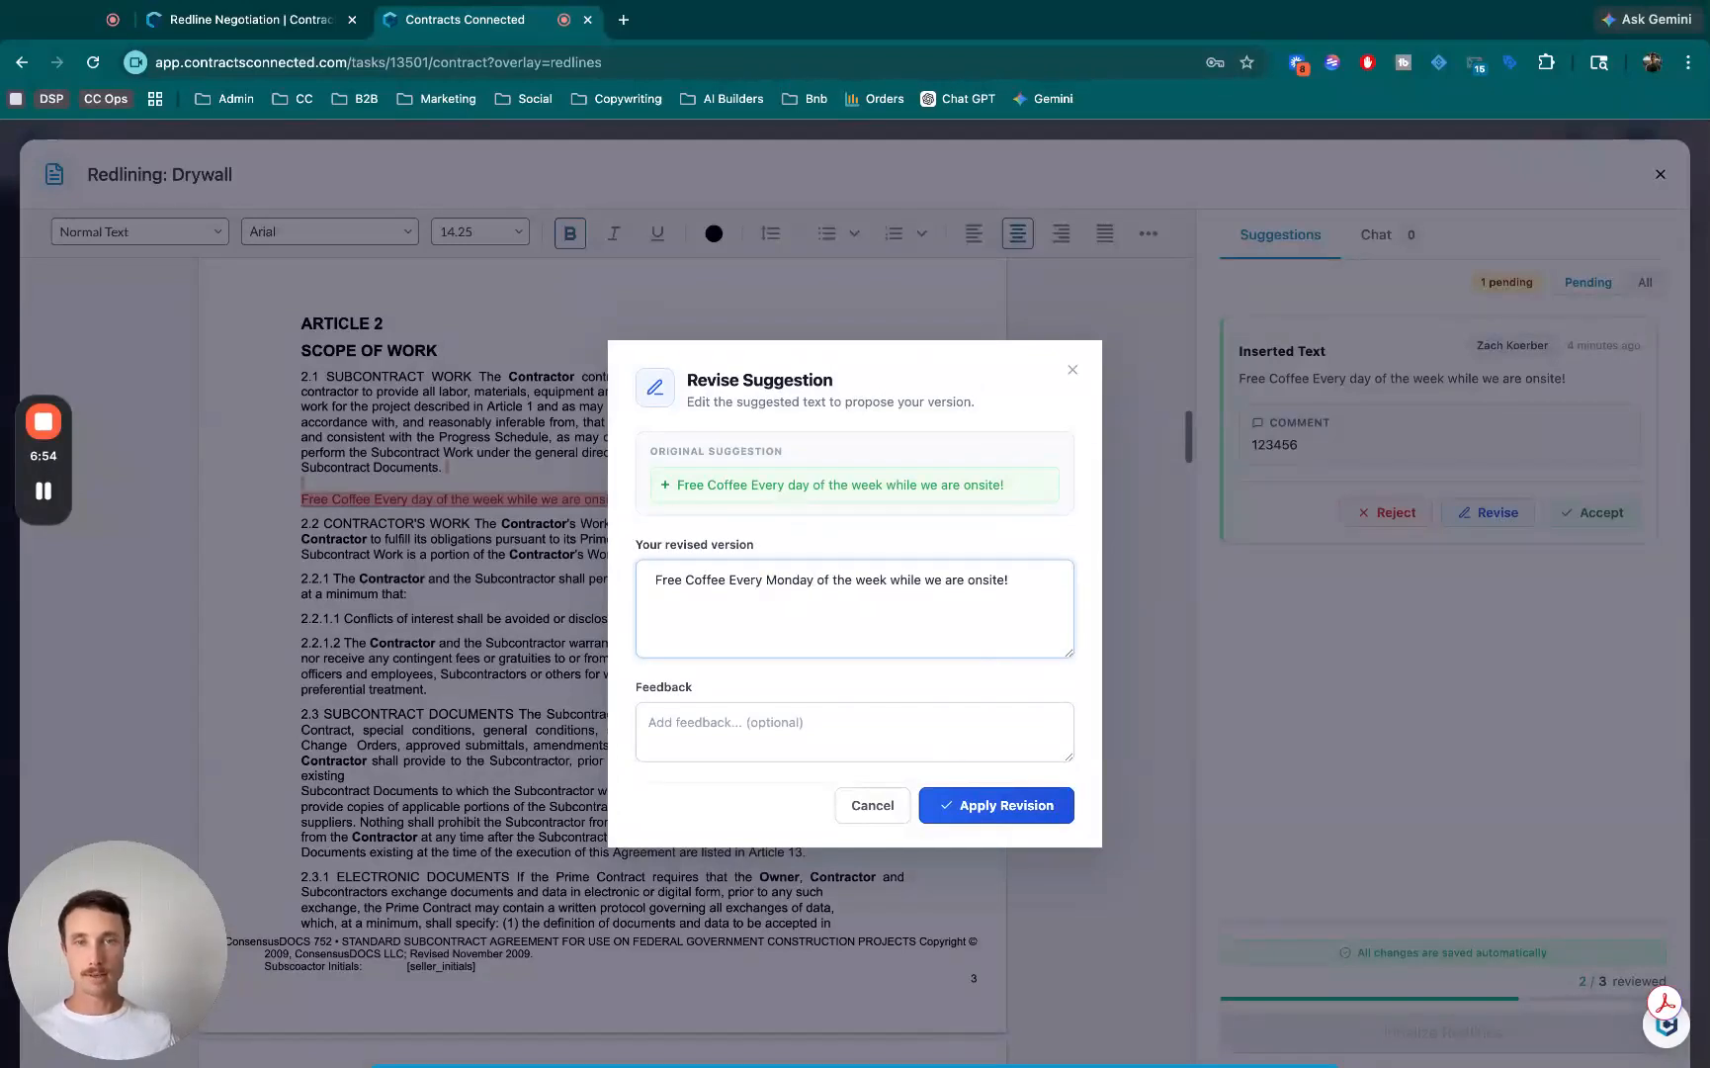
{"action": "left_click", "coordinate": [1022, 815]}
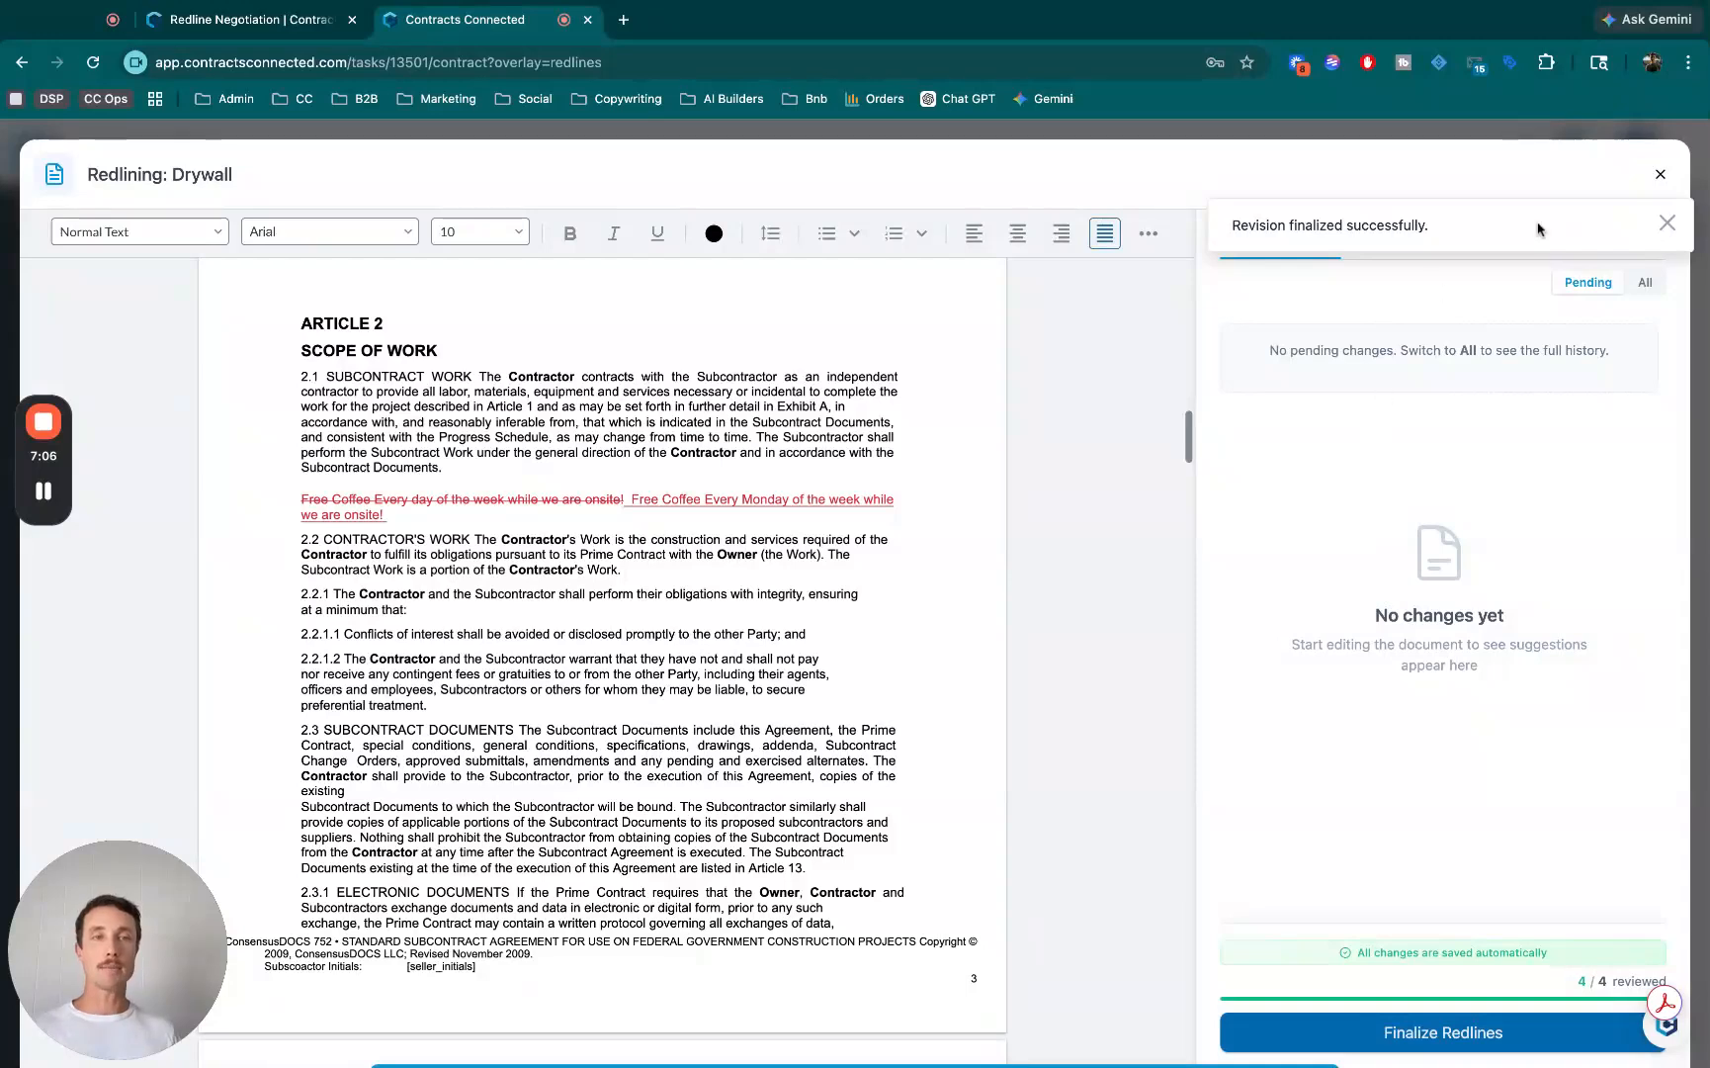
- Post the internal team chat message "Check this out!" citing the Monday coffee revision, and locate the cited change in the contract
{"action": "left_click", "coordinate": [1665, 225]}
{"action": "left_click", "coordinate": [1371, 239]}
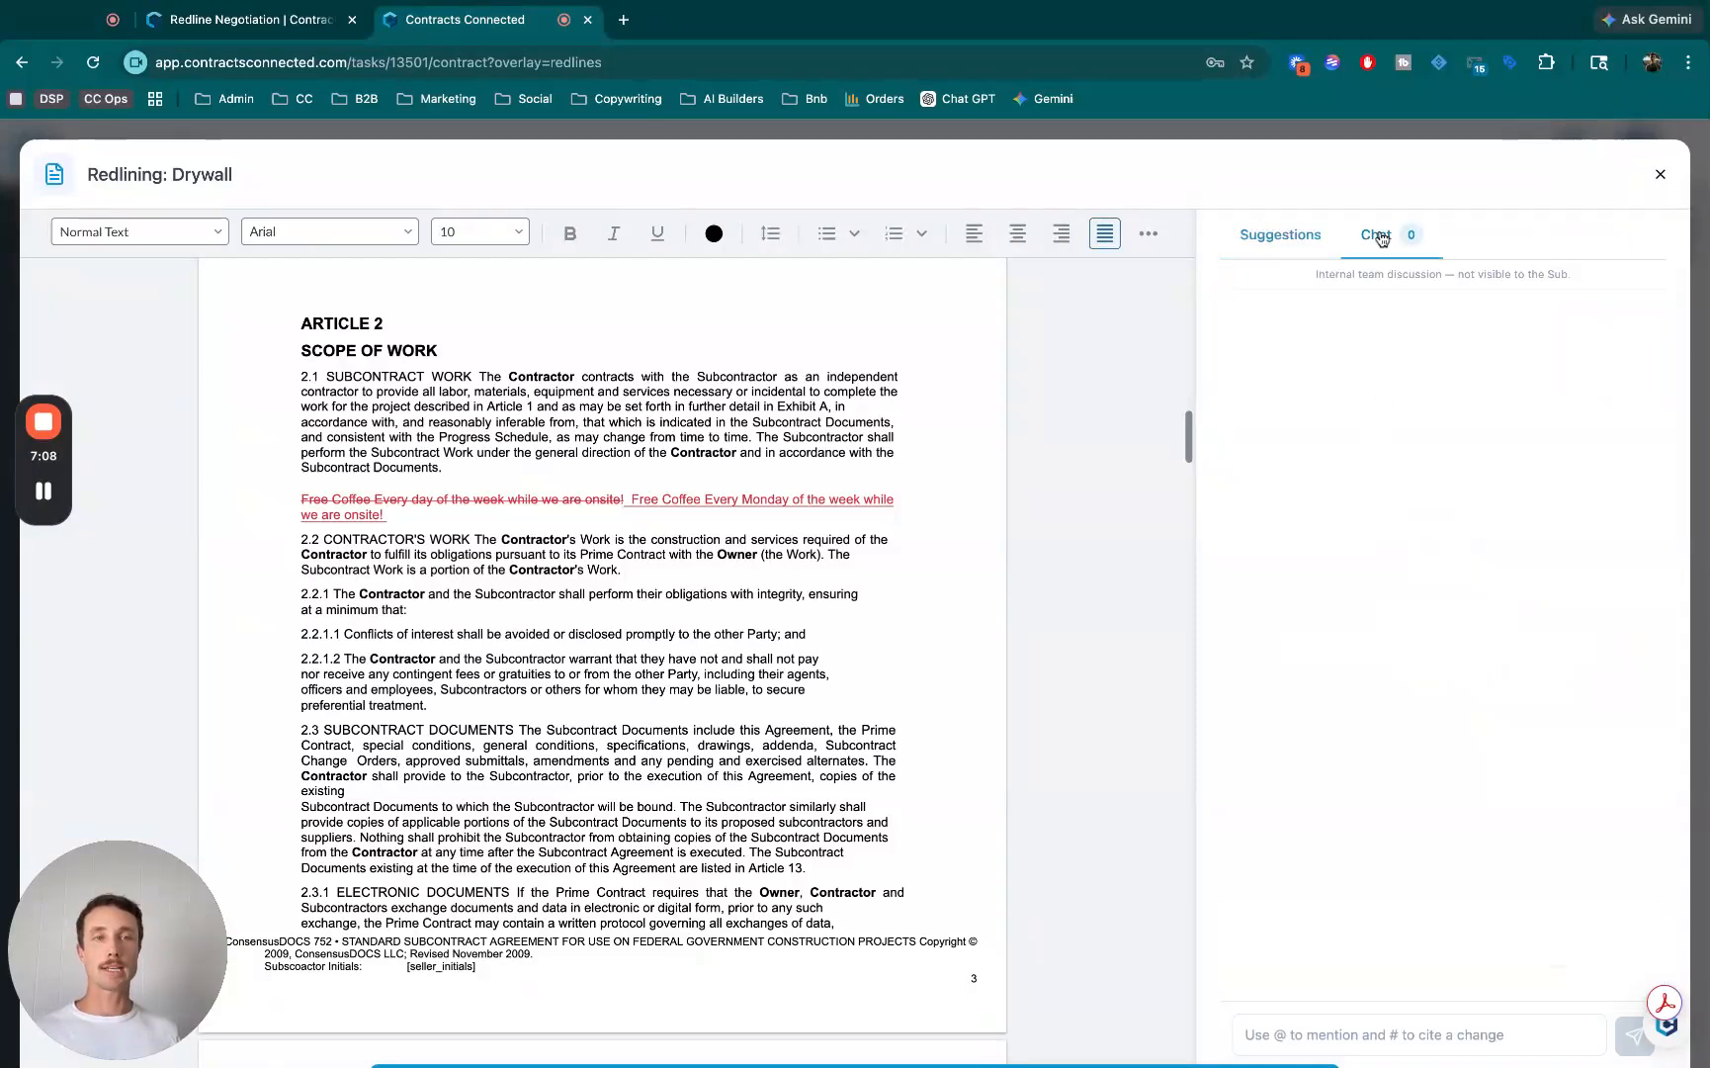
{"action": "left_click", "coordinate": [1394, 1034]}
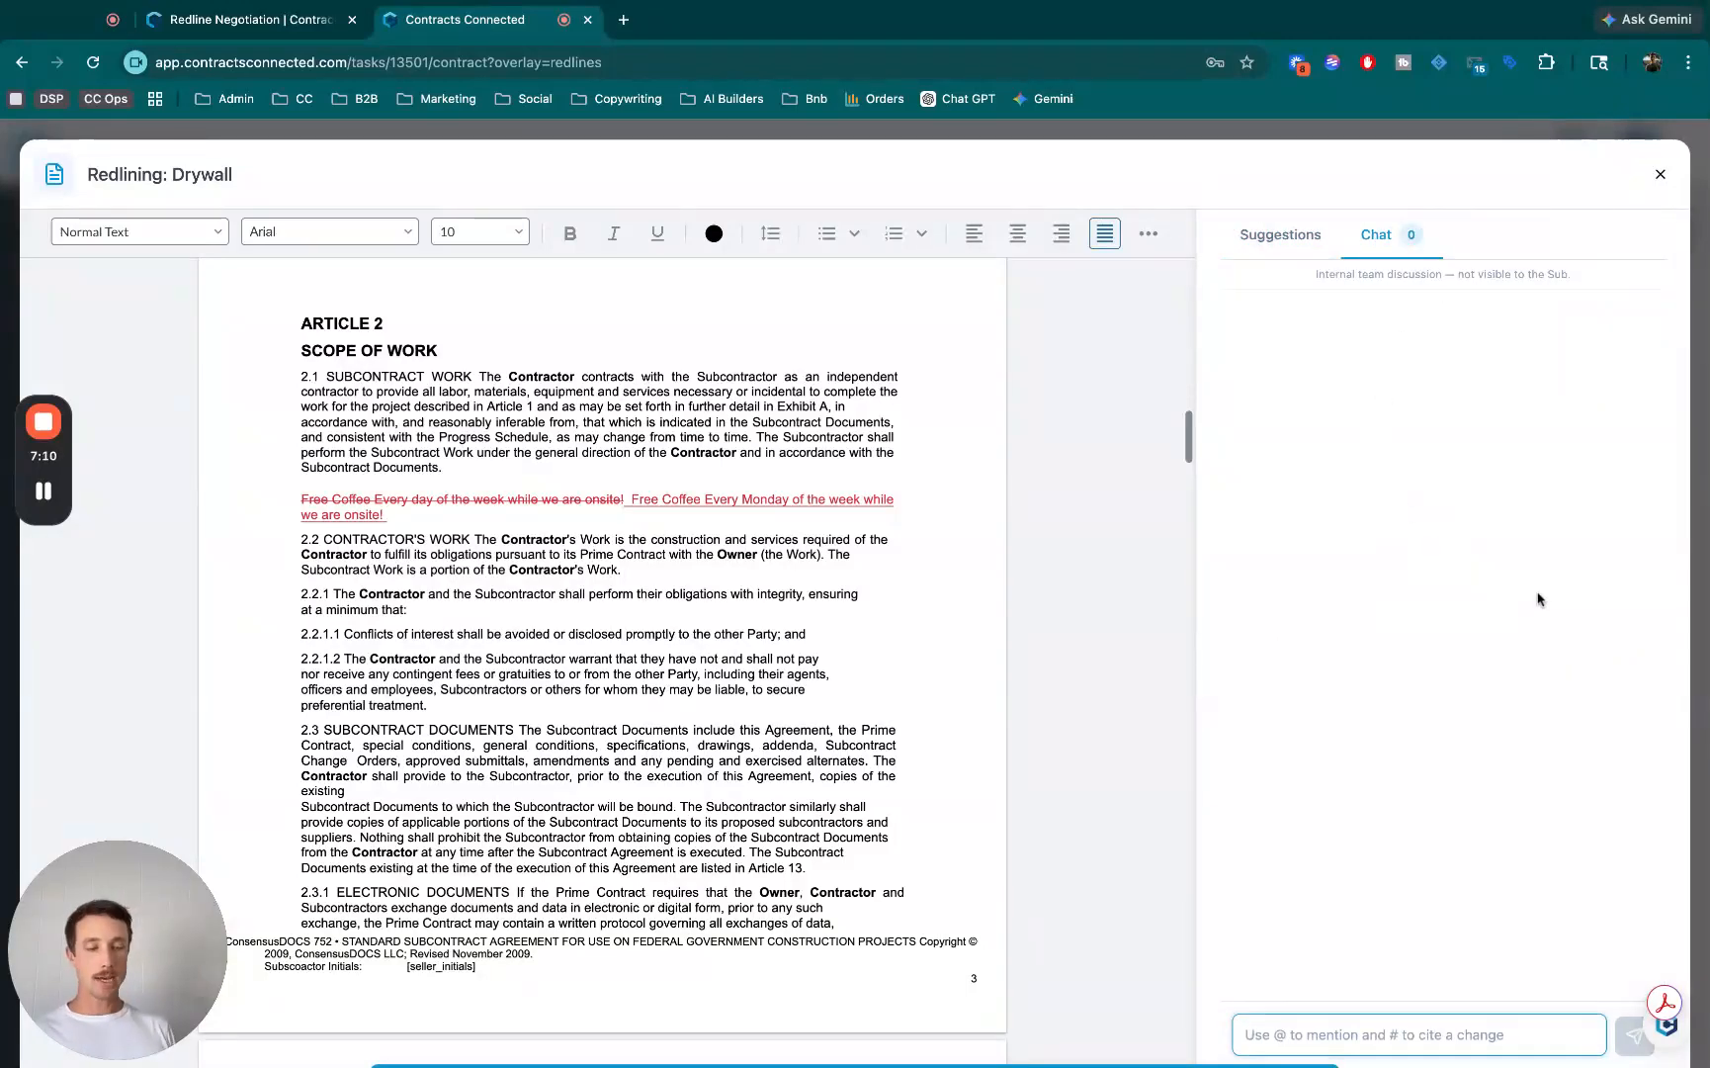
{"action": "type", "text": "@"}
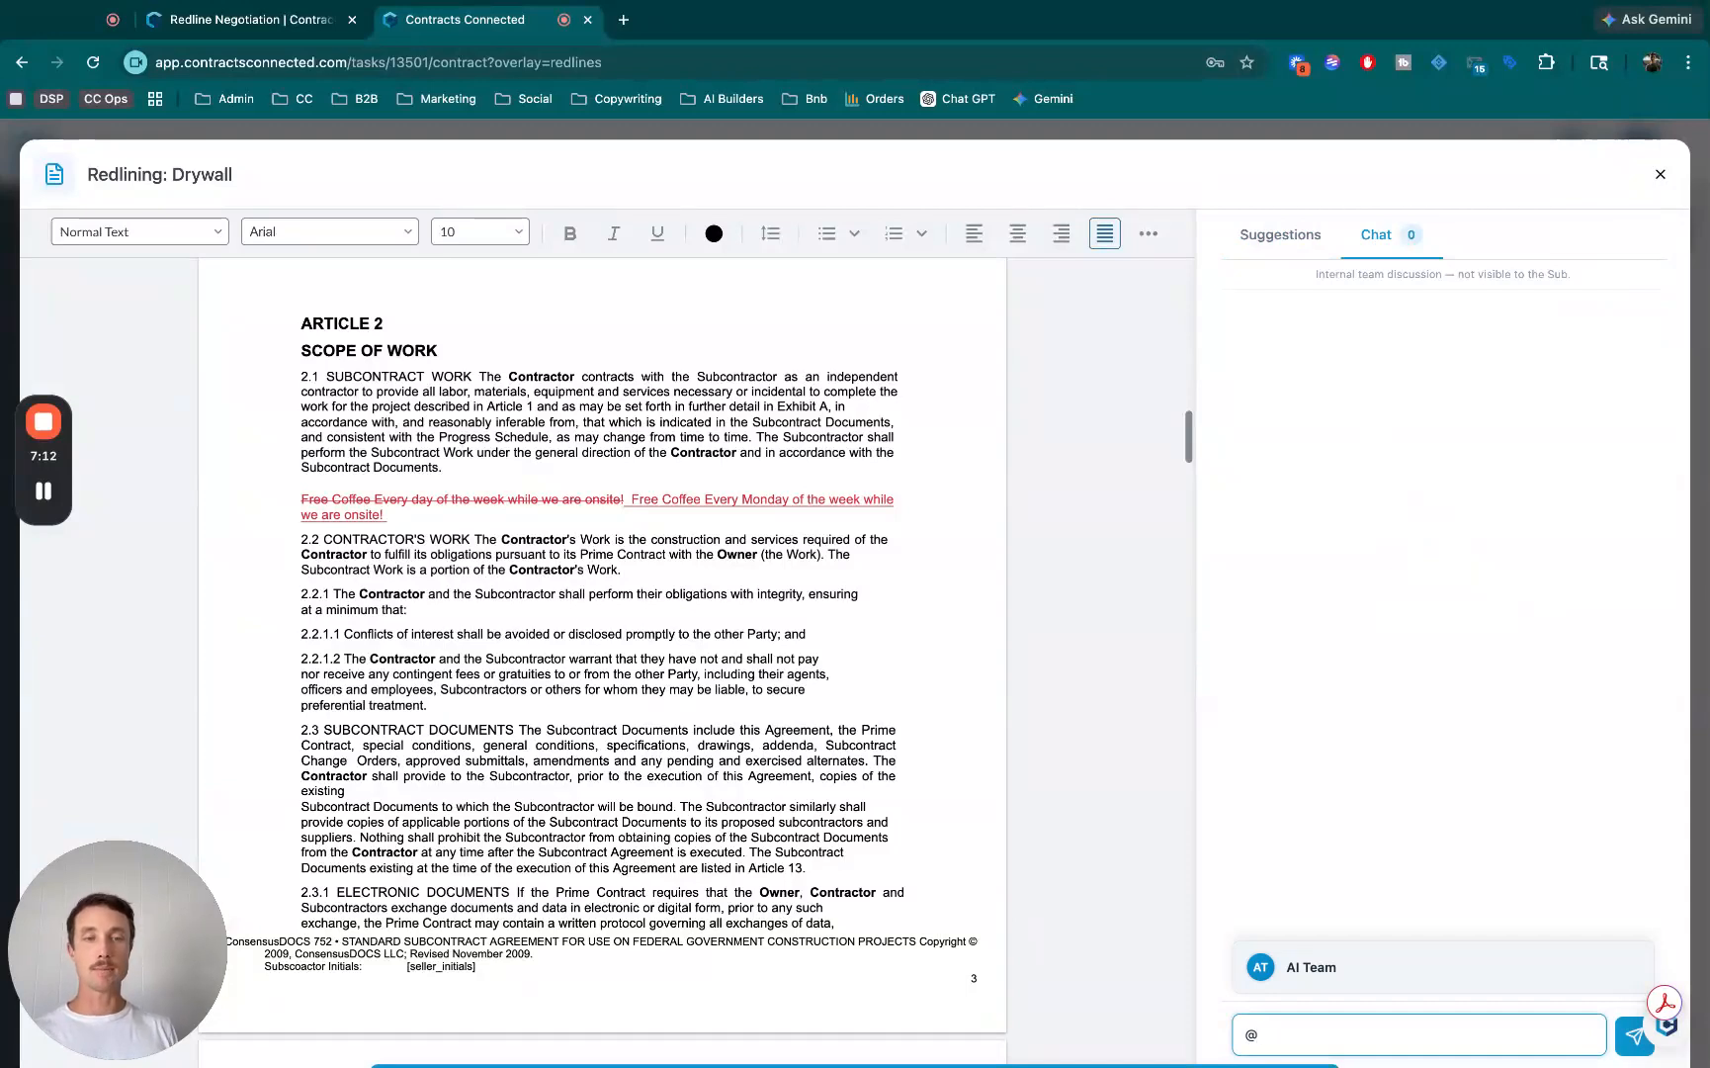
{"action": "key", "text": "BackSpace"}
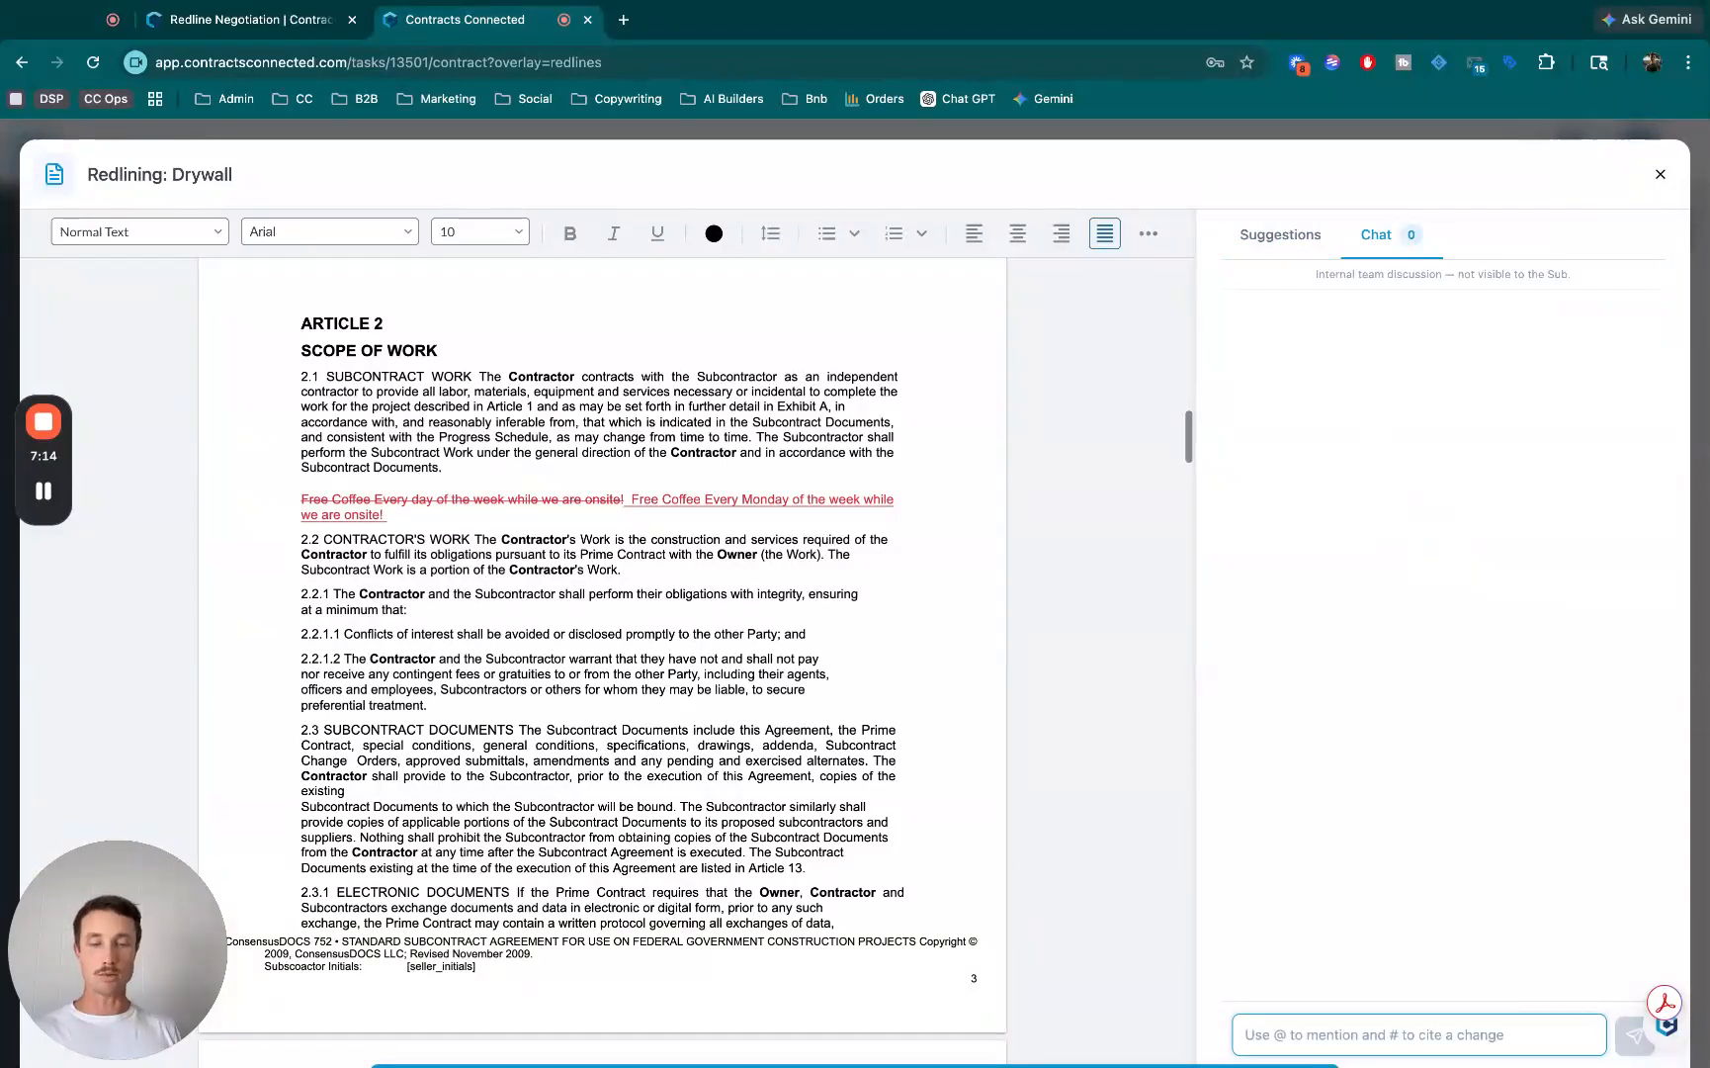
{"action": "type", "text": "#203347"}
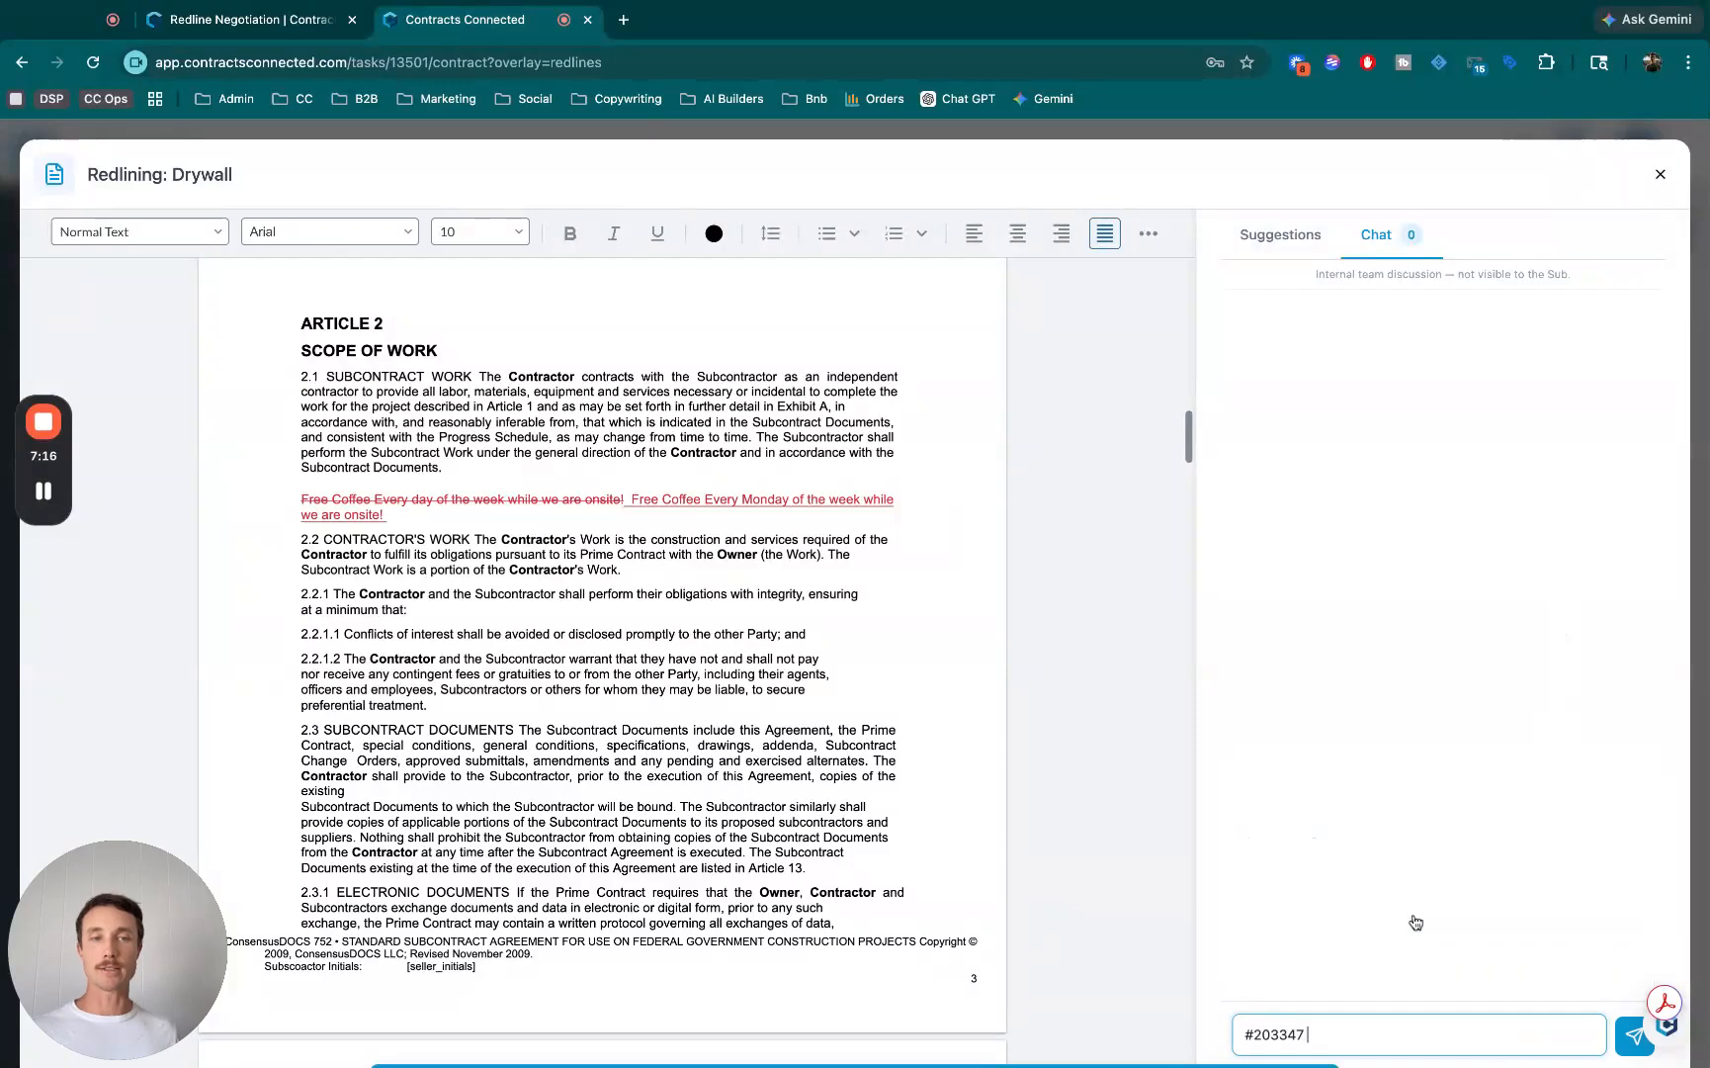
{"action": "left_click", "coordinate": [1414, 917]}
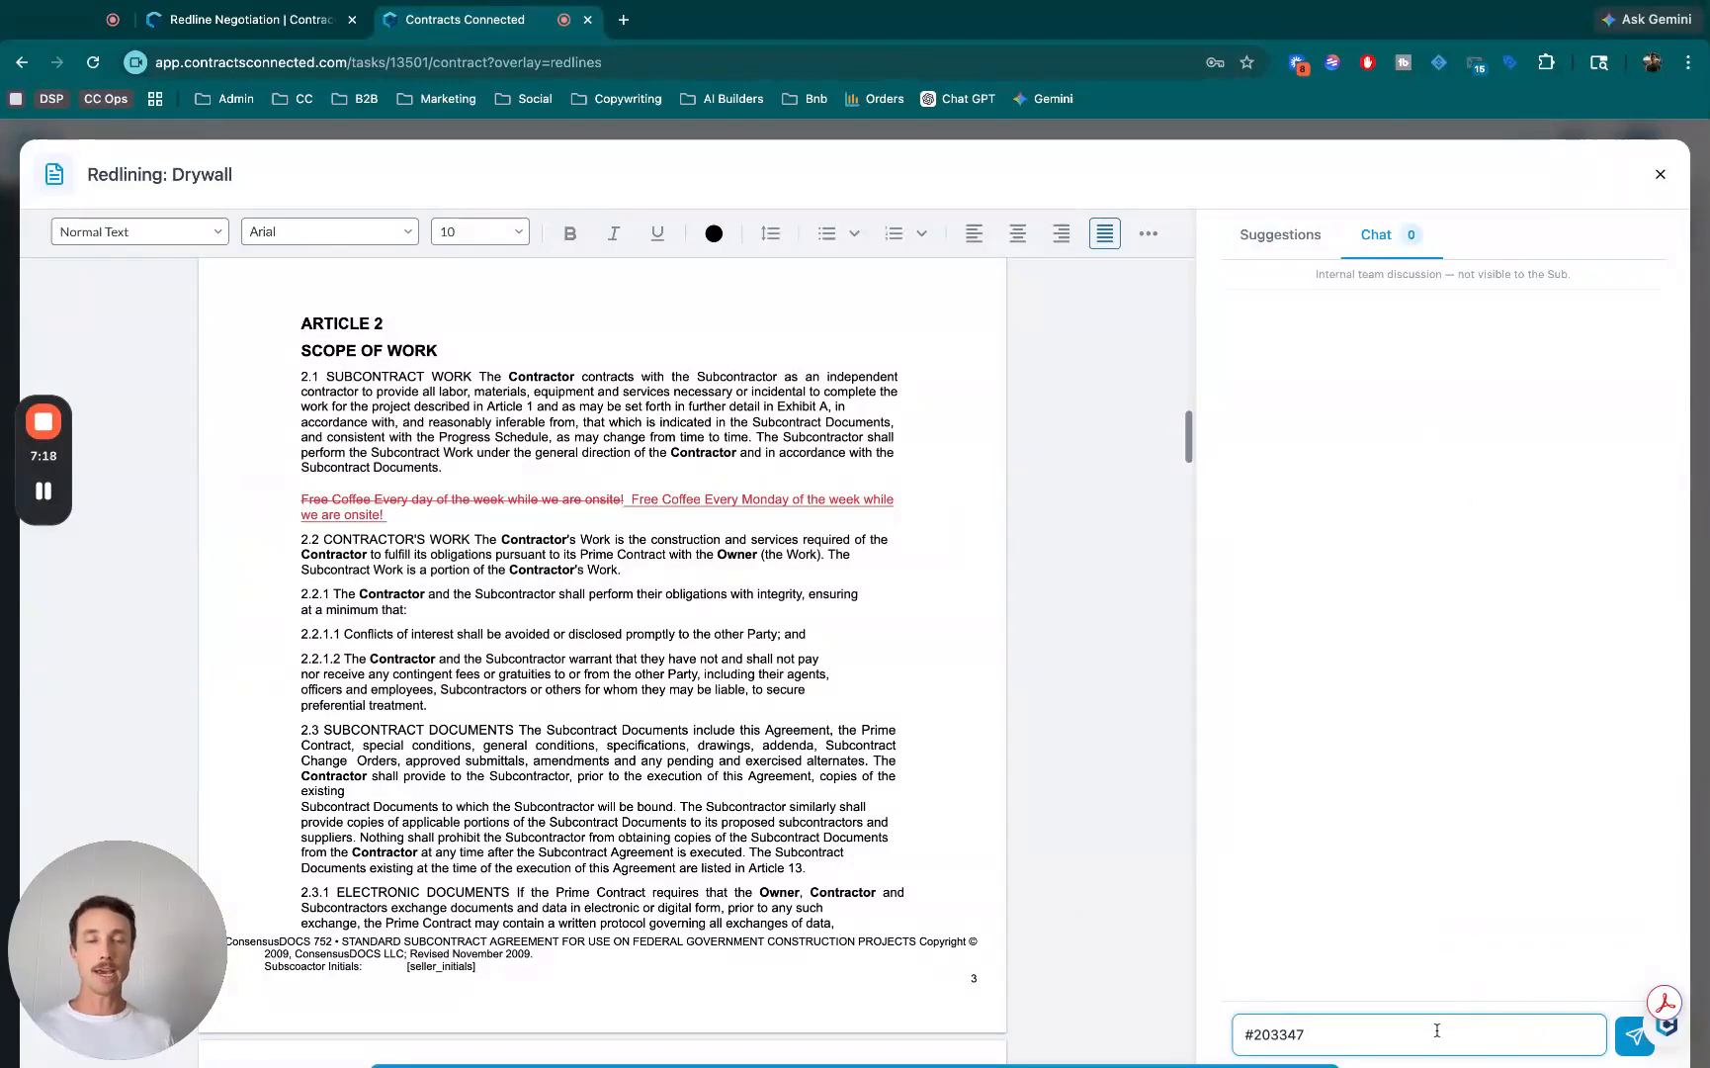
{"action": "type", "text": "Check"}
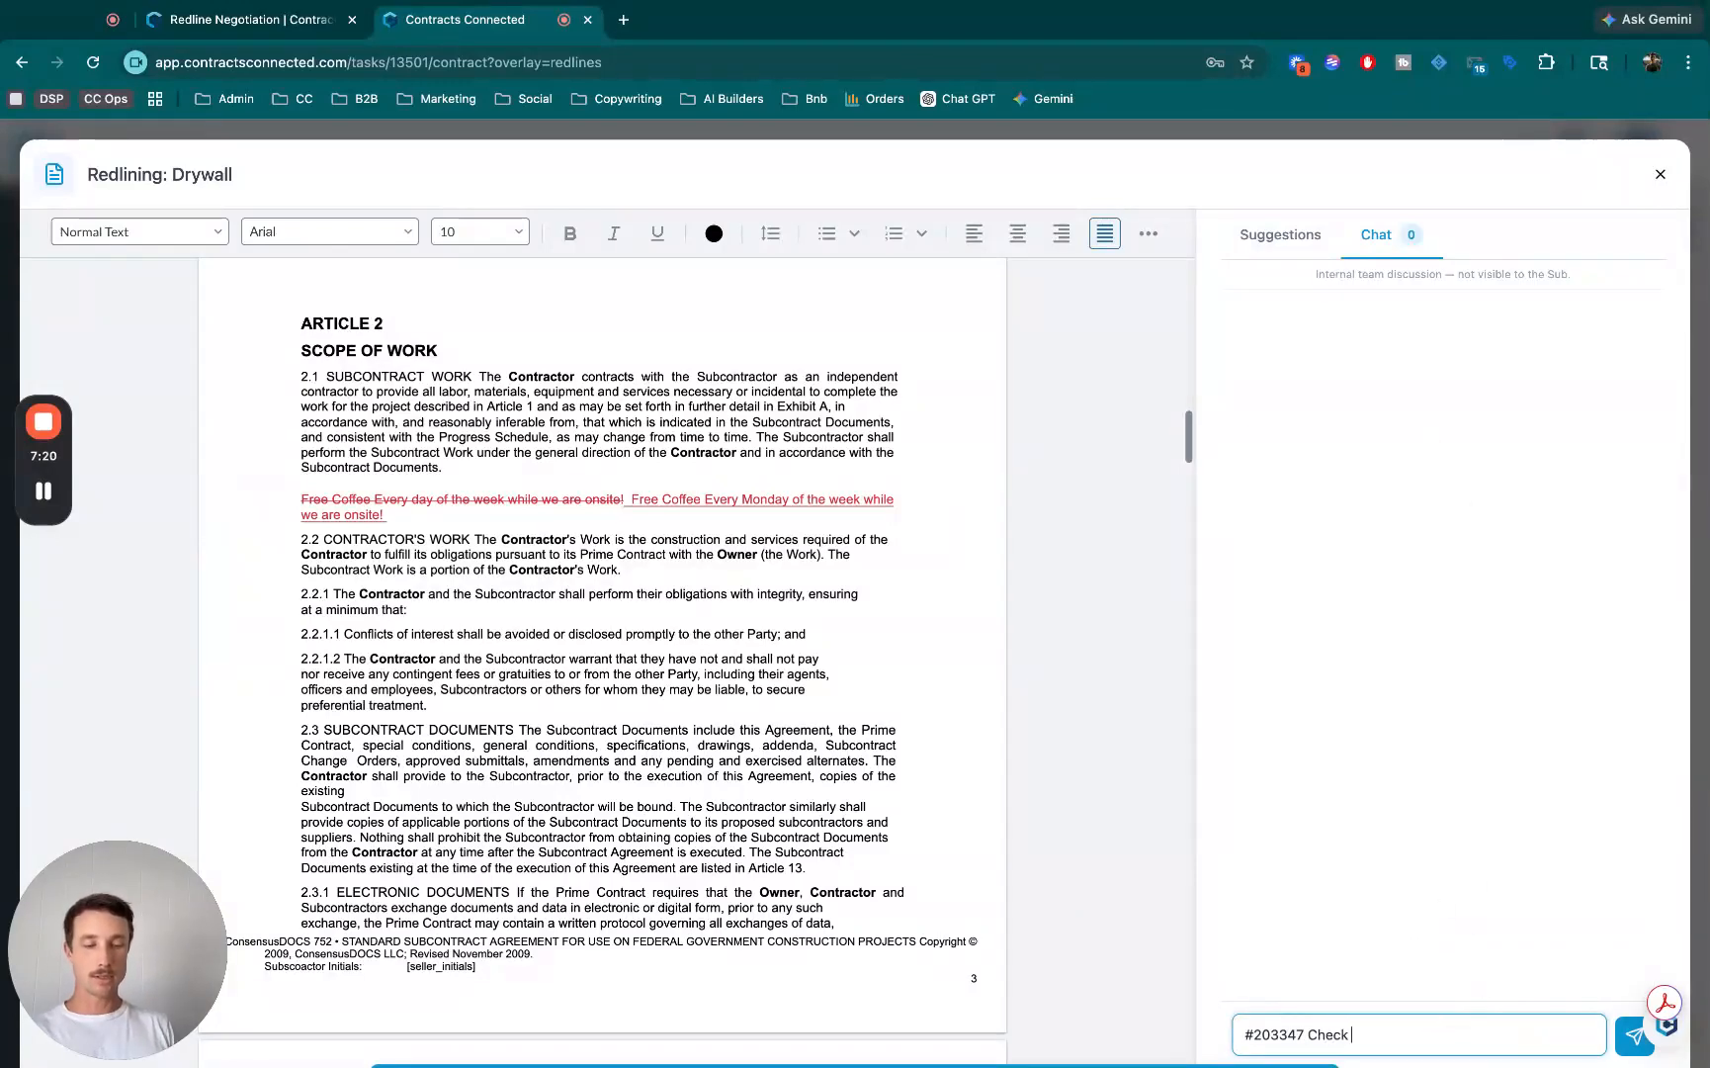
{"action": "type", "text": " this out!"}
{"action": "key", "text": "Return"}
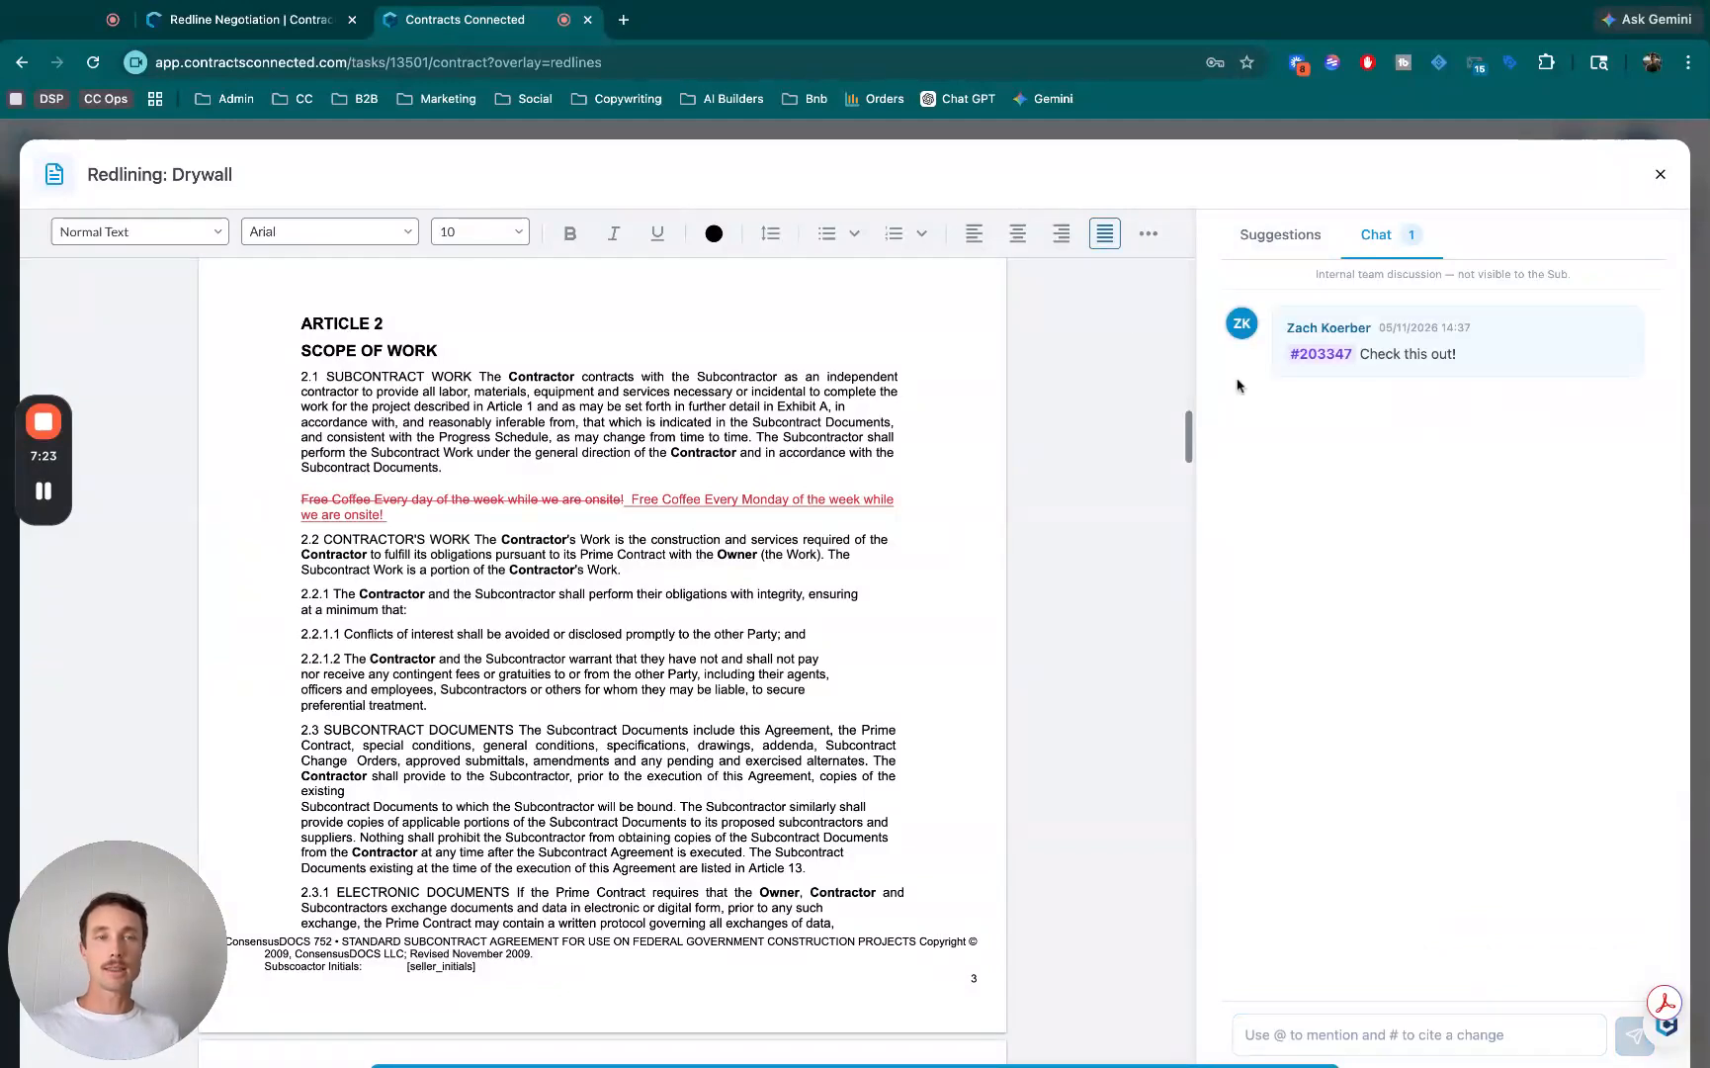
{"action": "left_click", "coordinate": [1330, 360]}
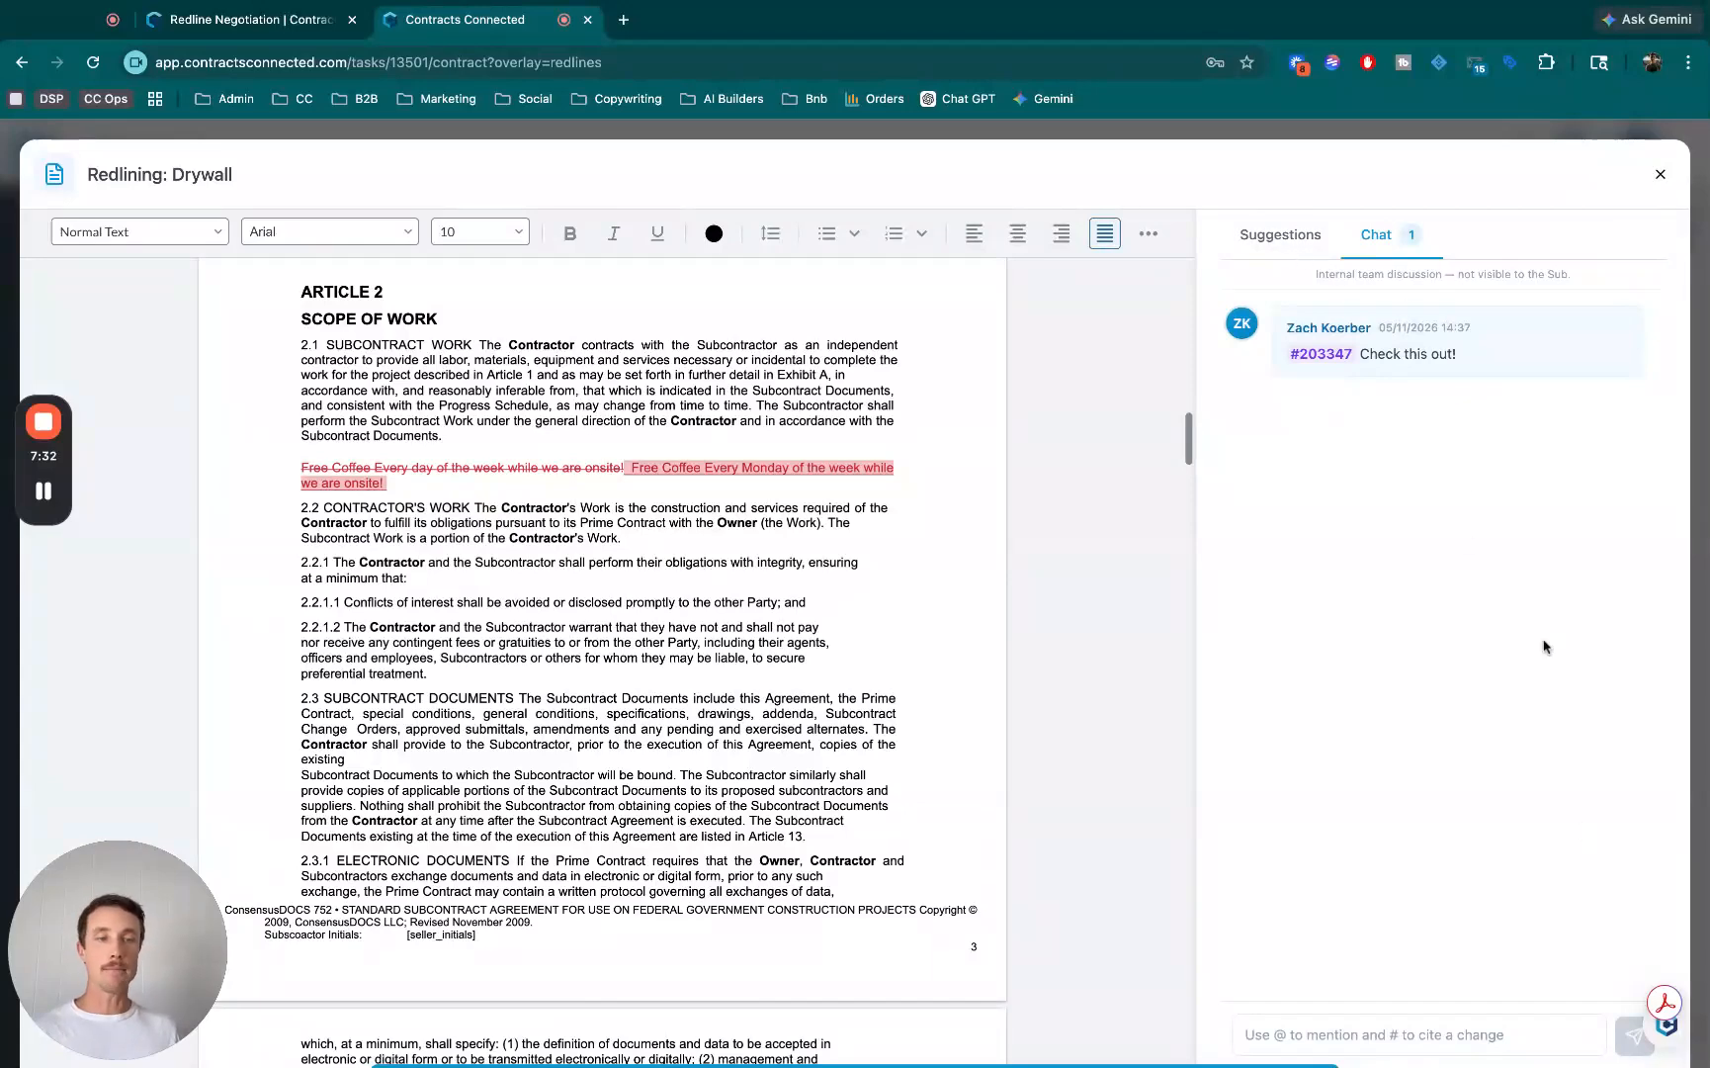
- Look over all suggestions, including the coffee line's revision history, and finalize the redlines
{"action": "left_click", "coordinate": [1276, 237]}
{"action": "left_click", "coordinate": [1644, 283]}
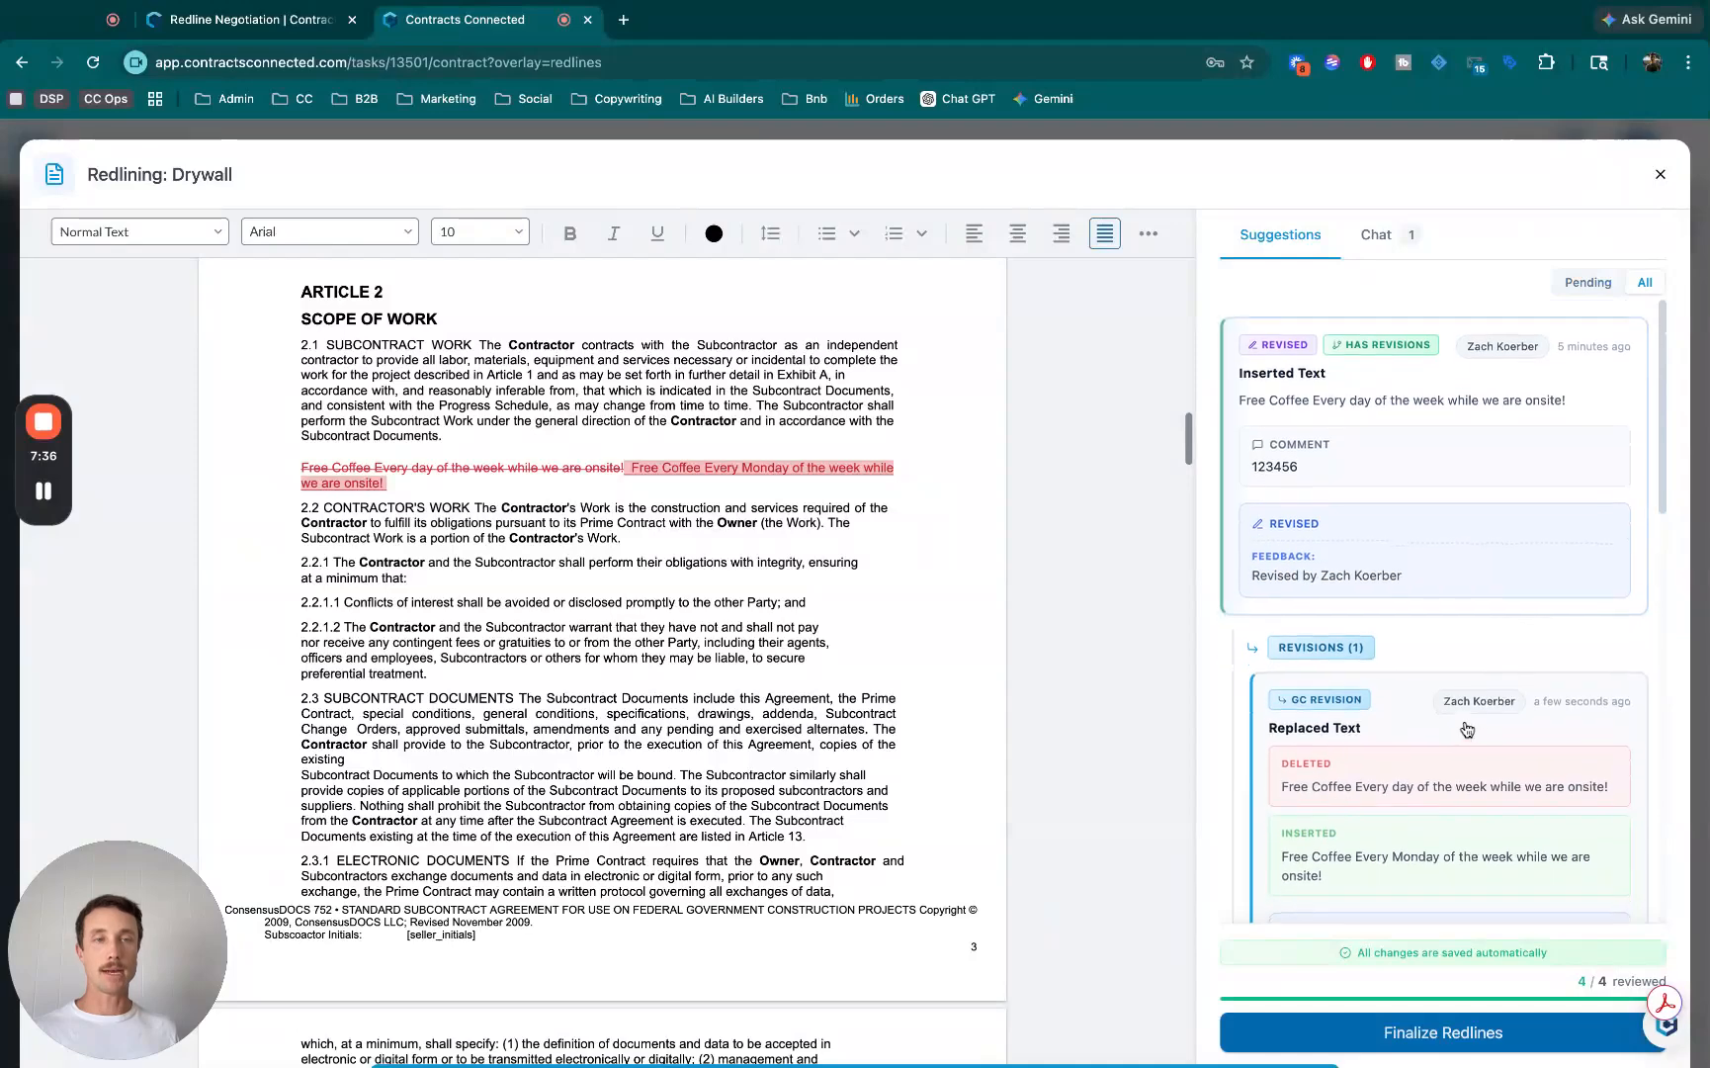
{"action": "scroll", "coordinate": [1443, 731], "scroll_direction": "down", "scroll_amount": 10}
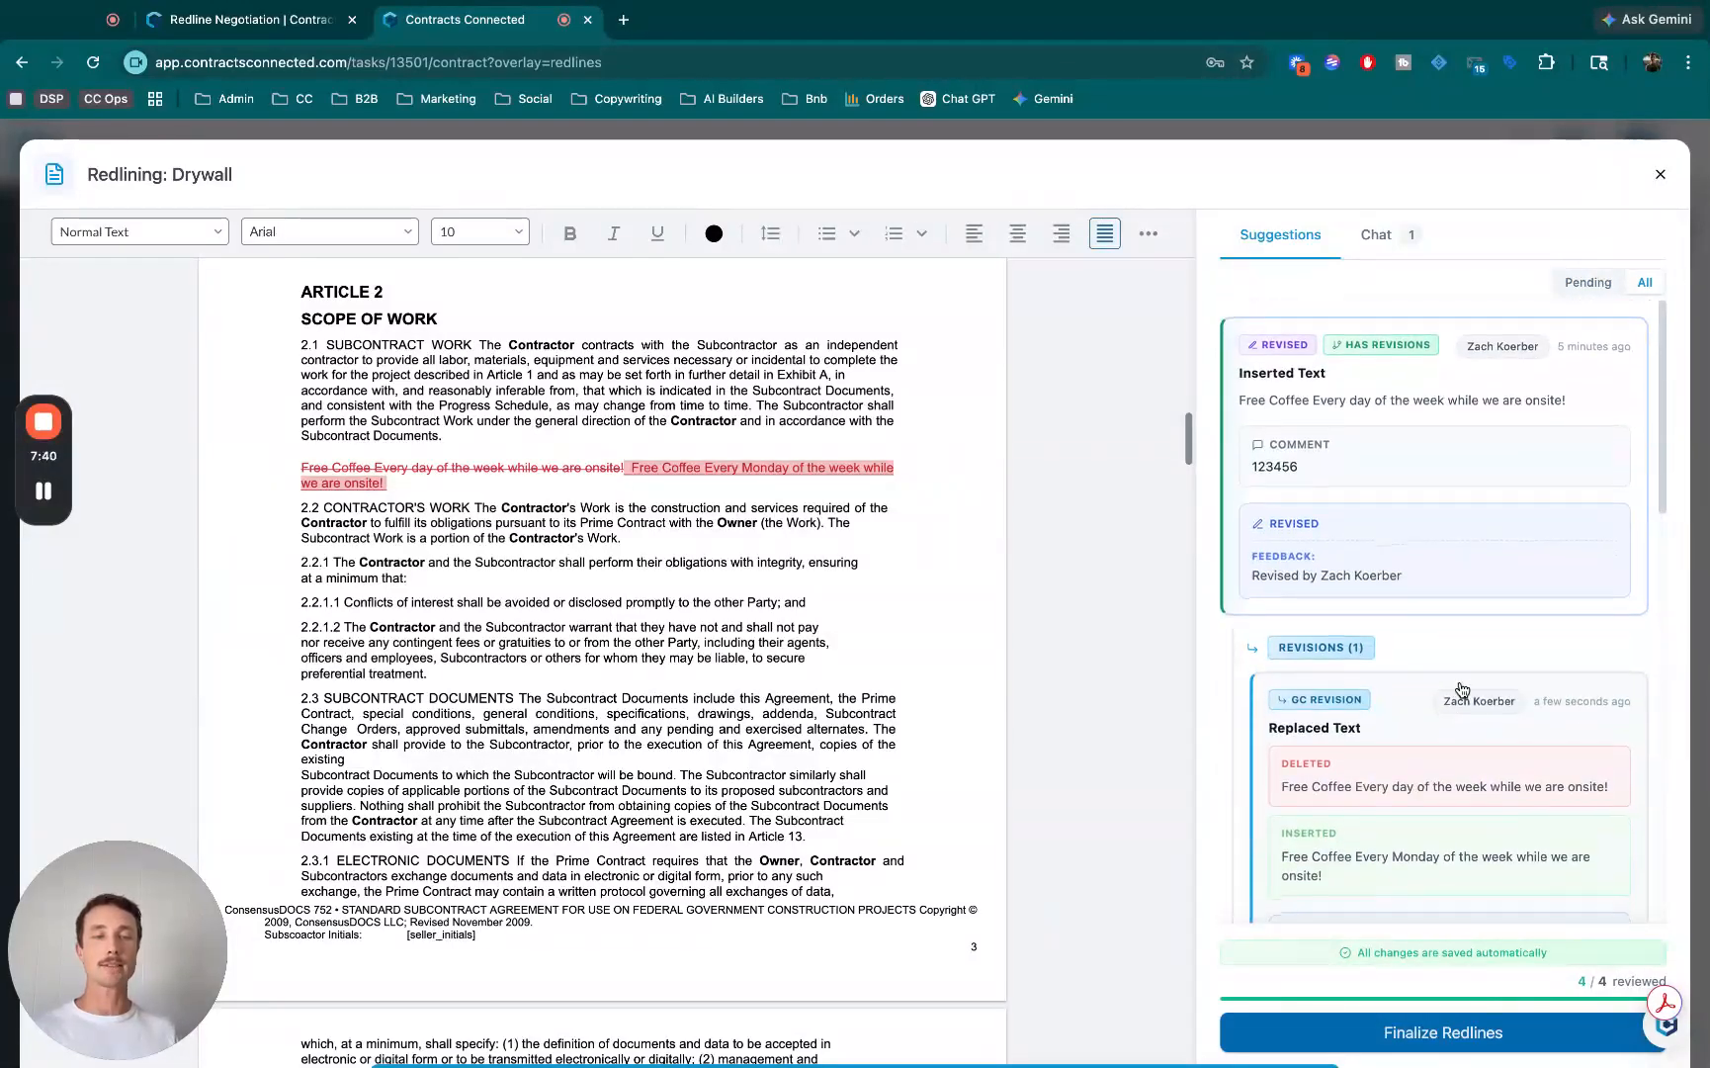
{"action": "left_click", "coordinate": [1443, 1032]}
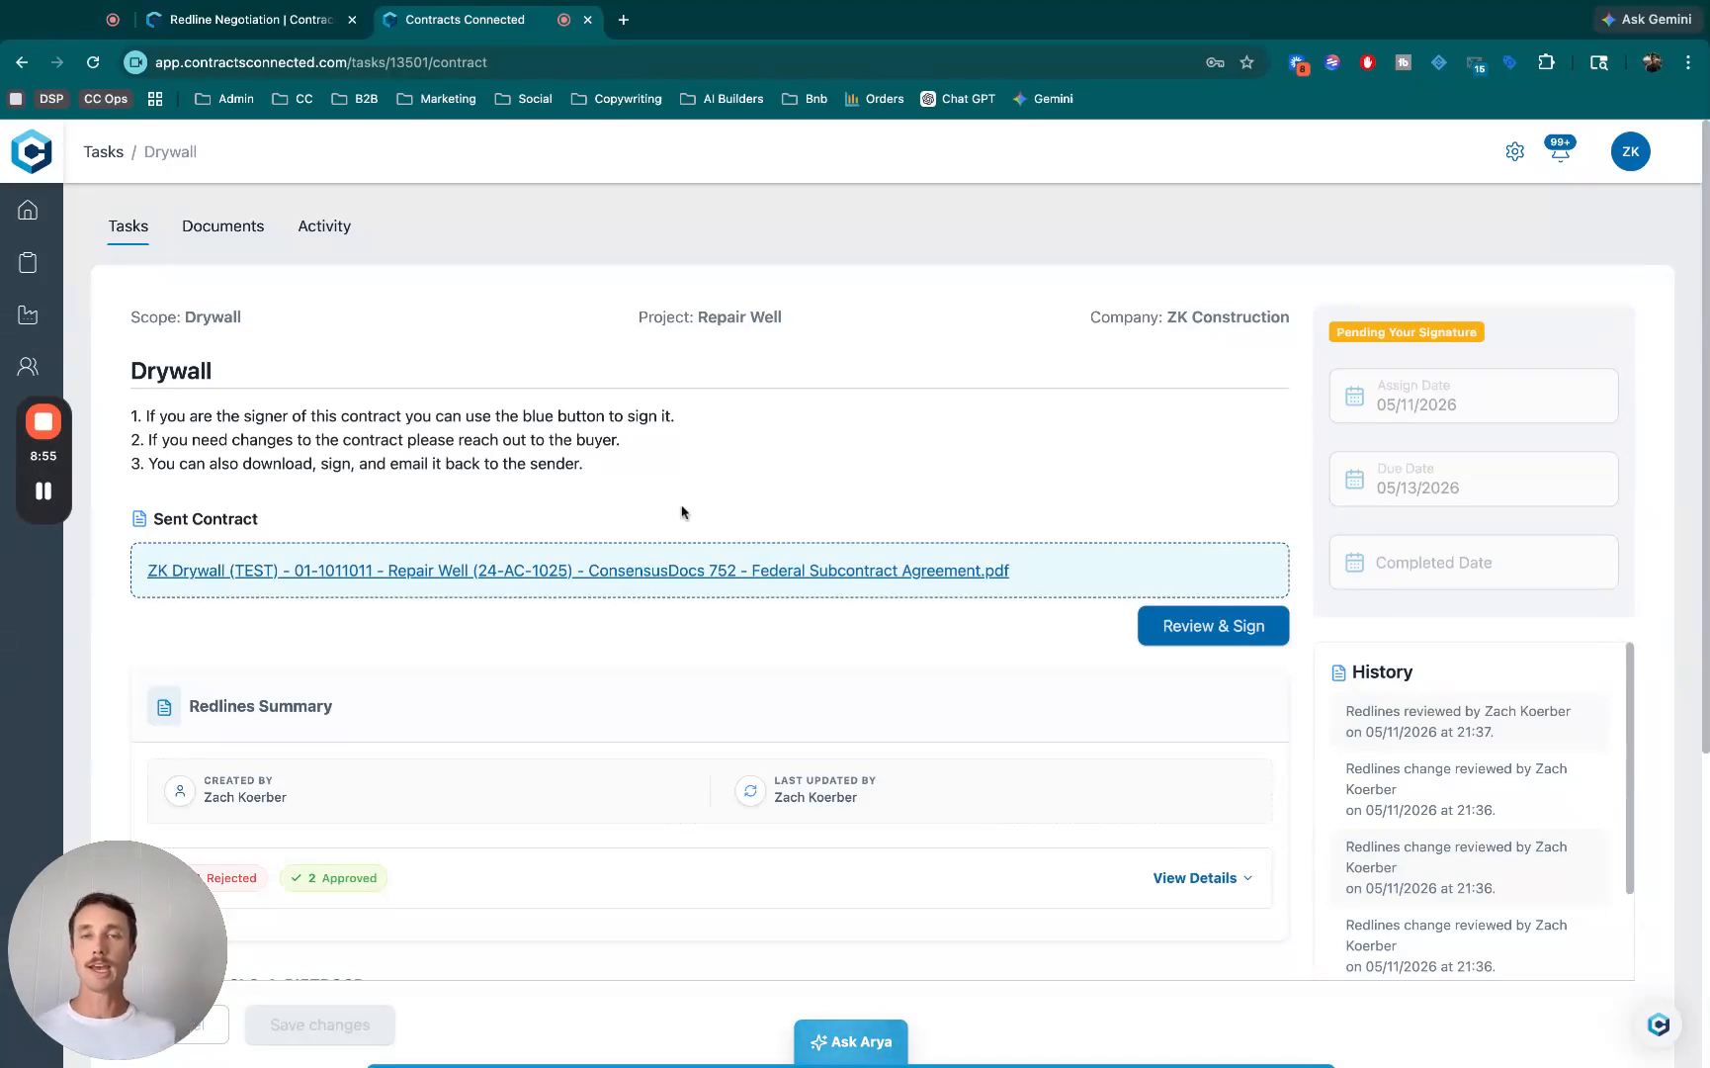
- Examine the Redlines Summary of the Drywall task, expanding its details to read each reviewed change and collapsing them again
{"action": "scroll", "coordinate": [692, 435], "scroll_direction": "down", "scroll_amount": 3}
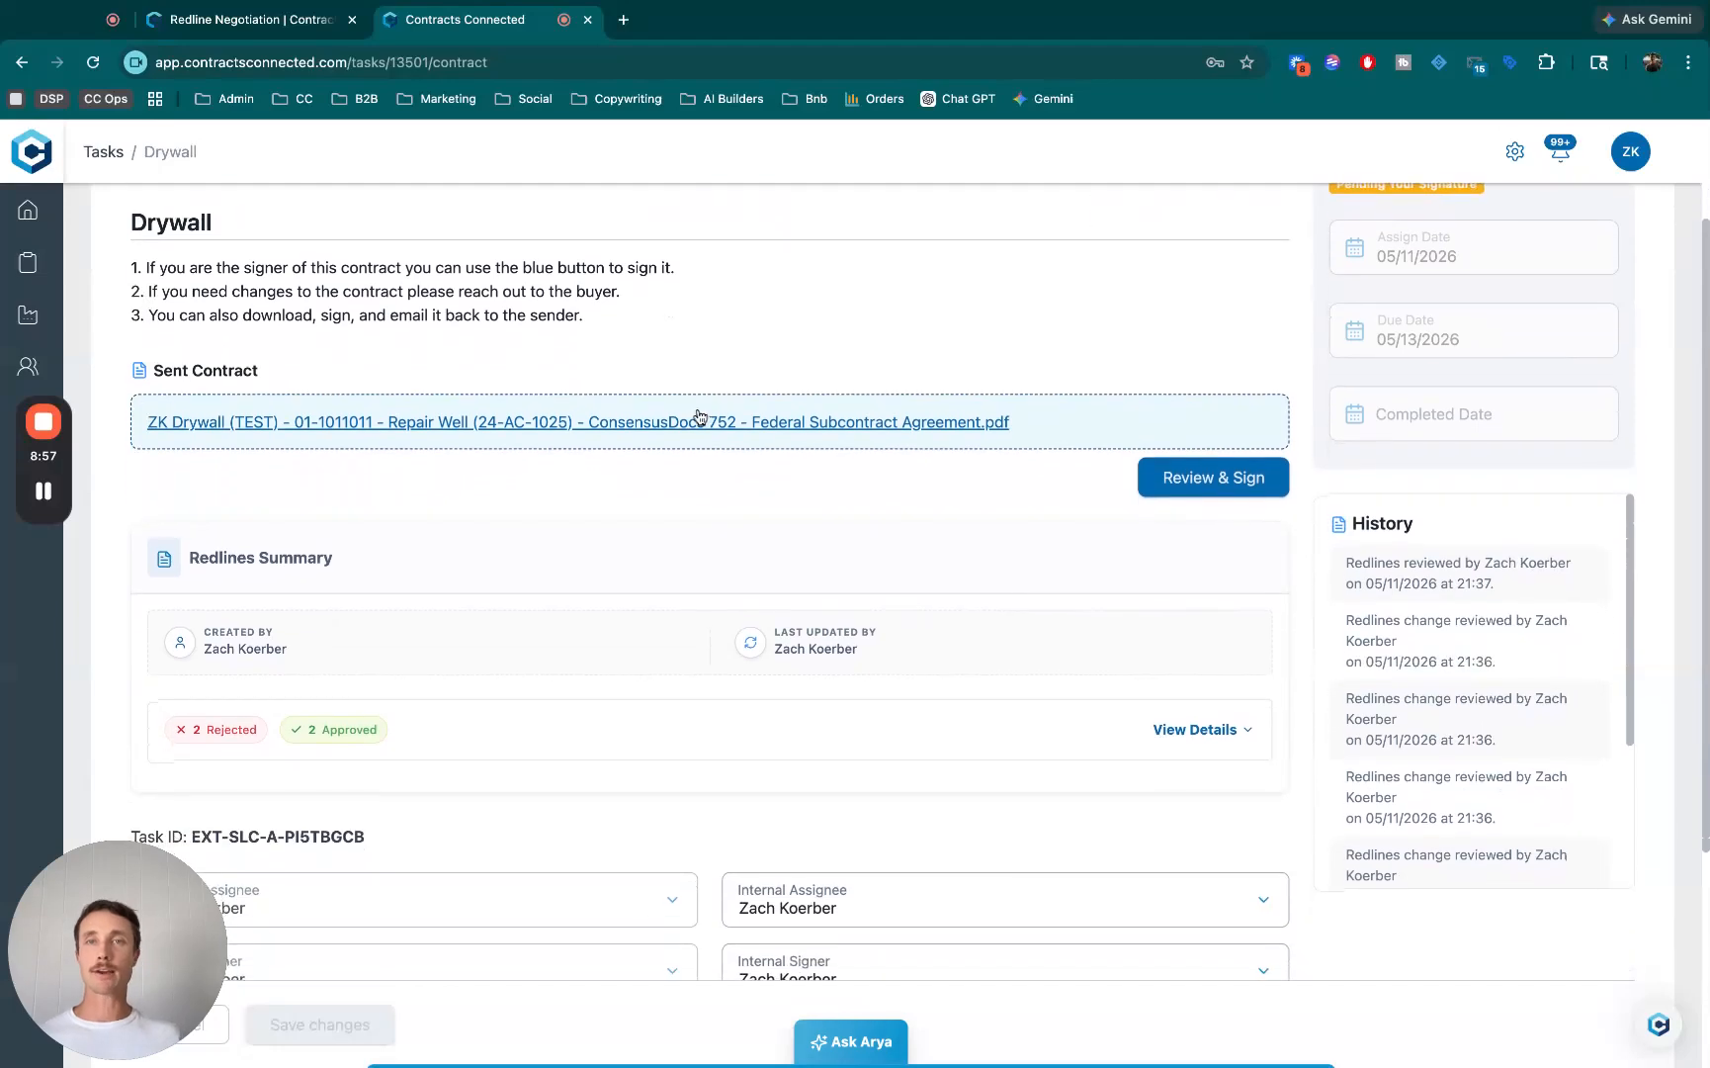
{"action": "scroll", "coordinate": [978, 534], "scroll_direction": "down", "scroll_amount": 3}
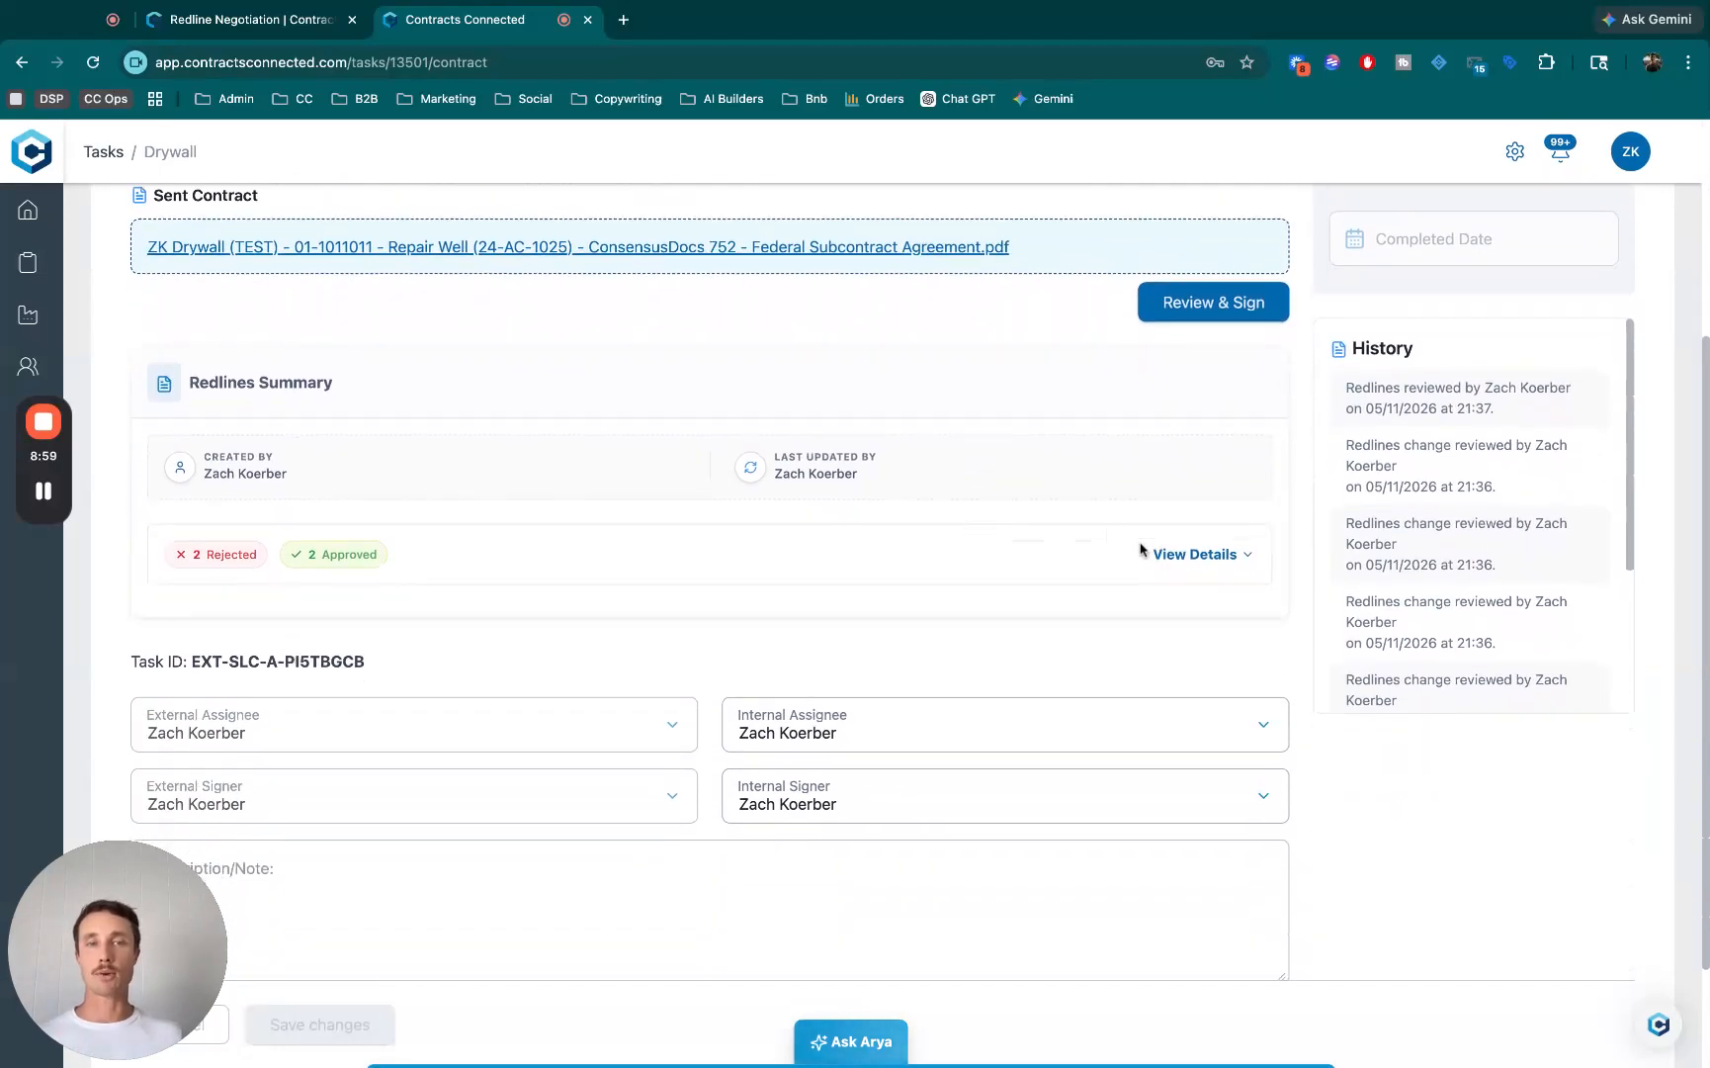
{"action": "left_click", "coordinate": [1201, 553]}
{"action": "scroll", "coordinate": [1065, 436], "scroll_direction": "down", "scroll_amount": 2}
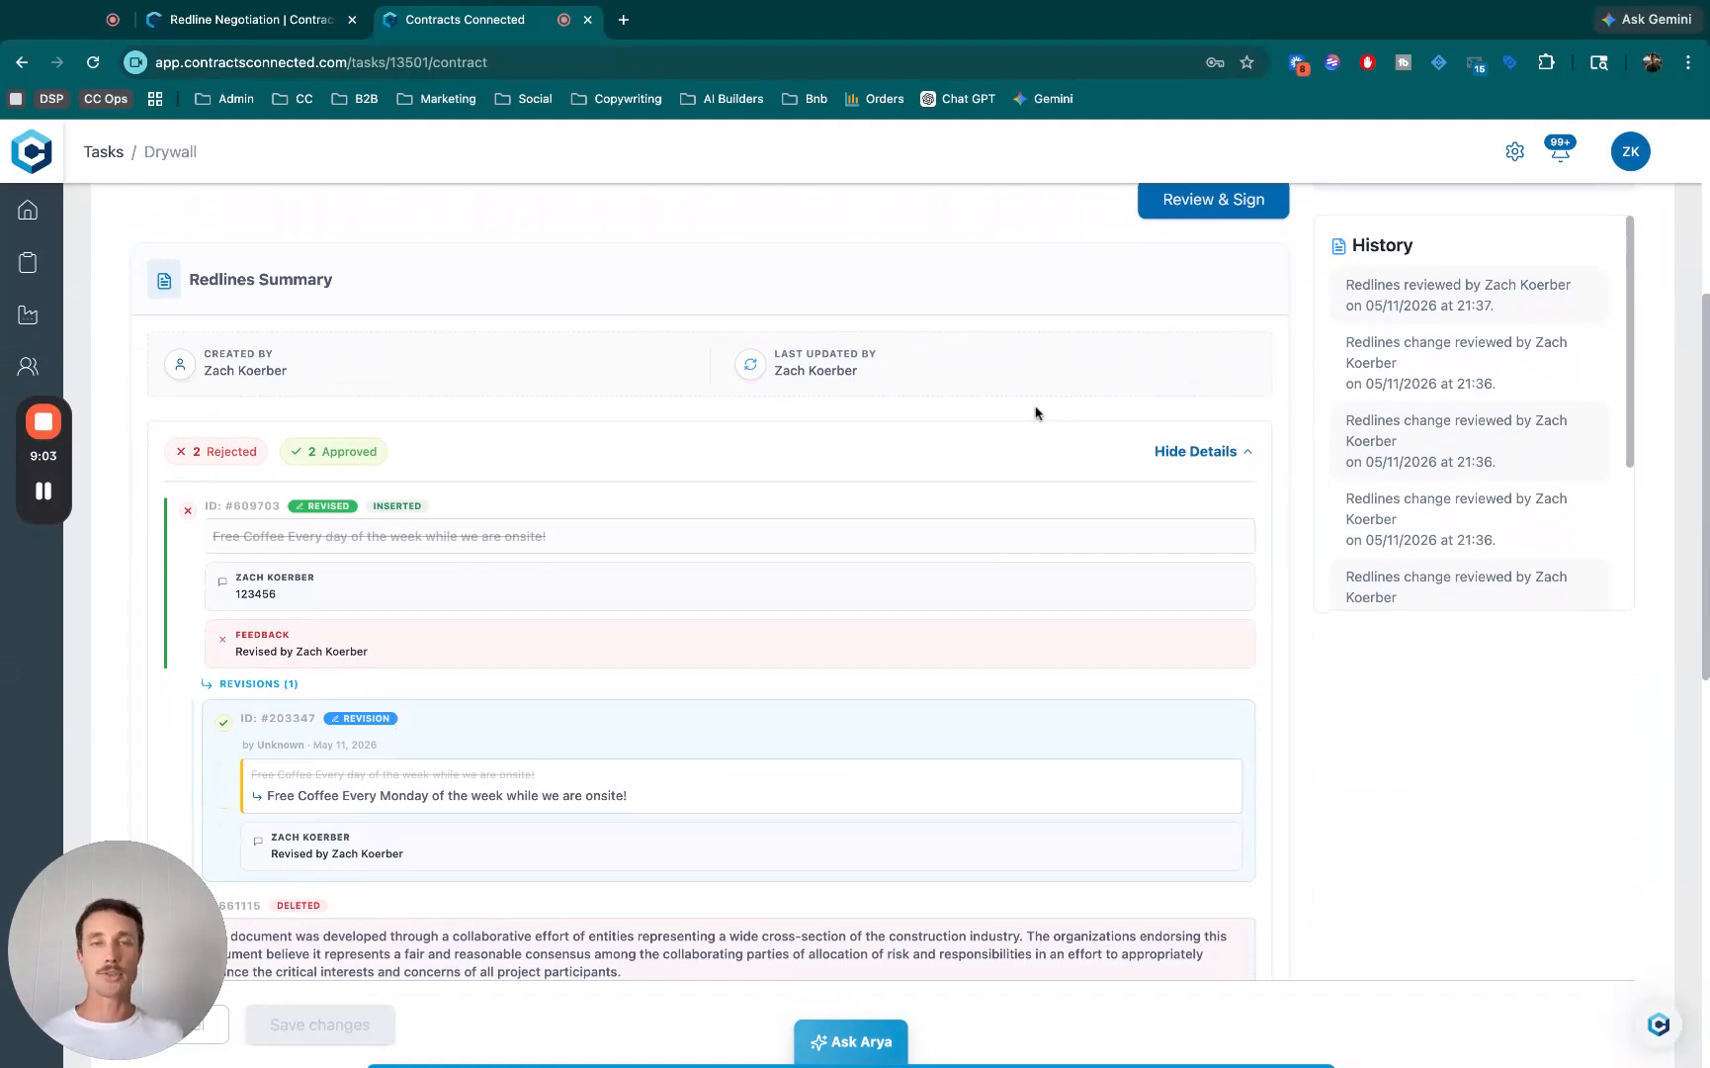
{"action": "scroll", "coordinate": [1022, 405], "scroll_direction": "down", "scroll_amount": 5}
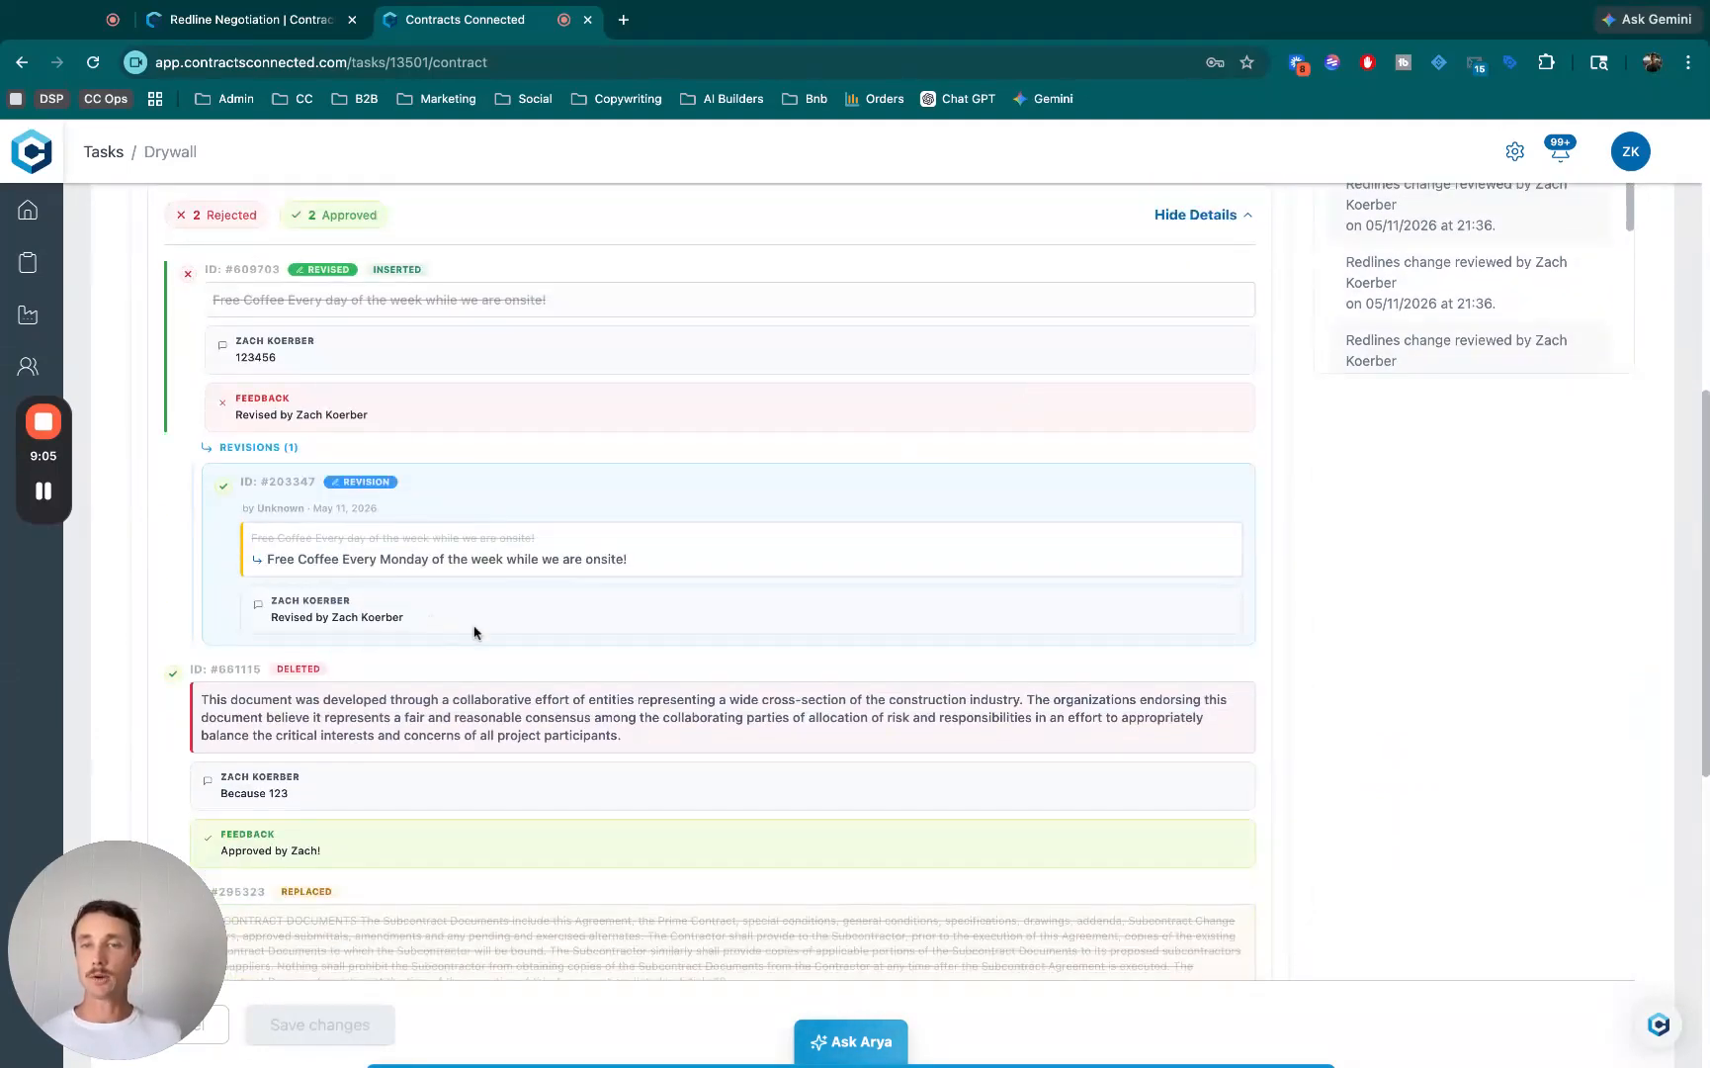
{"action": "scroll", "coordinate": [847, 557], "scroll_direction": "up", "scroll_amount": 8}
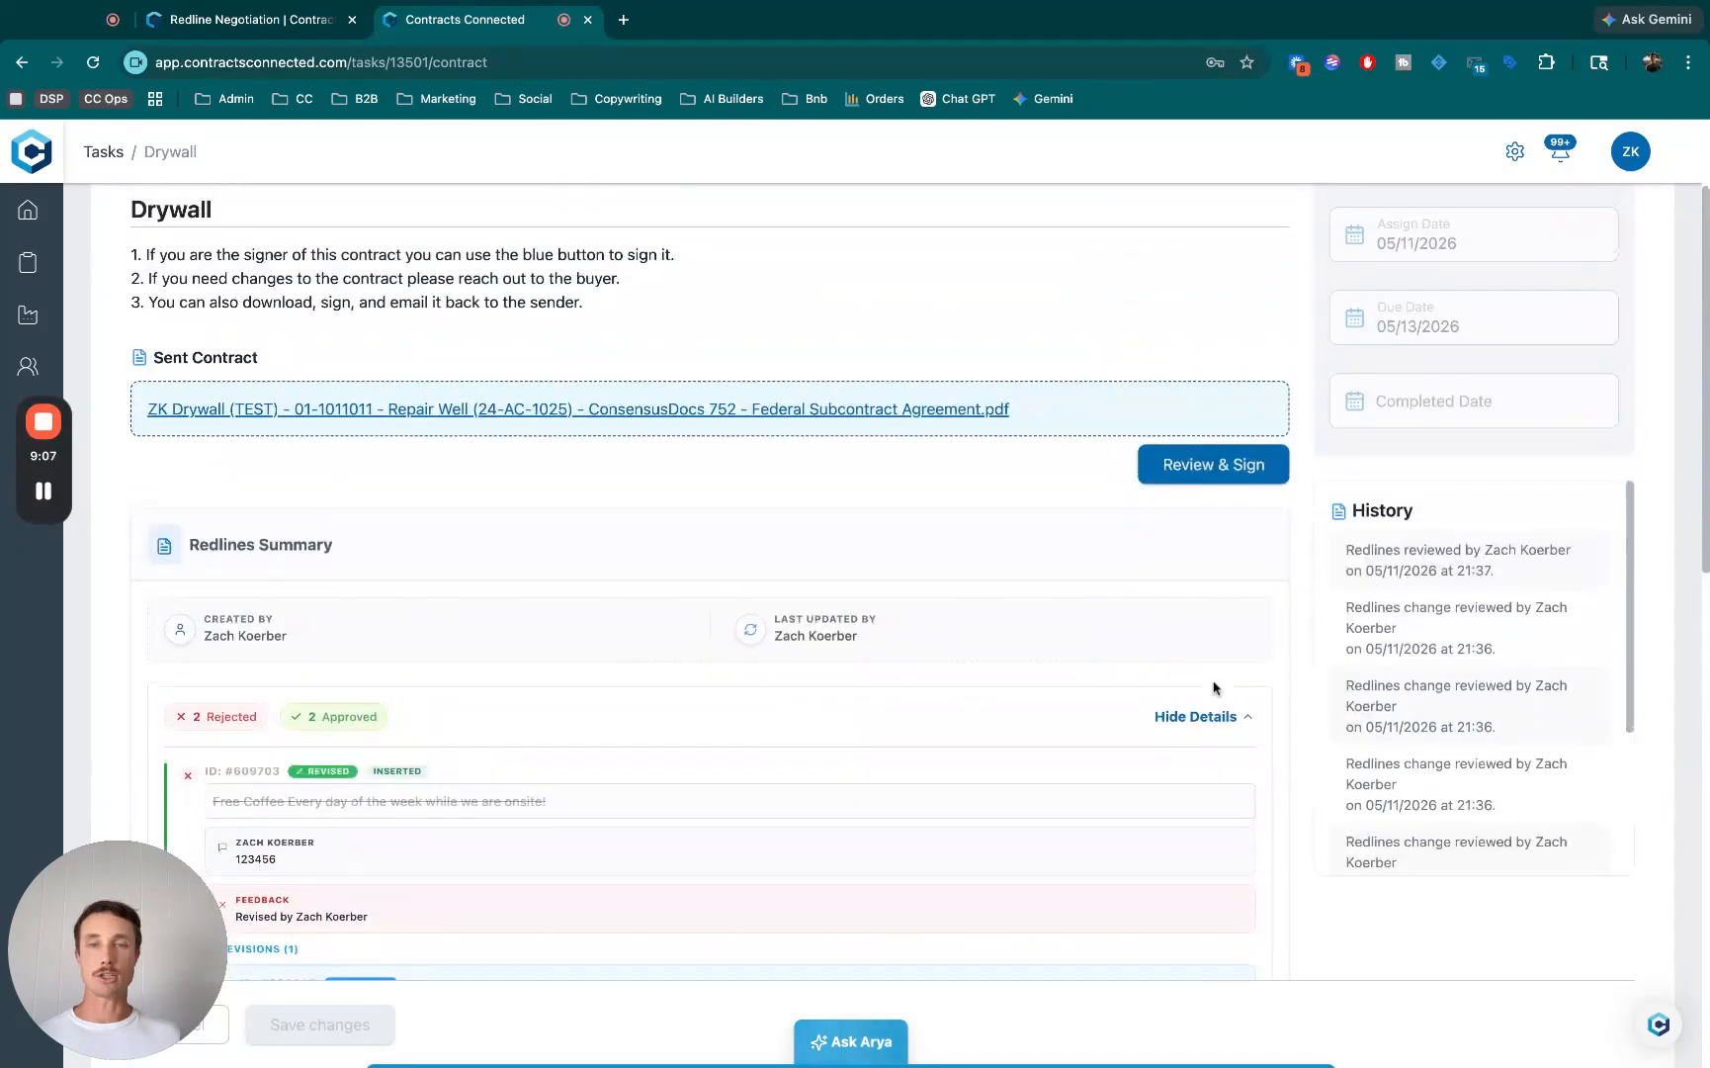
{"action": "left_click", "coordinate": [1195, 711]}
{"action": "scroll", "coordinate": [998, 613], "scroll_direction": "down", "scroll_amount": 2}
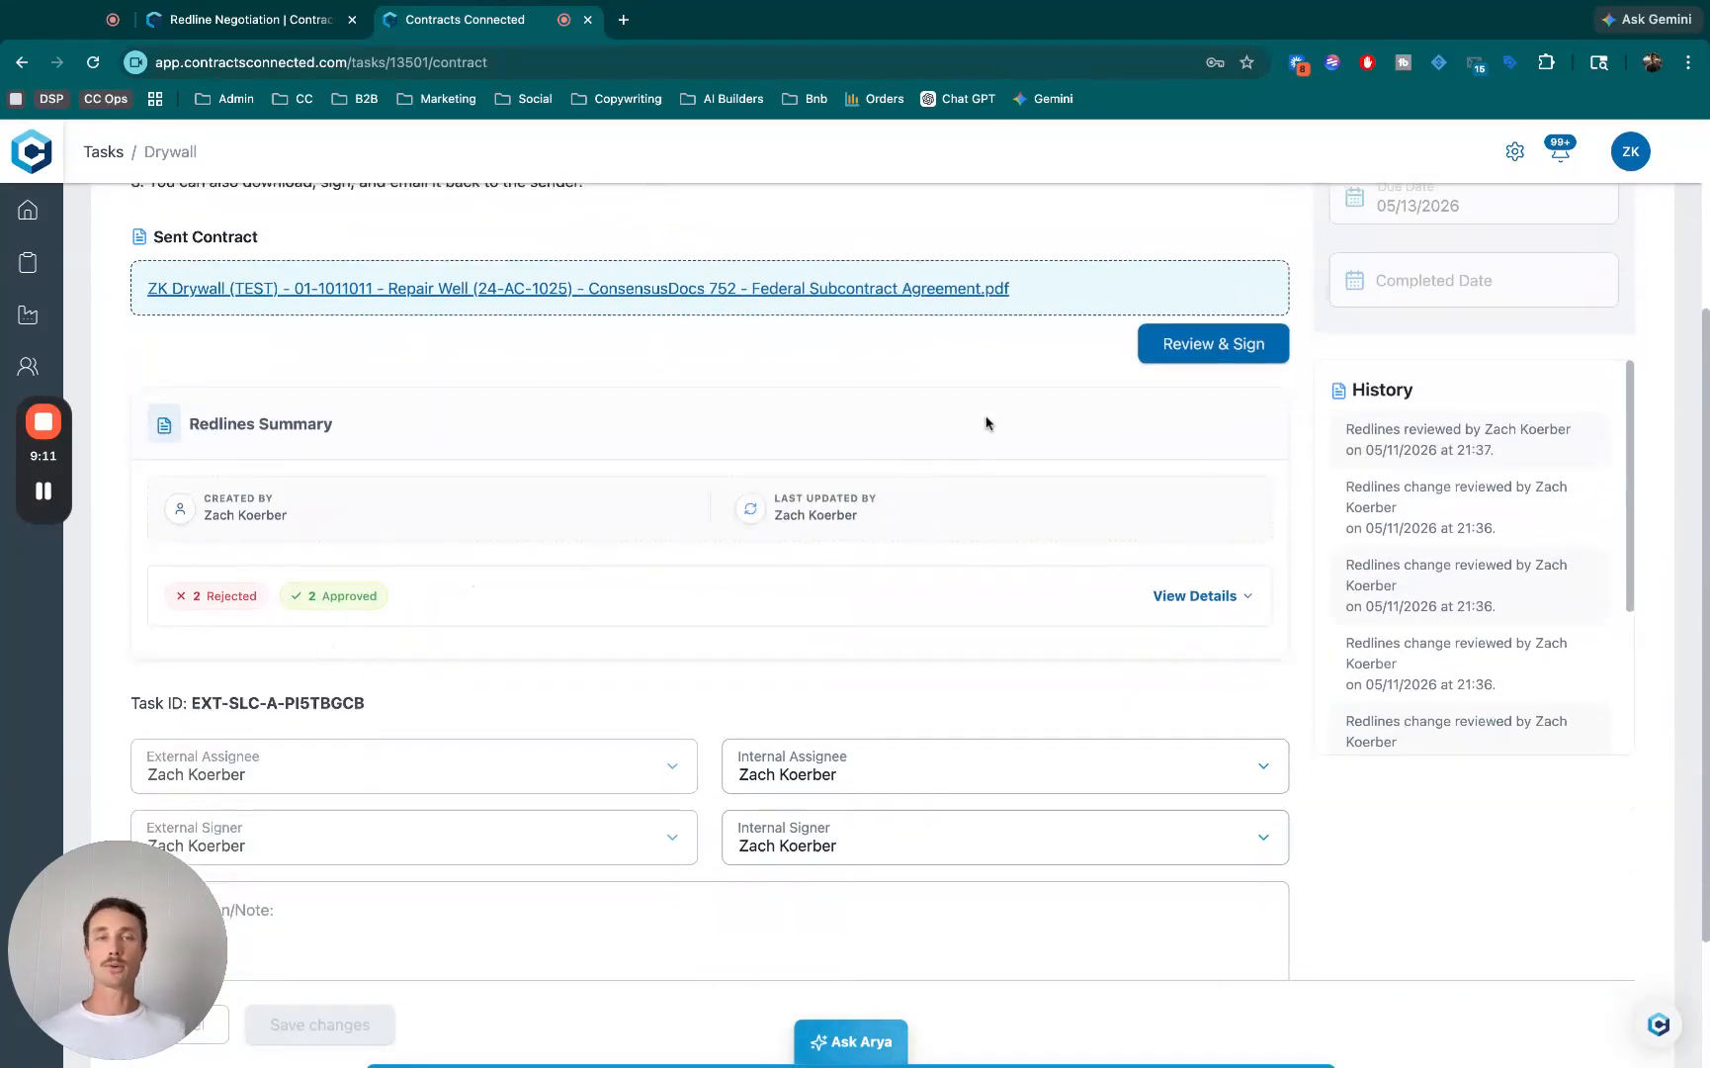
{"action": "scroll", "coordinate": [984, 425], "scroll_direction": "up", "scroll_amount": 2}
- Open the Drywall contract for review and signing, and examine the feedback on the deleted paragraph and the contractor's coffee line revision
{"action": "left_click", "coordinate": [1226, 475]}
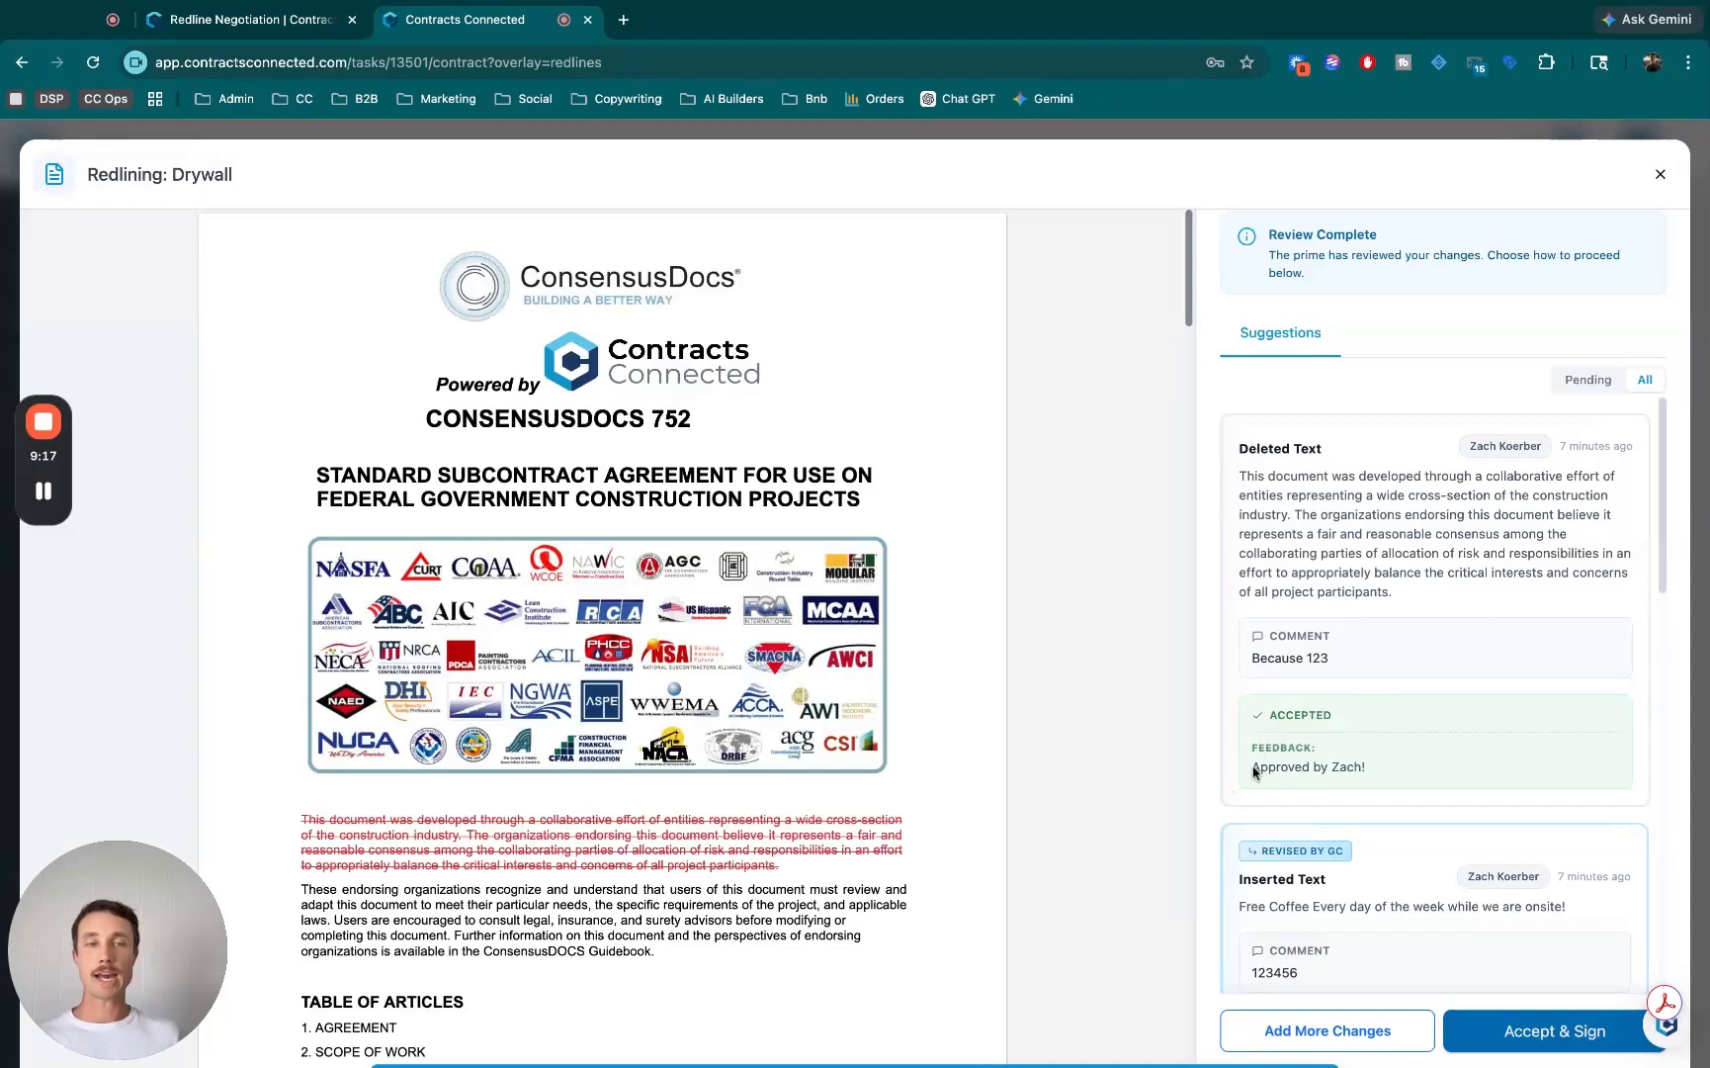
{"action": "left_click_drag", "start_coordinate": [1254, 771], "coordinate": [1366, 769]}
{"action": "left_click_drag", "start_coordinate": [1260, 659], "coordinate": [1344, 664]}
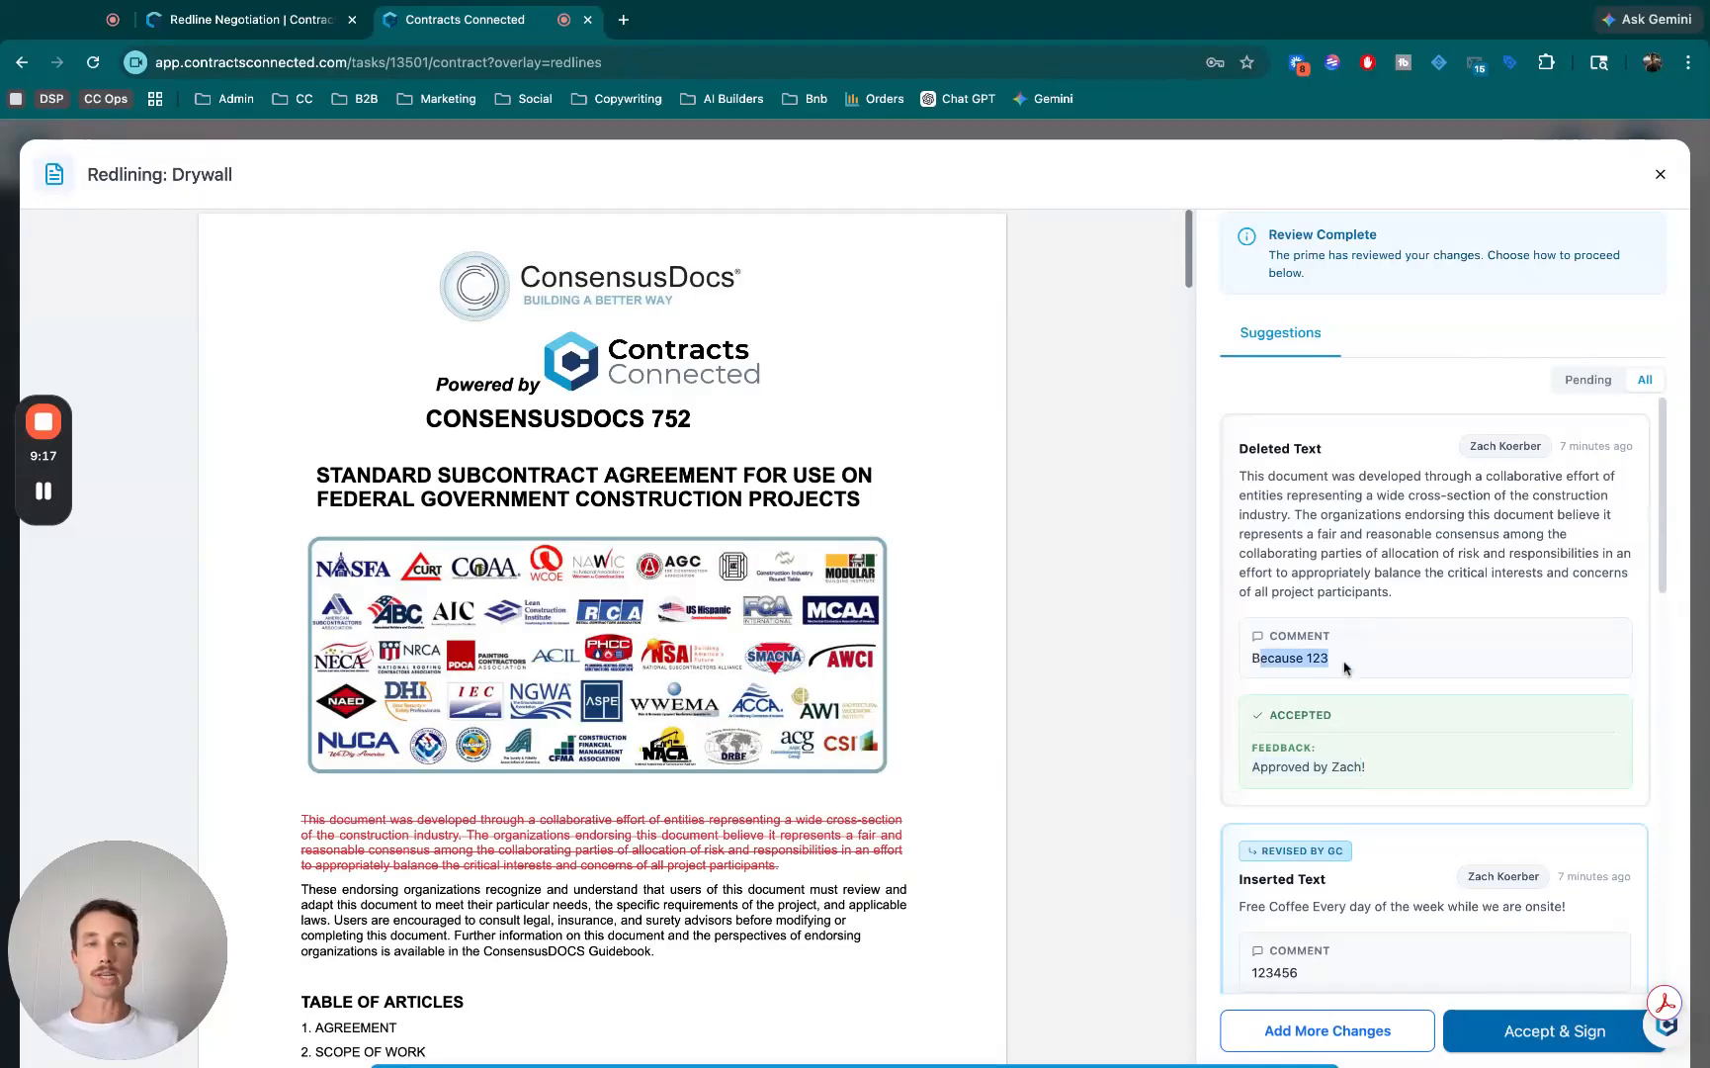
{"action": "left_click", "coordinate": [1324, 748]}
{"action": "scroll", "coordinate": [1492, 781], "scroll_direction": "down", "scroll_amount": 5}
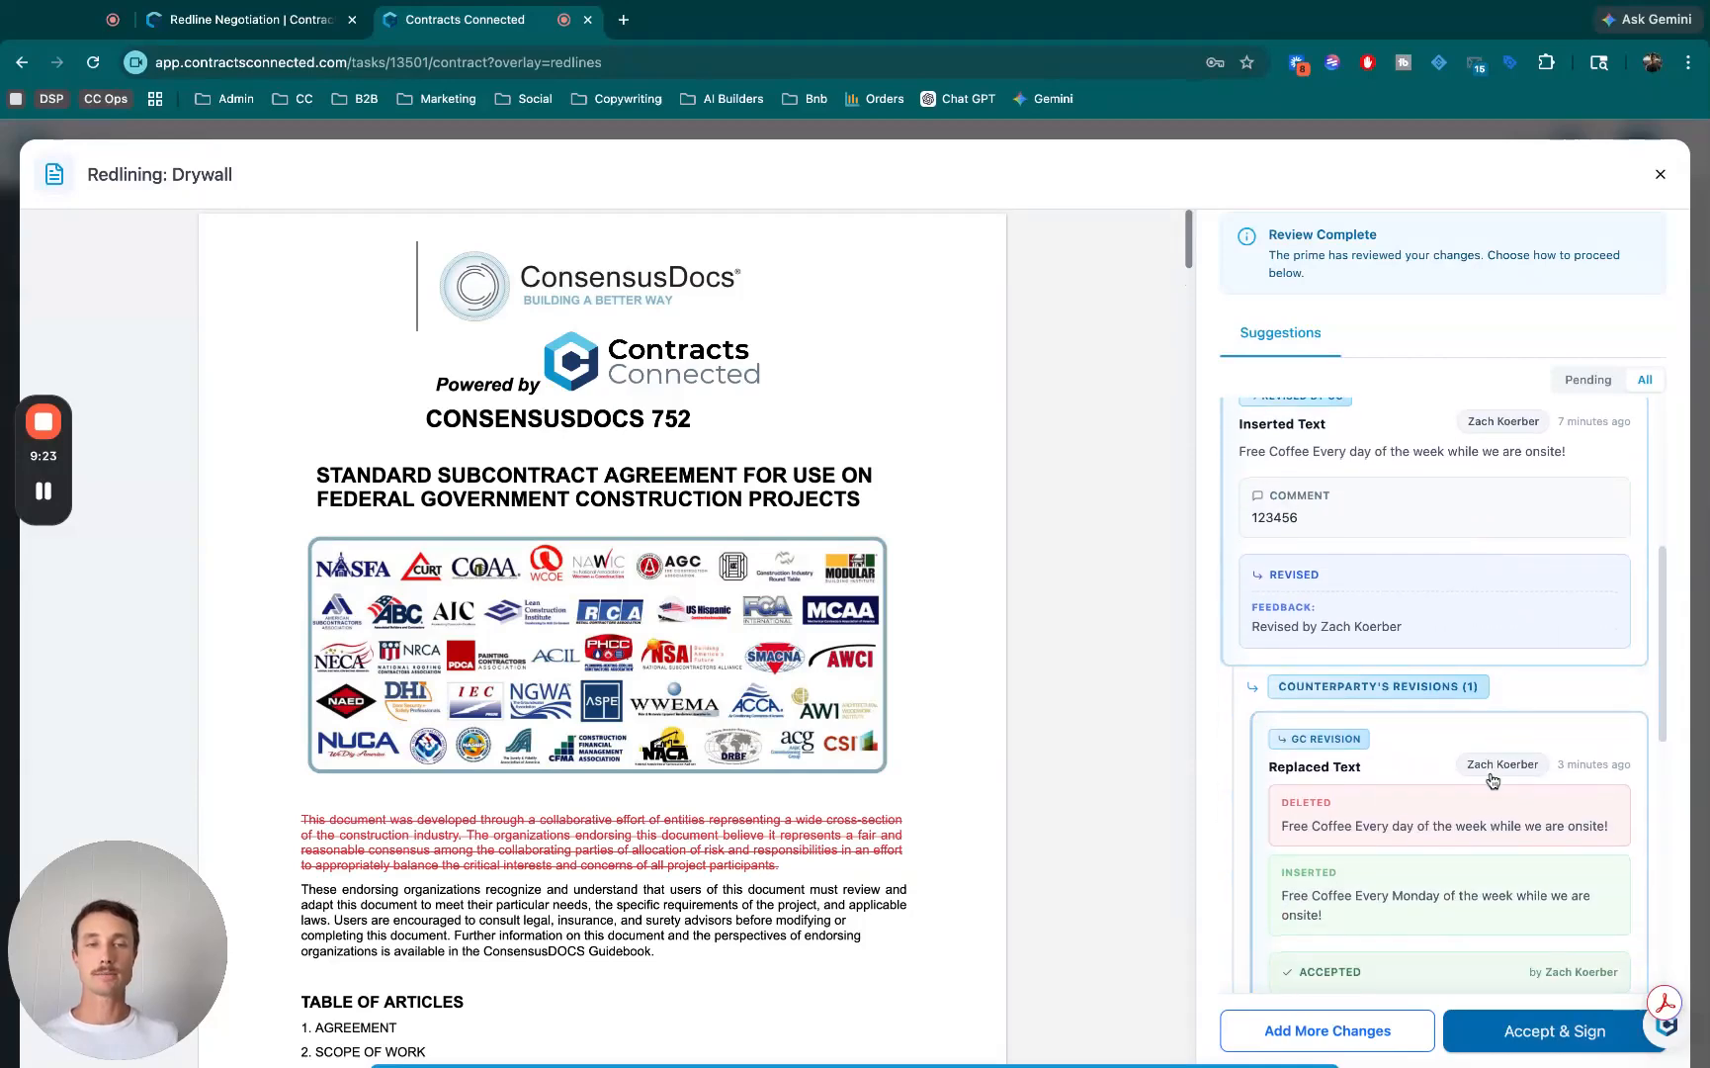
{"action": "left_click", "coordinate": [1479, 747]}
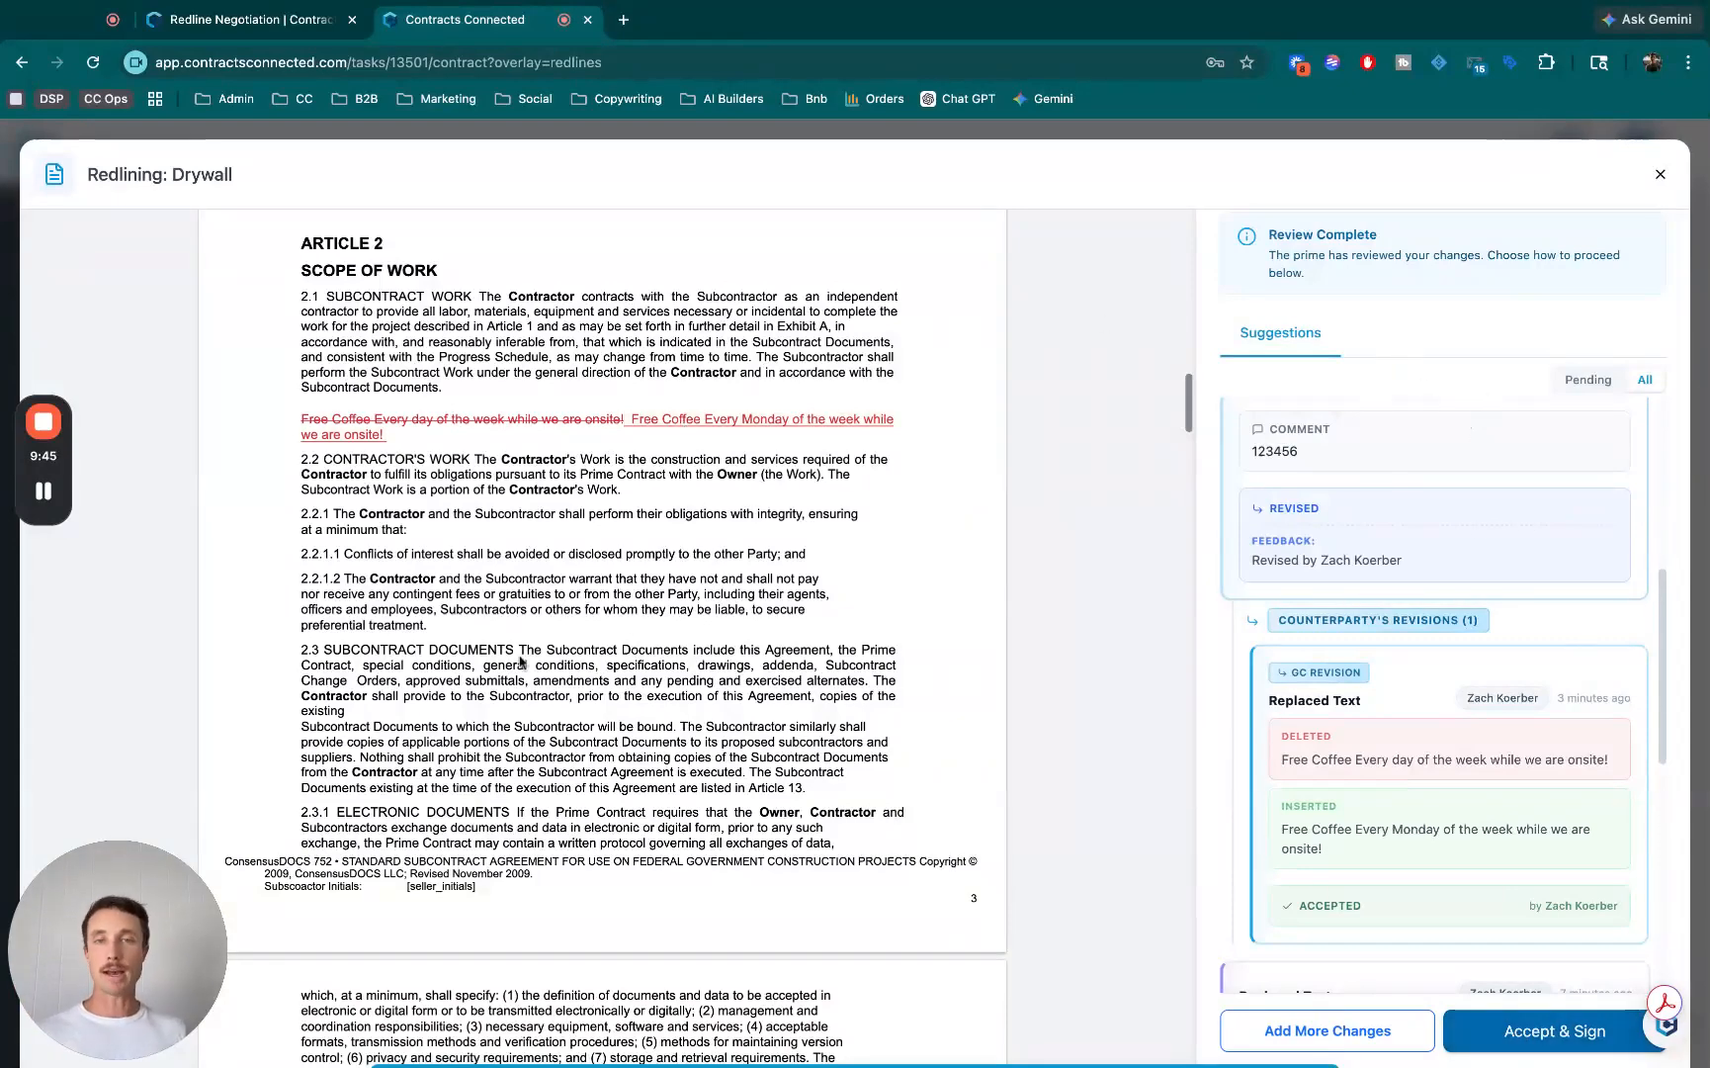
- Accept the reviewed redlines for signing and fill page 1's redline initials and subcontractor initials fields with the saved initials
{"action": "left_click", "coordinate": [1500, 1043]}
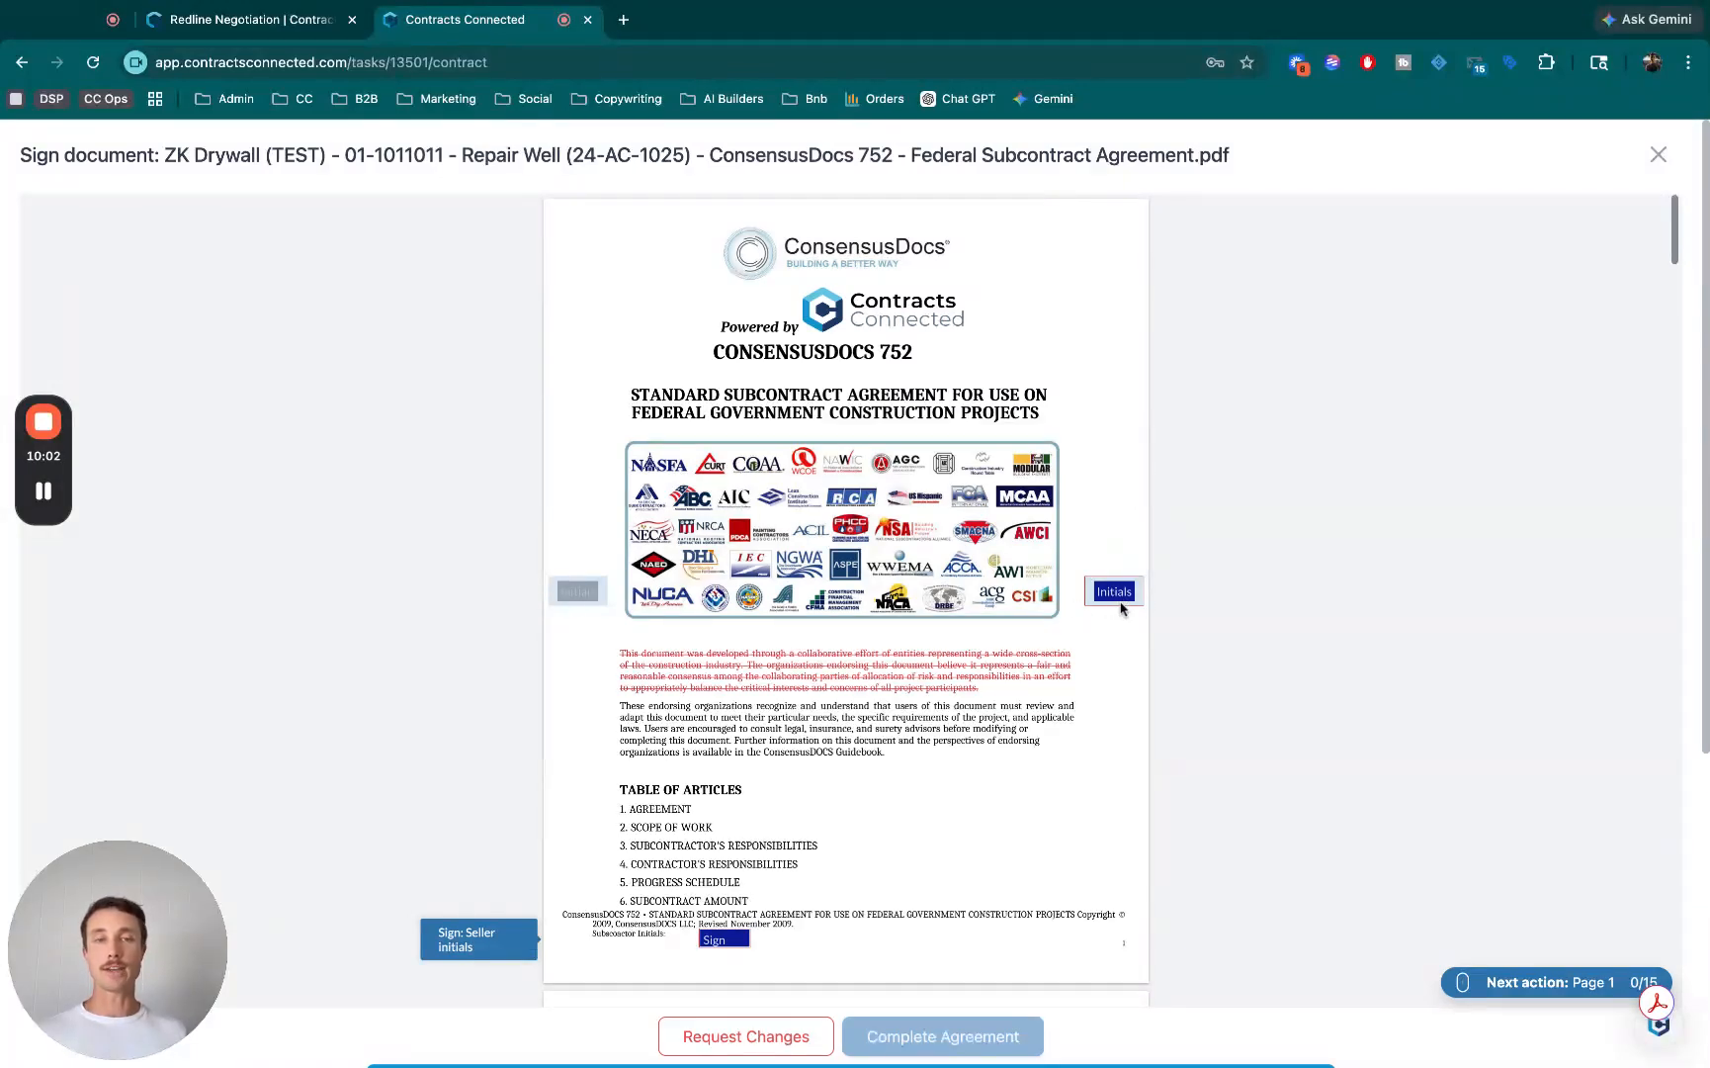
{"action": "scroll", "coordinate": [985, 658], "scroll_direction": "down", "scroll_amount": 5}
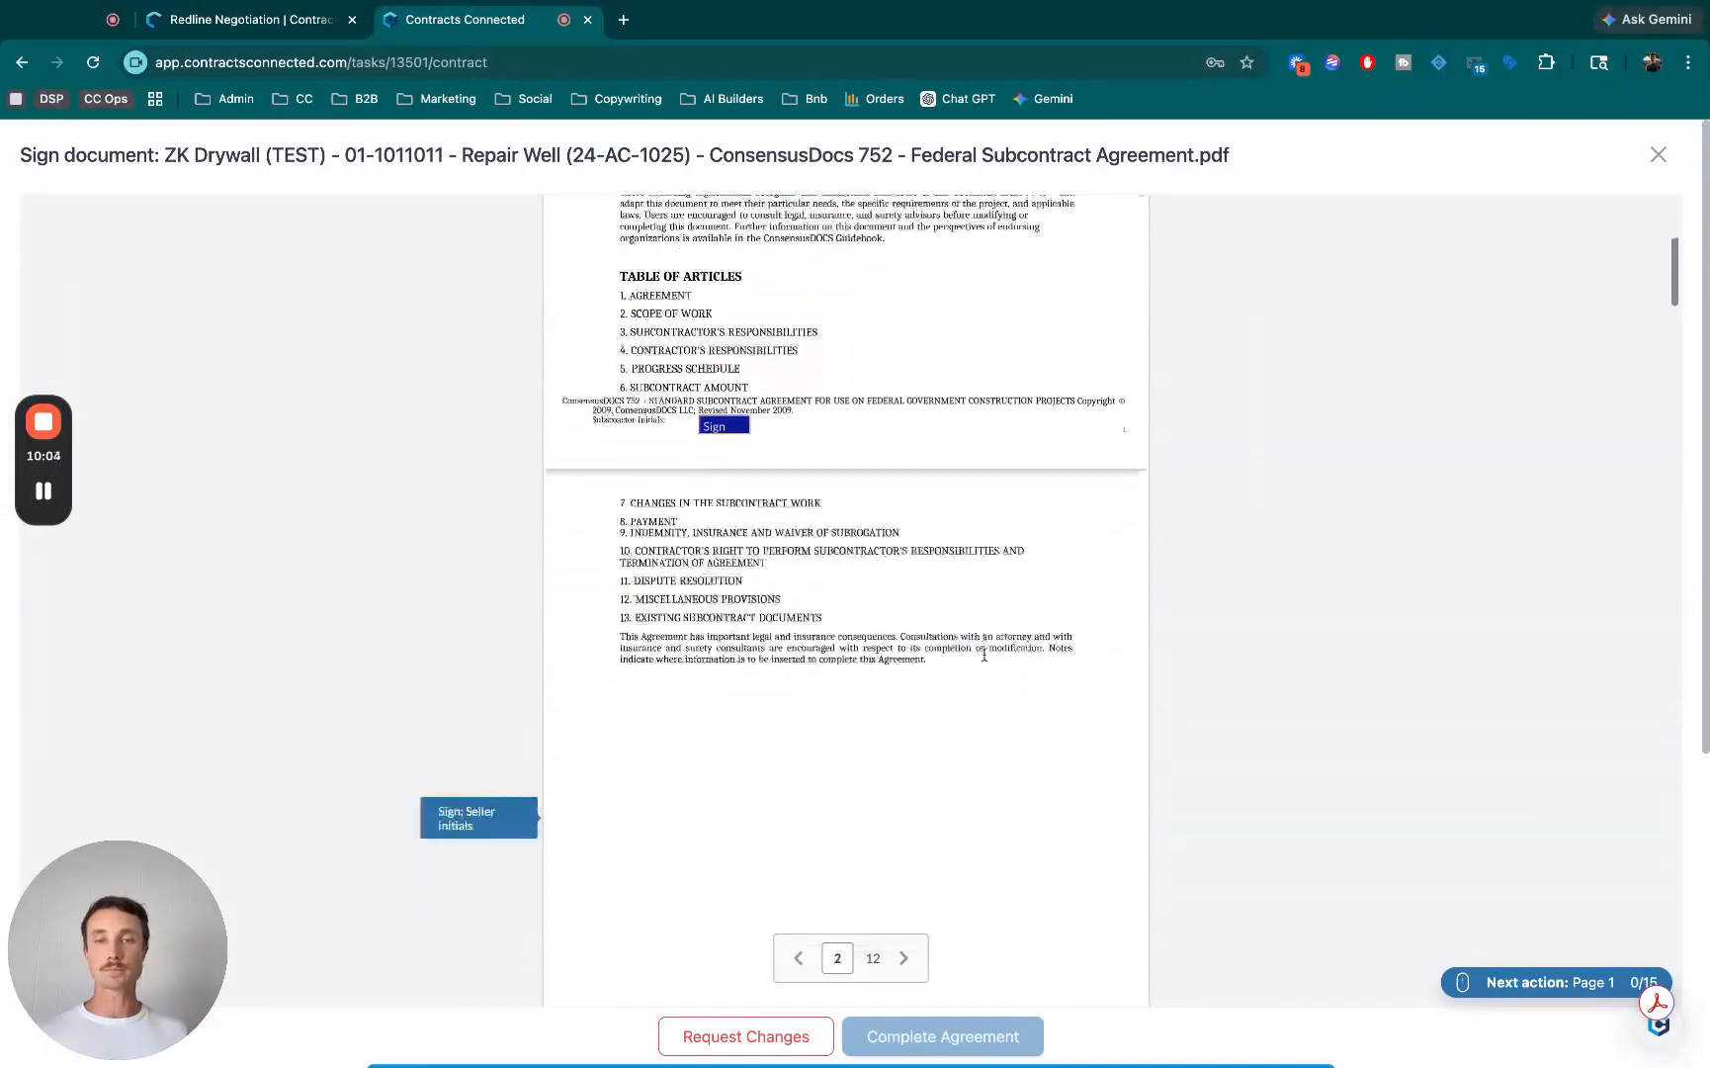
{"action": "scroll", "coordinate": [985, 654], "scroll_direction": "up", "scroll_amount": 5}
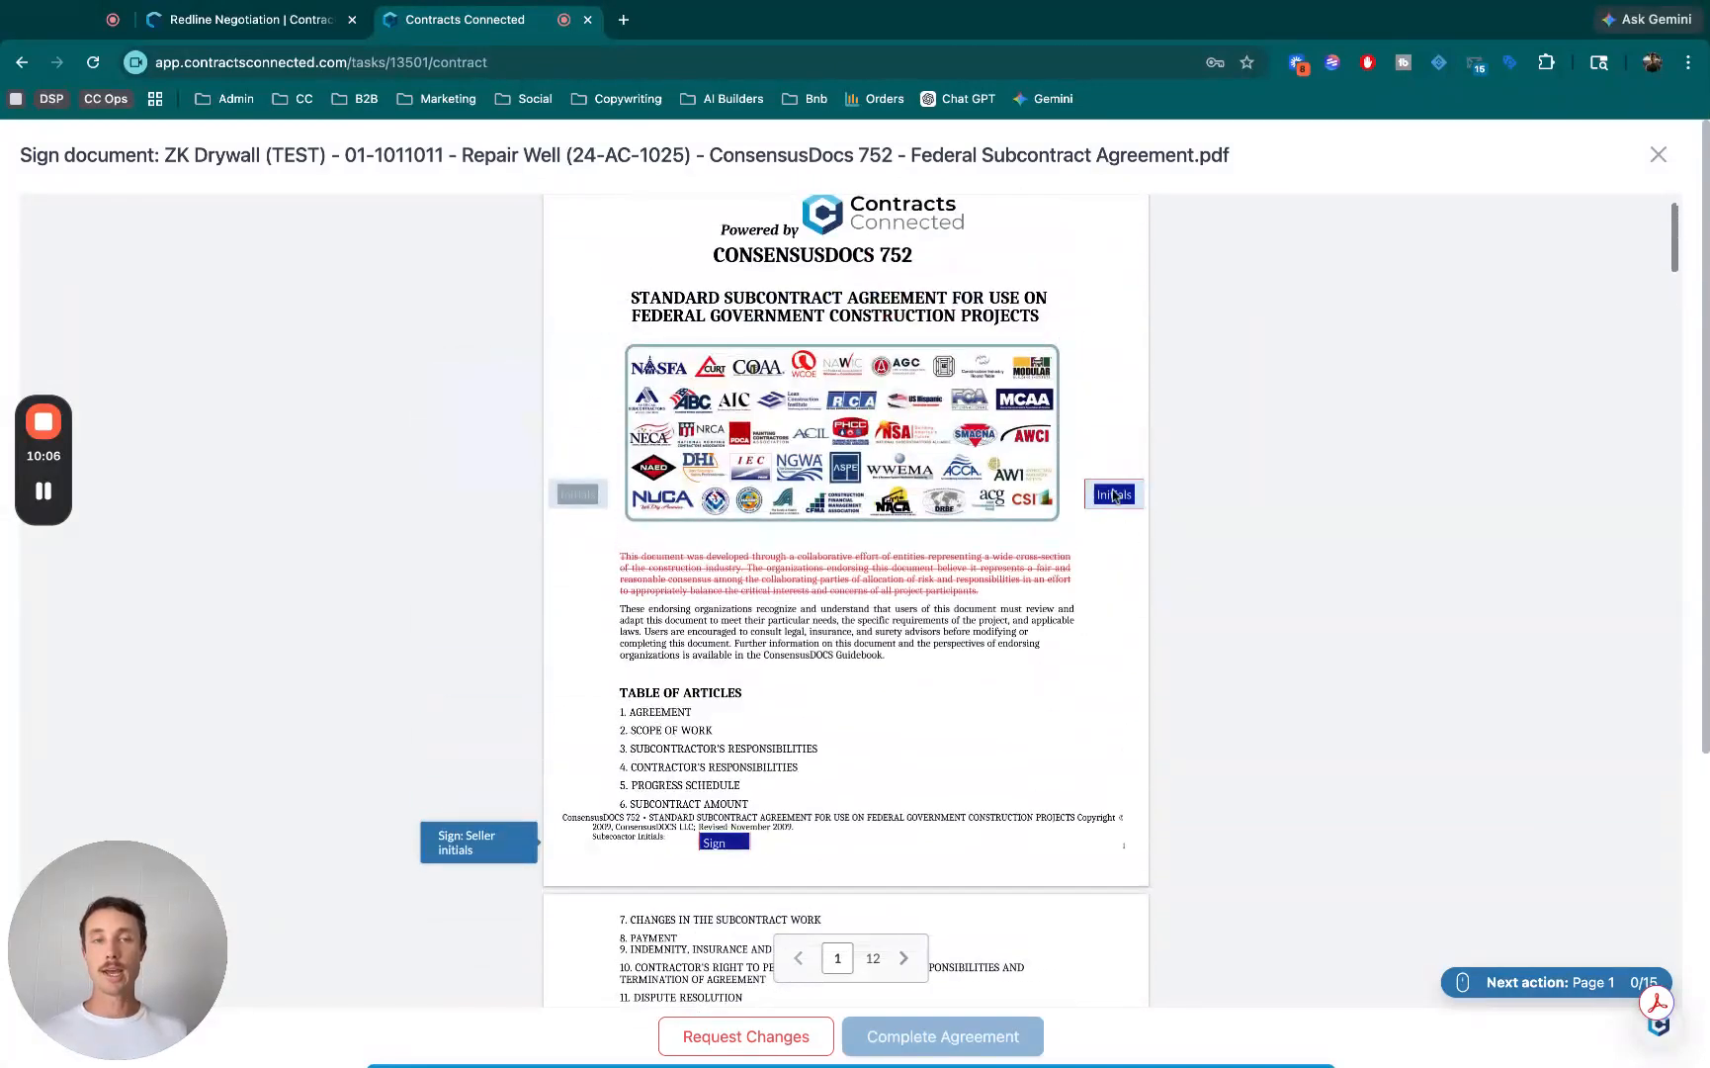
{"action": "left_click", "coordinate": [1114, 495]}
{"action": "left_click", "coordinate": [241, 370]}
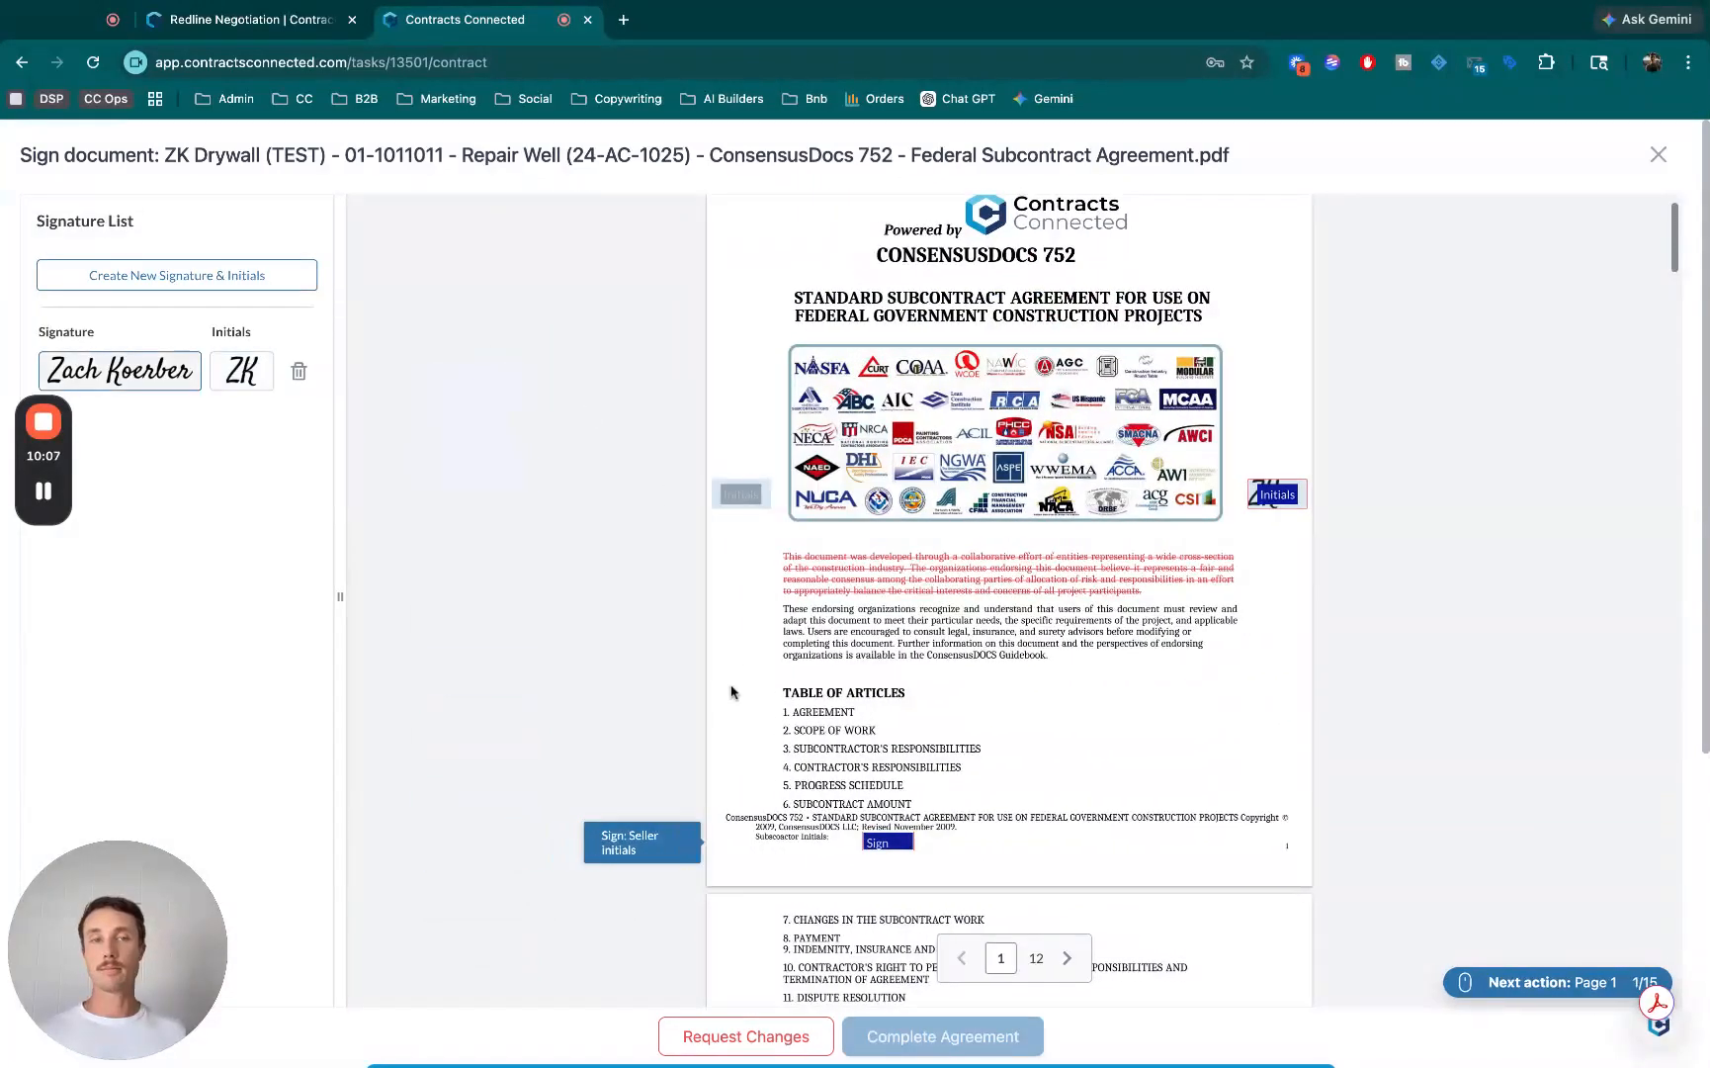
{"action": "left_click", "coordinate": [885, 856]}
{"action": "left_click", "coordinate": [244, 380]}
- Initial the coffee line redline on page 3 with the saved initials, and sign the remaining subcontractor initials fields through page 11 with the saved signature
{"action": "scroll", "coordinate": [1042, 682], "scroll_direction": "down", "scroll_amount": 8}
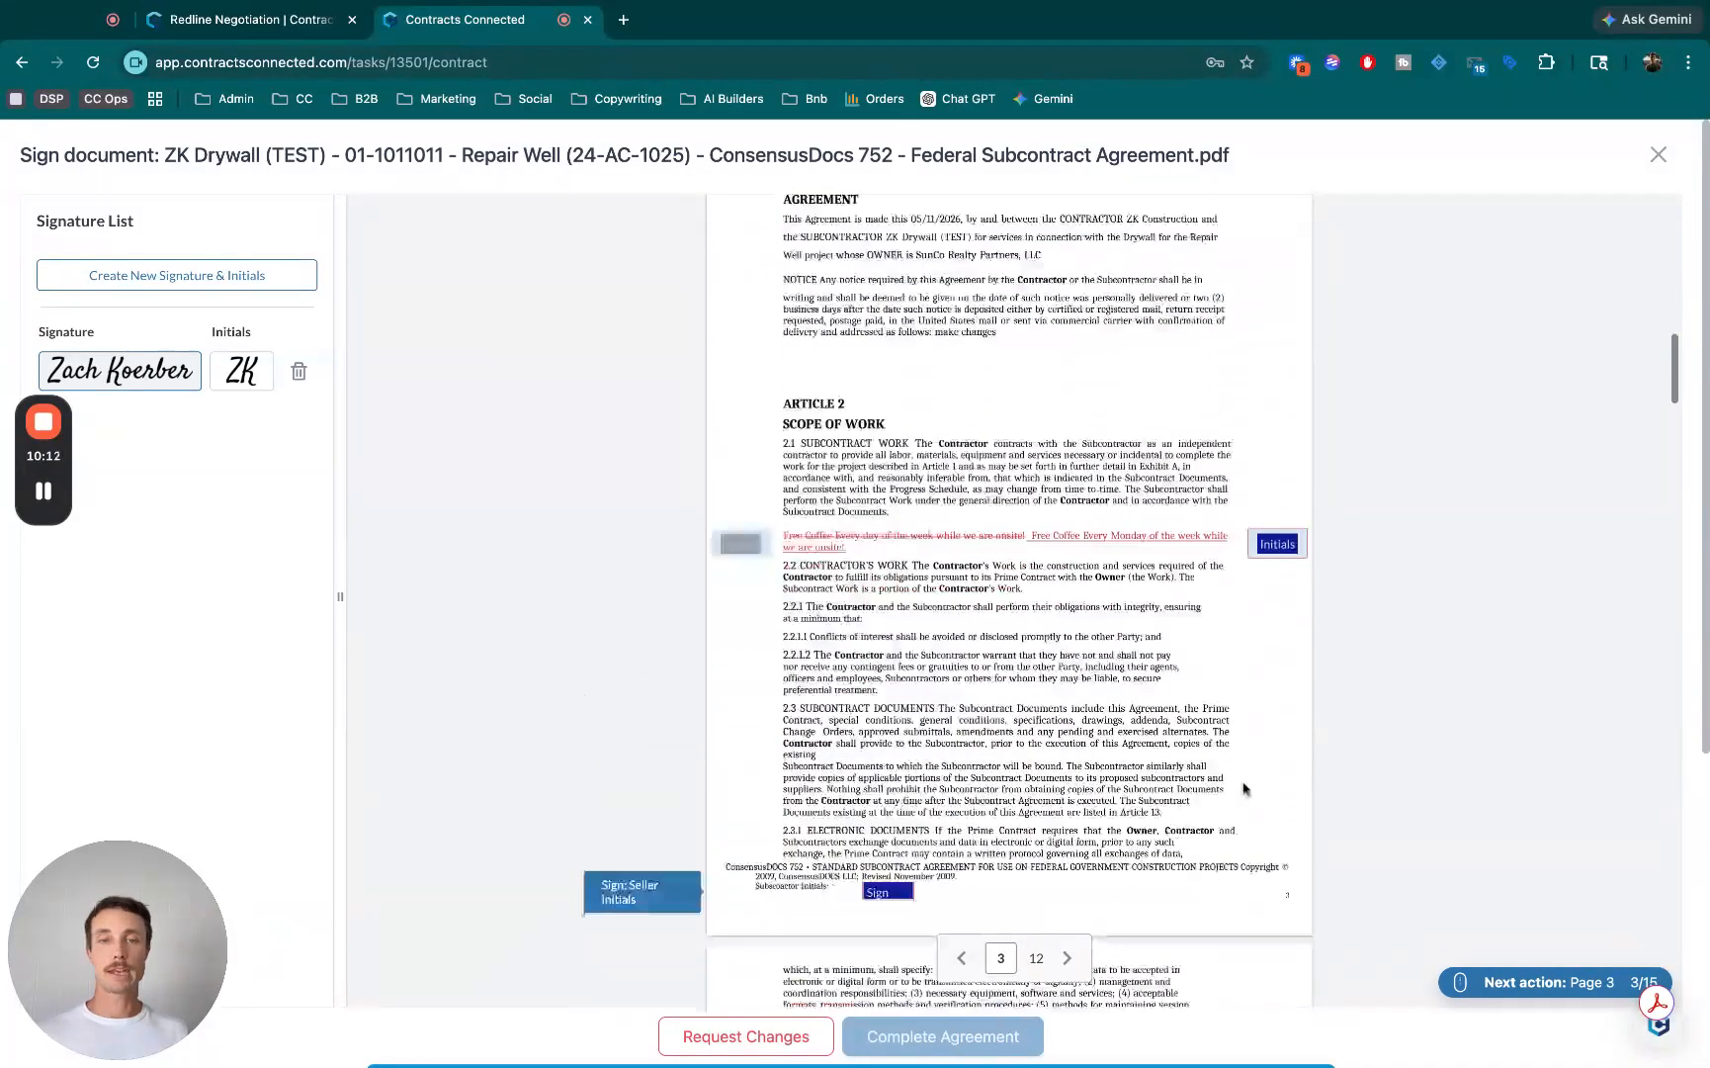
{"action": "left_click", "coordinate": [1277, 506]}
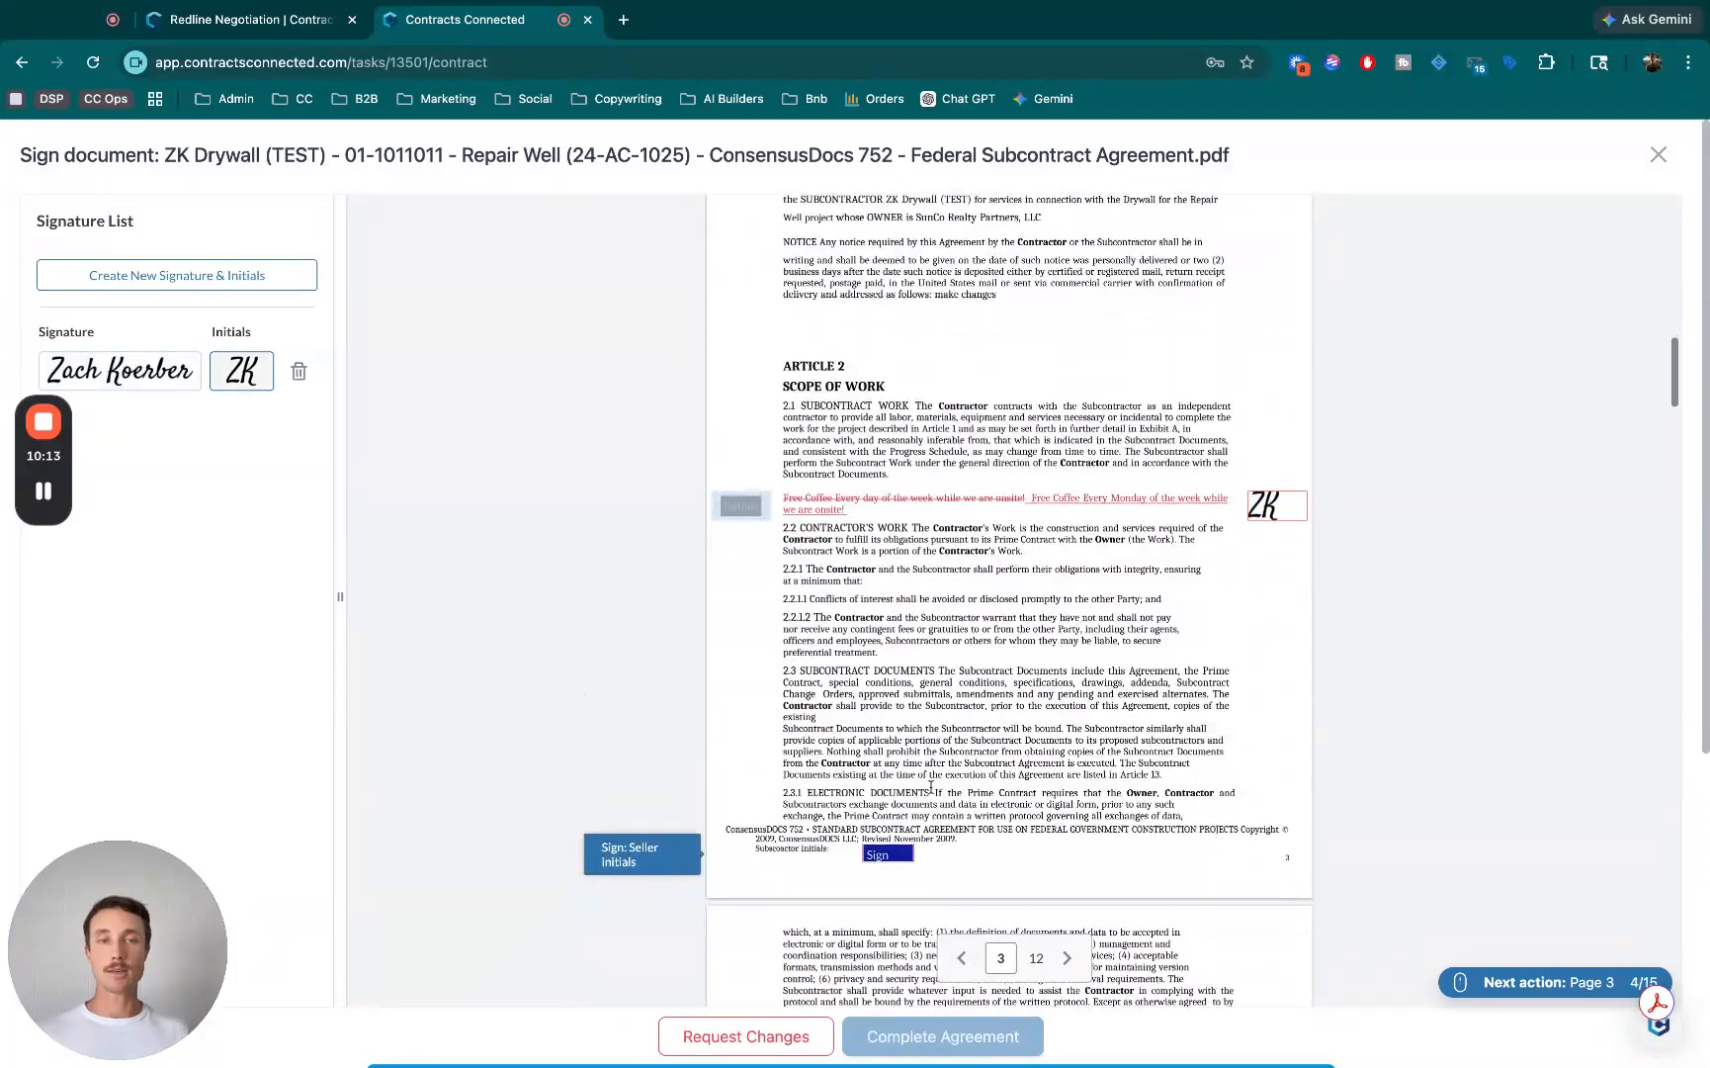
{"action": "left_click", "coordinate": [890, 857]}
{"action": "left_click", "coordinate": [885, 566]}
{"action": "left_click", "coordinate": [887, 465]}
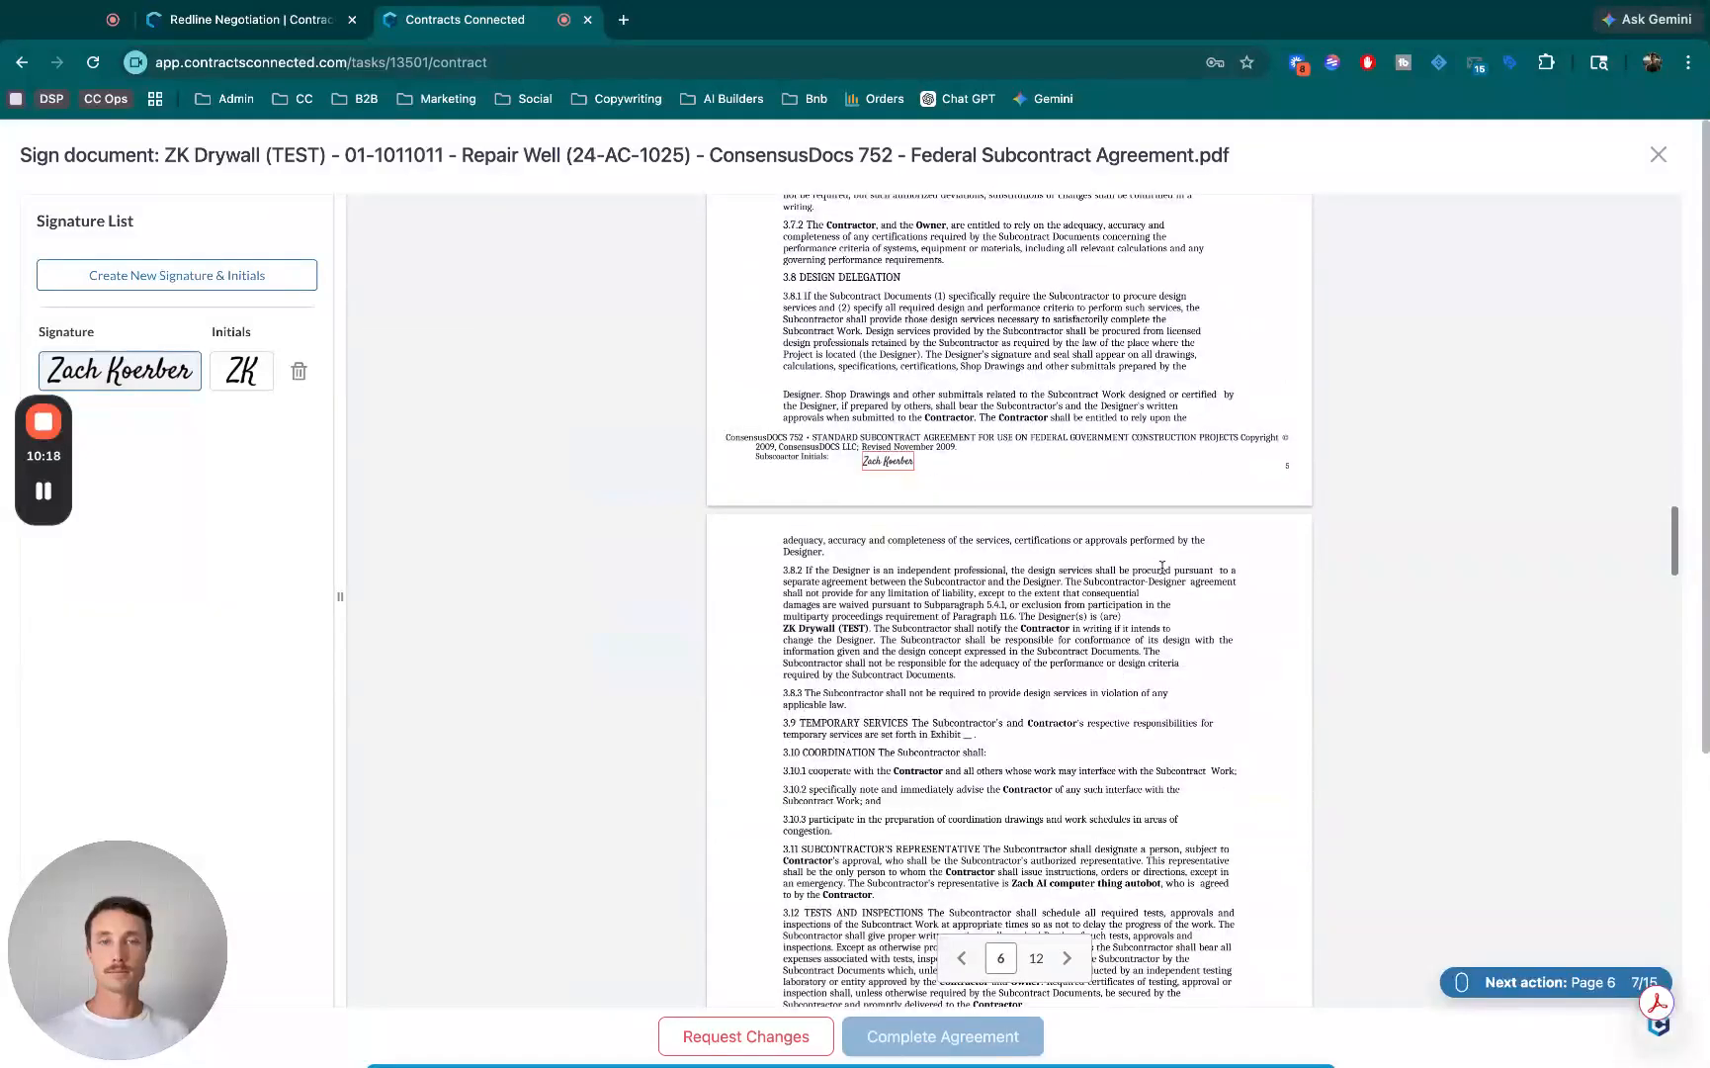
{"action": "left_click", "coordinate": [877, 695]}
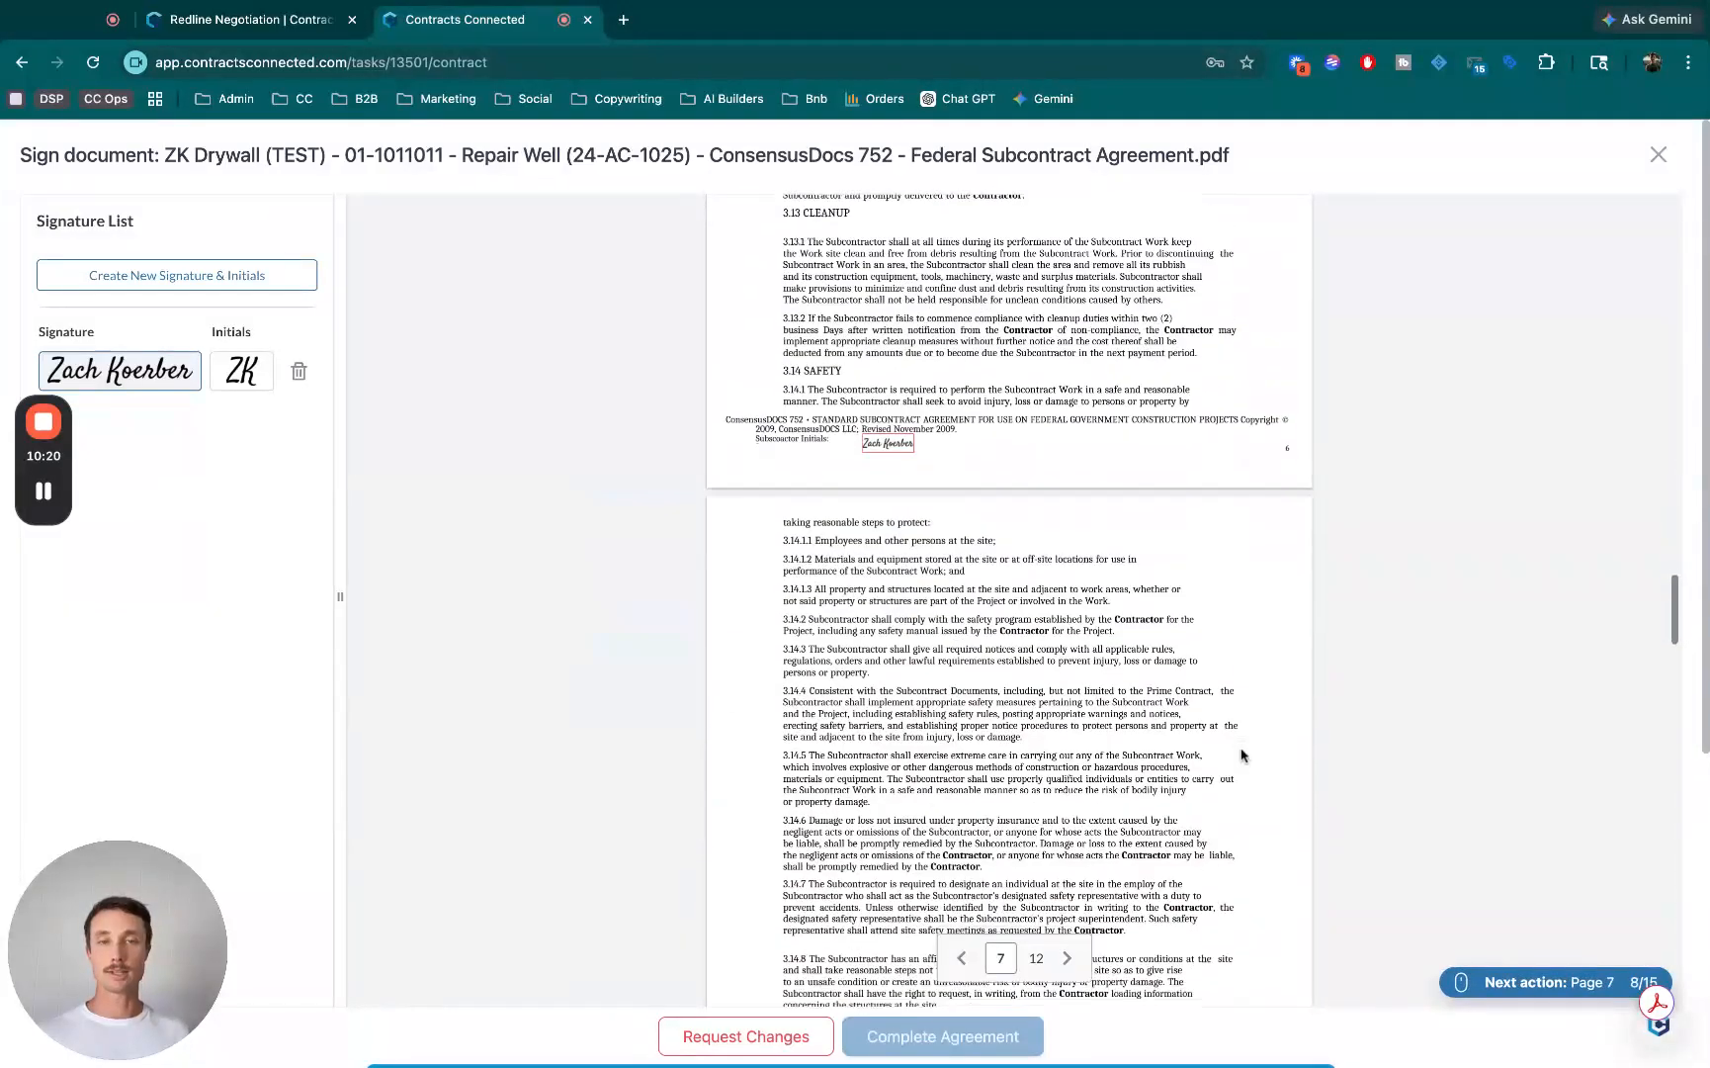
{"action": "left_click", "coordinate": [897, 678]}
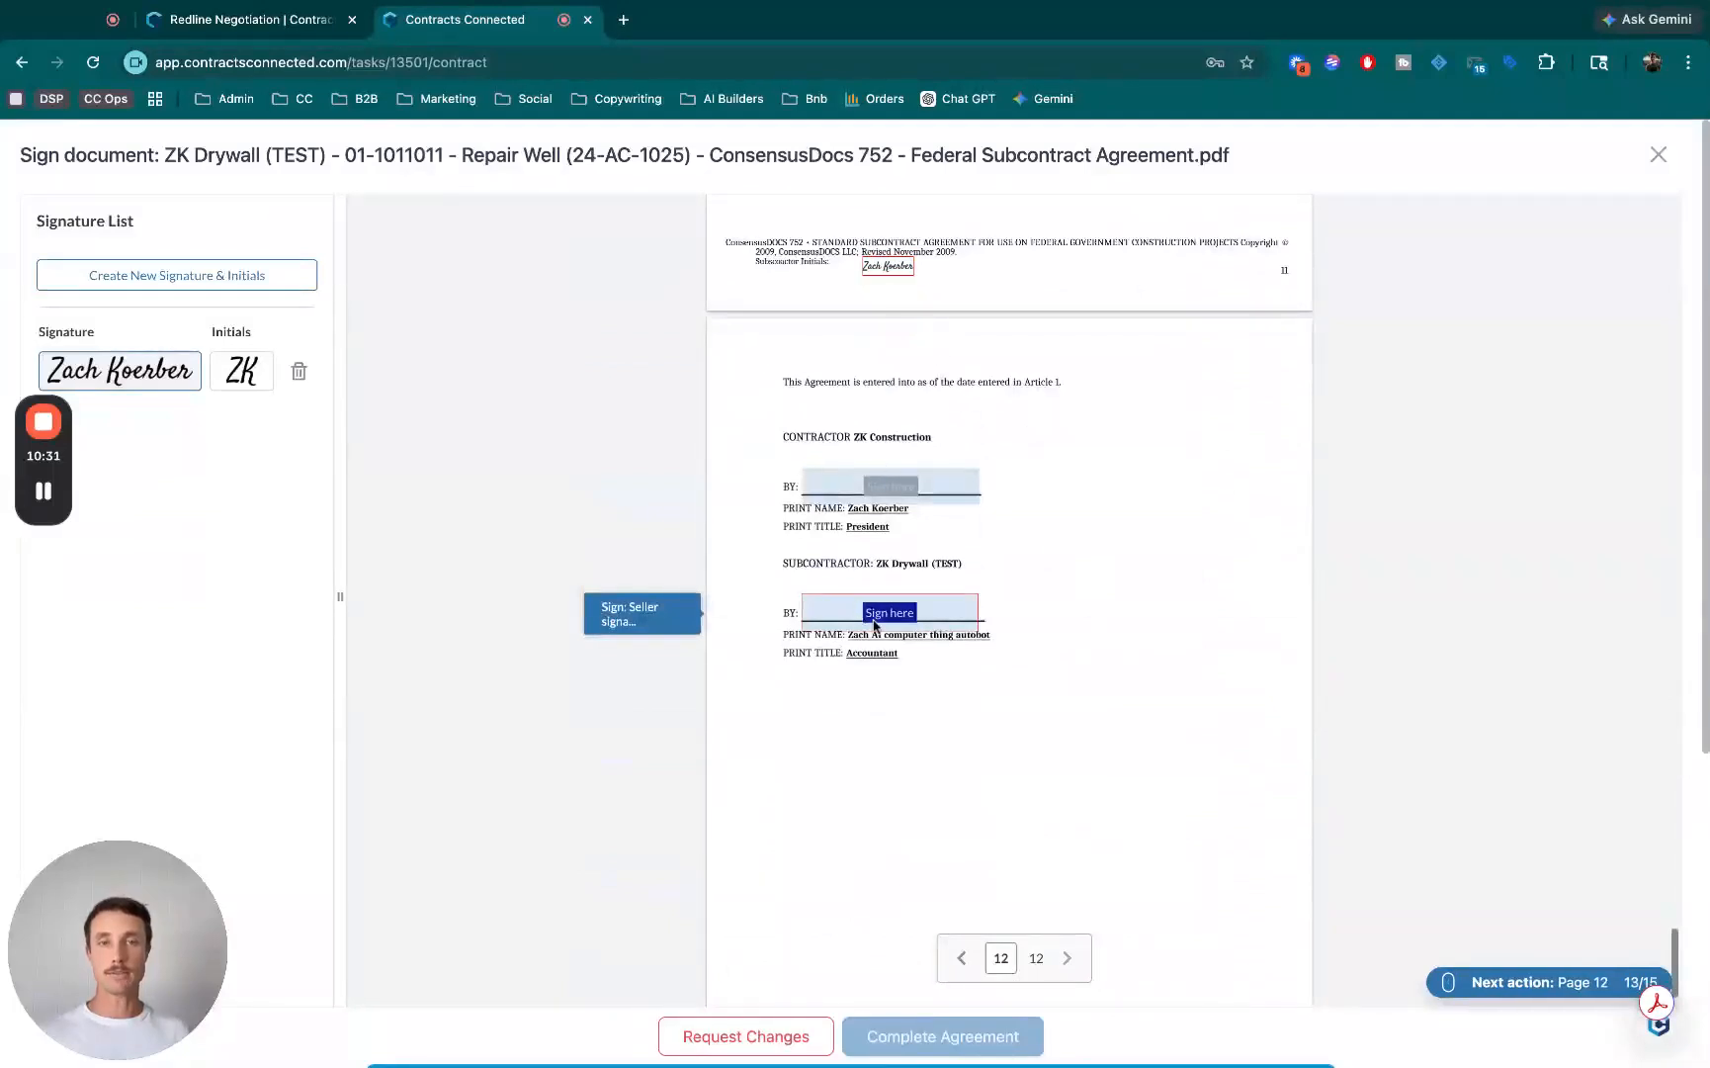
- Place the saved signature in the subcontractor signature field and the subcontractor initials field on page 12
{"action": "left_click", "coordinate": [869, 618]}
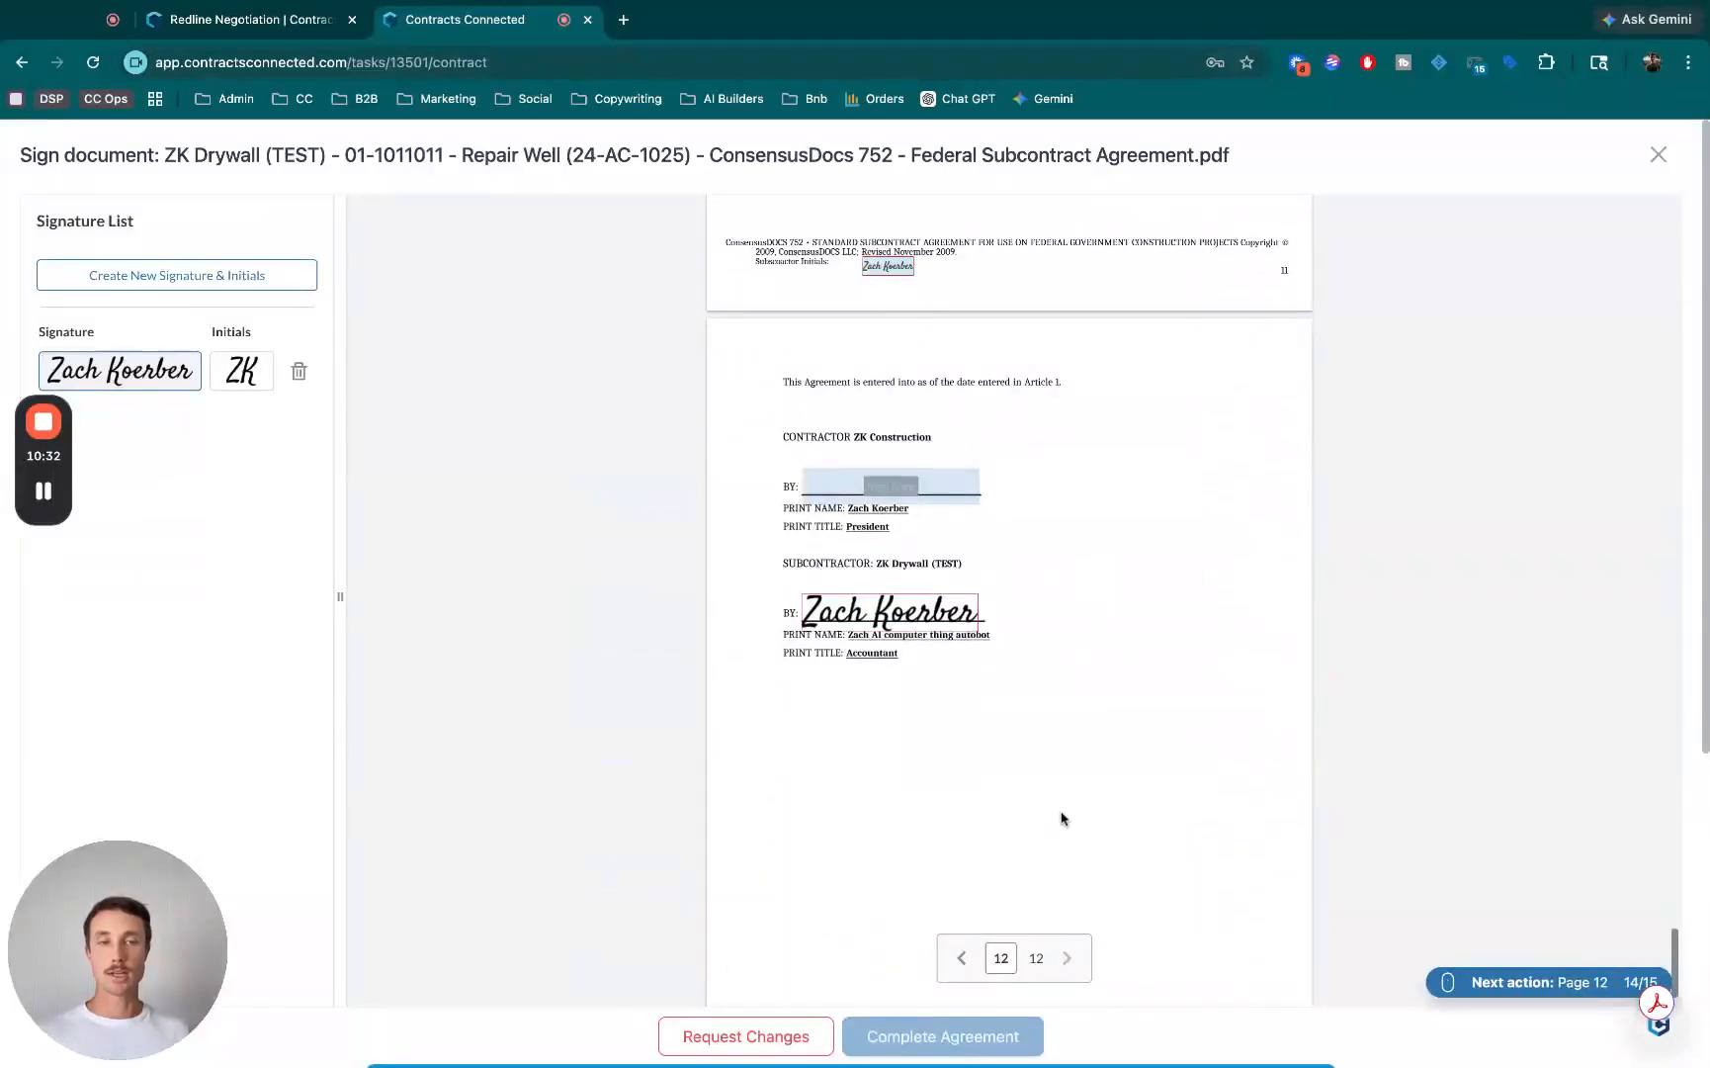
{"action": "scroll", "coordinate": [1161, 766], "scroll_direction": "down", "scroll_amount": 2}
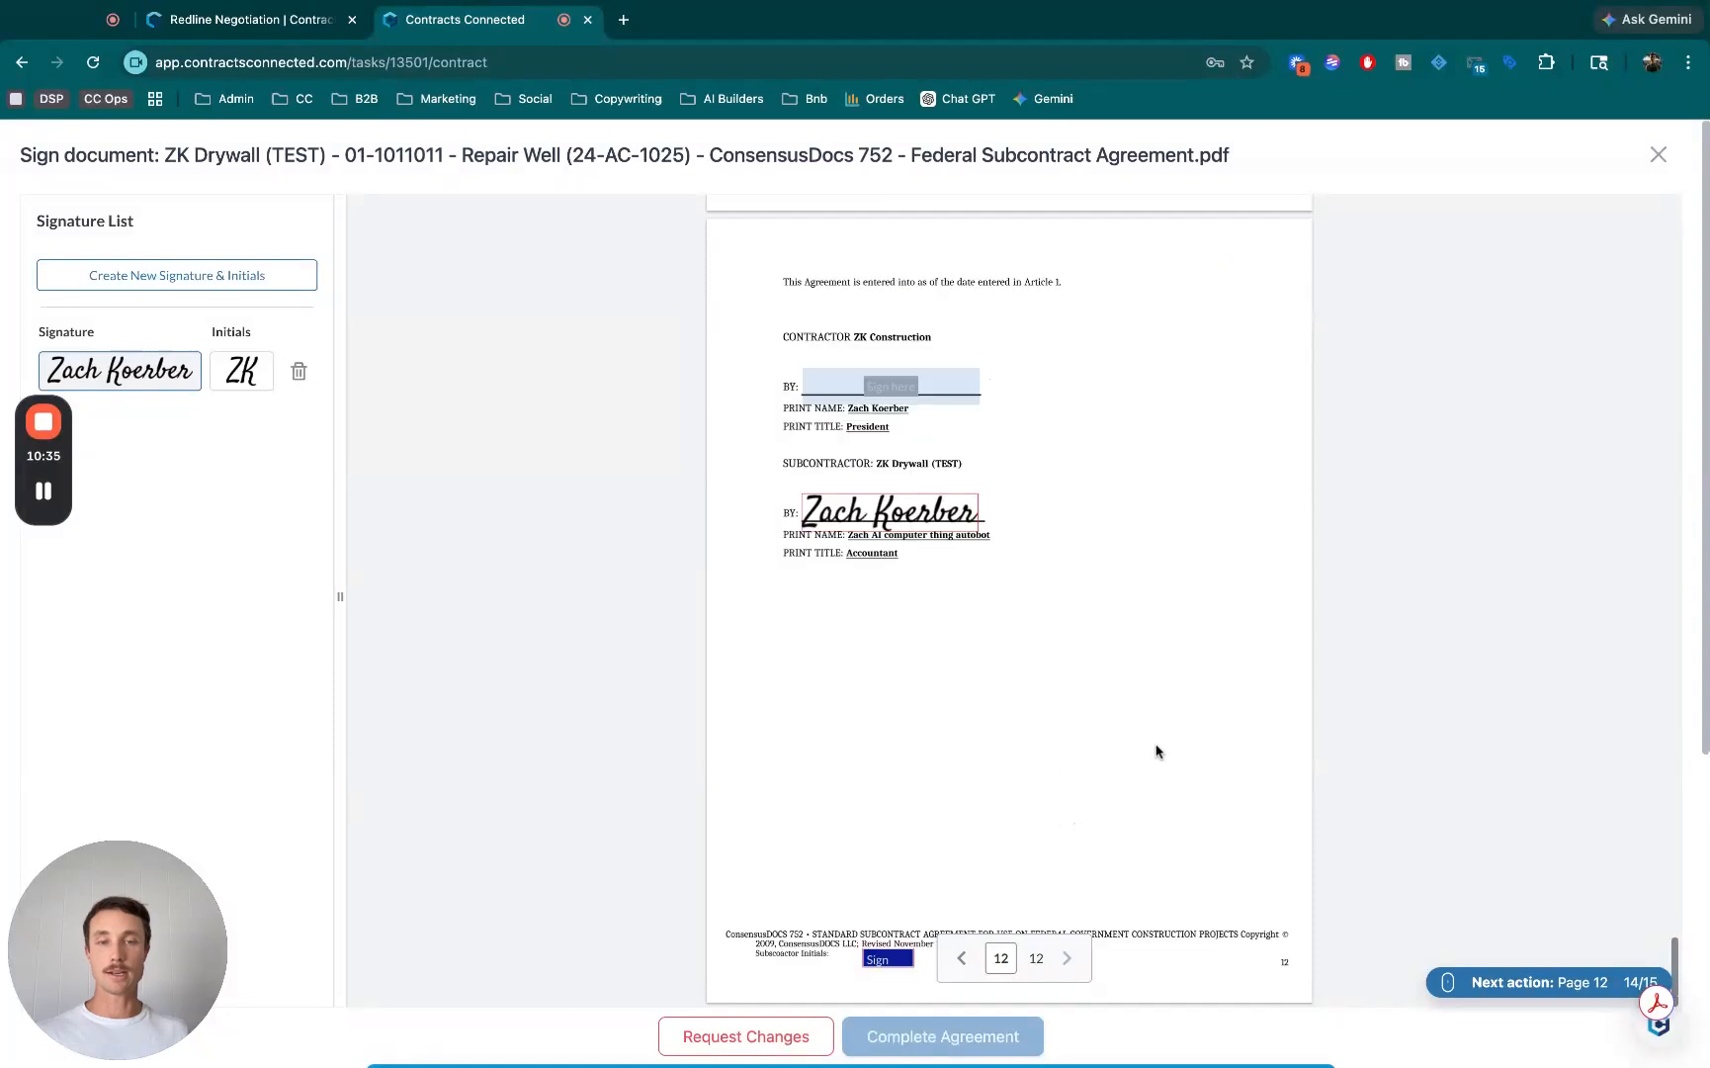
{"action": "left_click", "coordinate": [883, 964]}
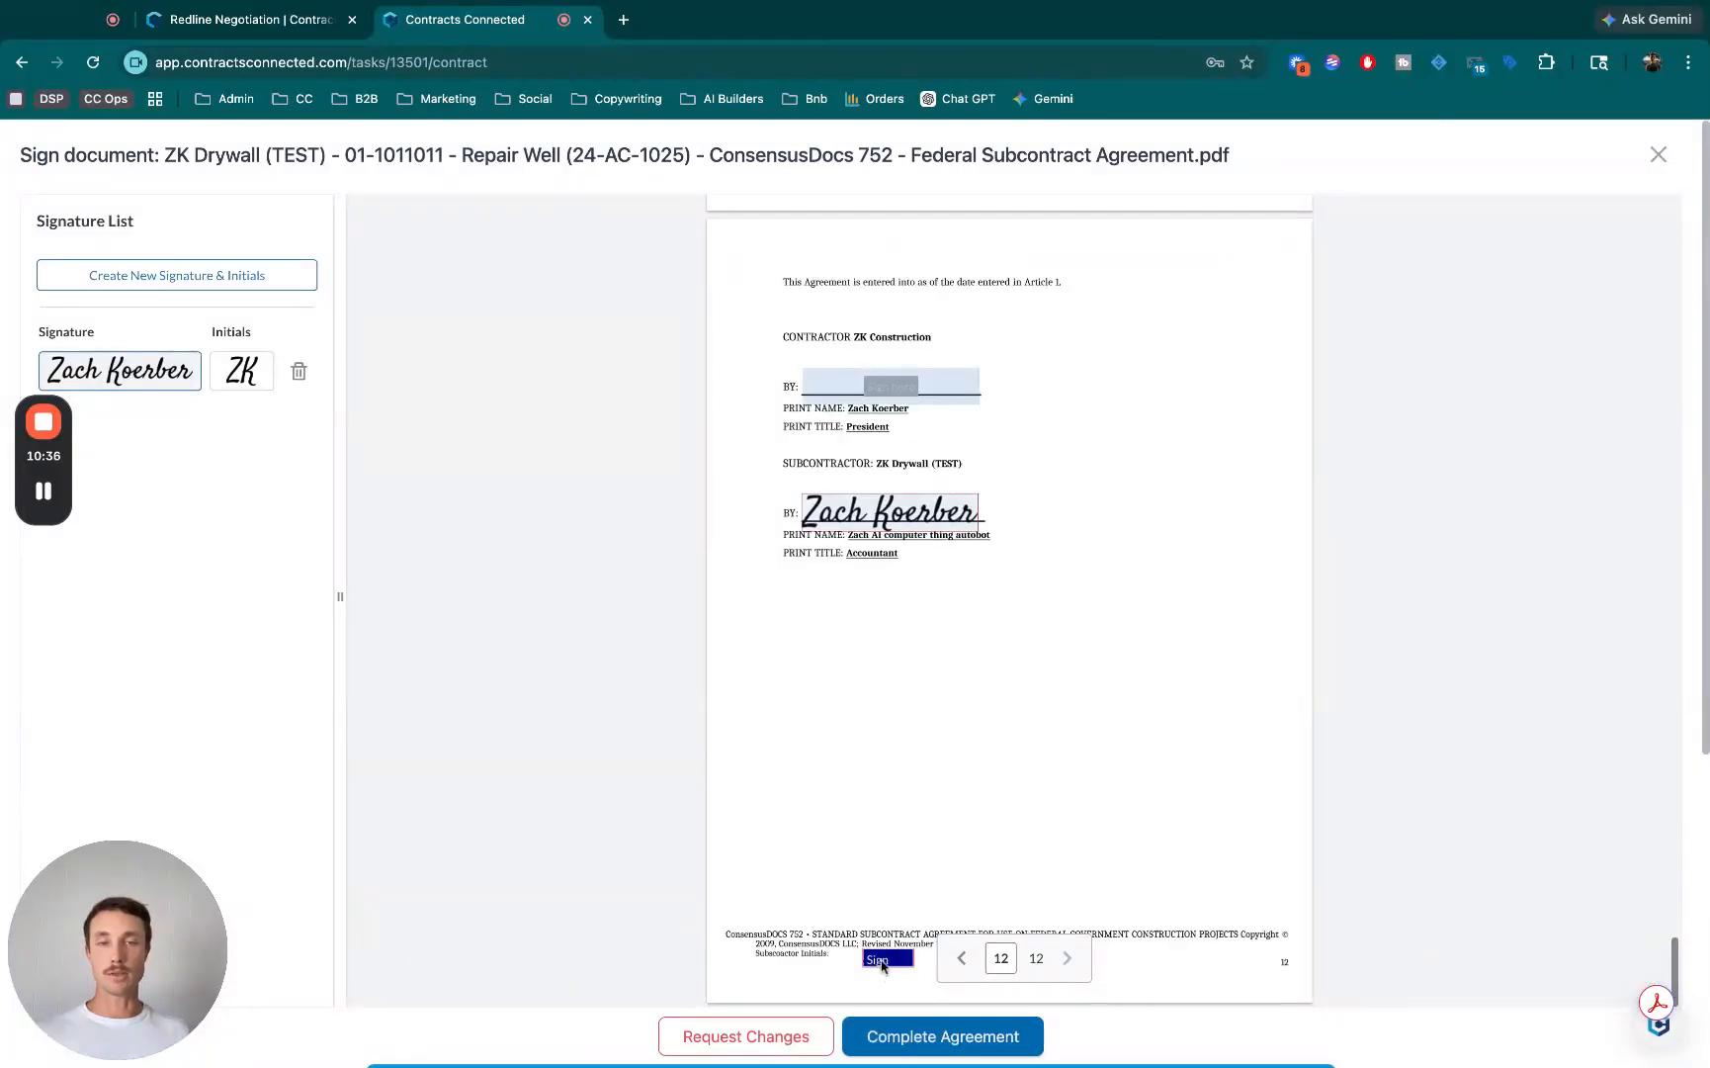
- Complete the agreement and accept the legal signing statement and eSignature Terms of Service
{"action": "left_click", "coordinate": [946, 1038]}
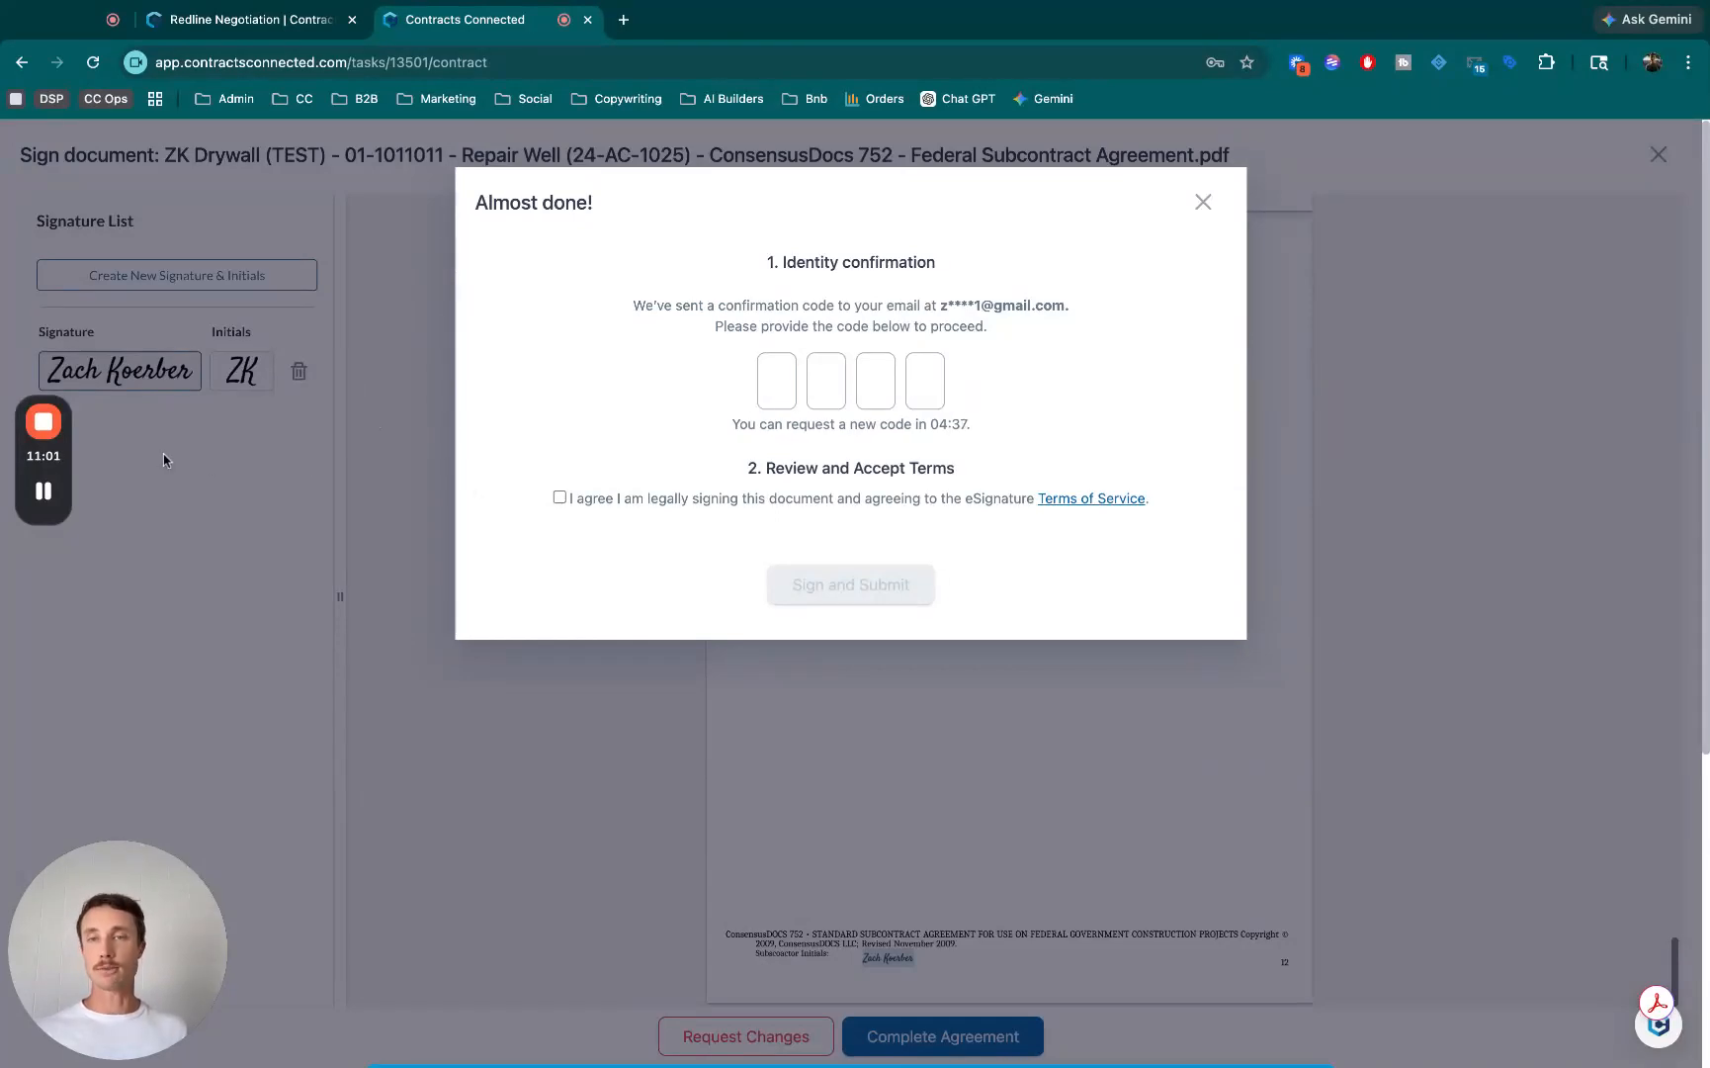
{"action": "left_click", "coordinate": [559, 497]}
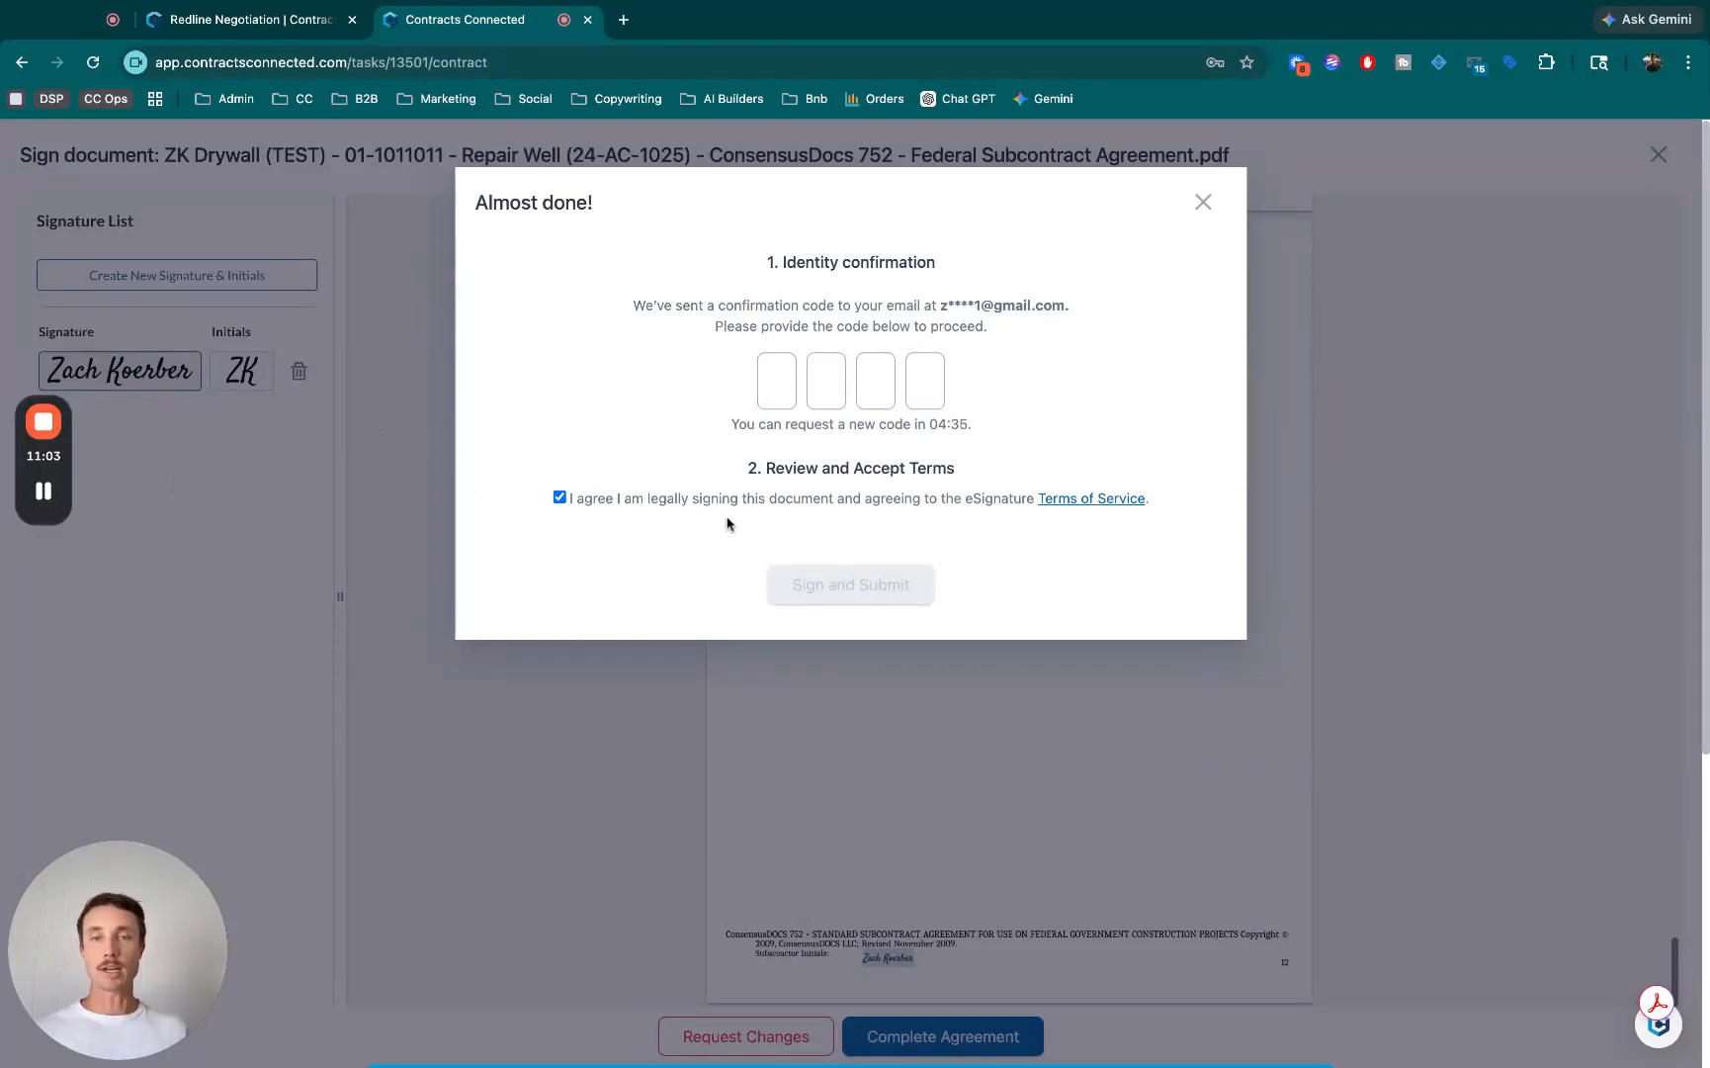
{"action": "mouse_move", "coordinate": [43, 491]}
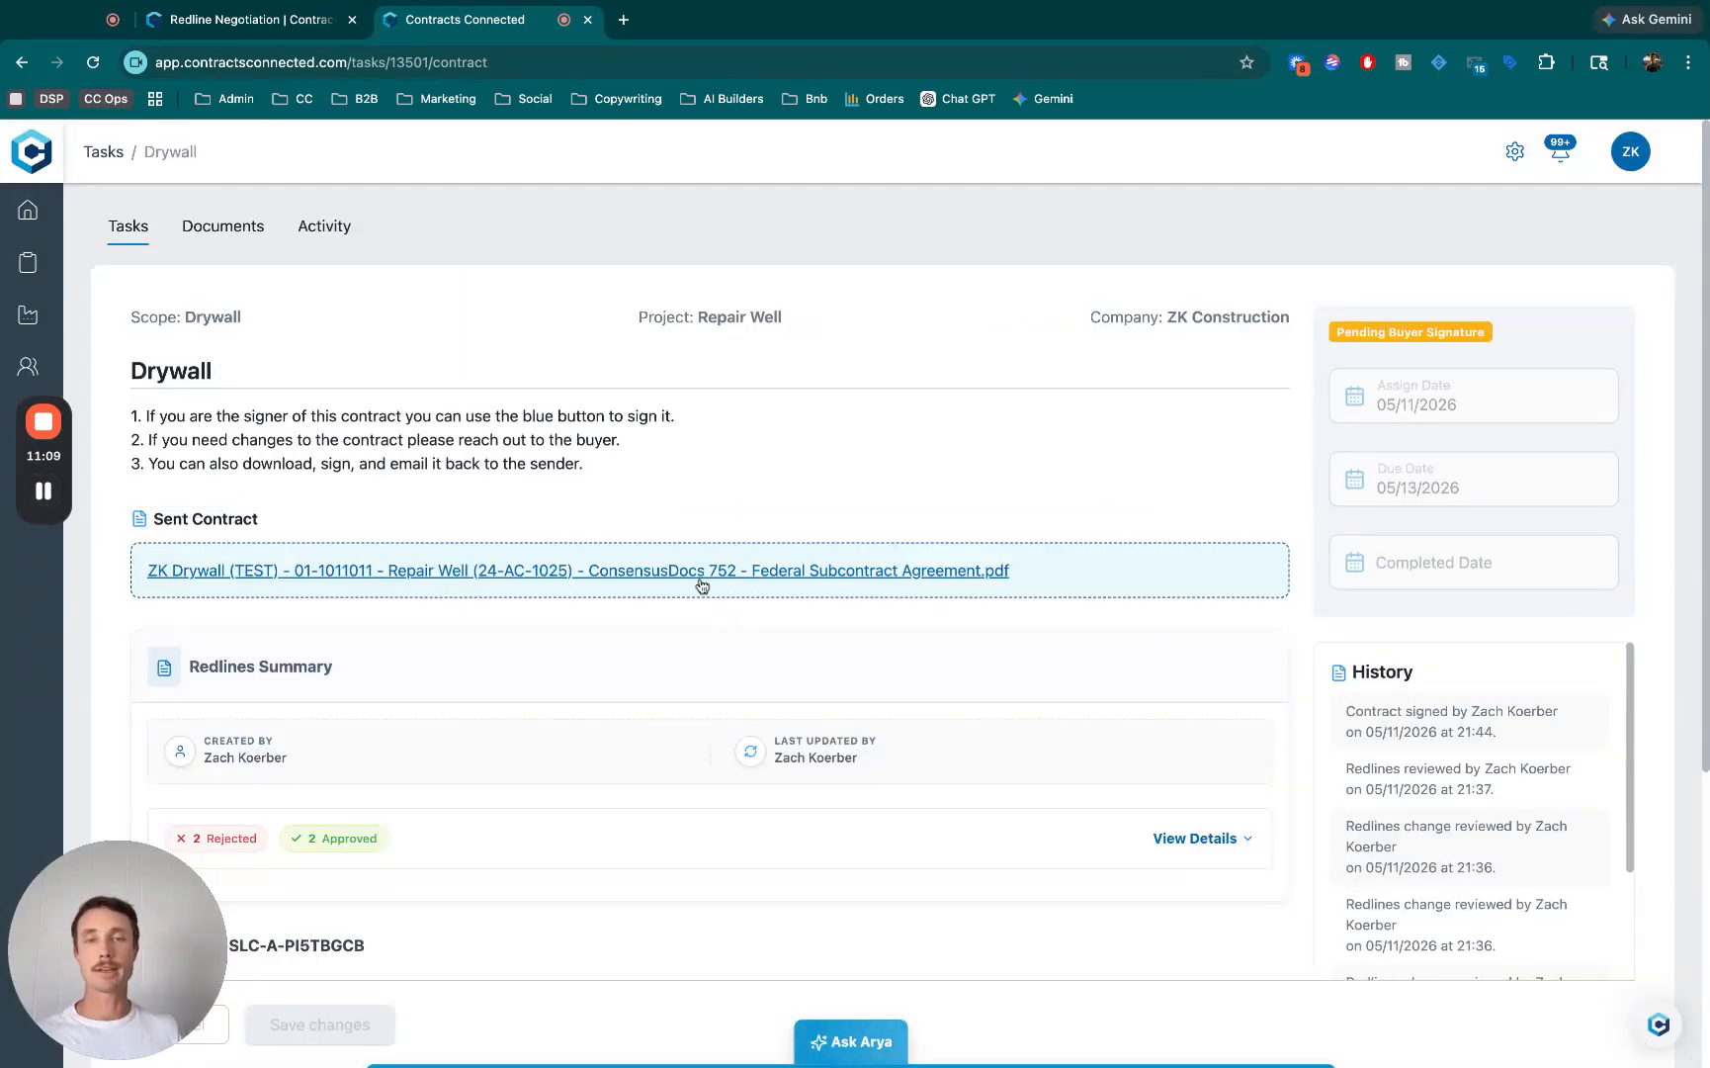
- Preview the signed Drywall contract, close it, and read the Redlines Summary's change details, collapsing them again
{"action": "left_click", "coordinate": [909, 573]}
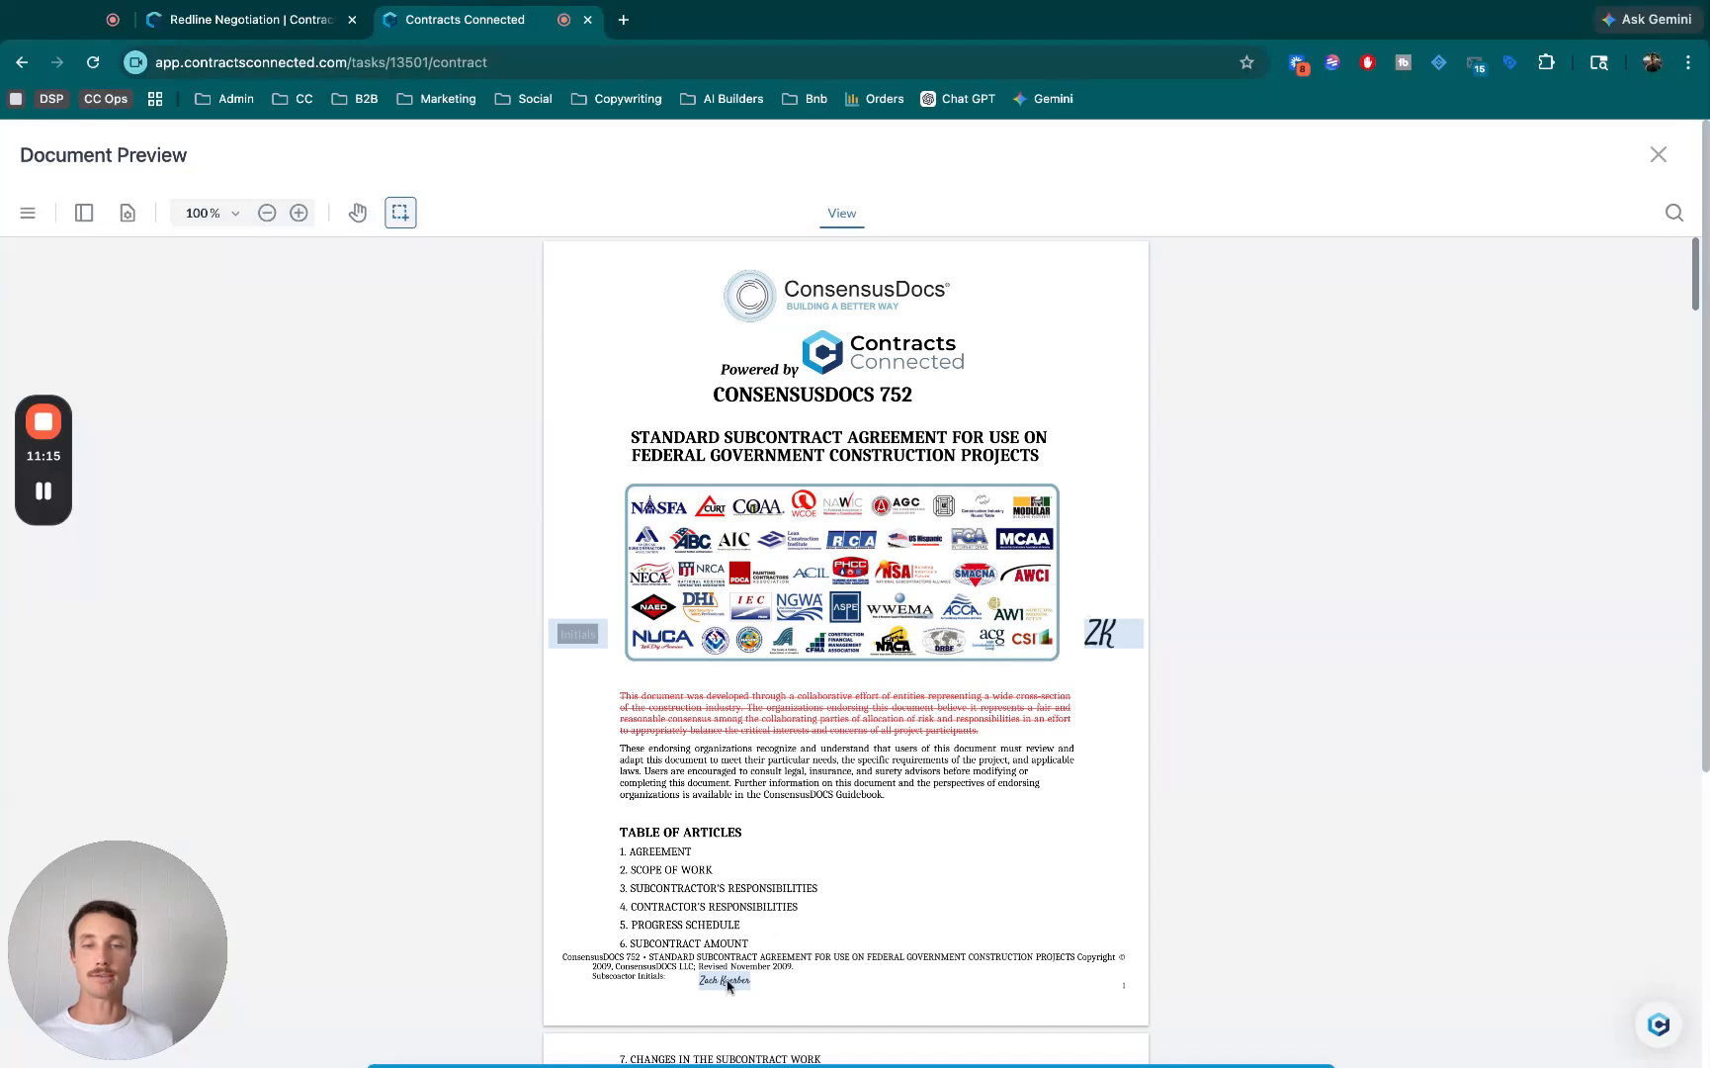
{"action": "left_click", "coordinate": [1658, 154]}
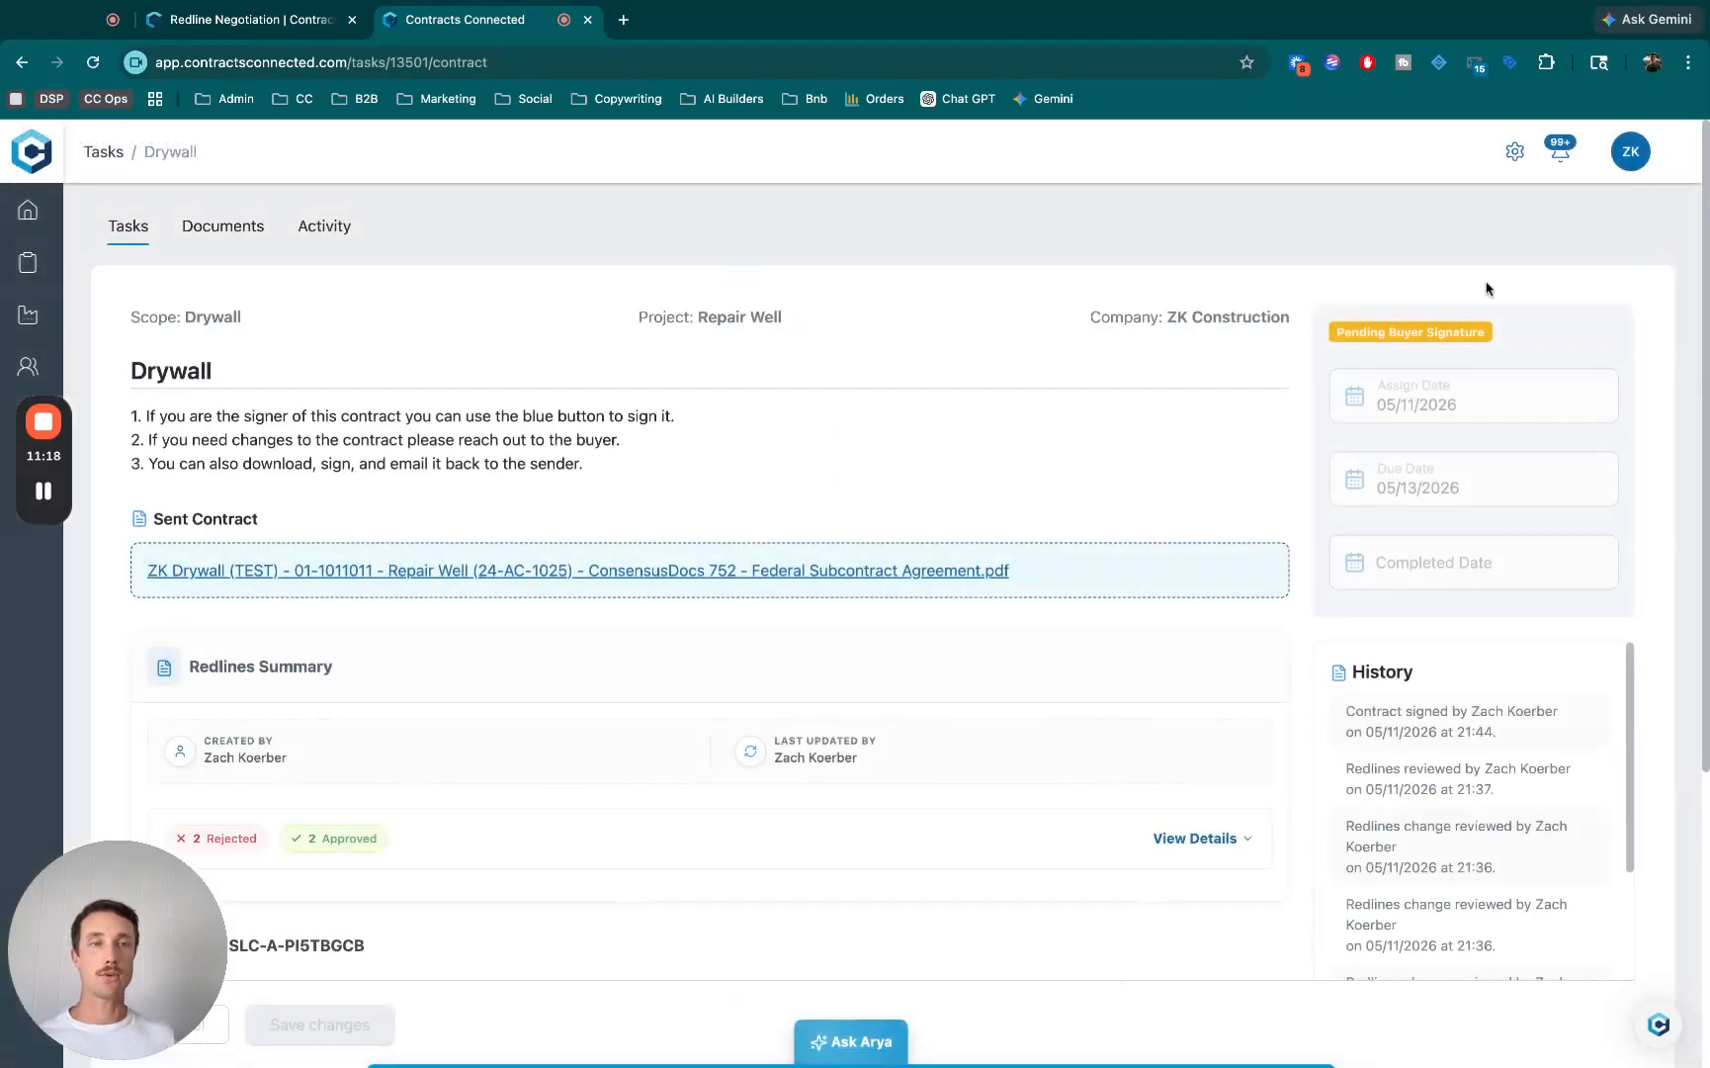
{"action": "scroll", "coordinate": [1211, 500], "scroll_direction": "down", "scroll_amount": 3}
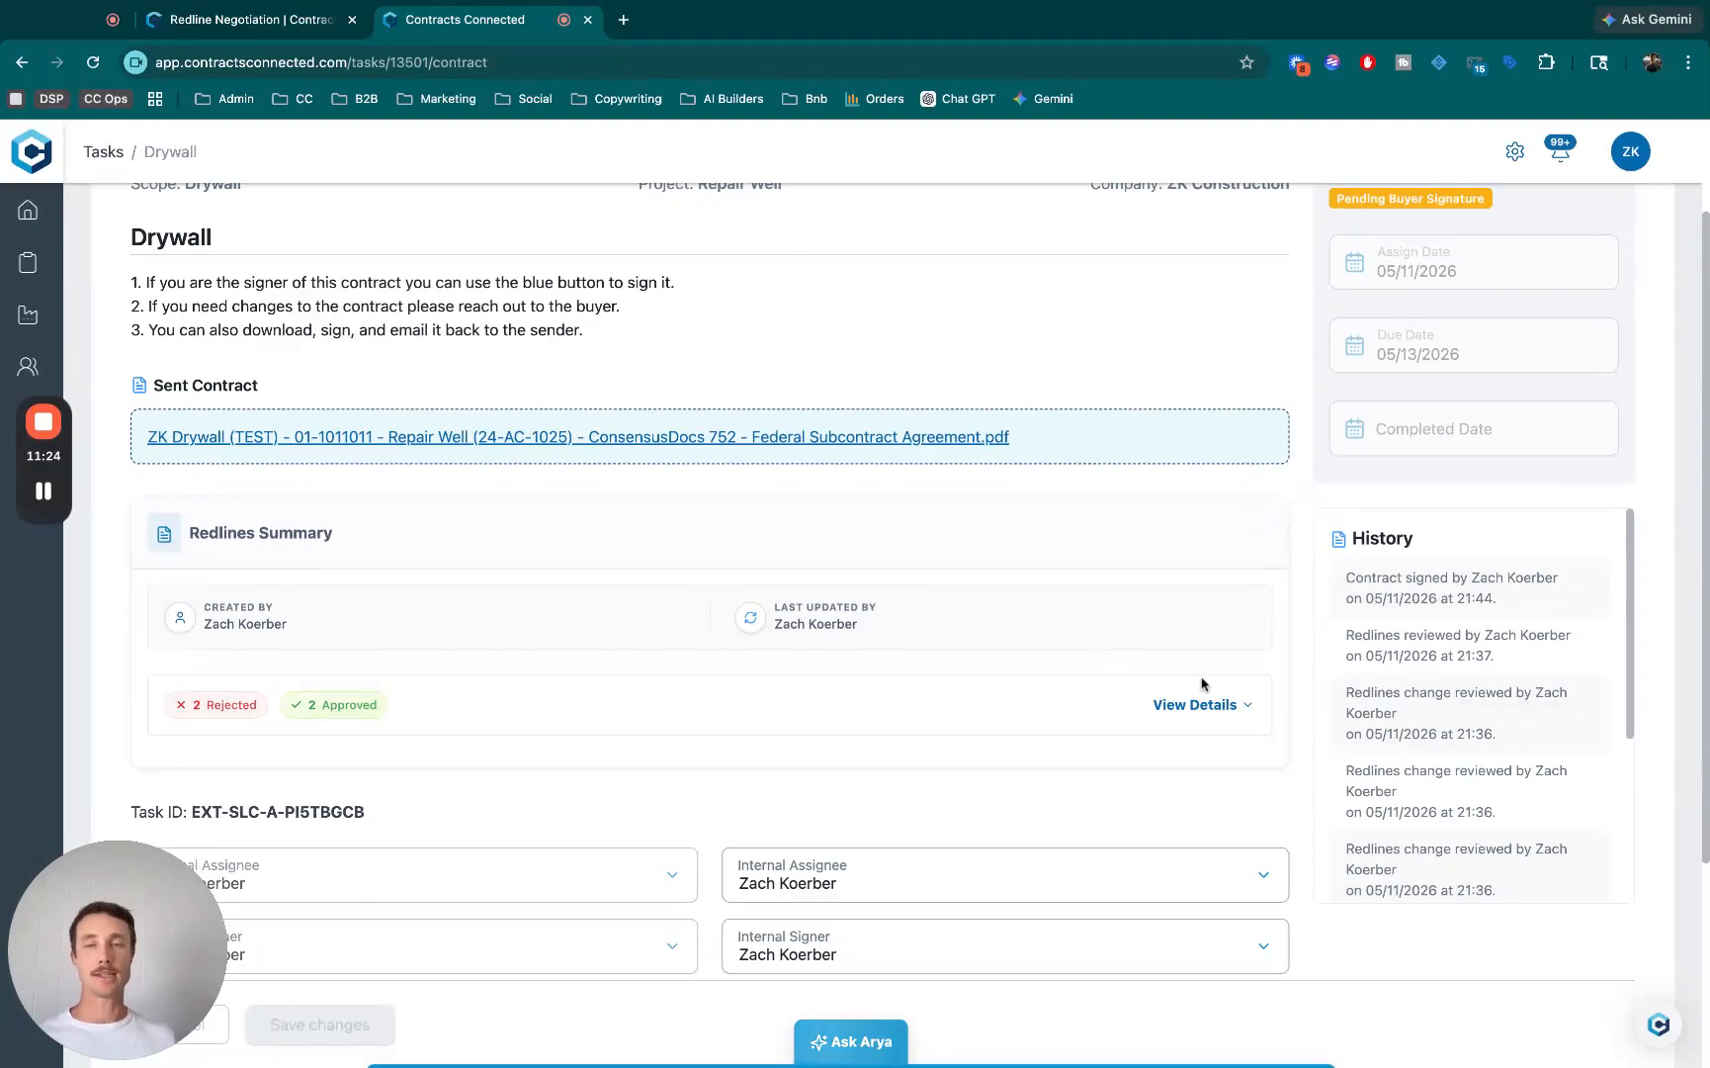
{"action": "scroll", "coordinate": [1196, 673], "scroll_direction": "down", "scroll_amount": 3}
{"action": "left_click", "coordinate": [1182, 539]}
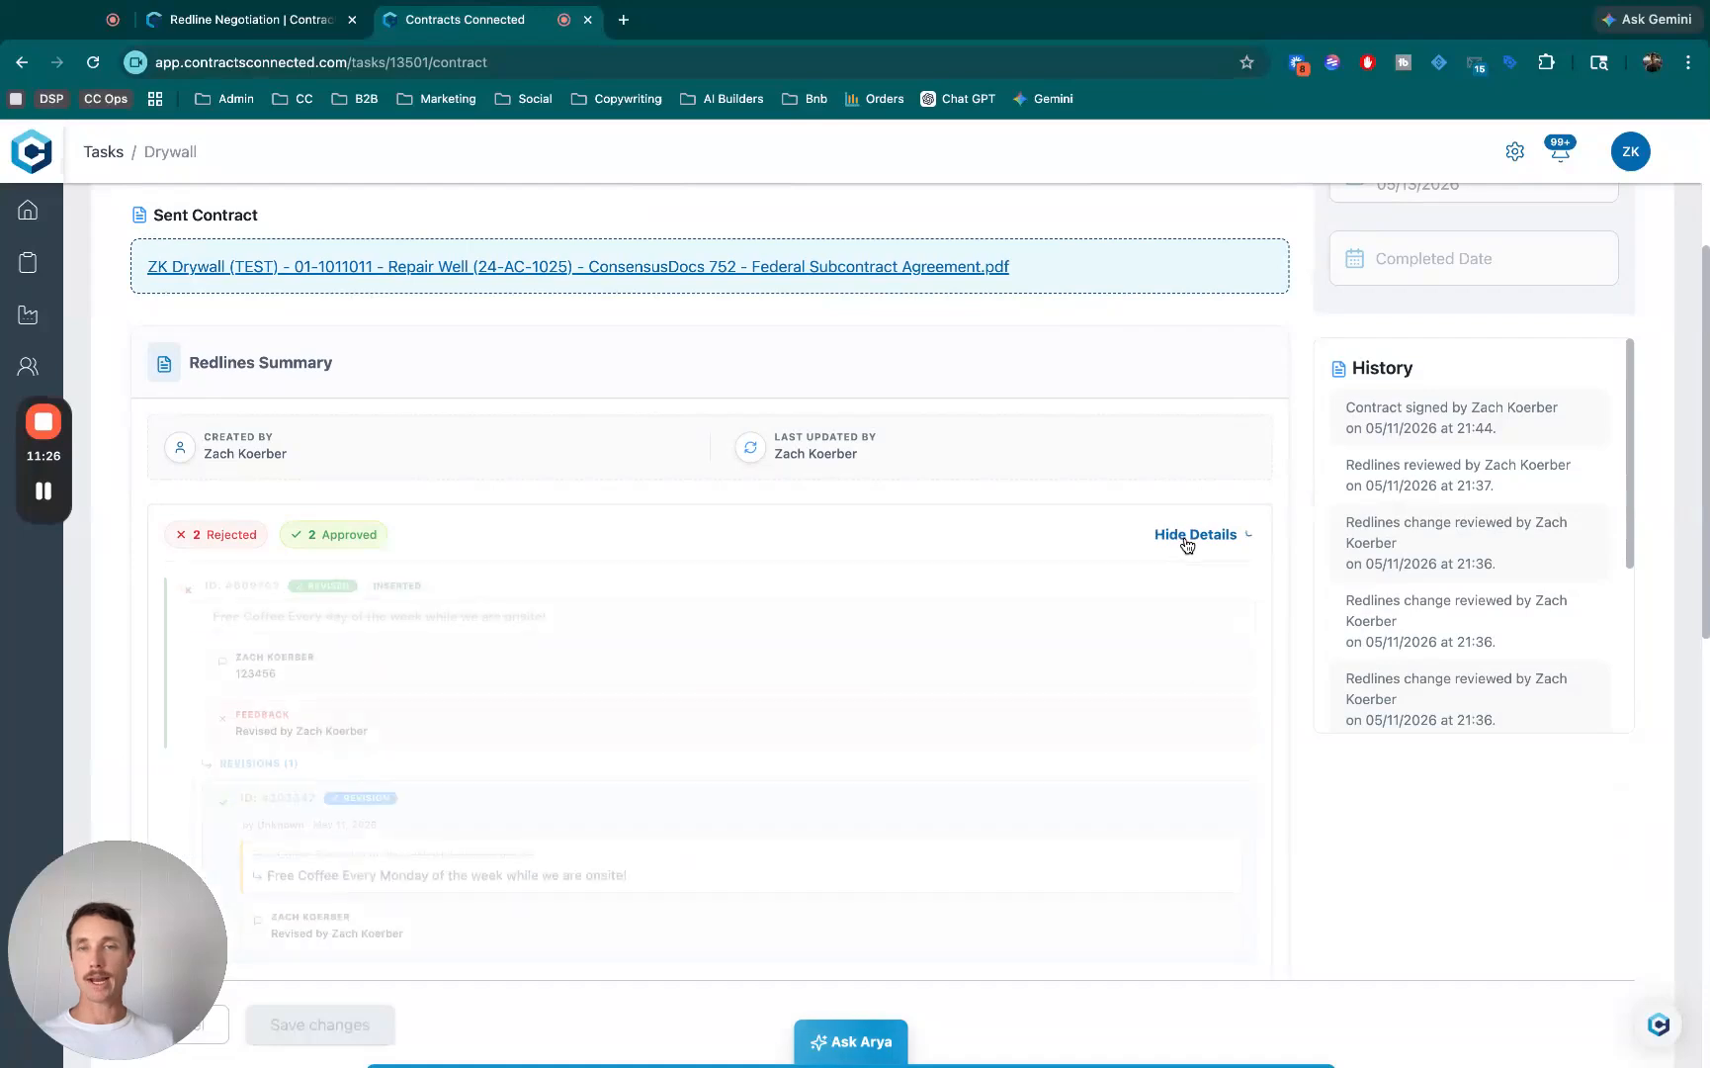
{"action": "scroll", "coordinate": [1185, 498], "scroll_direction": "down", "scroll_amount": 1}
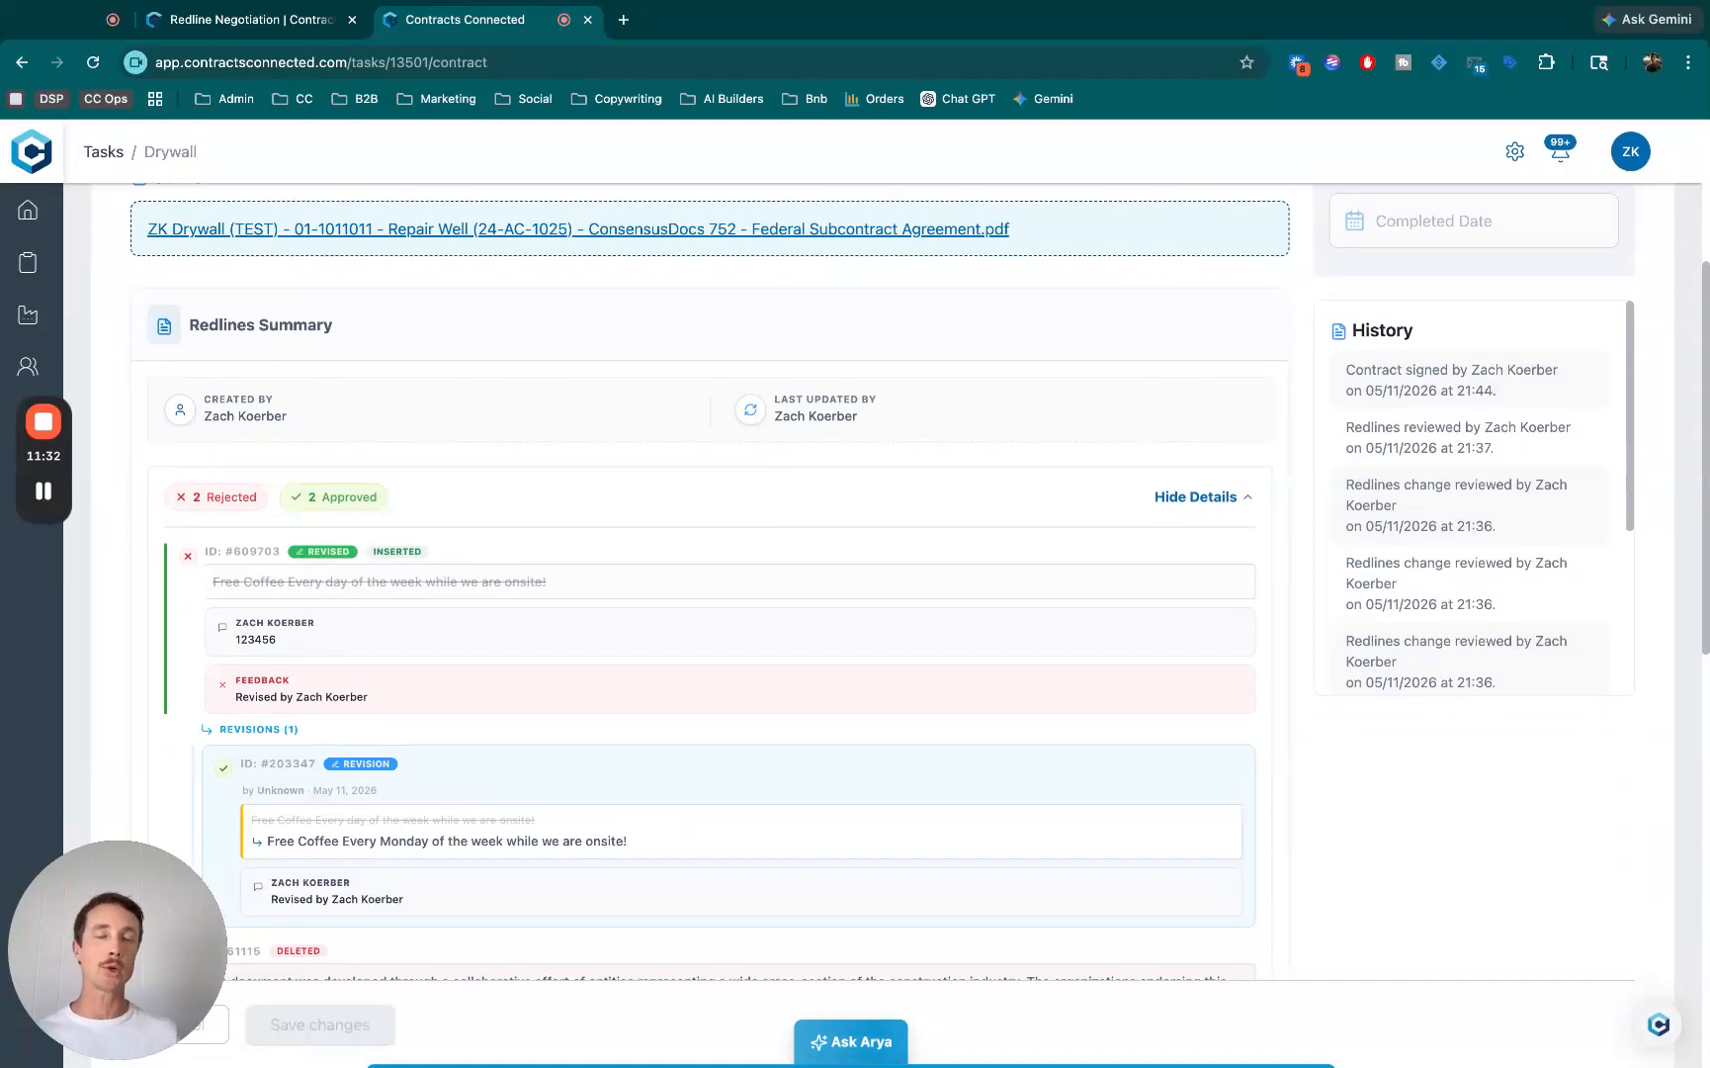
{"action": "left_click", "coordinate": [1195, 496]}
{"action": "scroll", "coordinate": [695, 489], "scroll_direction": "up", "scroll_amount": 5}
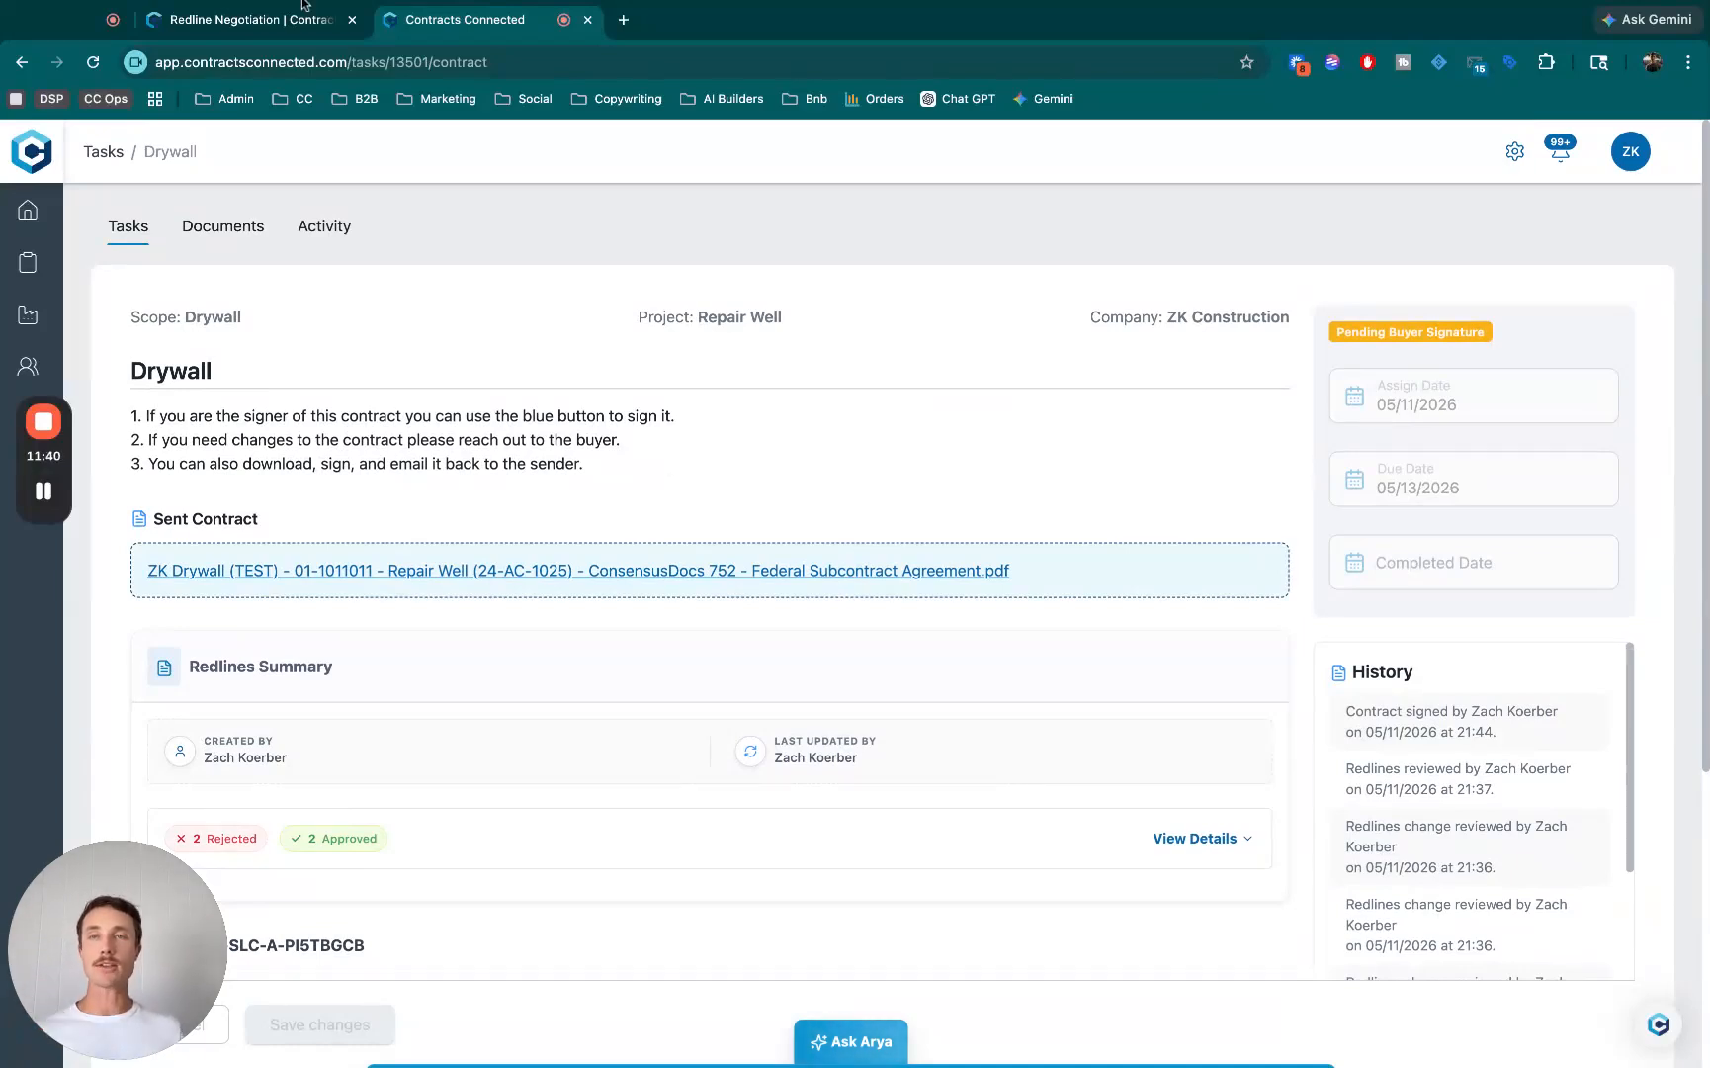
- Switch to the Contracts Connected redline negotiation page and look over its workflow overview
{"action": "left_click", "coordinate": [252, 20]}
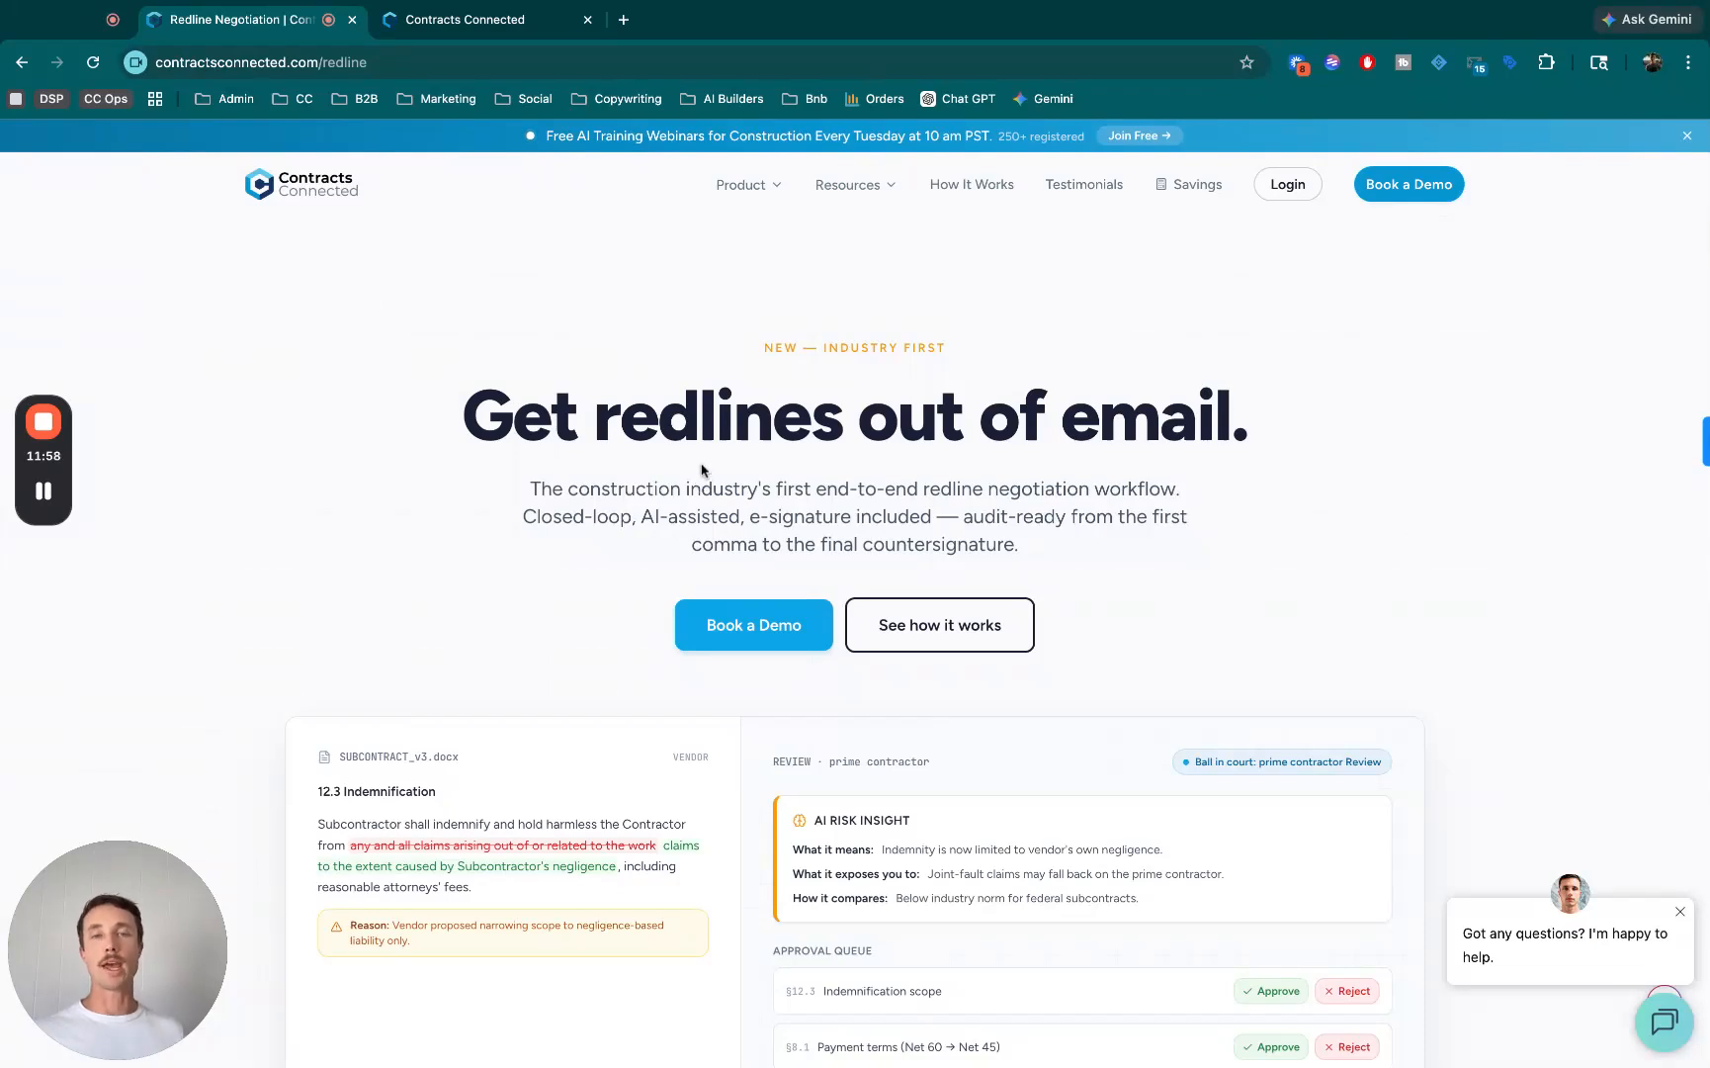
{"action": "scroll", "coordinate": [703, 470], "scroll_direction": "down", "scroll_amount": 3}
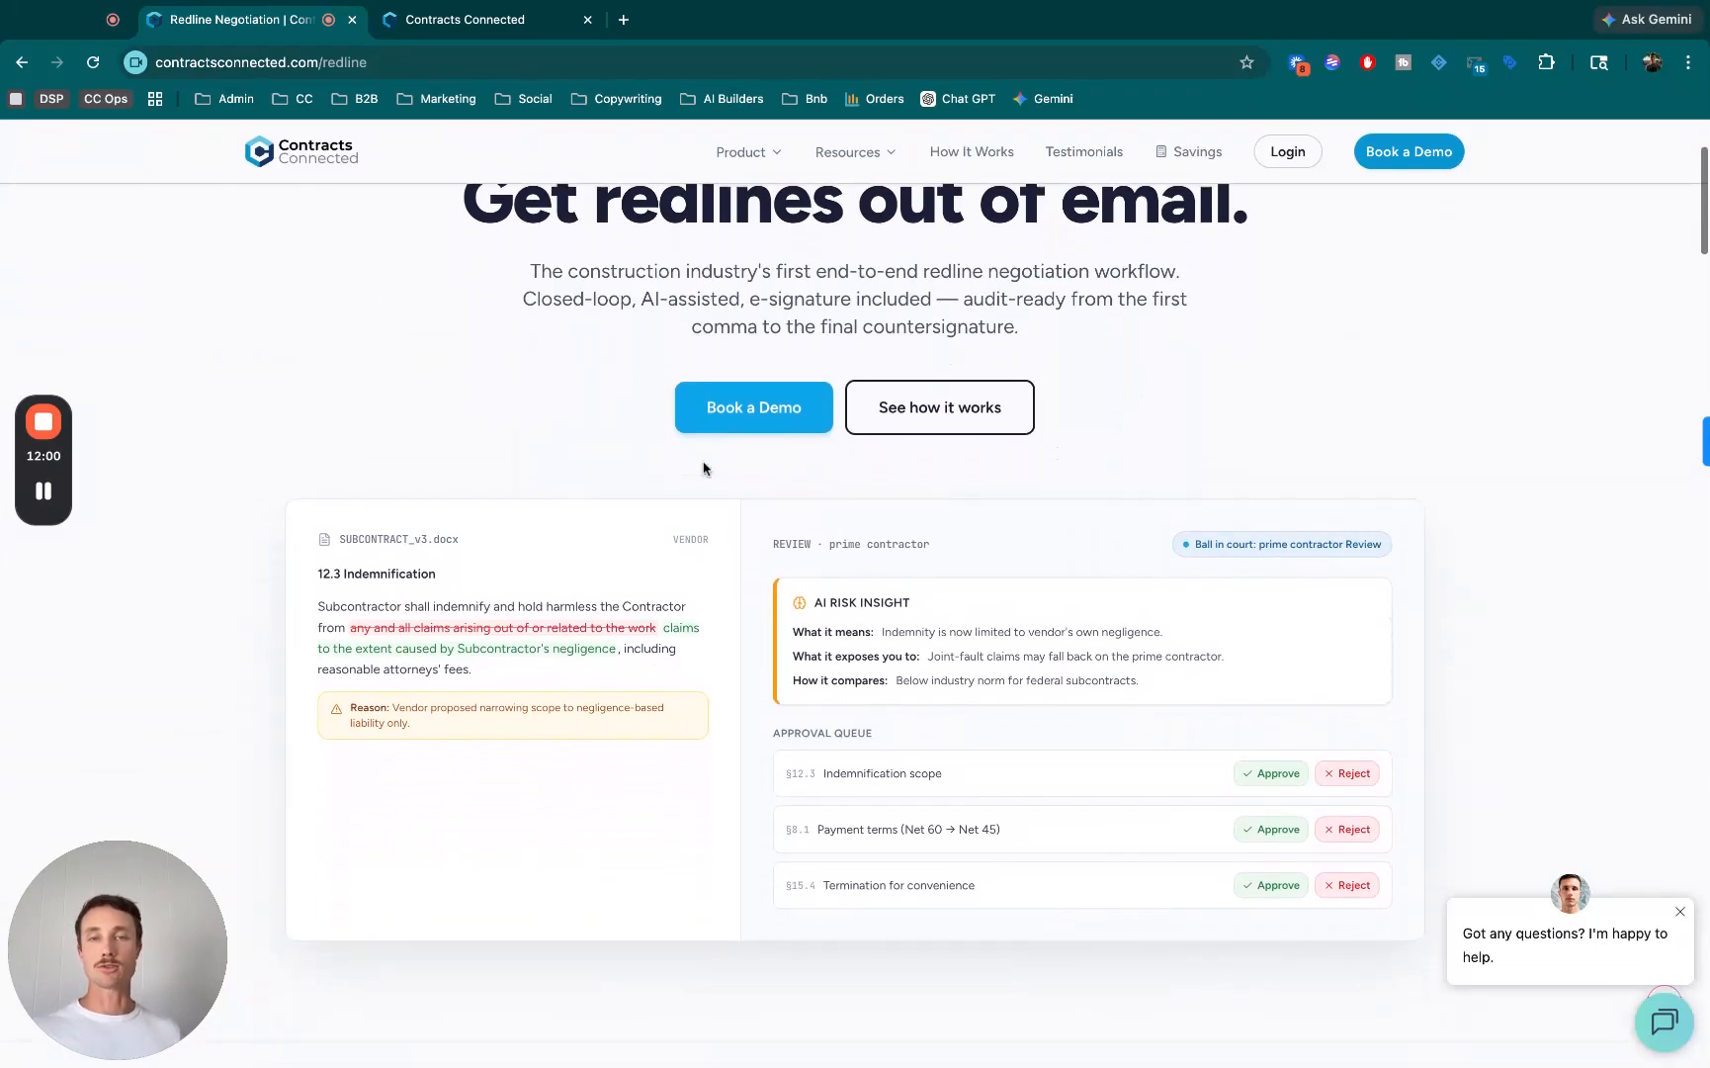